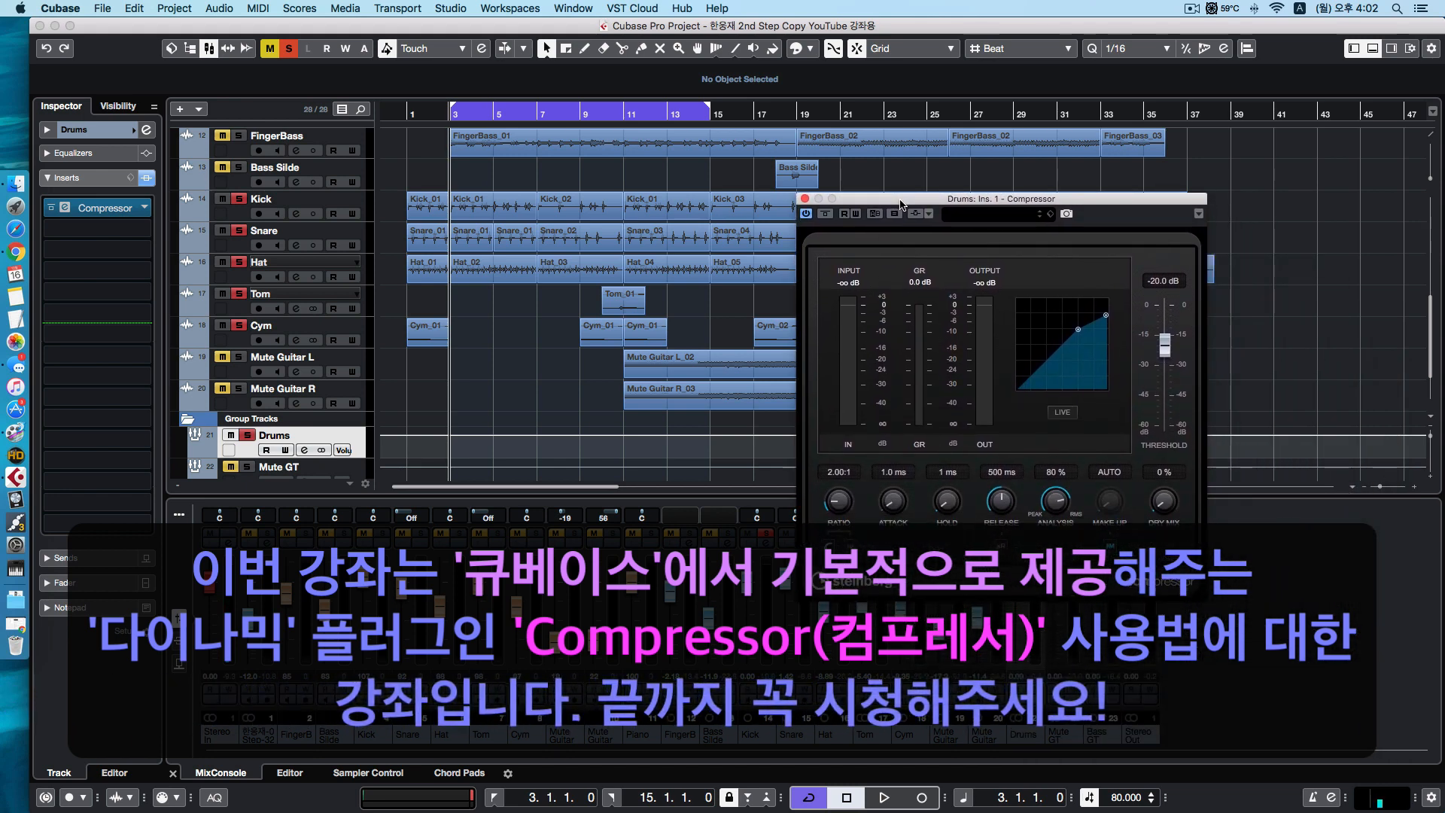
Show the Drums group track's insert effects and bypass the Compressor in the first slot
{"action": "left_click_drag", "start_coordinate": [901, 203], "coordinate": [902, 200]}
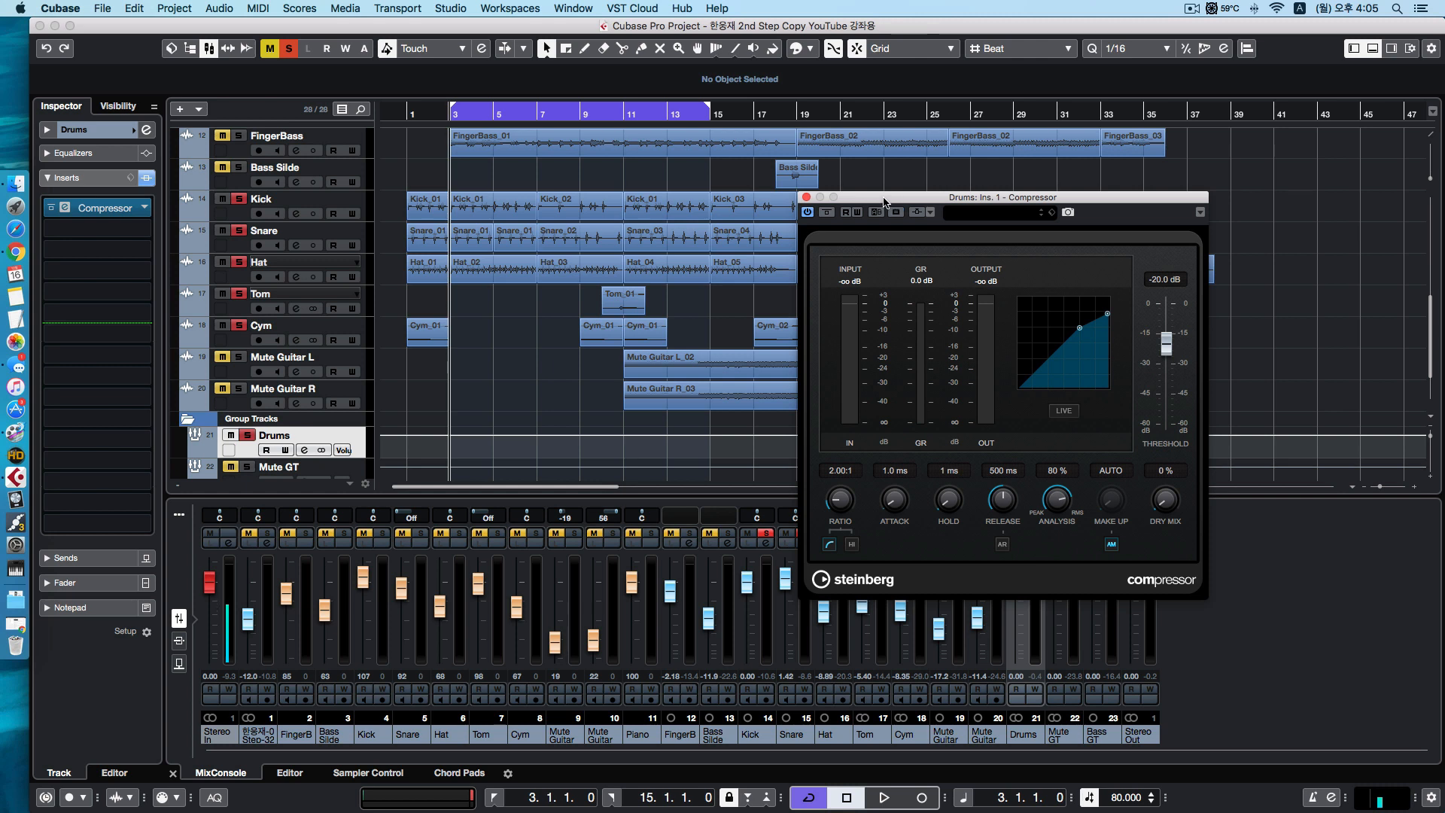
{"action": "left_click", "coordinate": [243, 453]}
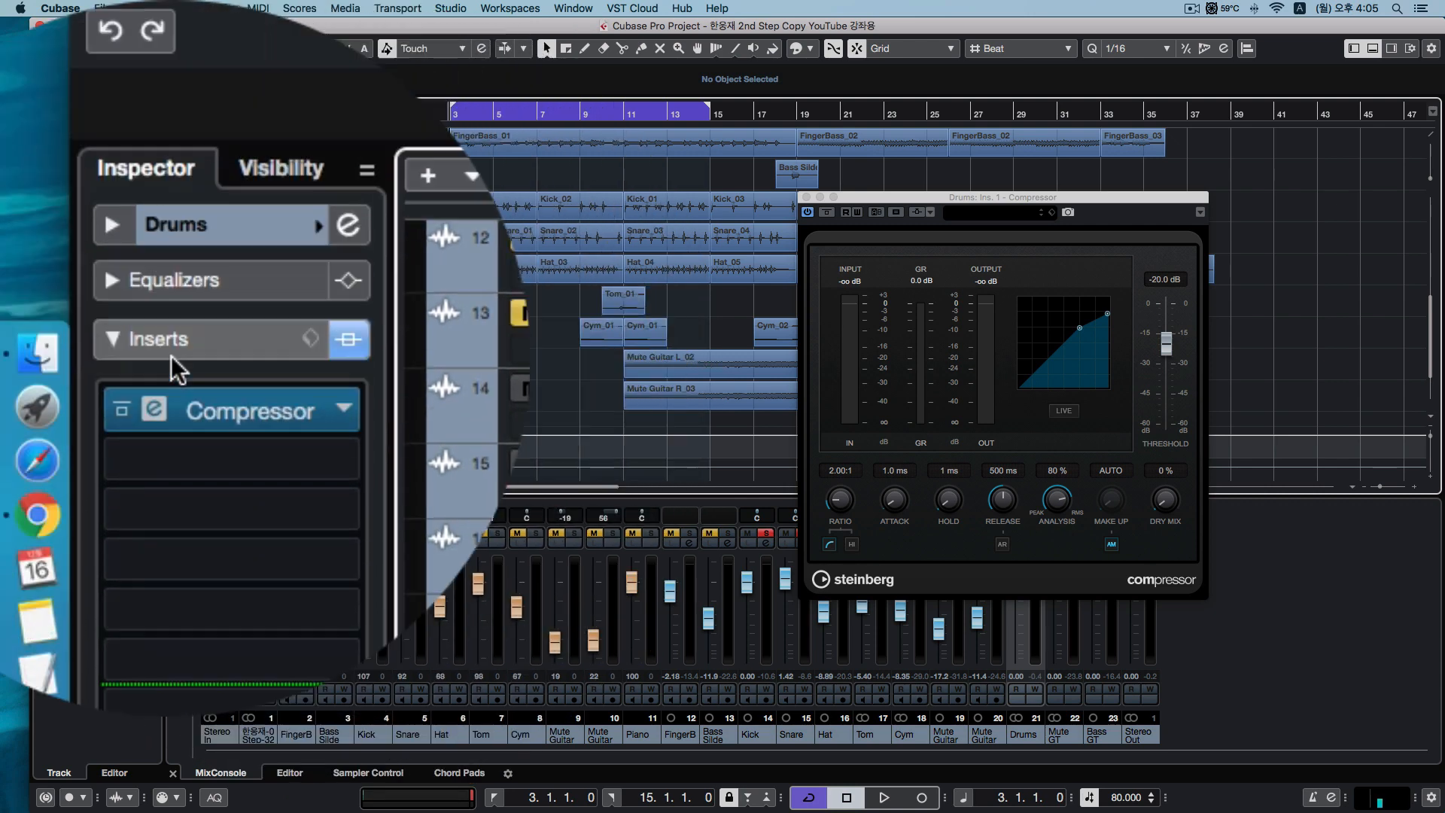
{"action": "left_click", "coordinate": [85, 130]}
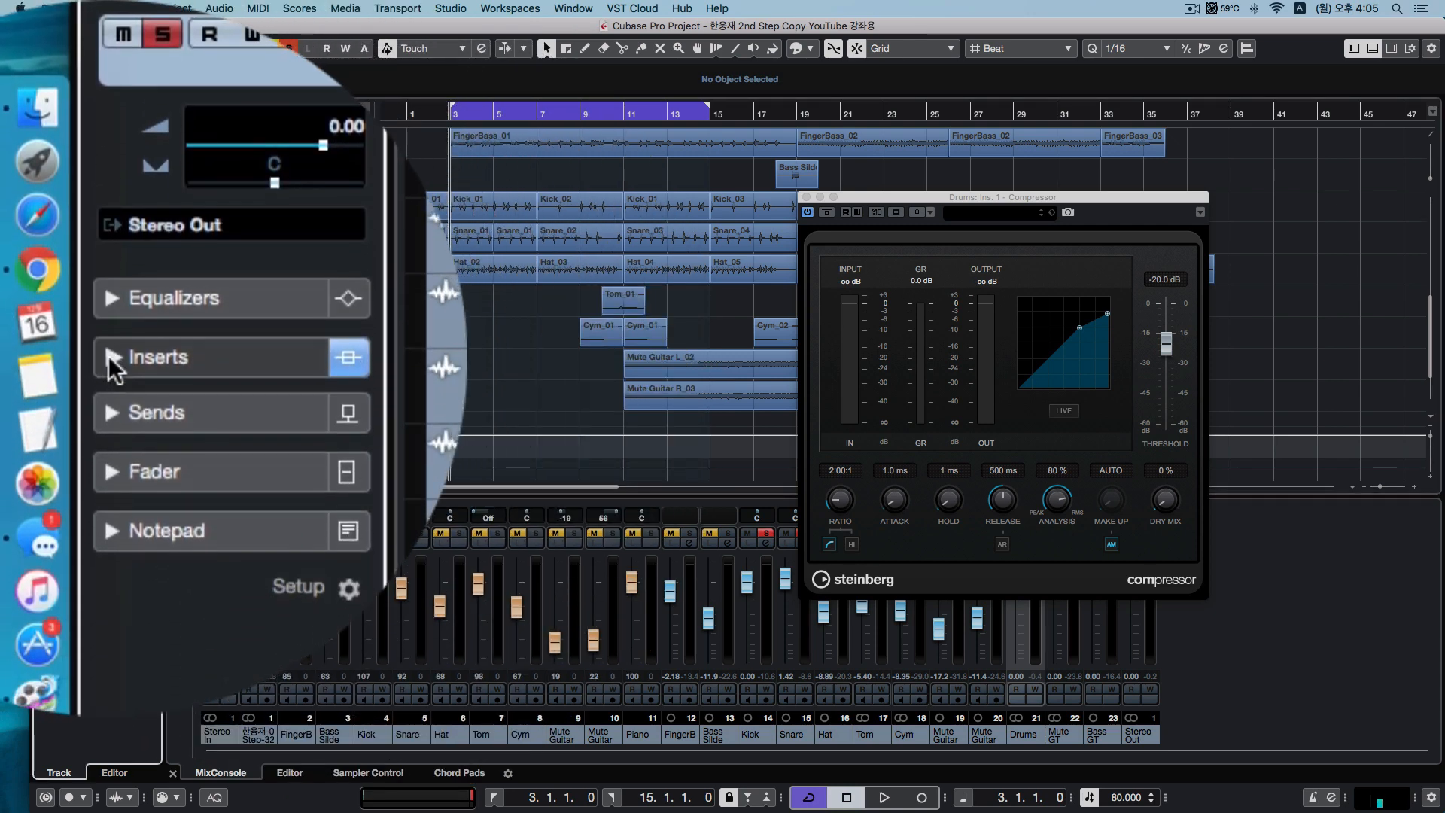
{"action": "left_click", "coordinate": [111, 364]}
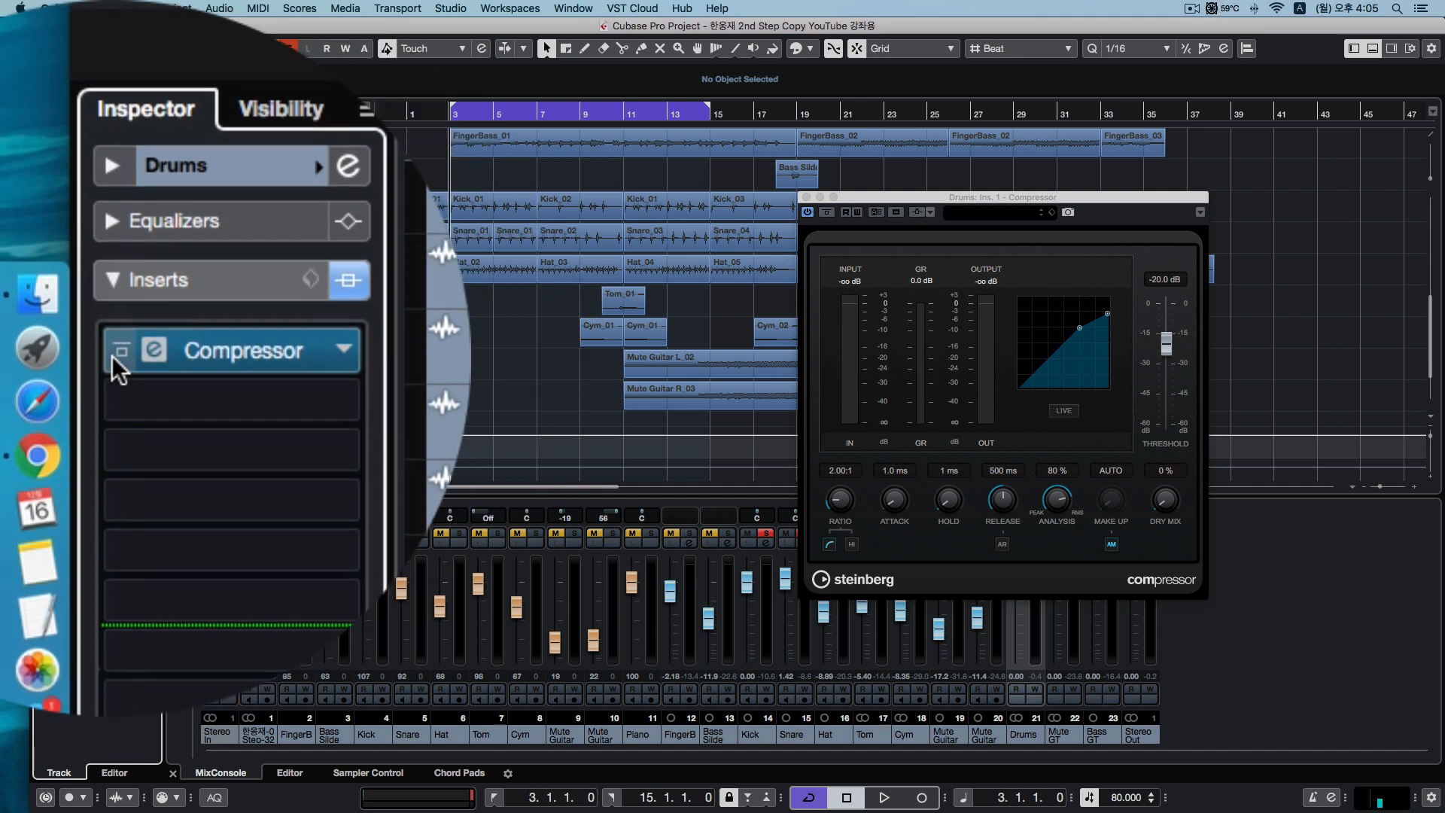
{"action": "left_click", "coordinate": [117, 354]}
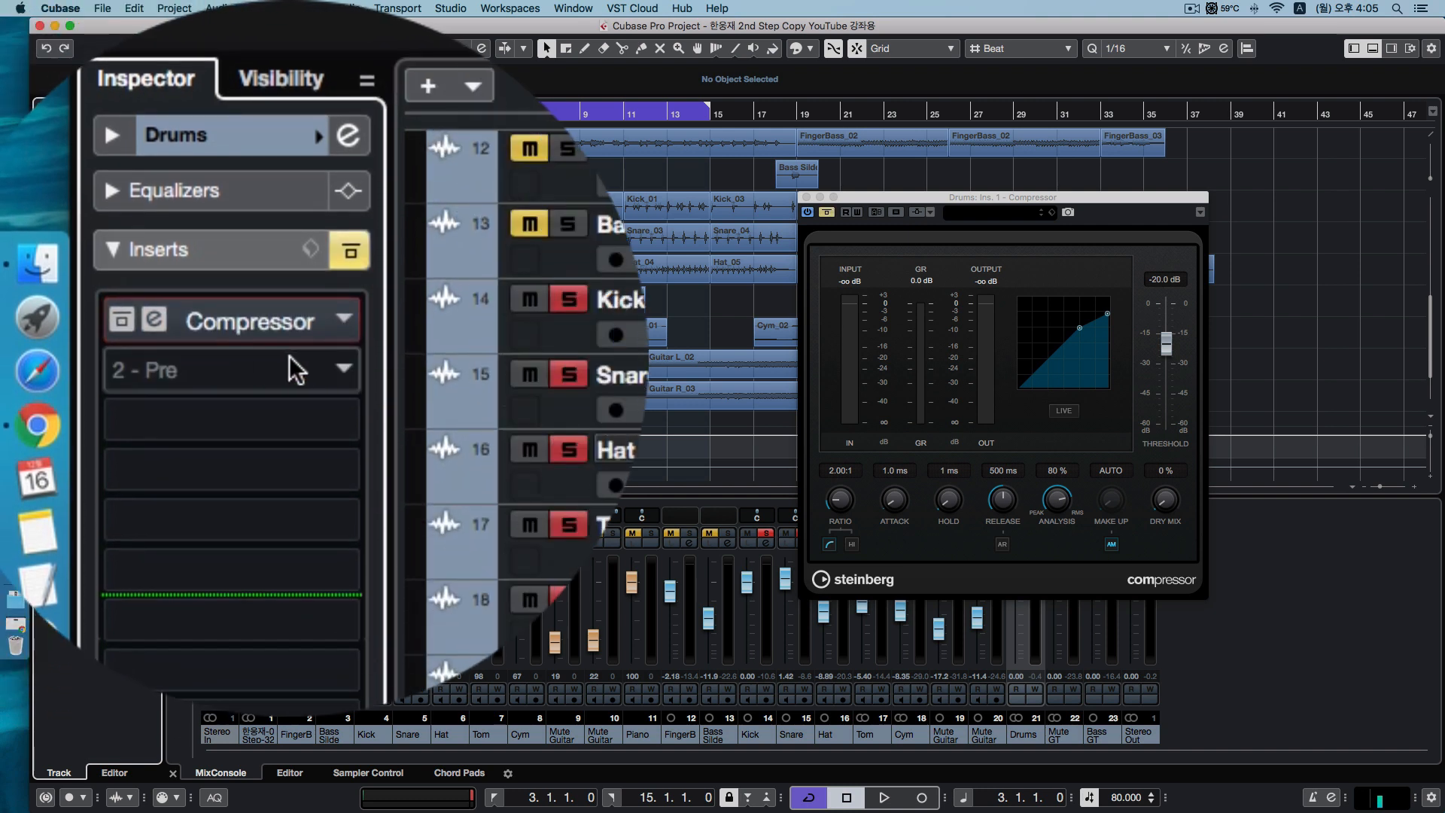
Load the Compressor plug-in from the Dynamics category into the Drums track's second insert slot
{"action": "left_click", "coordinate": [345, 356]}
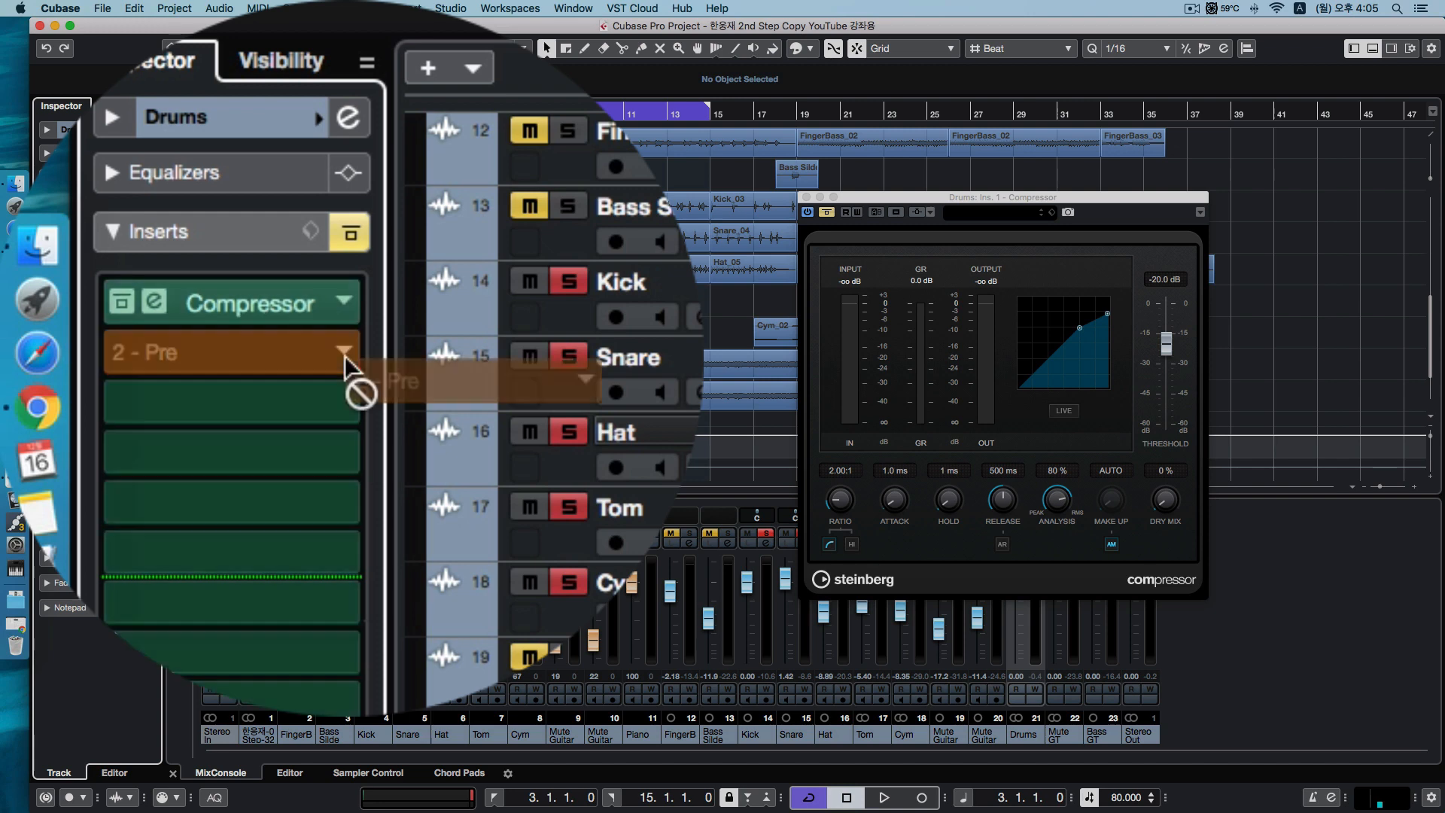
{"action": "left_click", "coordinate": [345, 355]}
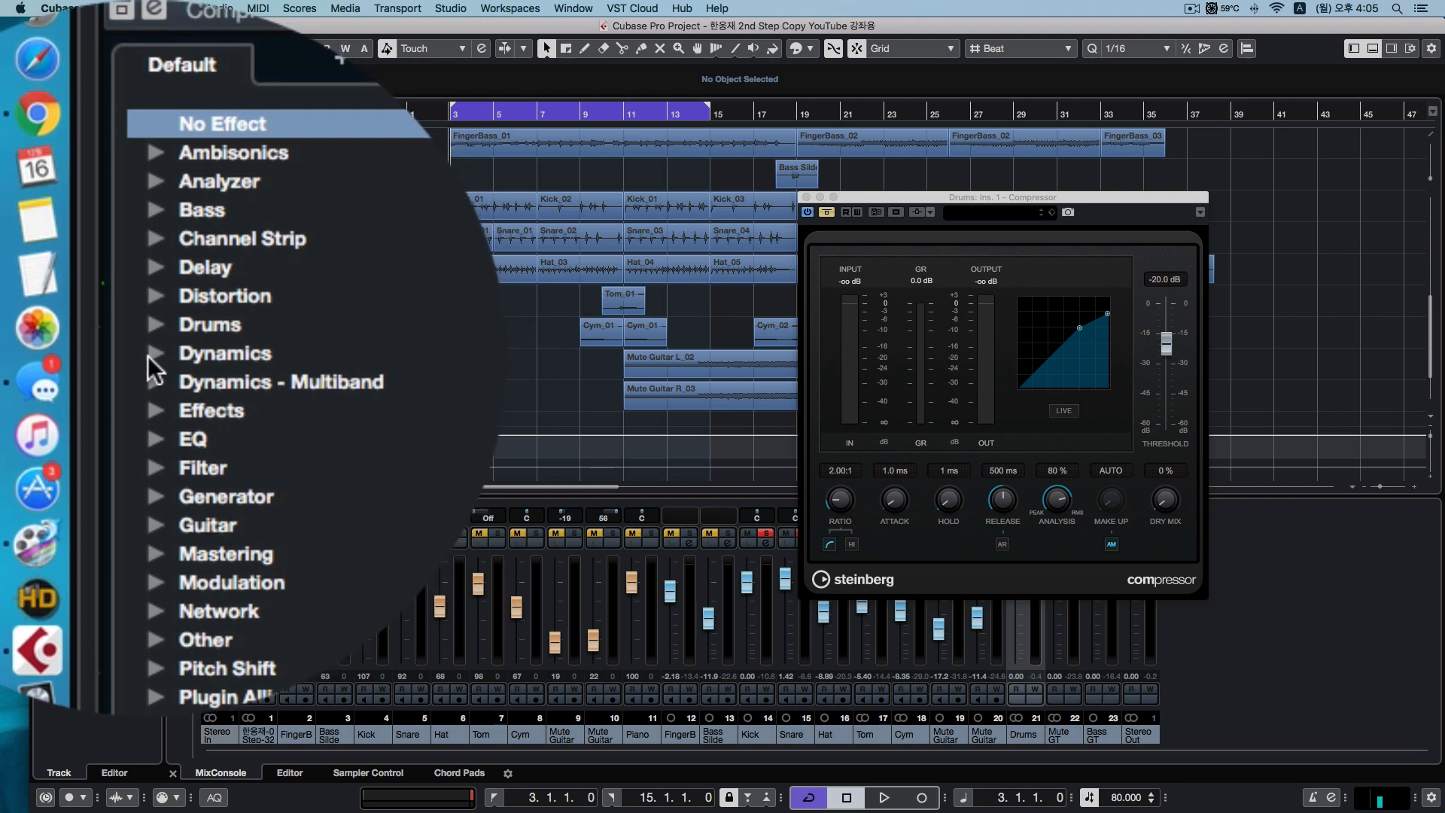
{"action": "left_click", "coordinate": [151, 355]}
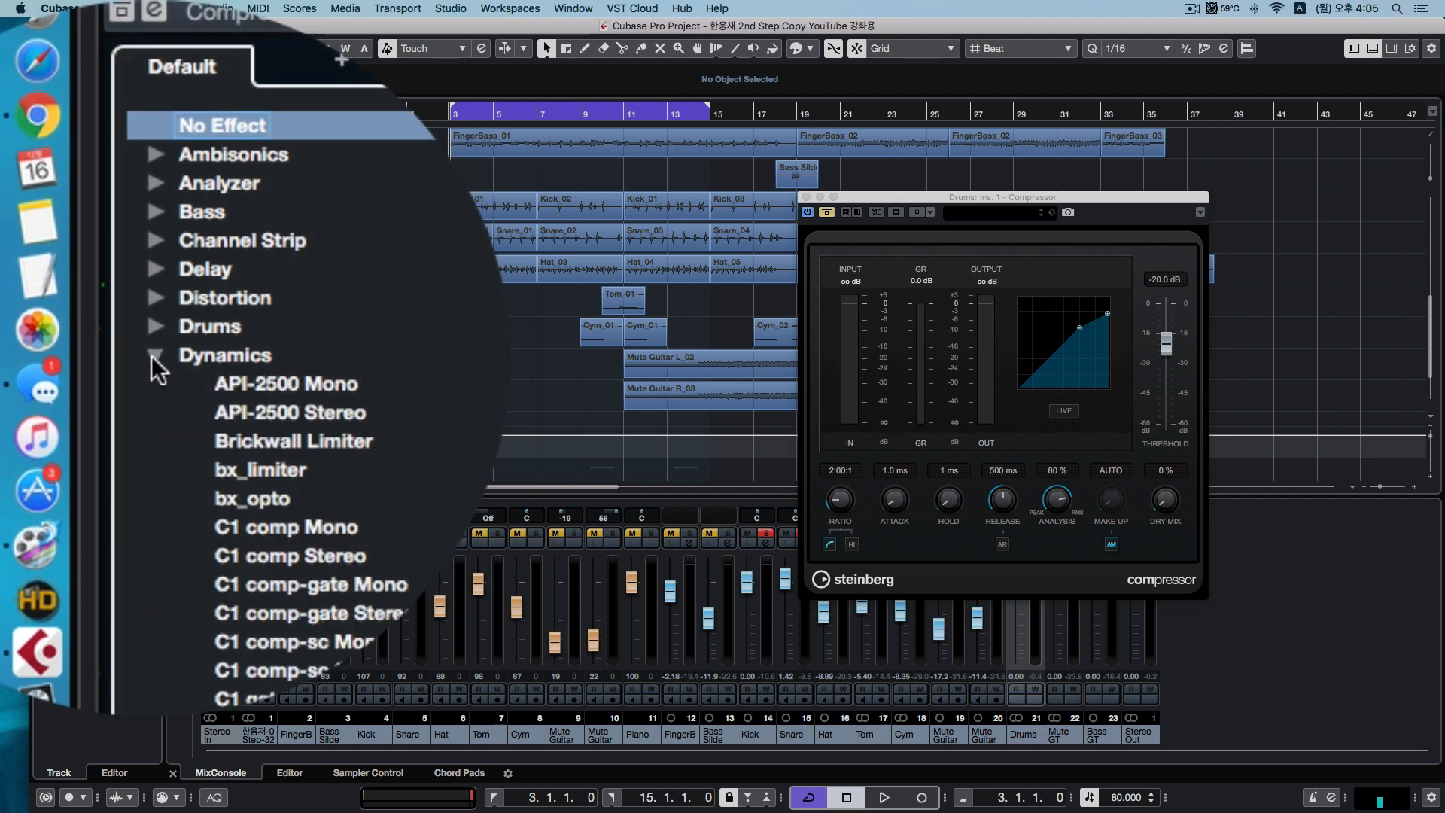
{"action": "scroll", "coordinate": [264, 392], "scroll_direction": "down", "scroll_amount": 10}
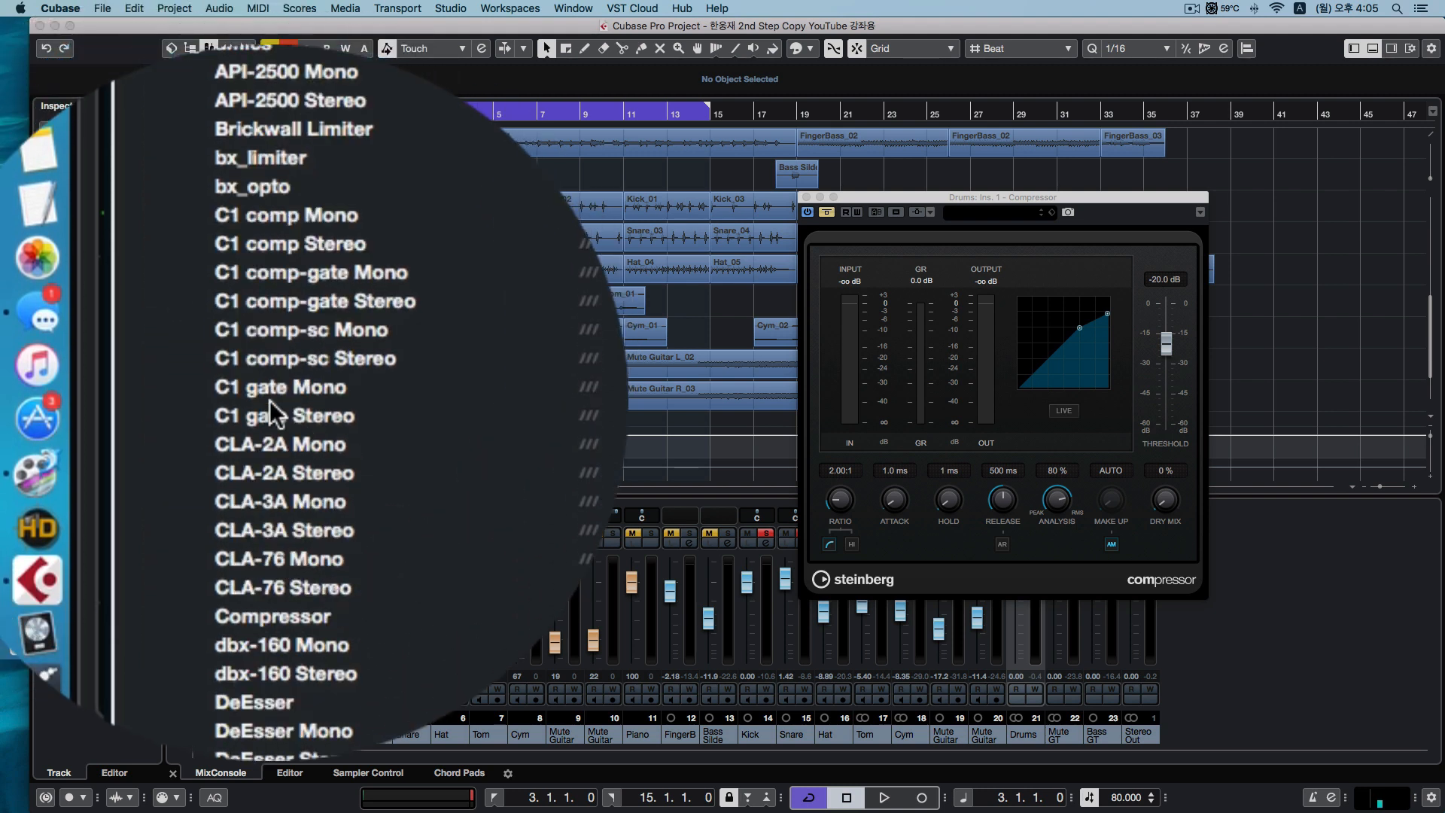
{"action": "scroll", "coordinate": [275, 422], "scroll_direction": "down", "scroll_amount": 6}
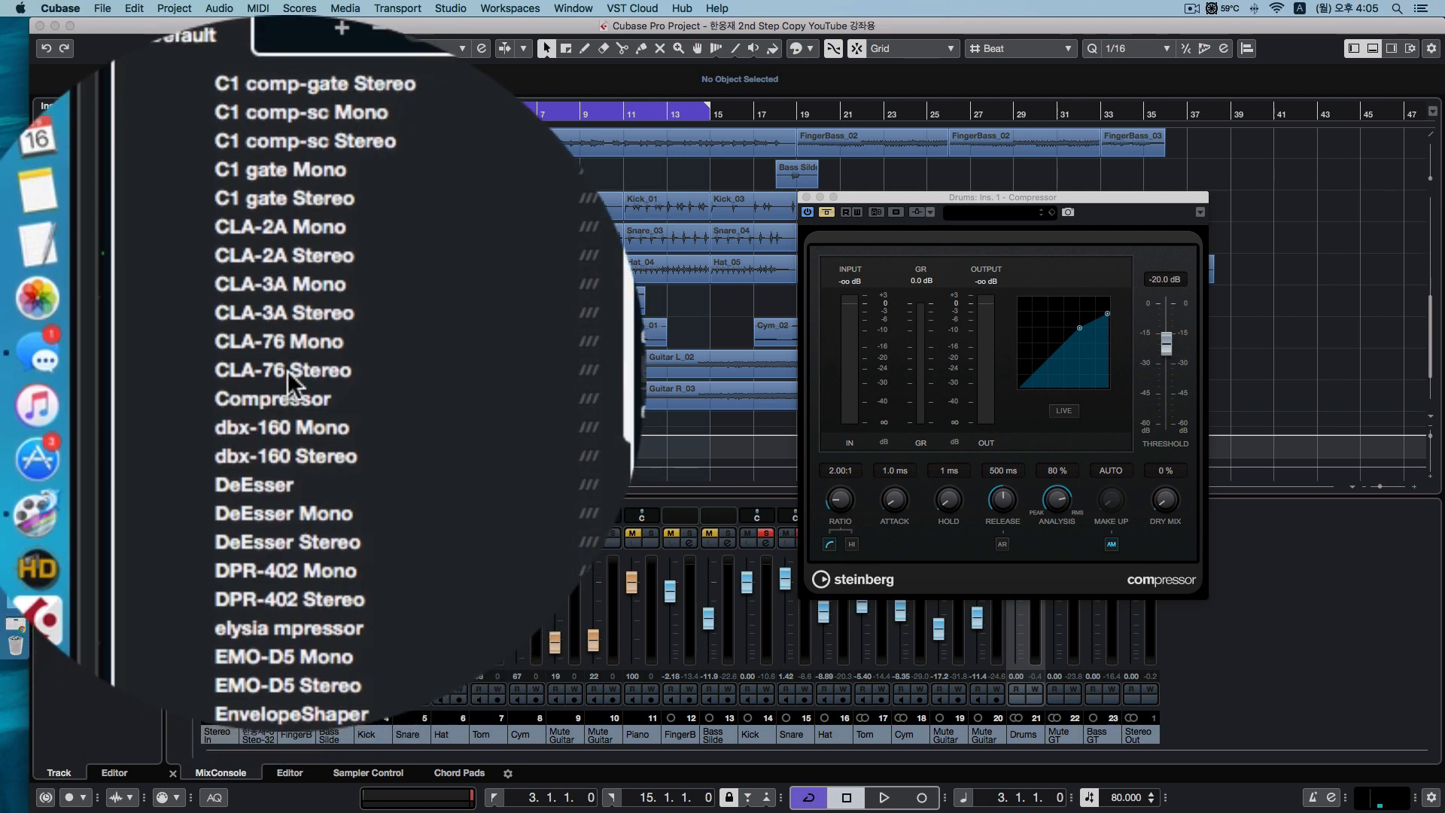
{"action": "scroll", "coordinate": [279, 392], "scroll_direction": "up", "scroll_amount": 4}
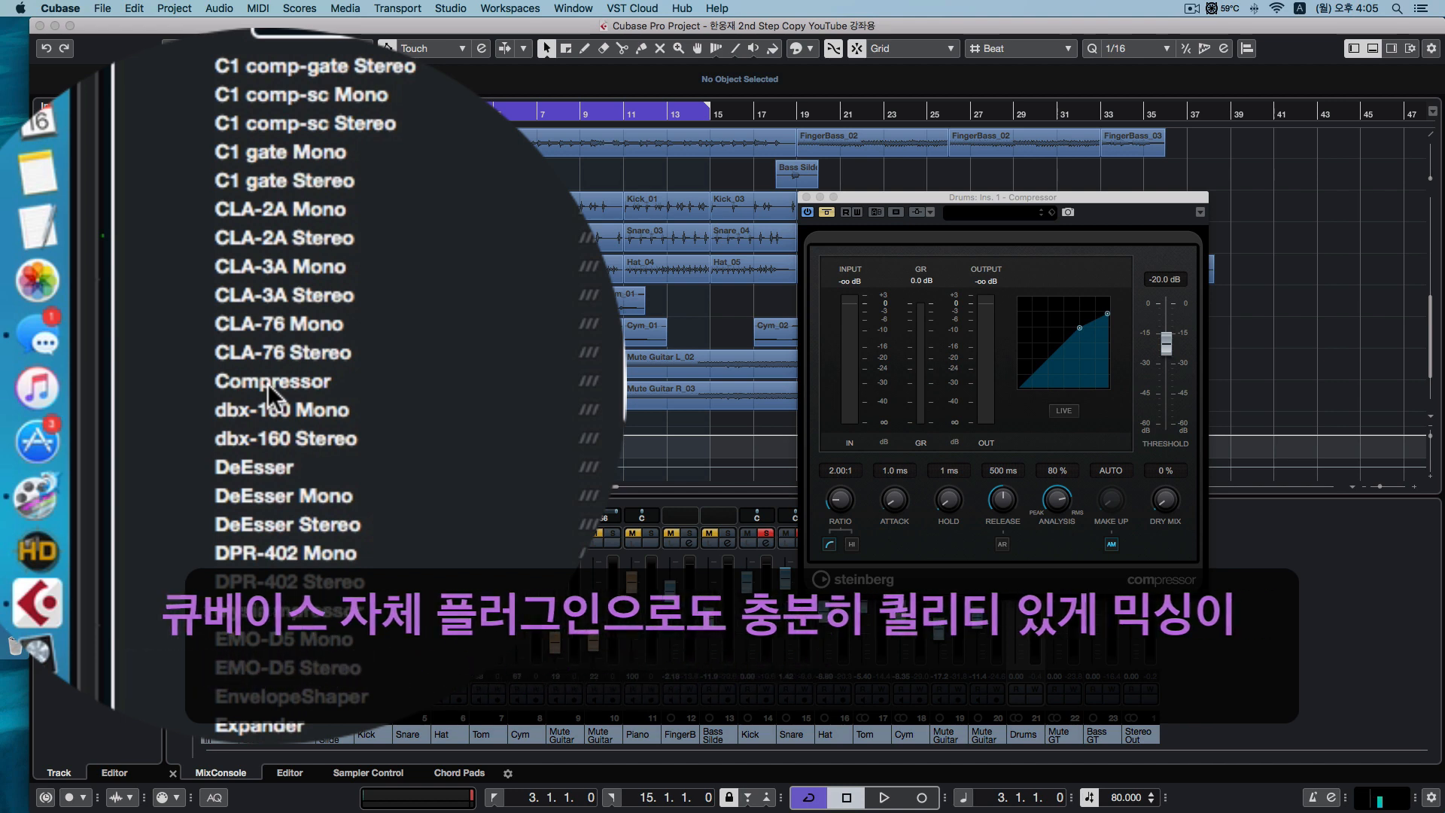
{"action": "left_click", "coordinate": [216, 381]}
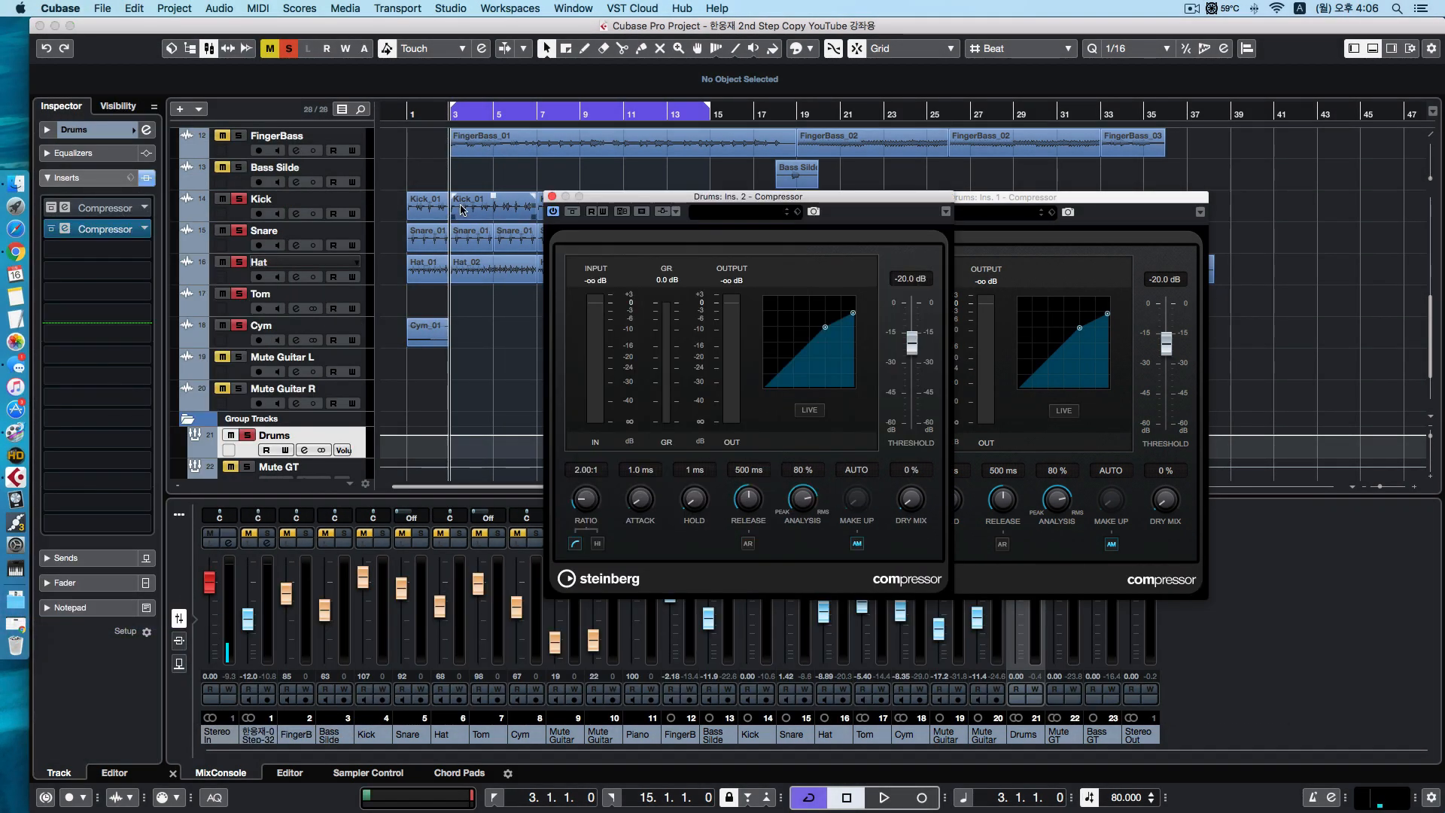
Separate the overlapping plug-in windows and close the first insert's Compressor window
{"action": "left_click_drag", "start_coordinate": [987, 199], "coordinate": [1161, 198]}
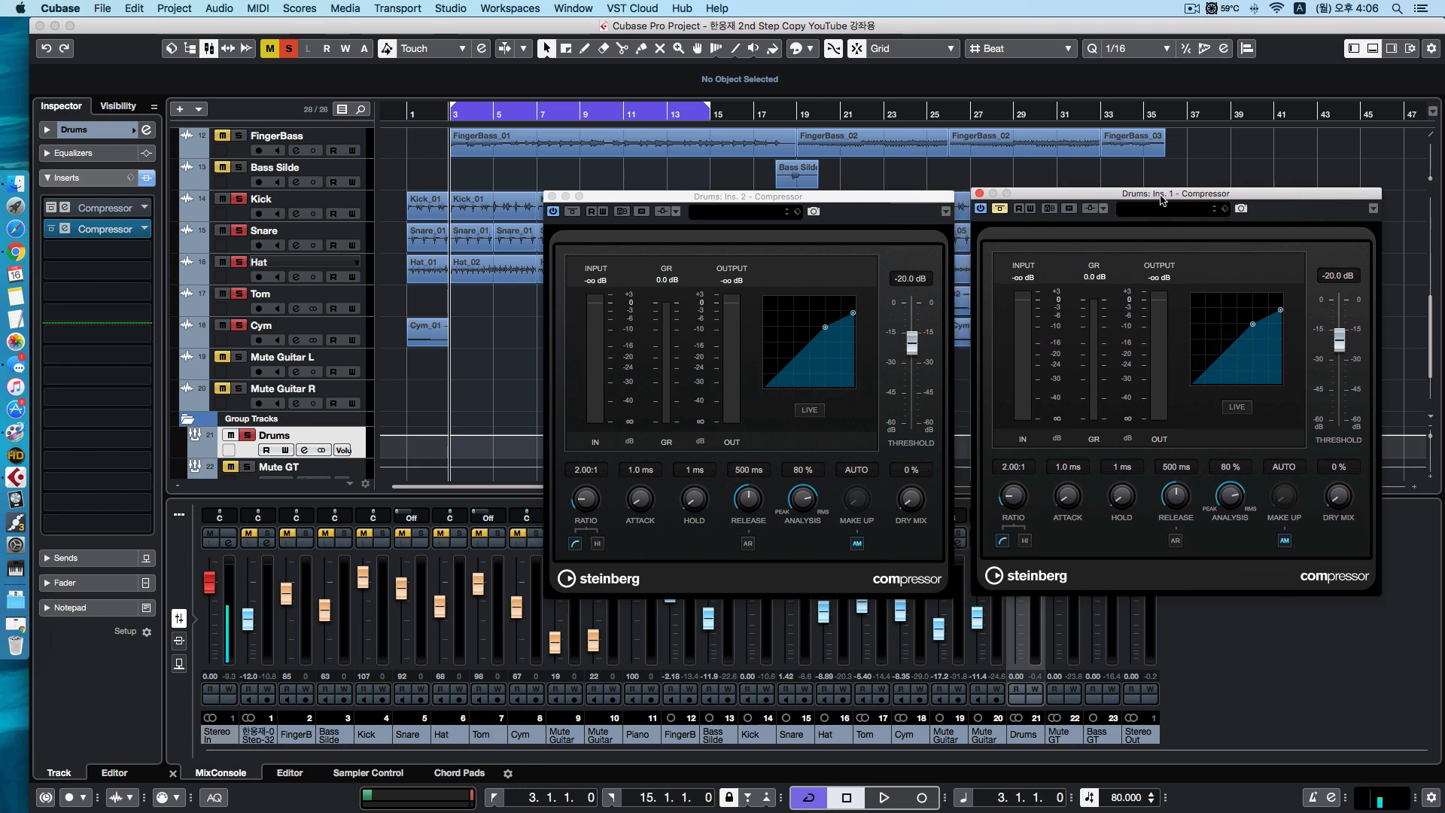
{"action": "left_click", "coordinate": [979, 193]}
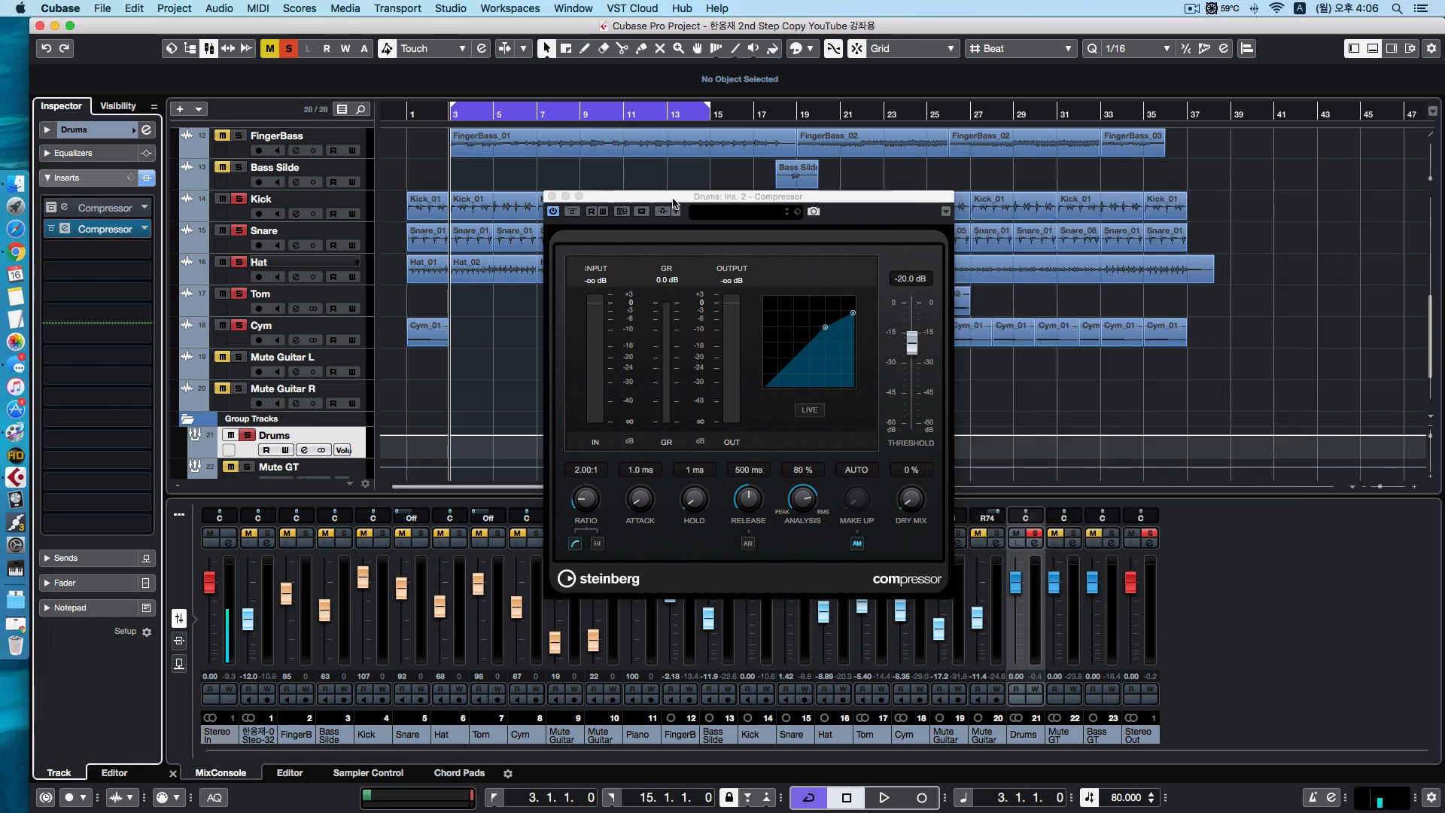
{"action": "left_click_drag", "start_coordinate": [674, 202], "coordinate": [667, 204]}
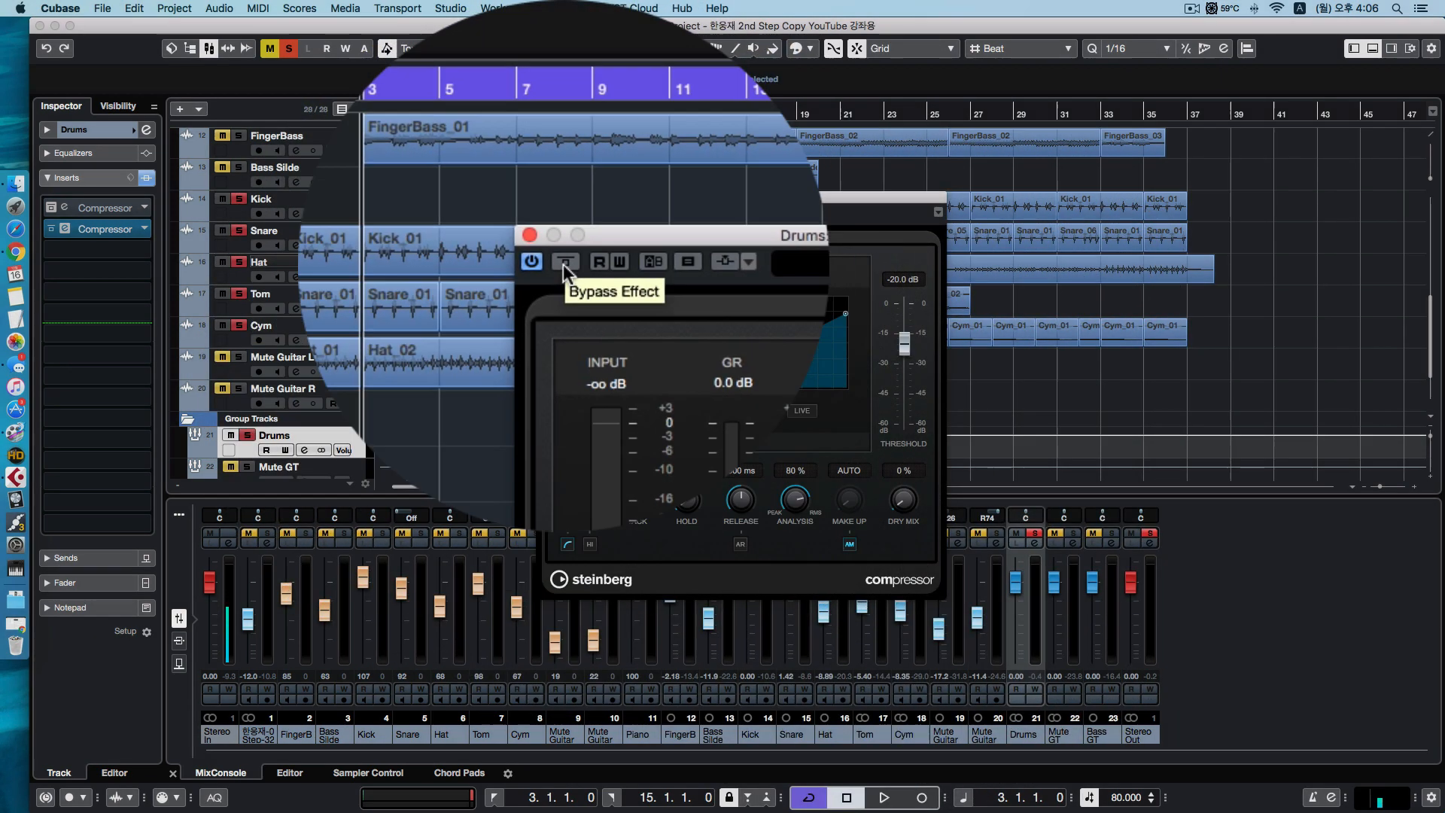
Play the drums with the second insert's Compressor alternately bypassed and active to compare the sound
{"action": "left_click", "coordinate": [564, 213]}
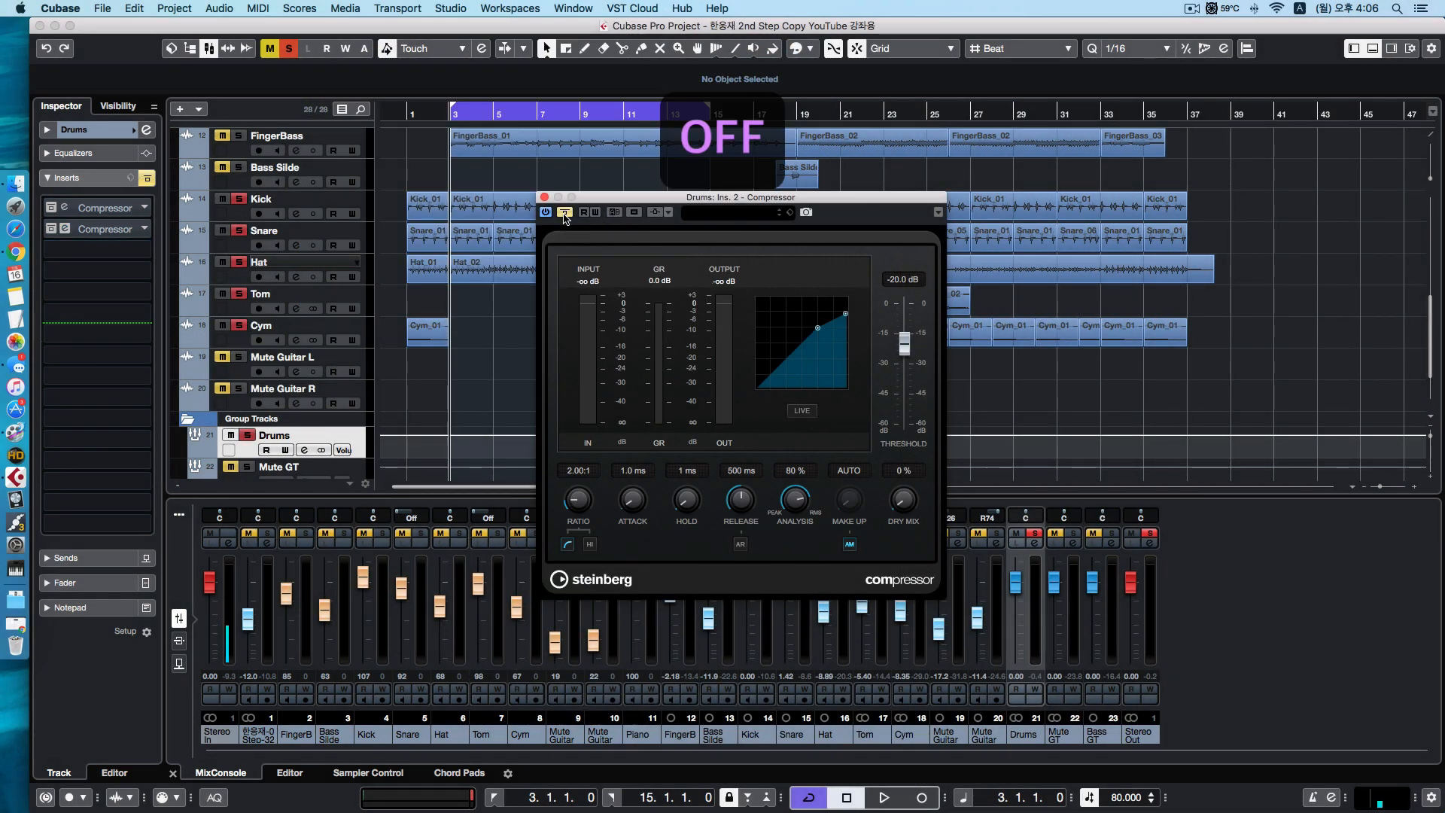
{"action": "key", "text": "space"}
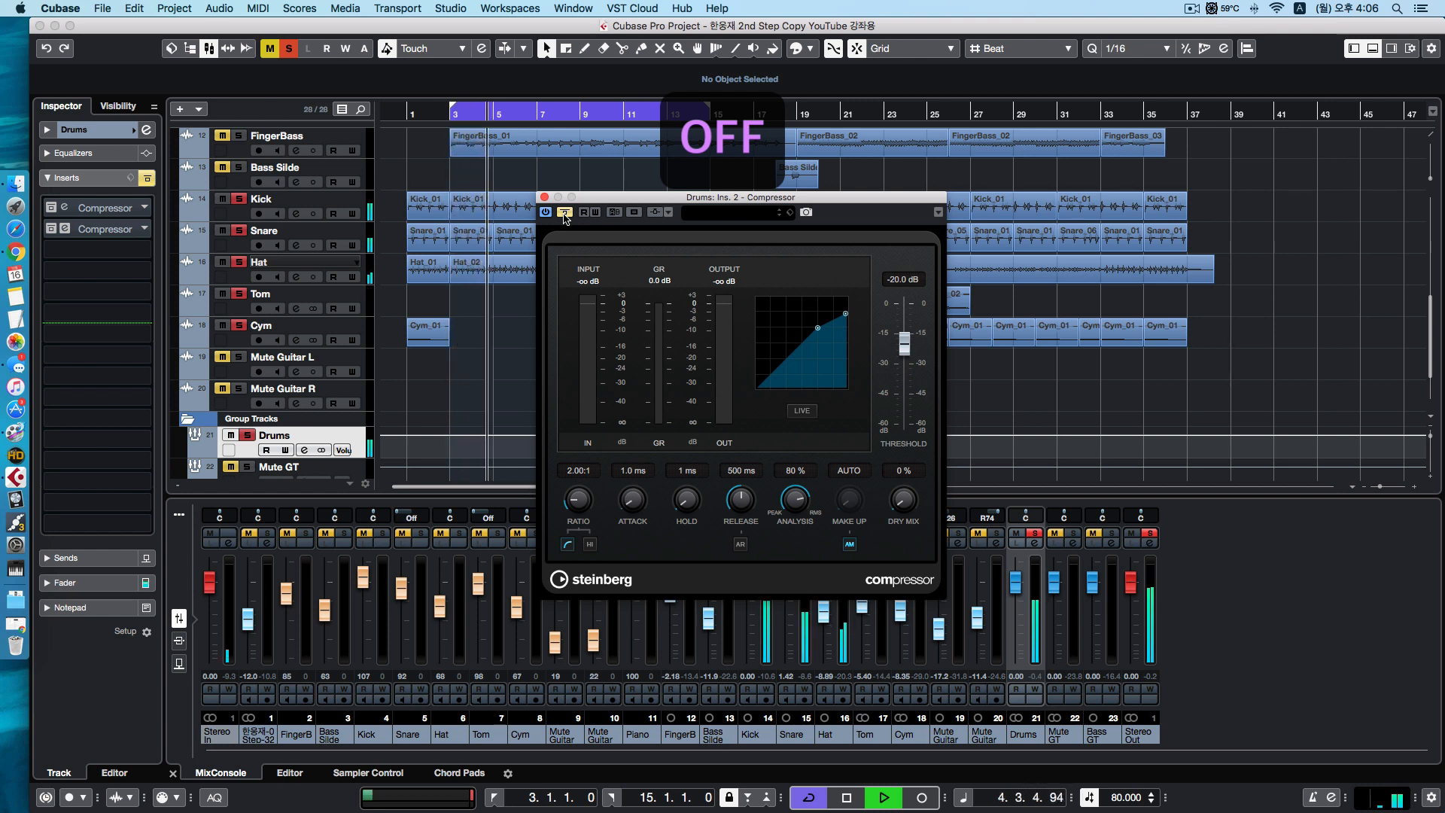
{"action": "key", "text": "space"}
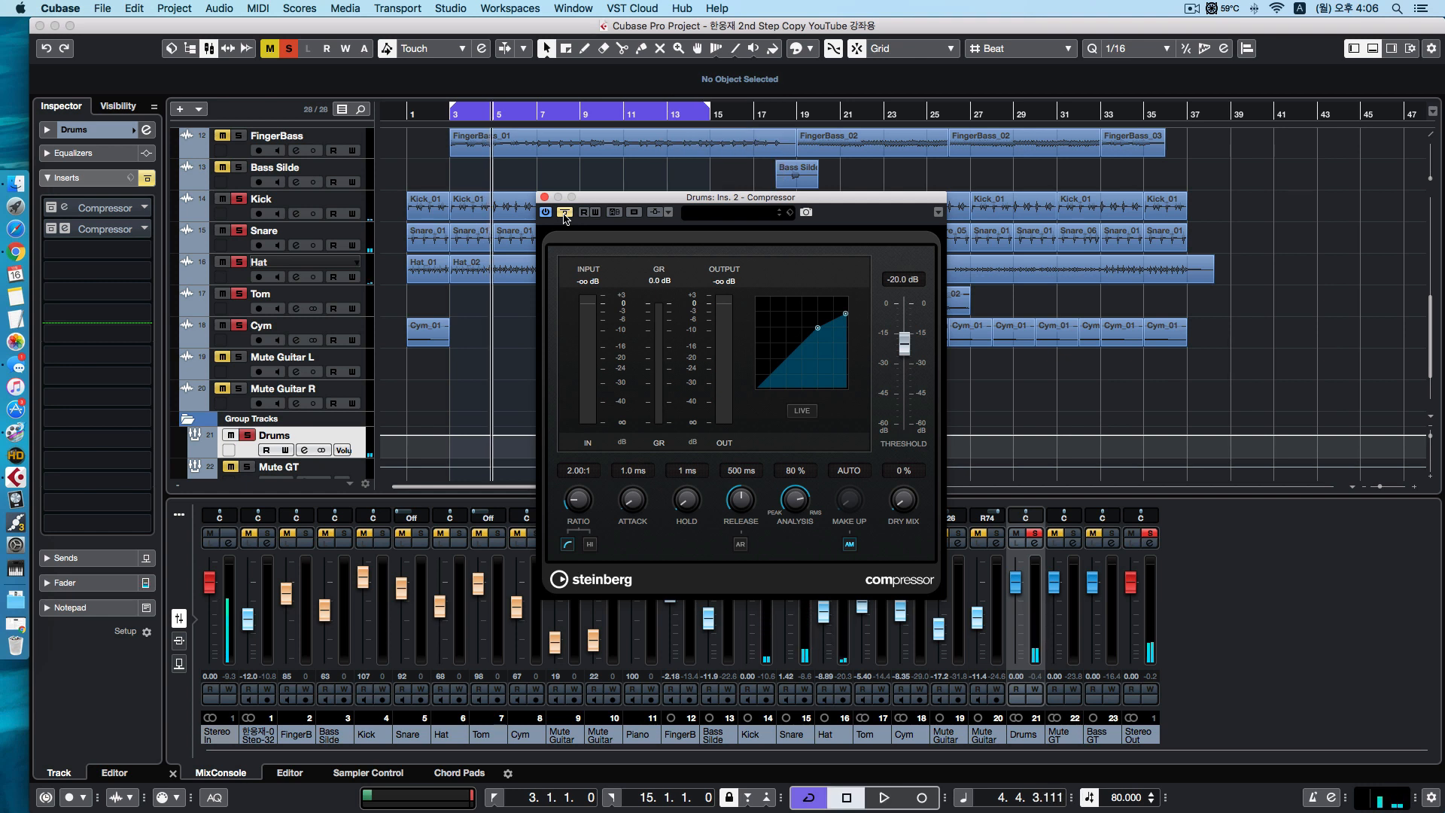
{"action": "left_click", "coordinate": [564, 214]}
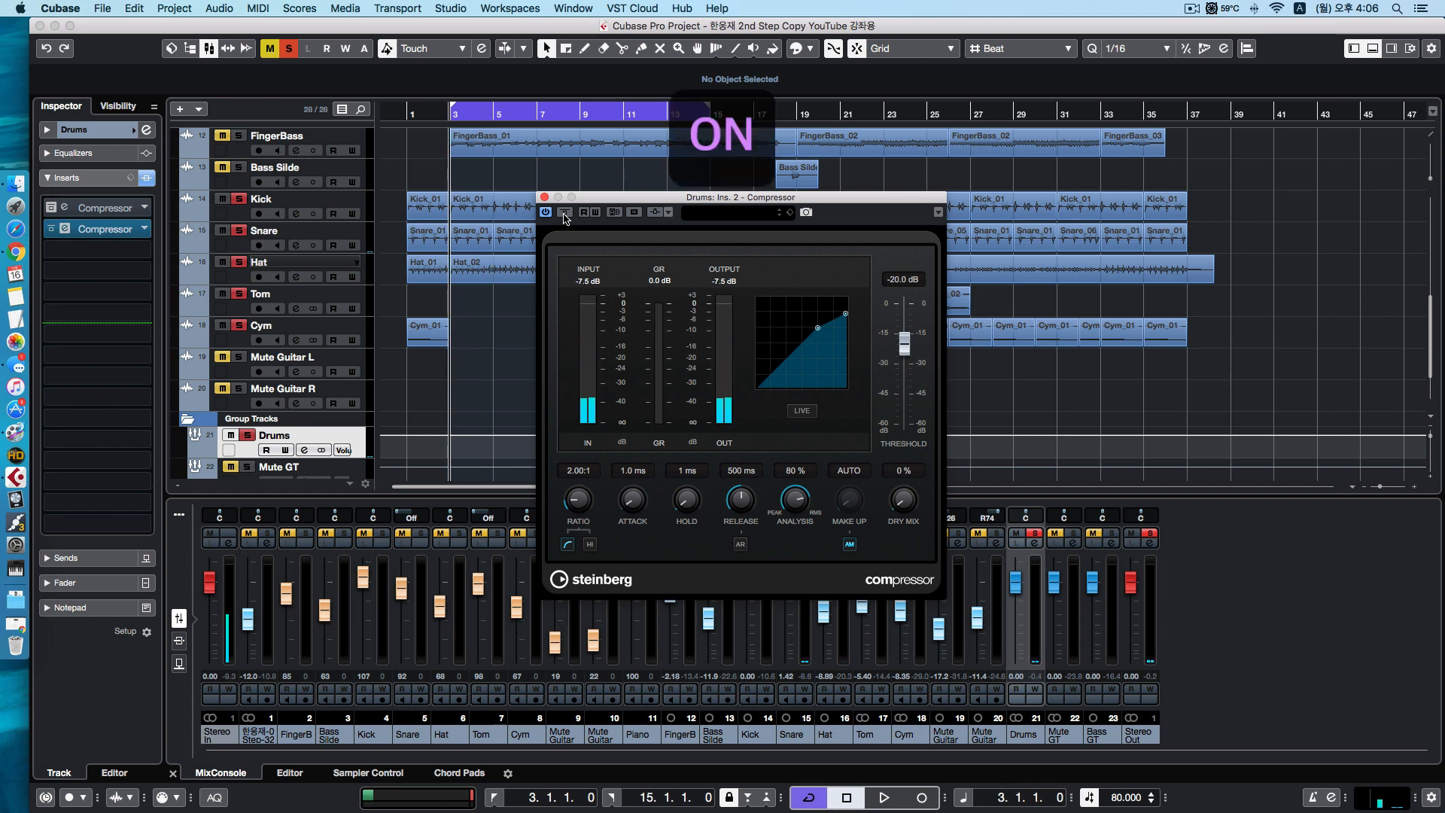
{"action": "key", "text": "space"}
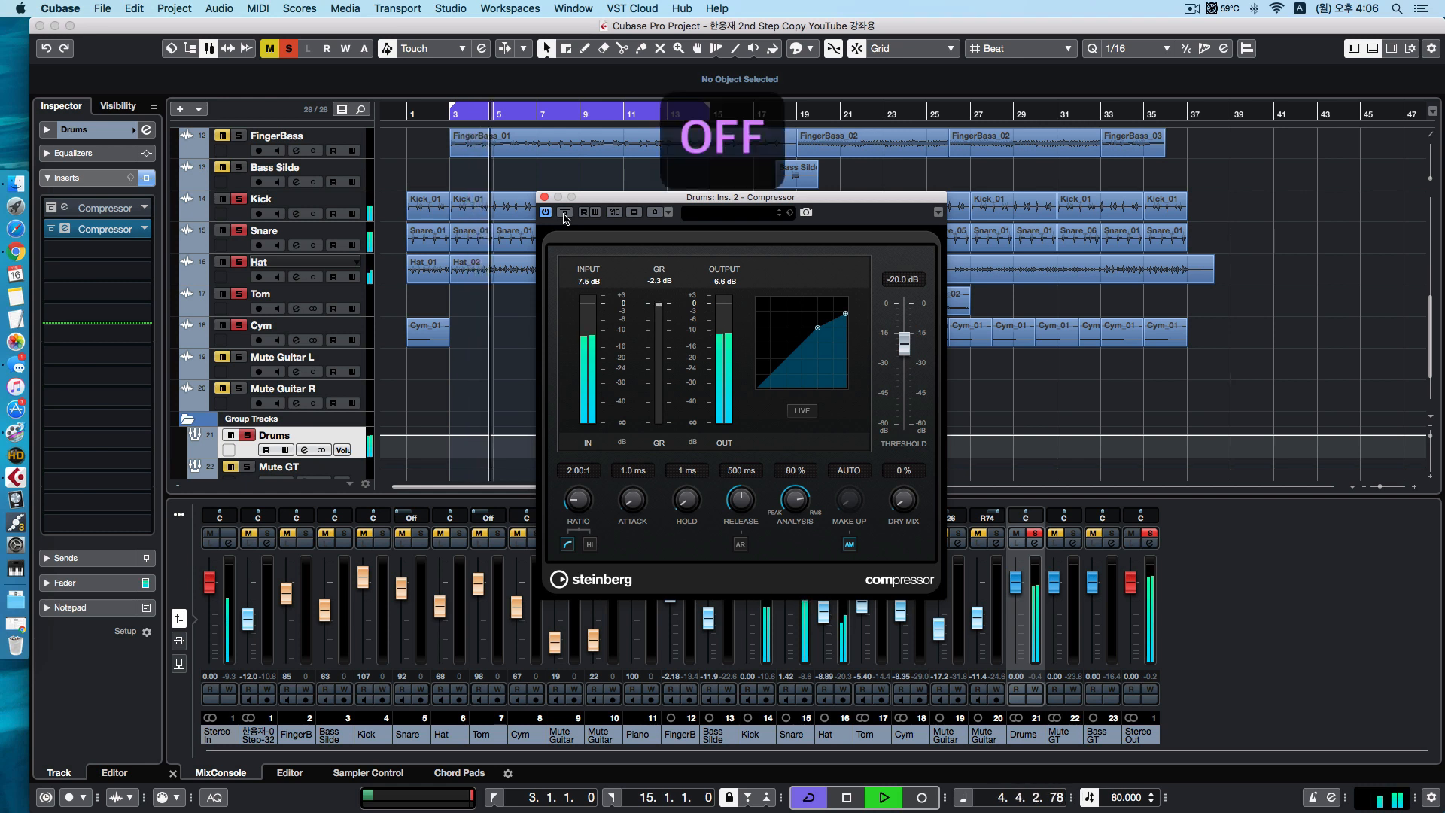
{"action": "left_click", "coordinate": [565, 213]}
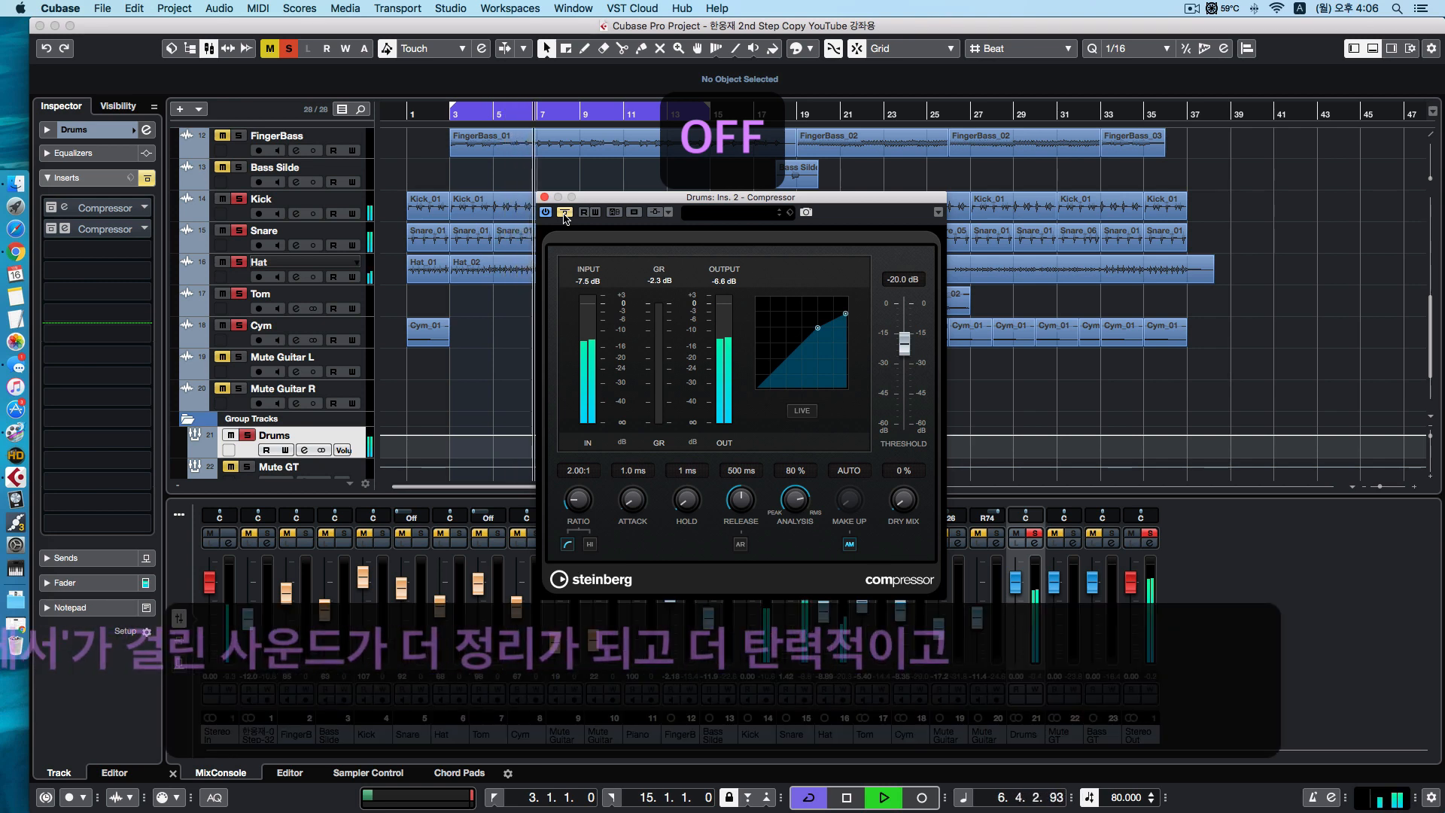
{"action": "left_click", "coordinate": [565, 213]}
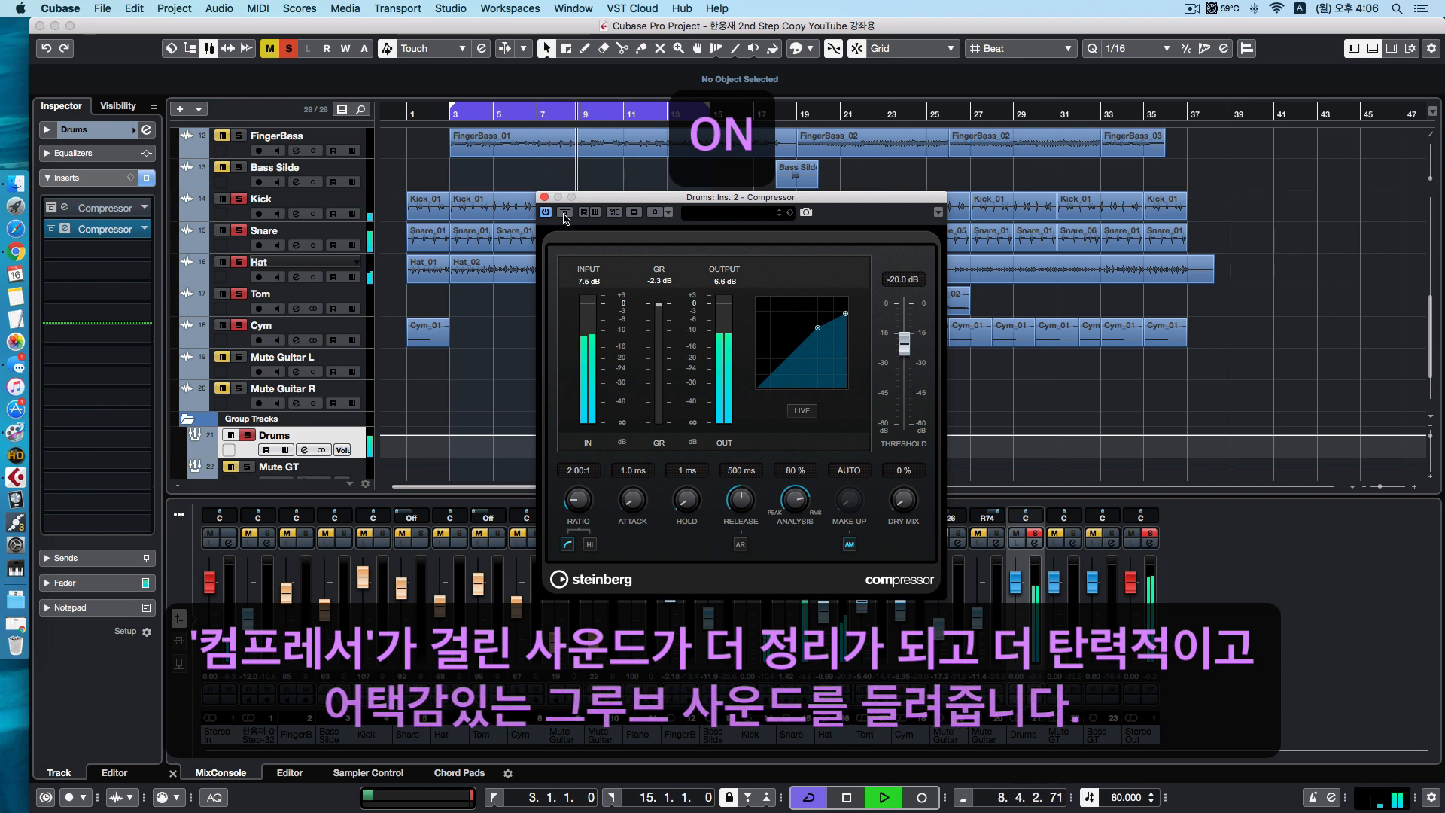
{"action": "key", "text": "space"}
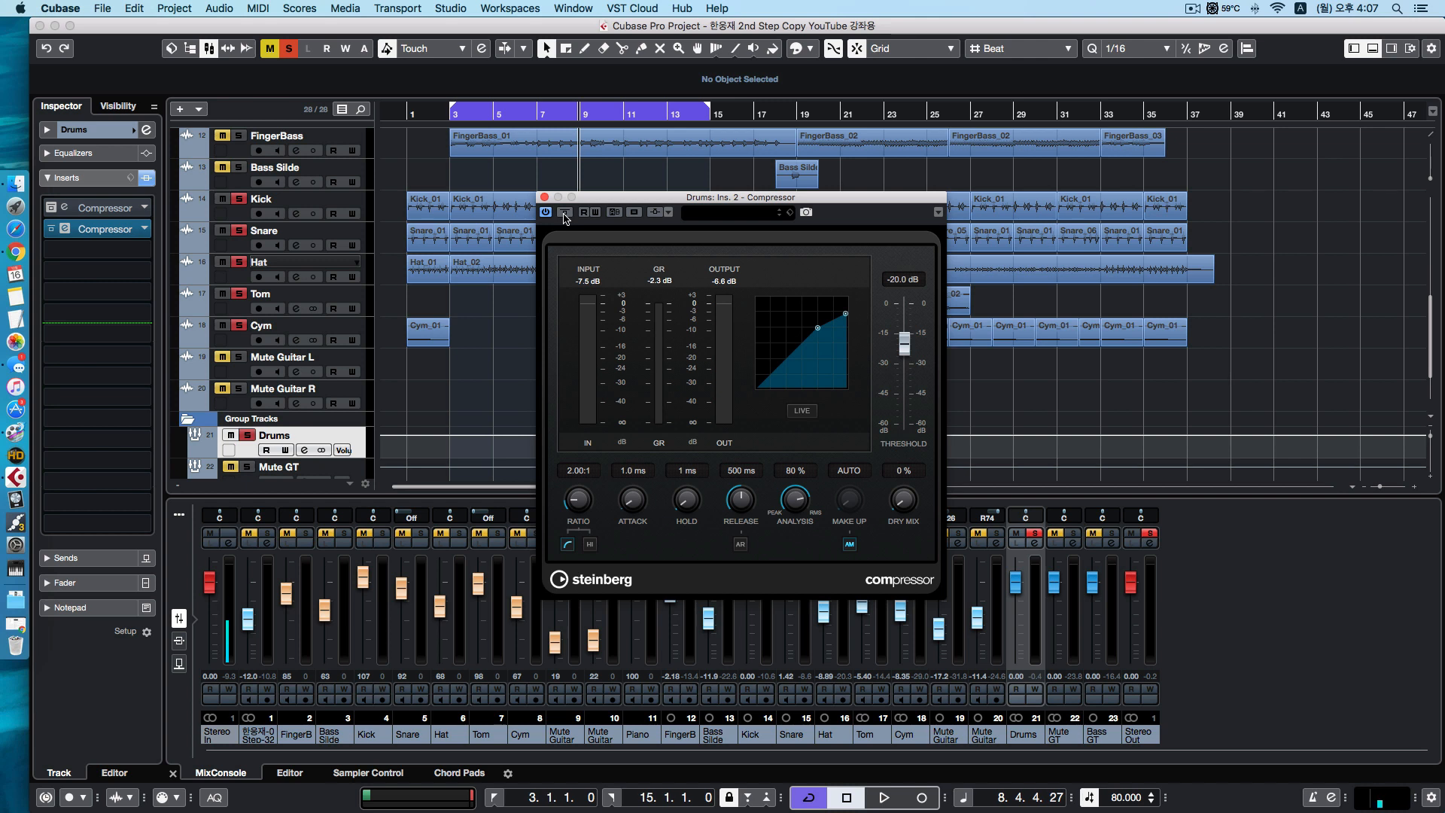
Straighten the Compressor's response curve to a 1.00:1 ratio and set the threshold to -23.2 dB
{"action": "left_click_drag", "start_coordinate": [593, 201], "coordinate": [599, 202]}
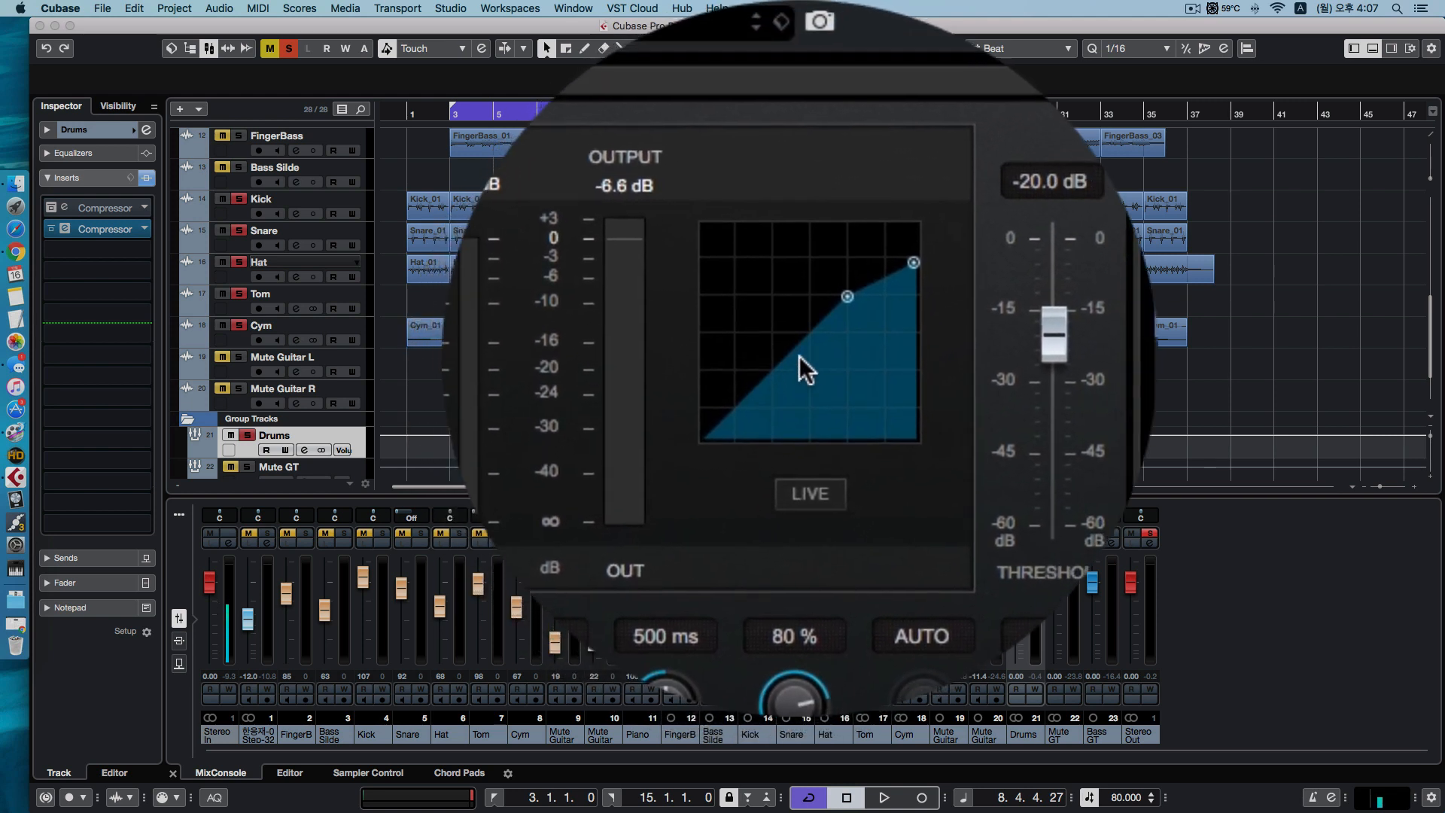
{"action": "left_click_drag", "start_coordinate": [913, 260], "coordinate": [913, 226]}
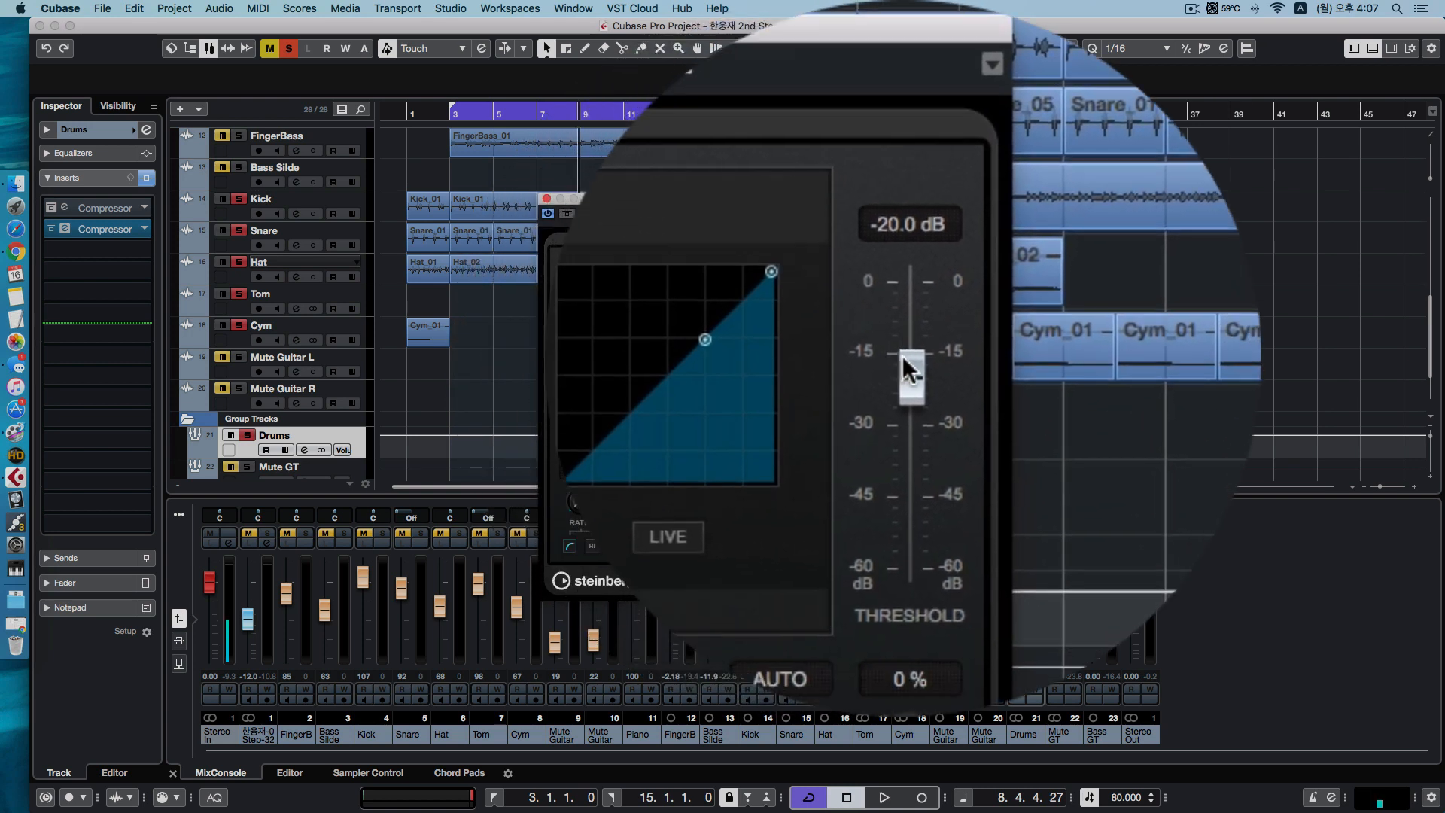
{"action": "left_click_drag", "start_coordinate": [903, 364], "coordinate": [903, 364]}
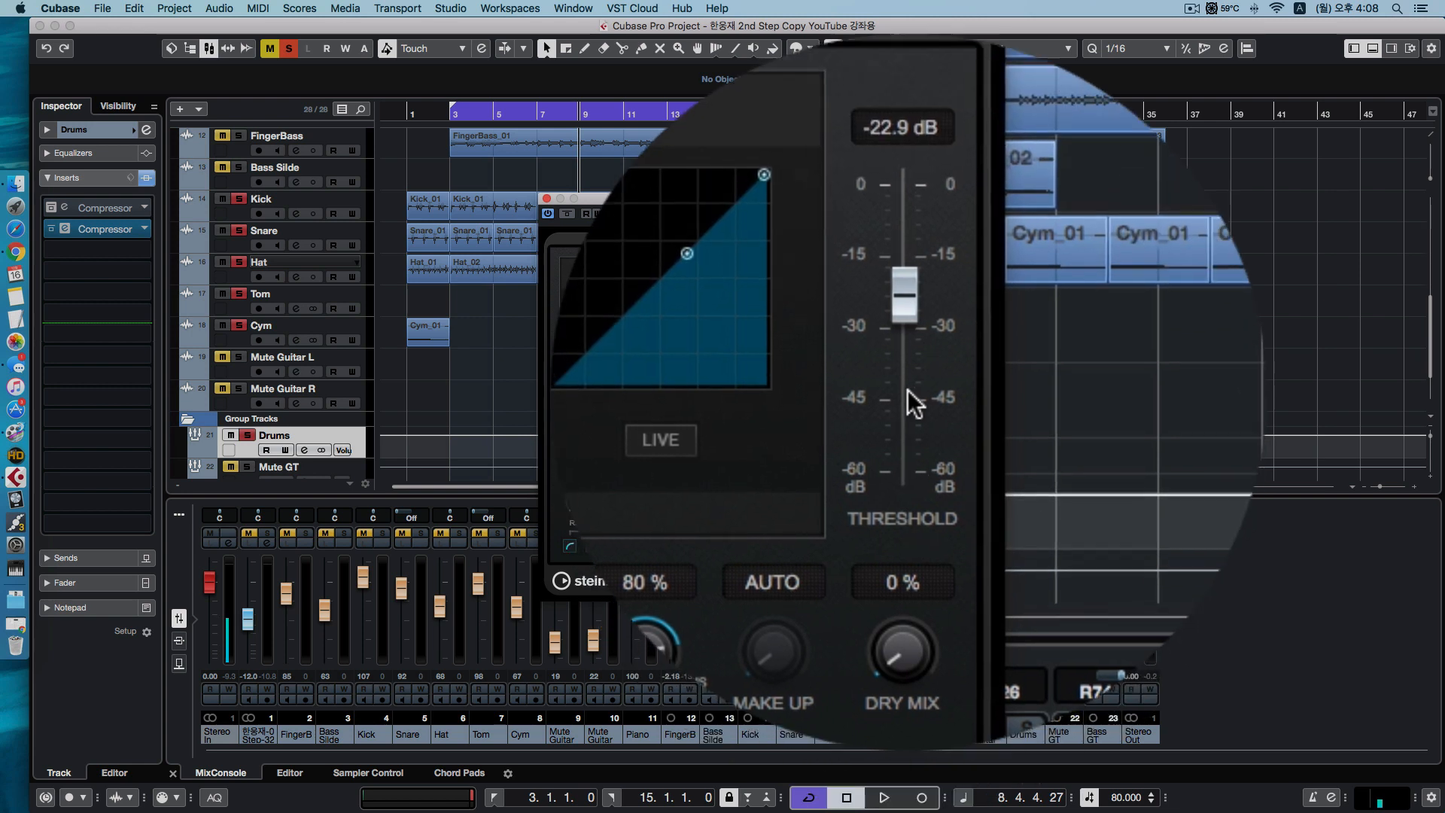
{"action": "left_click_drag", "start_coordinate": [905, 357], "coordinate": [905, 352]}
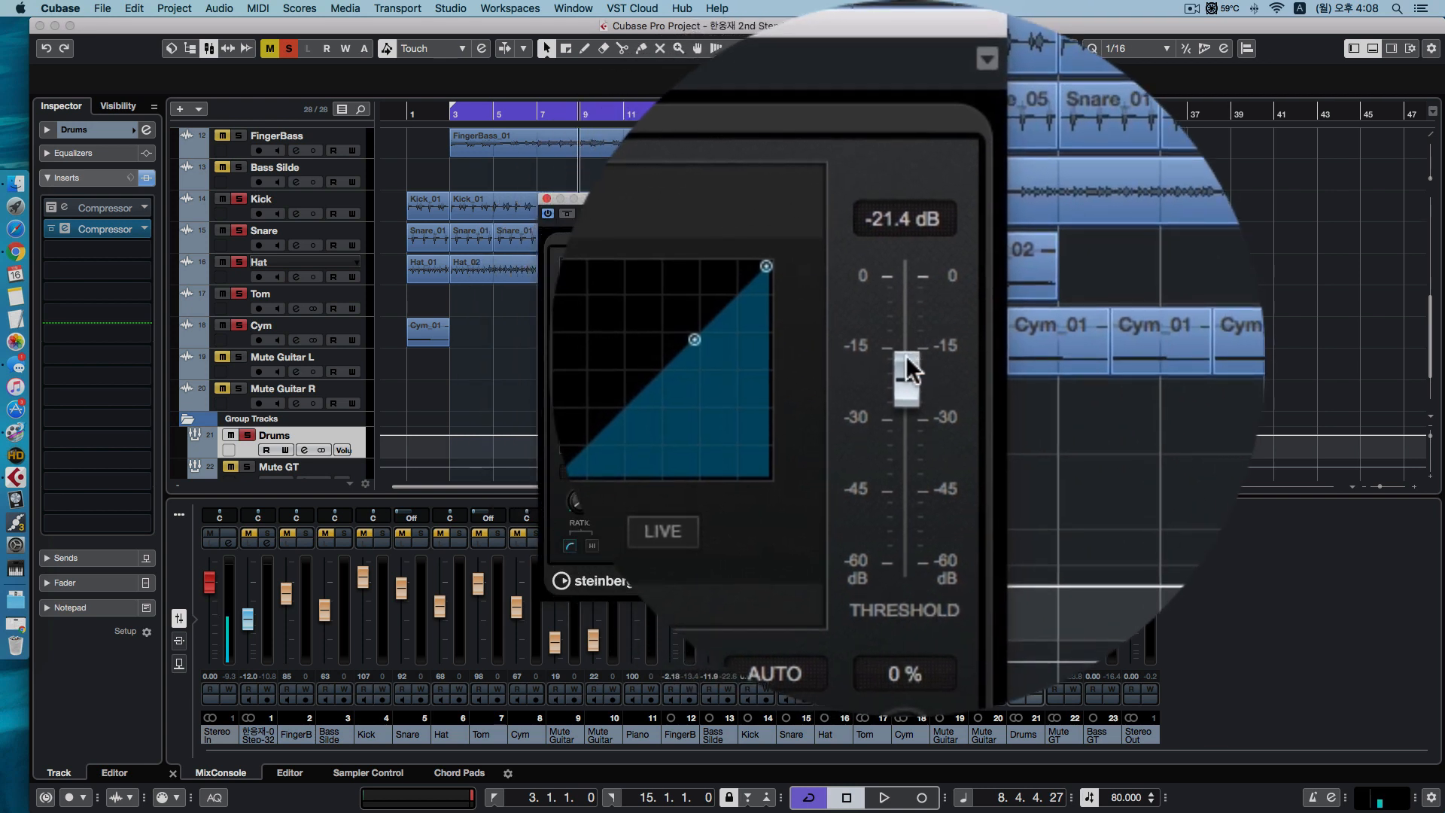
{"action": "left_click_drag", "start_coordinate": [907, 360], "coordinate": [906, 355]}
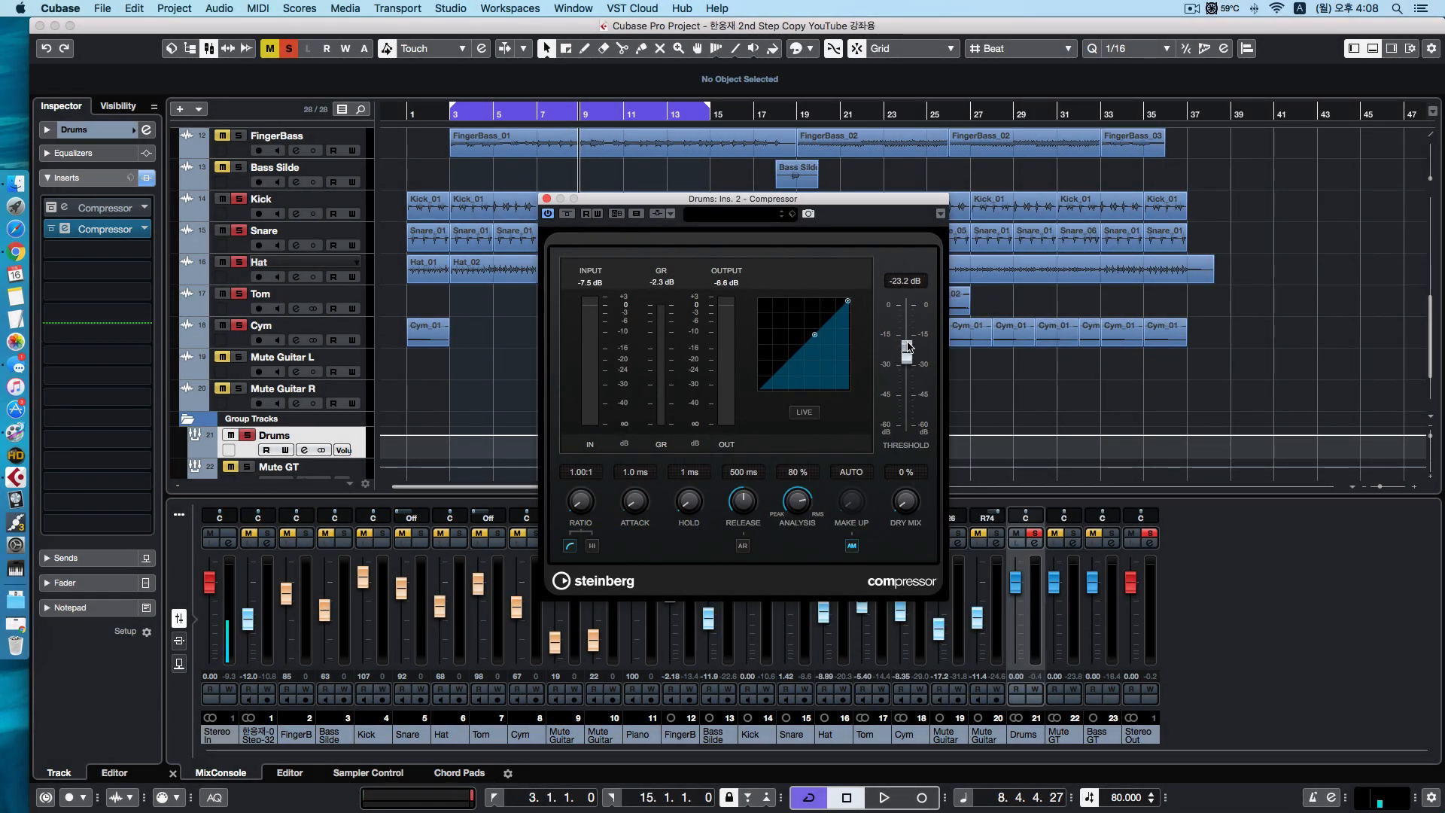
Lower the Compressor's threshold to -31.5 dB while auditioning the drums
{"action": "key", "text": "space"}
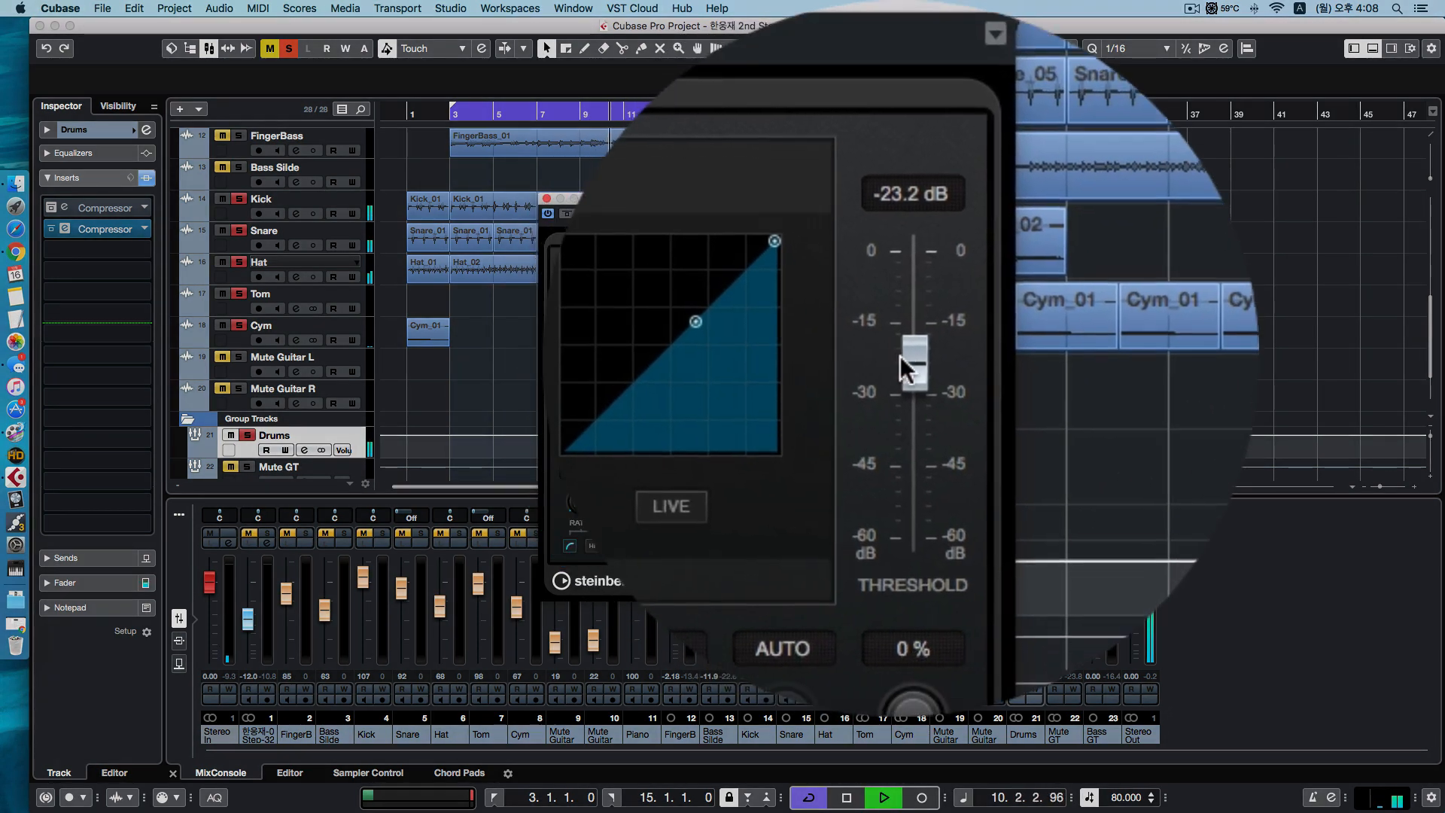
{"action": "left_click_drag", "start_coordinate": [900, 355], "coordinate": [905, 363]}
{"action": "key", "text": "space"}
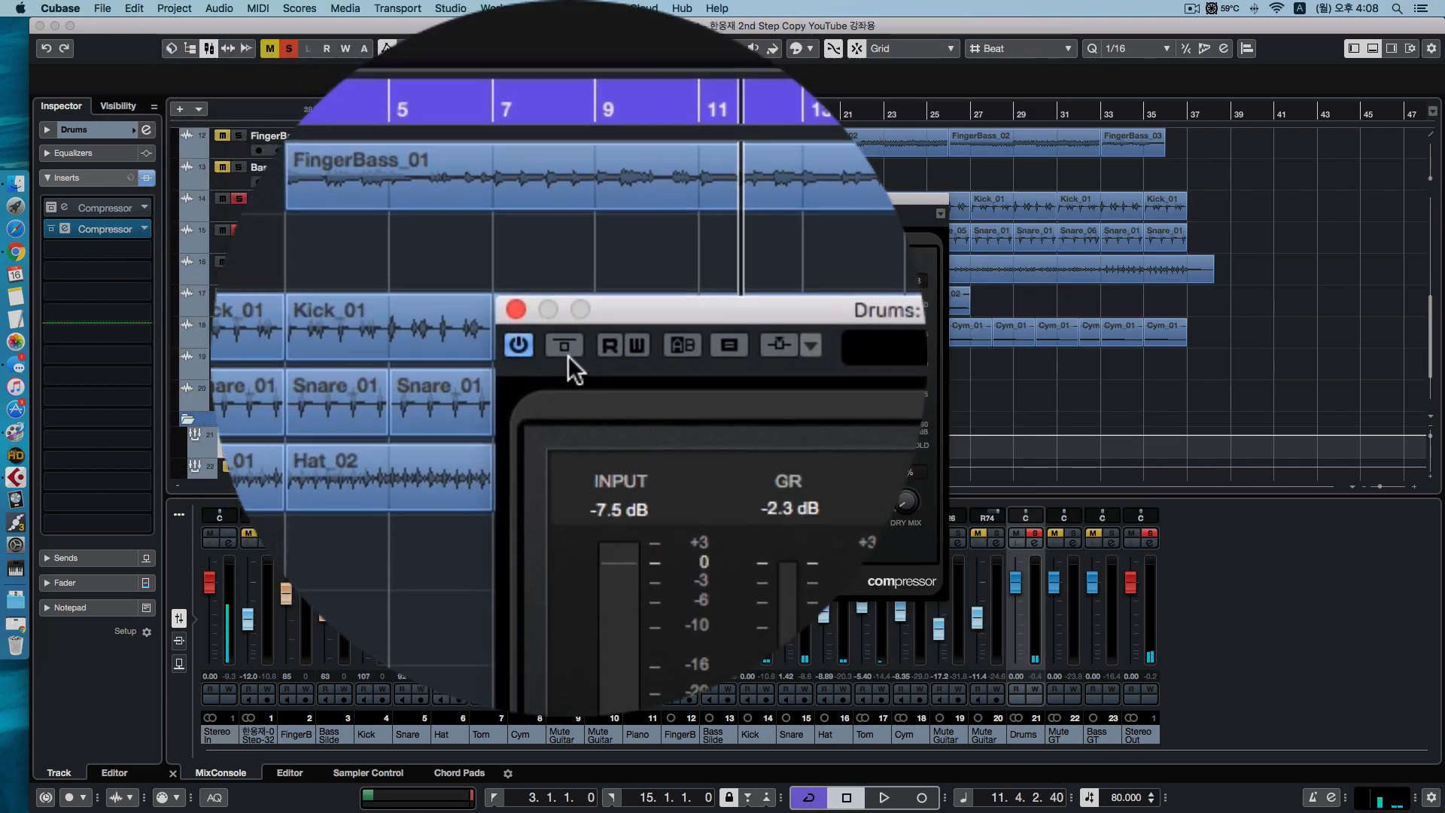
{"action": "key", "text": "space"}
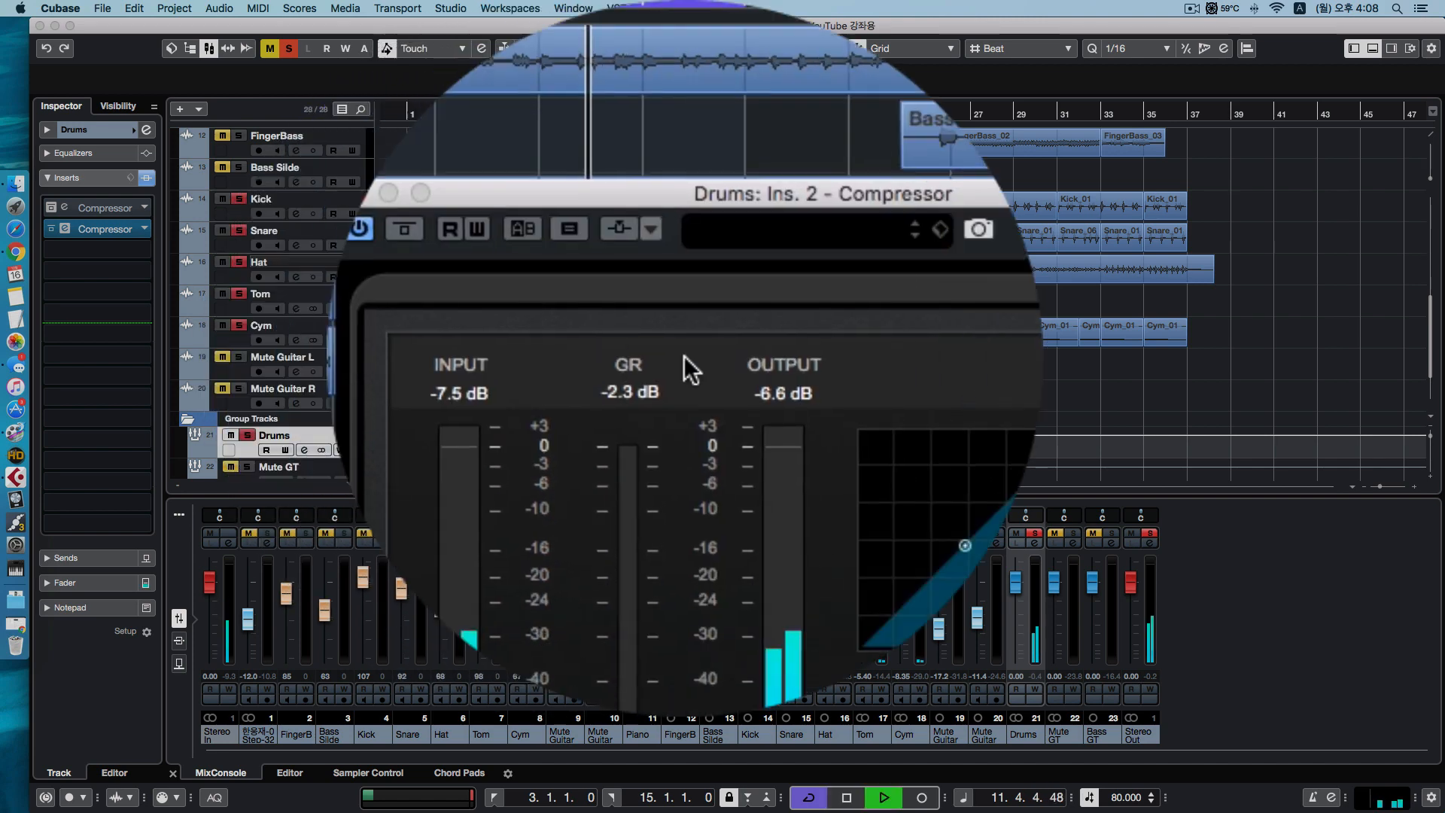
{"action": "key", "text": "space"}
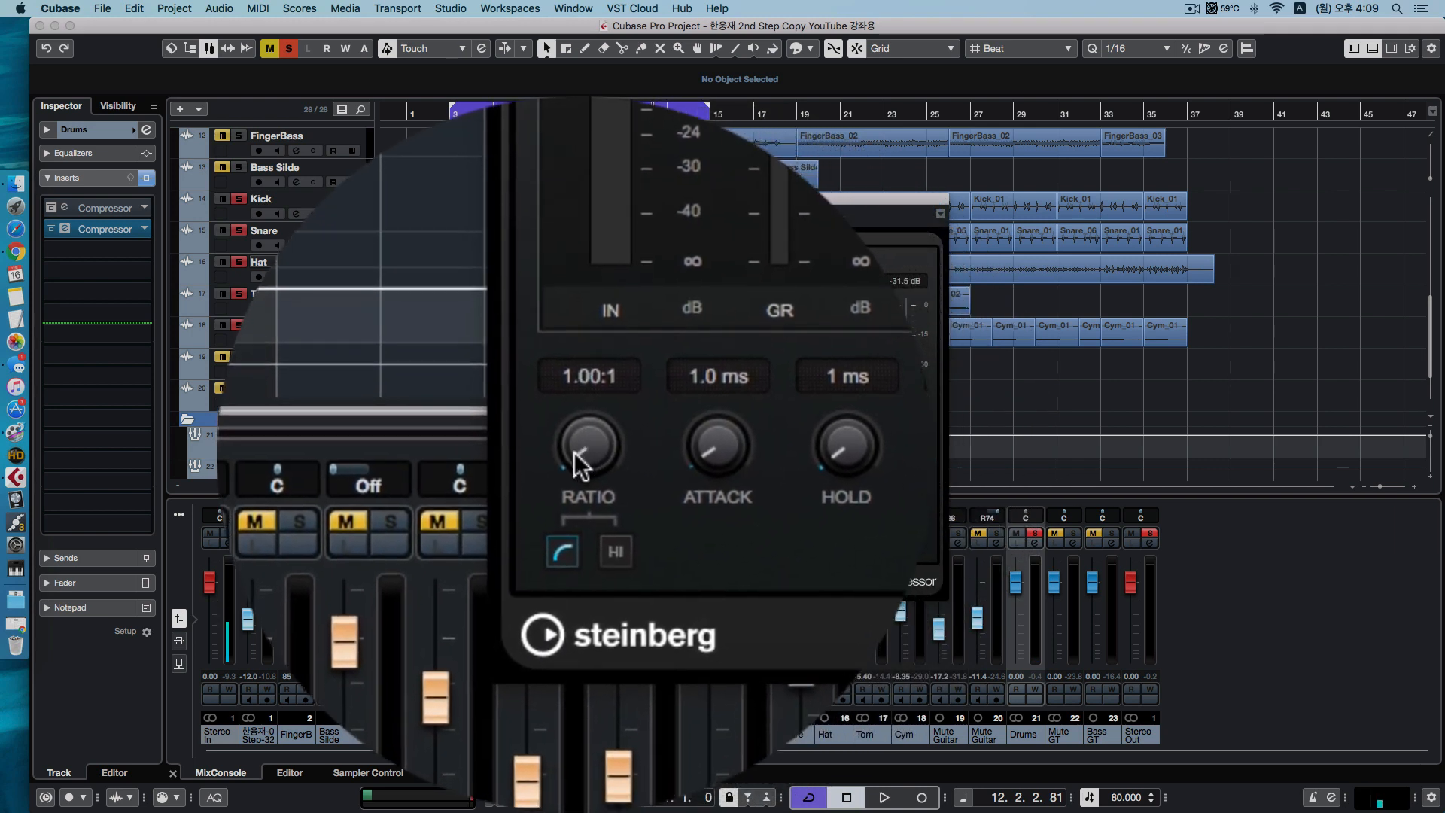
Set the Compressor's ratio to 2.00:1 and play the drums to hear the compression
{"action": "left_click", "coordinate": [580, 451]}
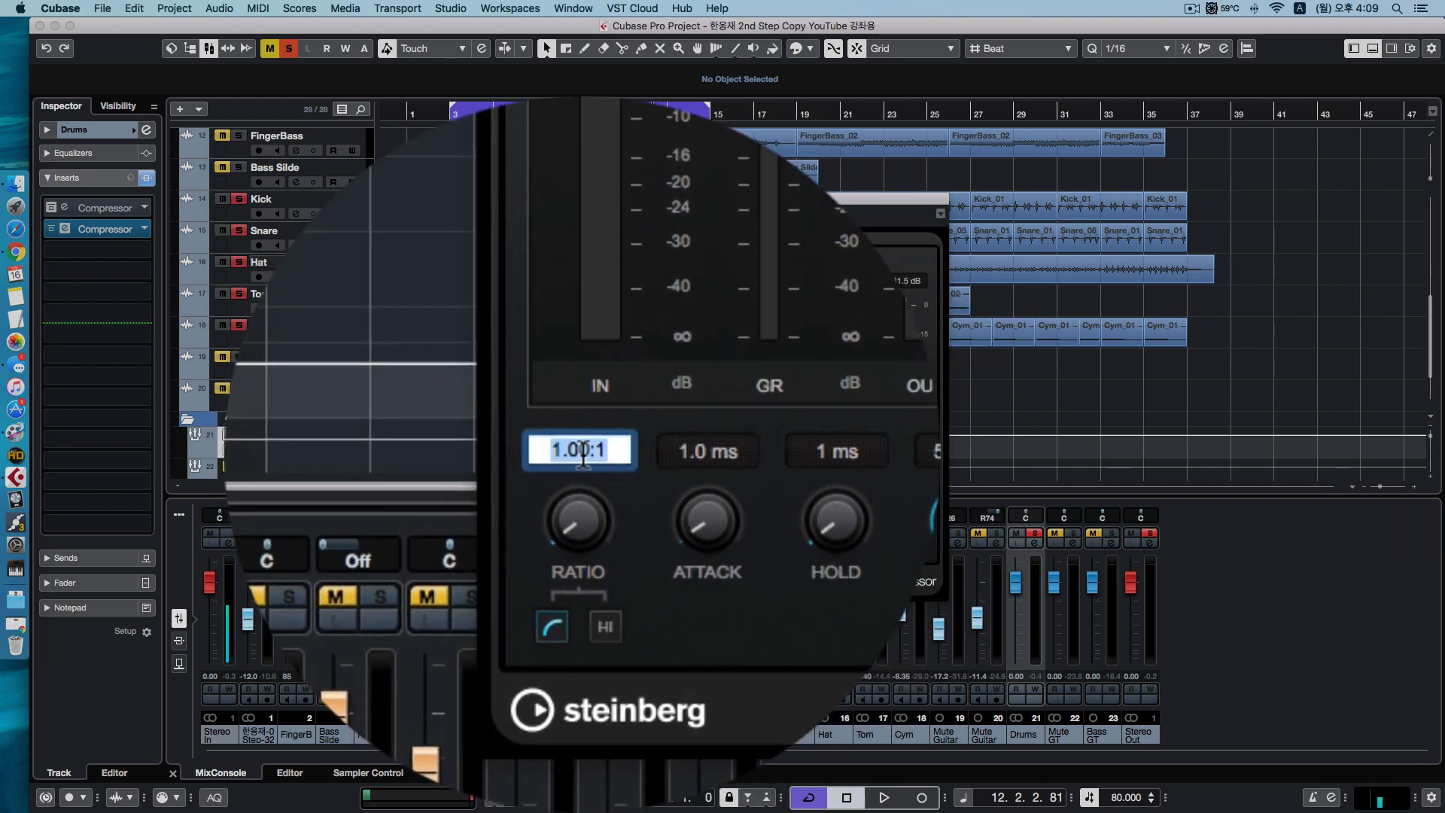
{"action": "type", "text": "2"}
{"action": "key", "text": "Return"}
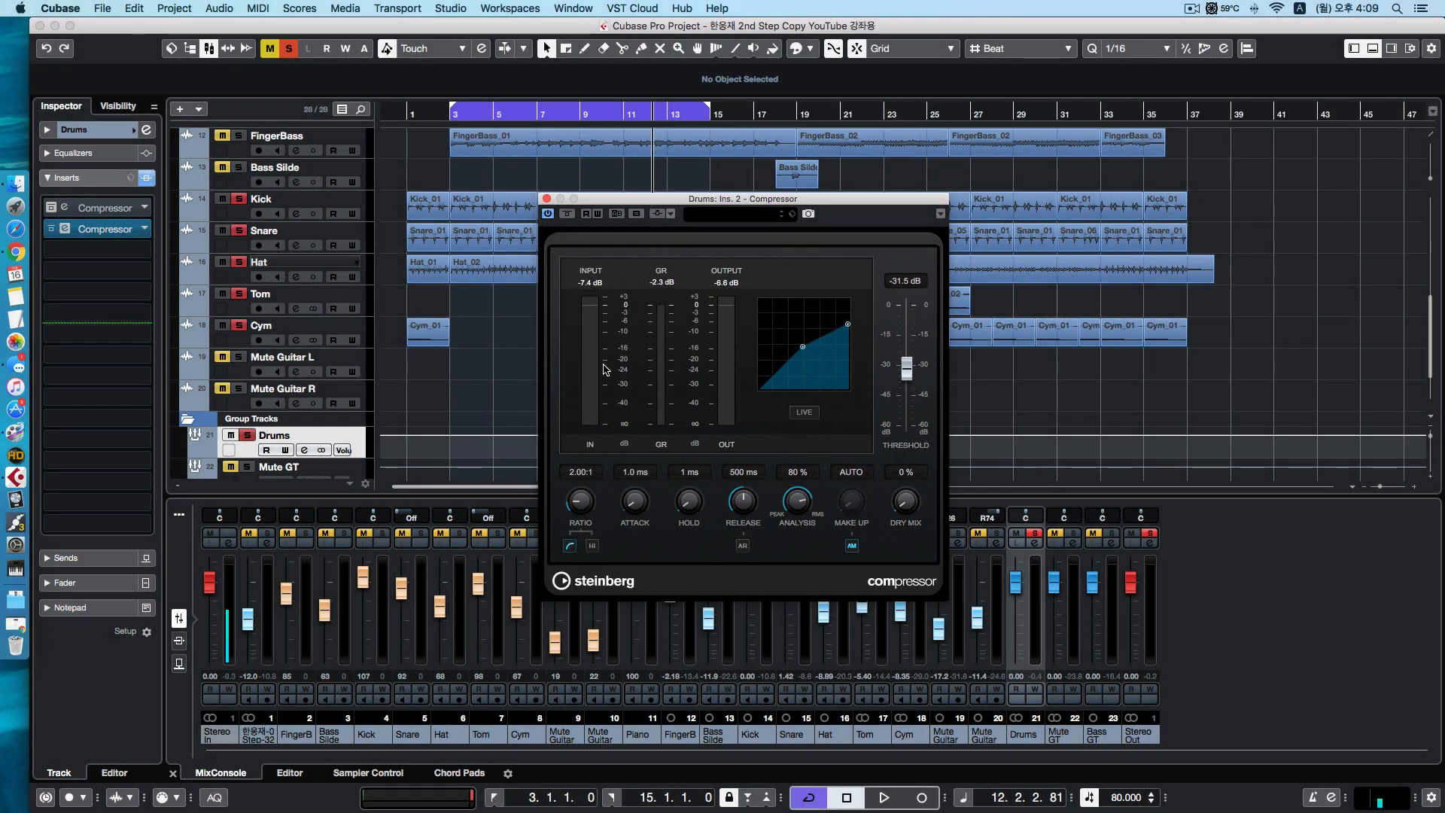
{"action": "key", "text": "space"}
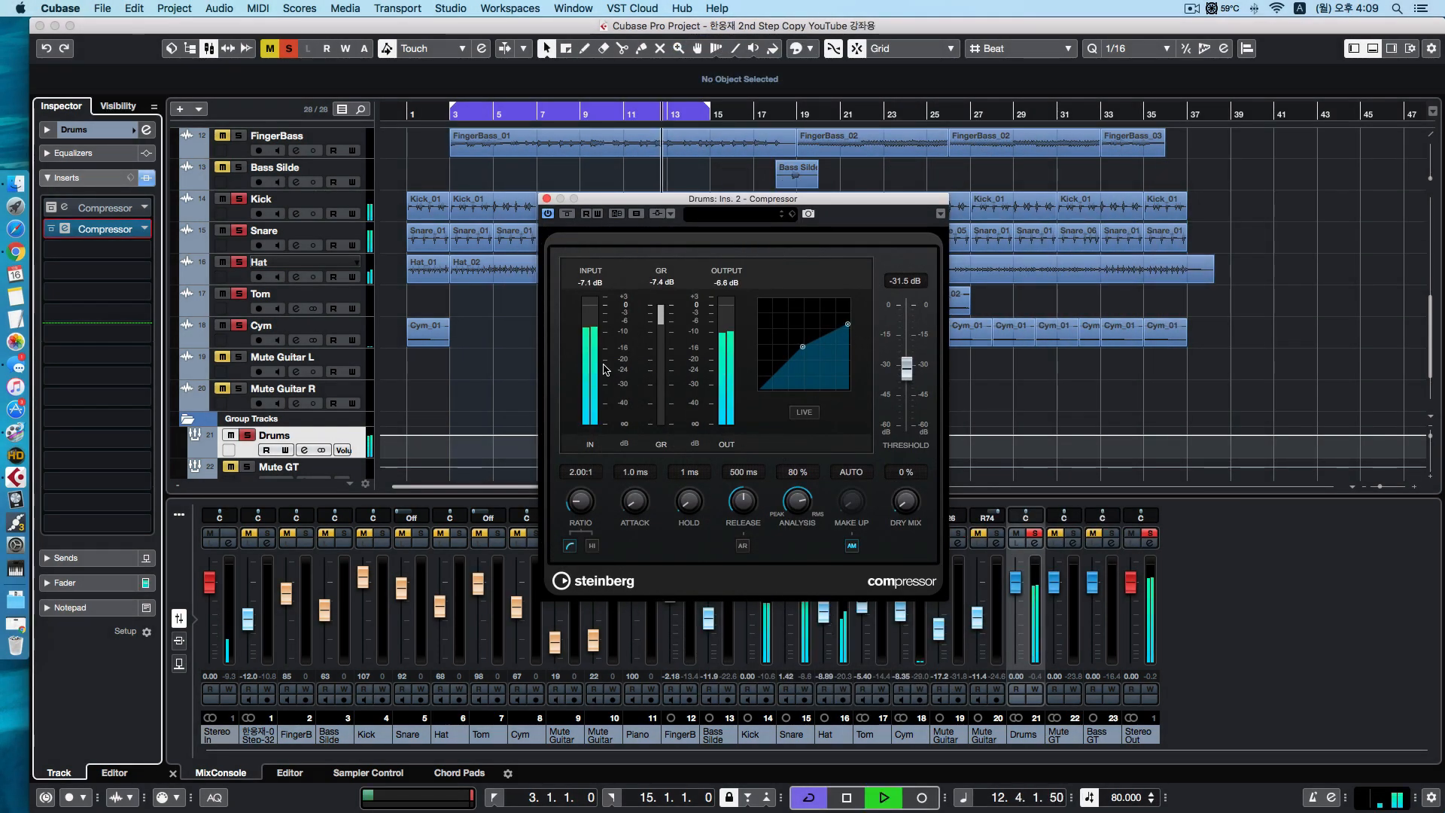
Play the drums in short passes and examine the Compressor's gain reduction meter
{"action": "key", "text": "space"}
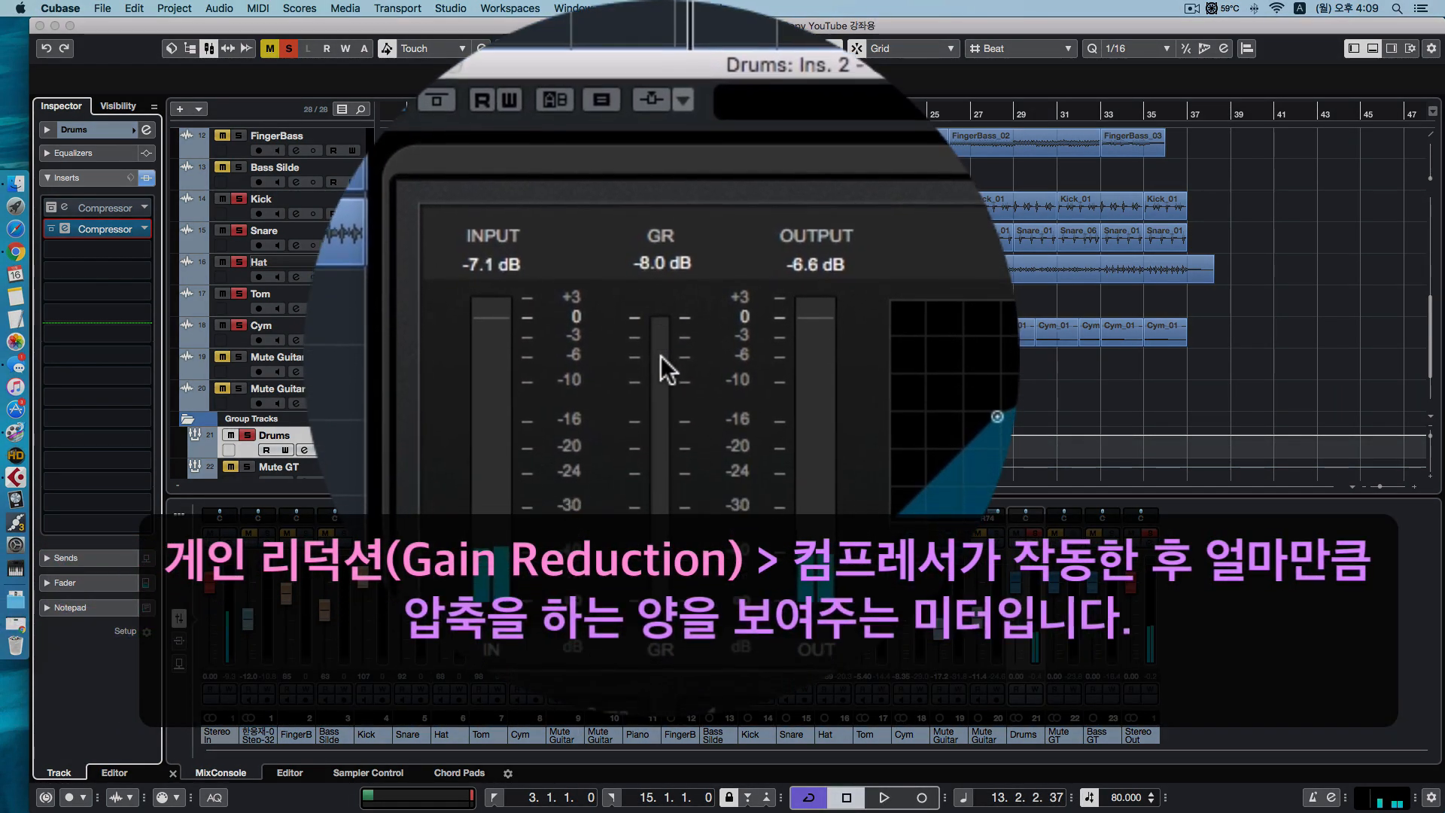
{"action": "key", "text": "space"}
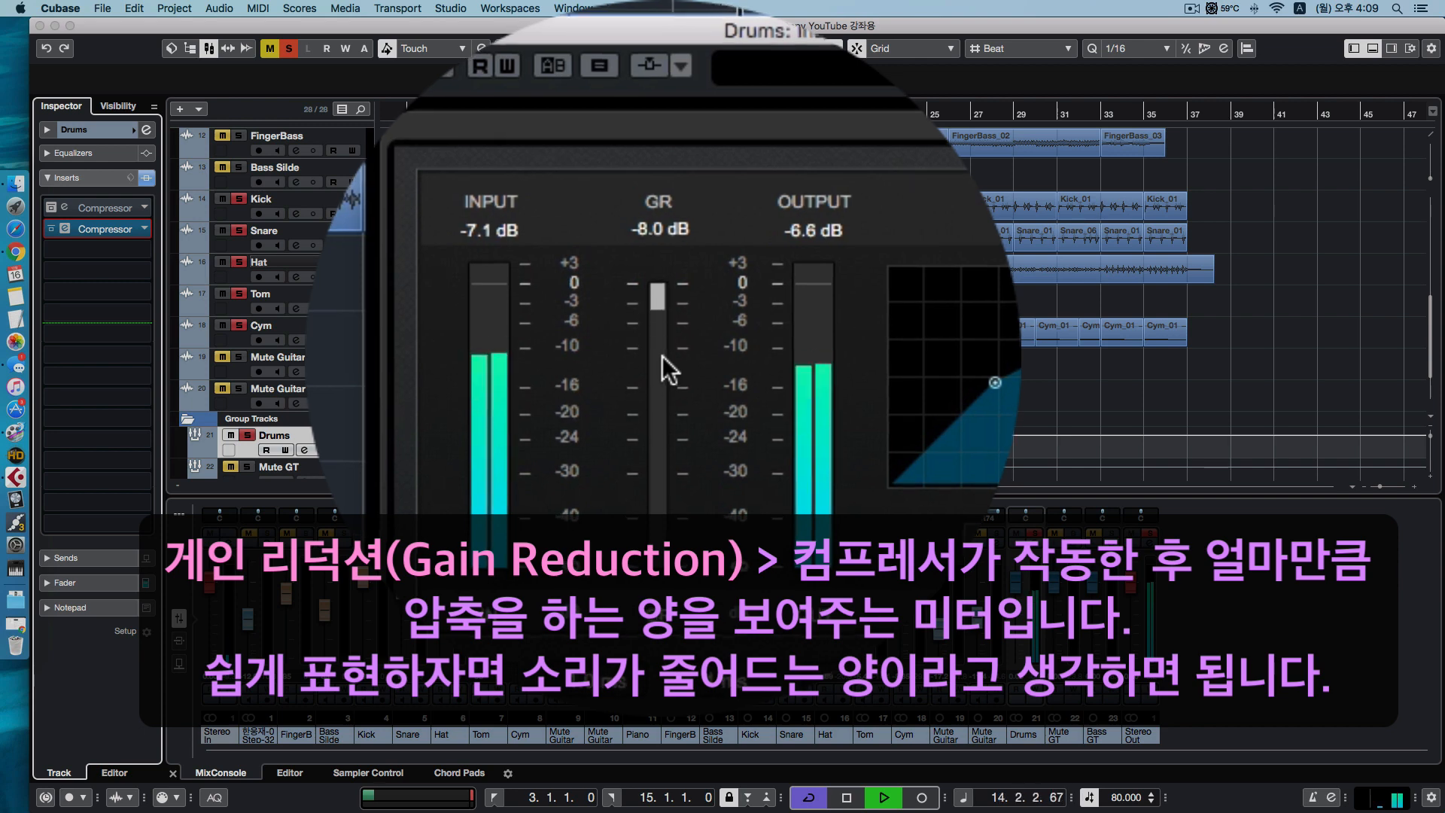
{"action": "key", "text": "space"}
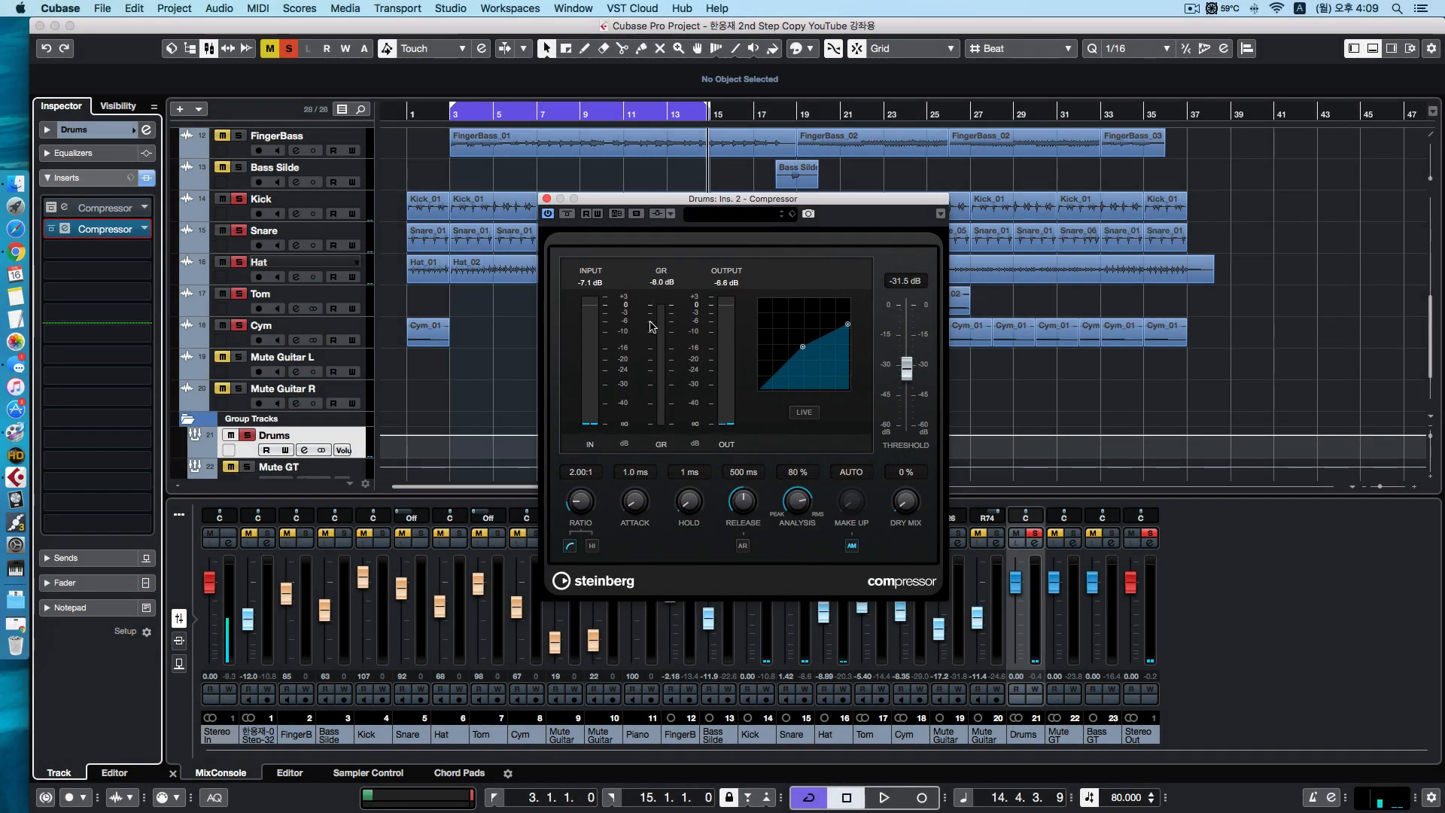
Play the drums from bar 3 while toggling the Compressor's bypass to compare the compressed and uncompressed sound
{"action": "left_click", "coordinate": [450, 116]}
{"action": "left_click", "coordinate": [568, 214]}
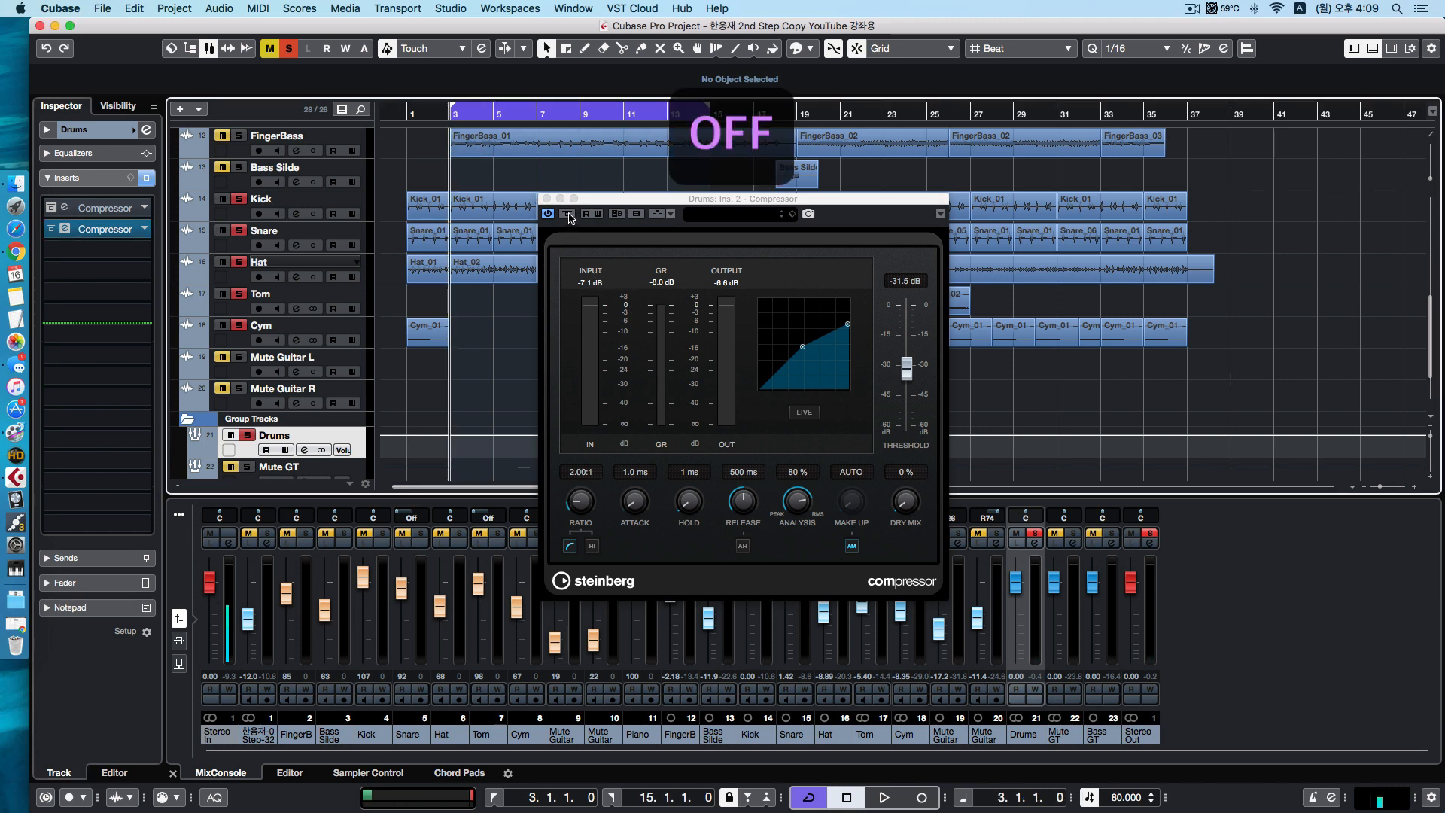
{"action": "key", "text": "space"}
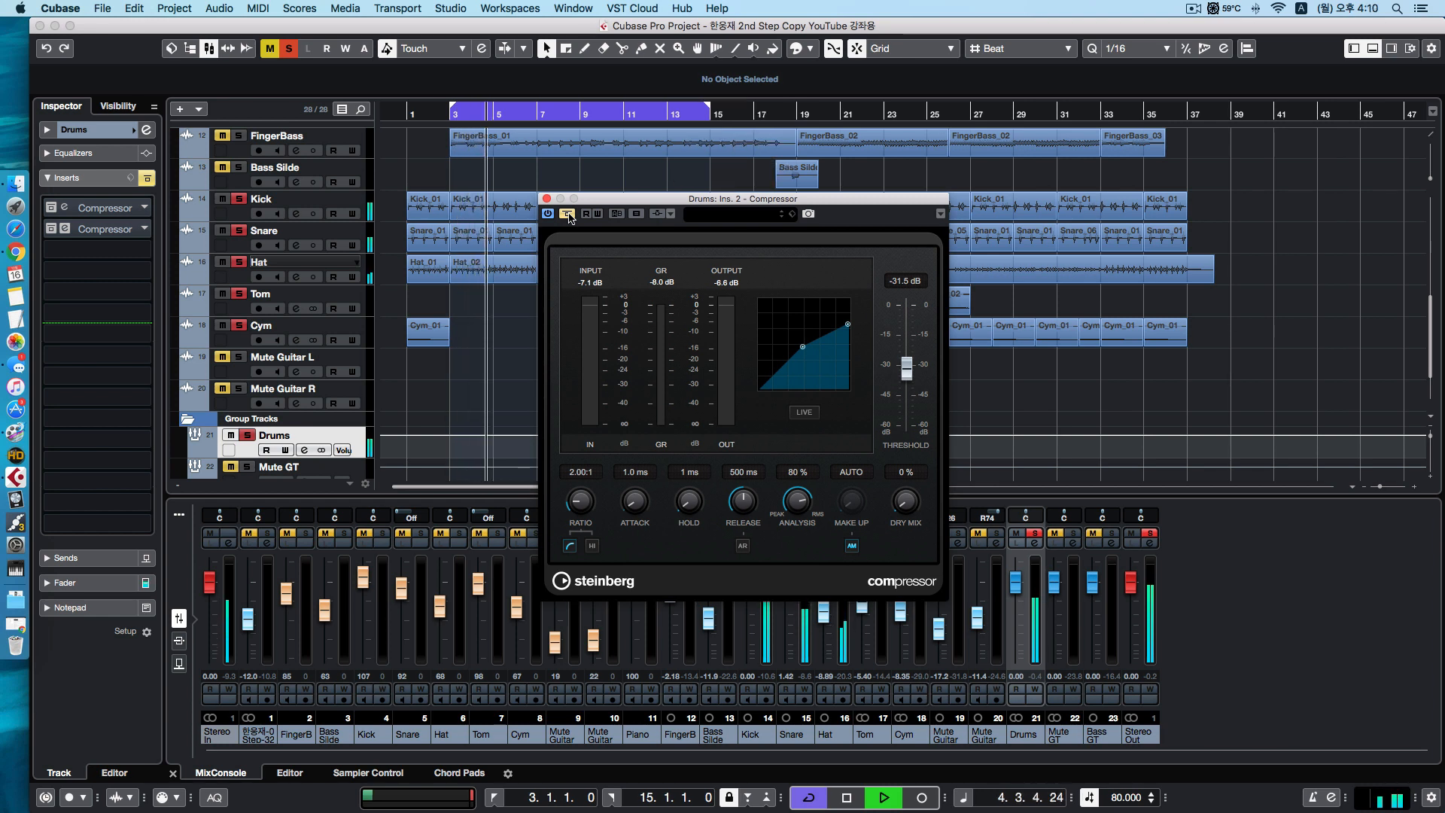
{"action": "left_click", "coordinate": [567, 214]}
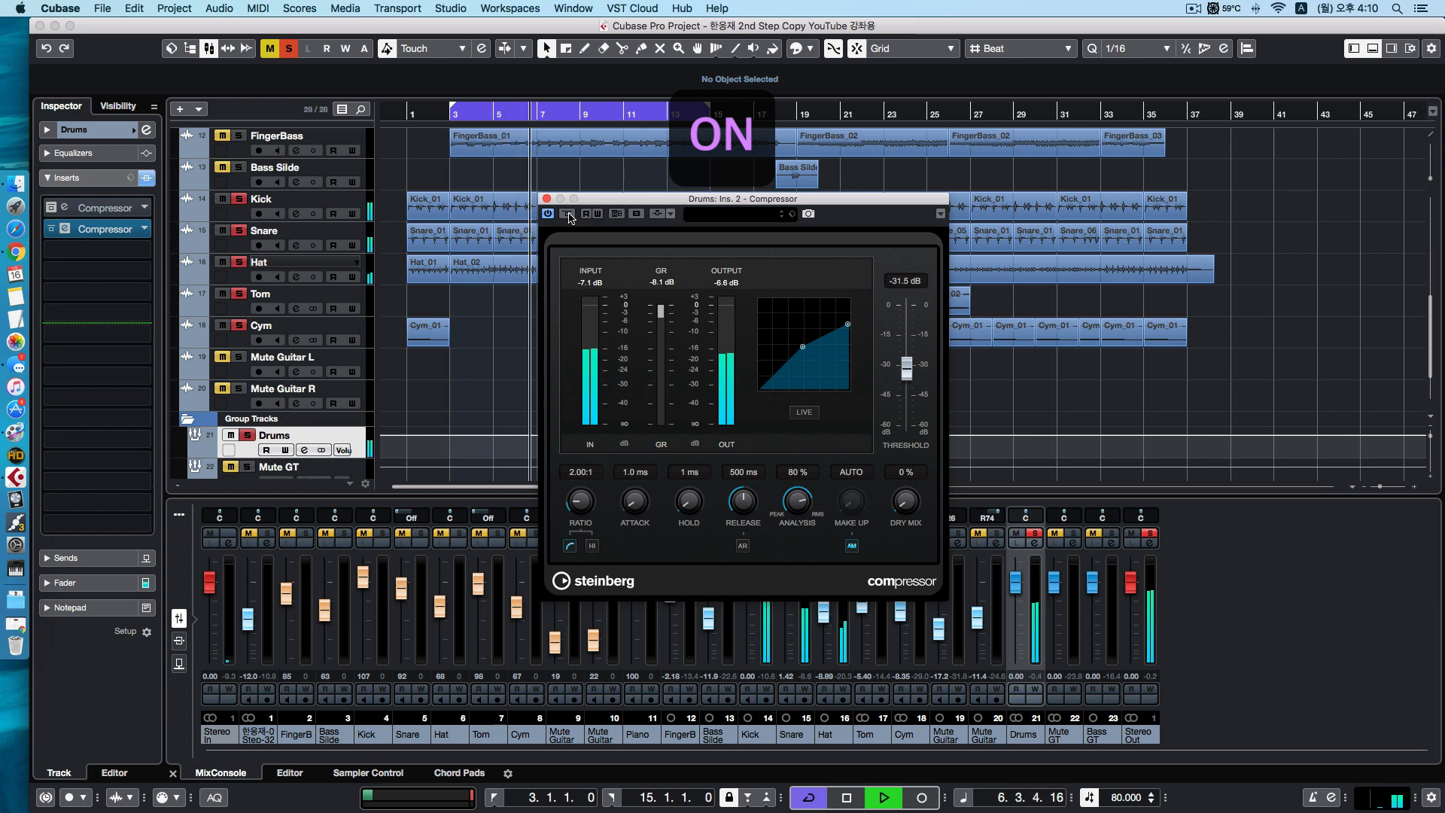
{"action": "left_click", "coordinate": [569, 215]}
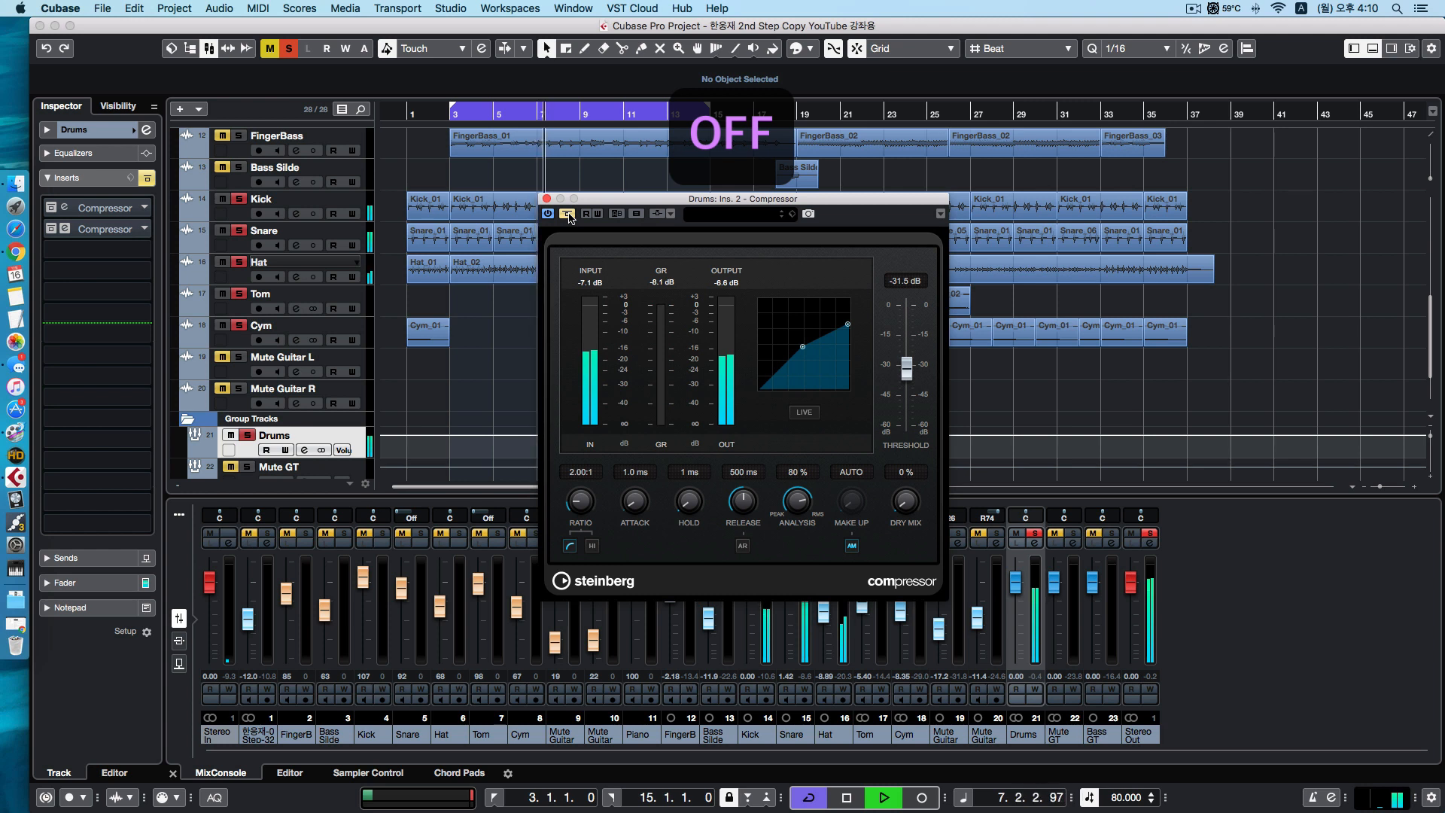
{"action": "key", "text": "space"}
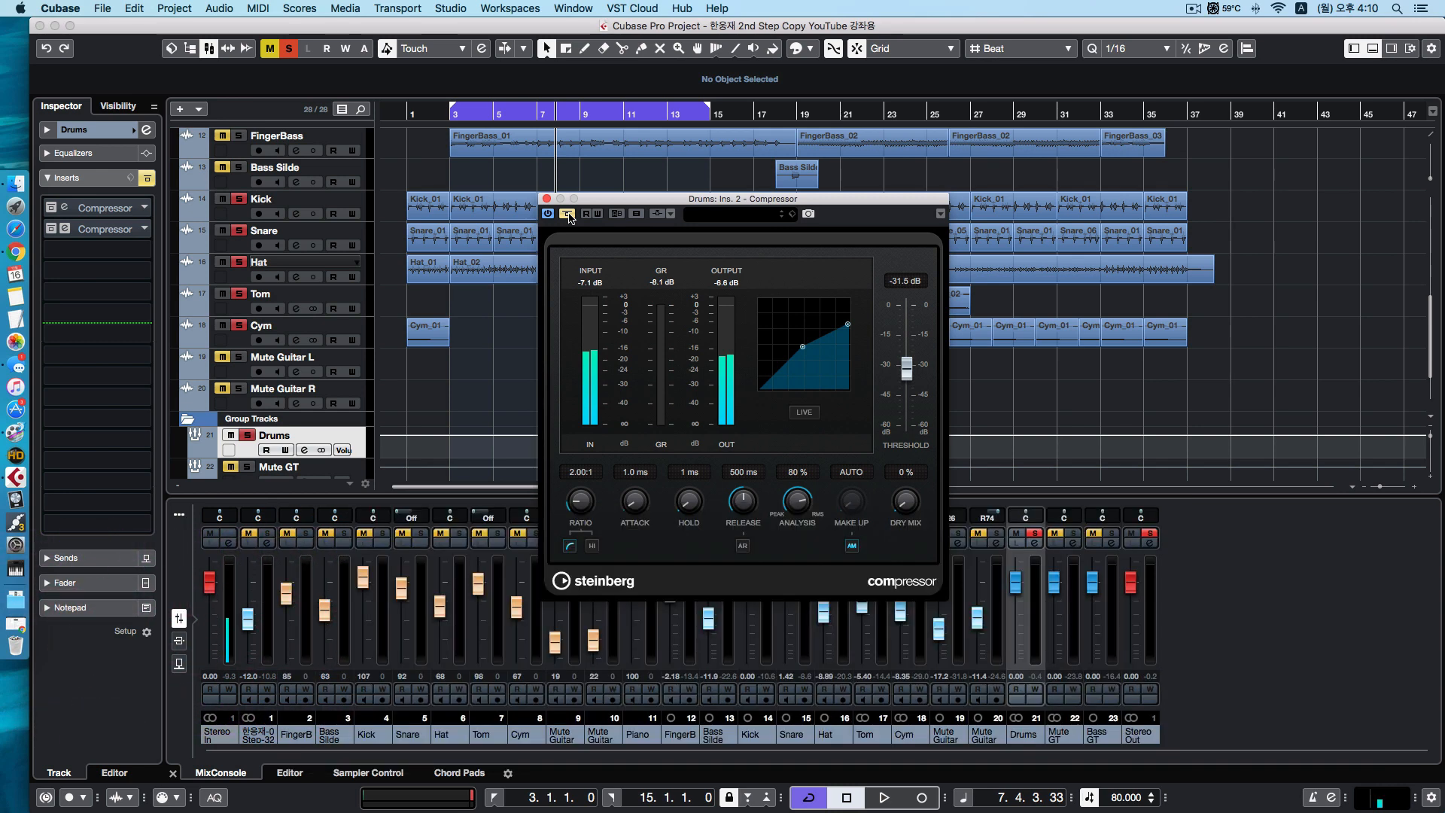
Take the Compressor out of bypass and raise its threshold to -22.5 dB while auditioning the drums
{"action": "key", "text": "space"}
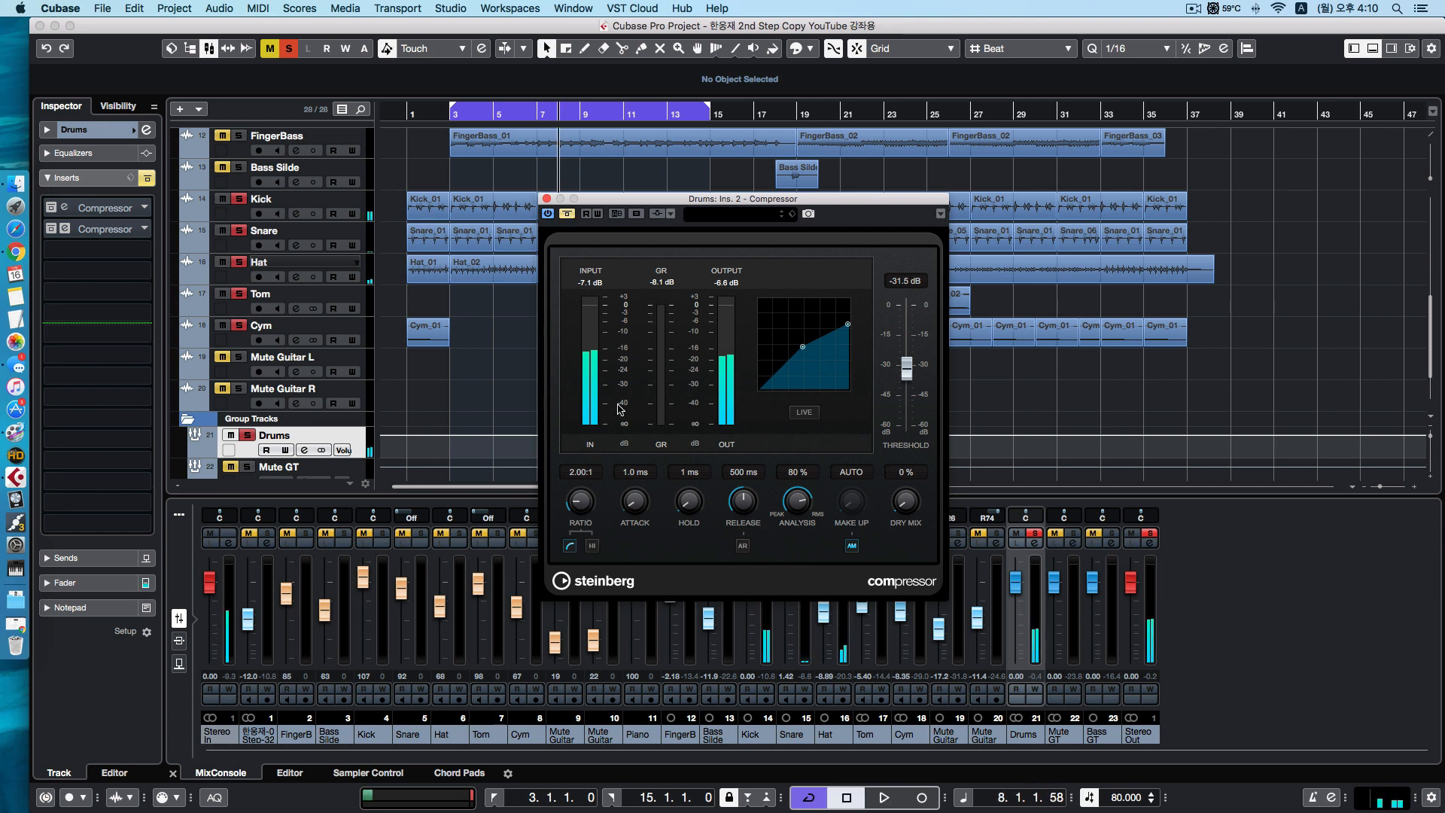
{"action": "left_click_drag", "start_coordinate": [913, 364], "coordinate": [911, 355]}
{"action": "key", "text": "space"}
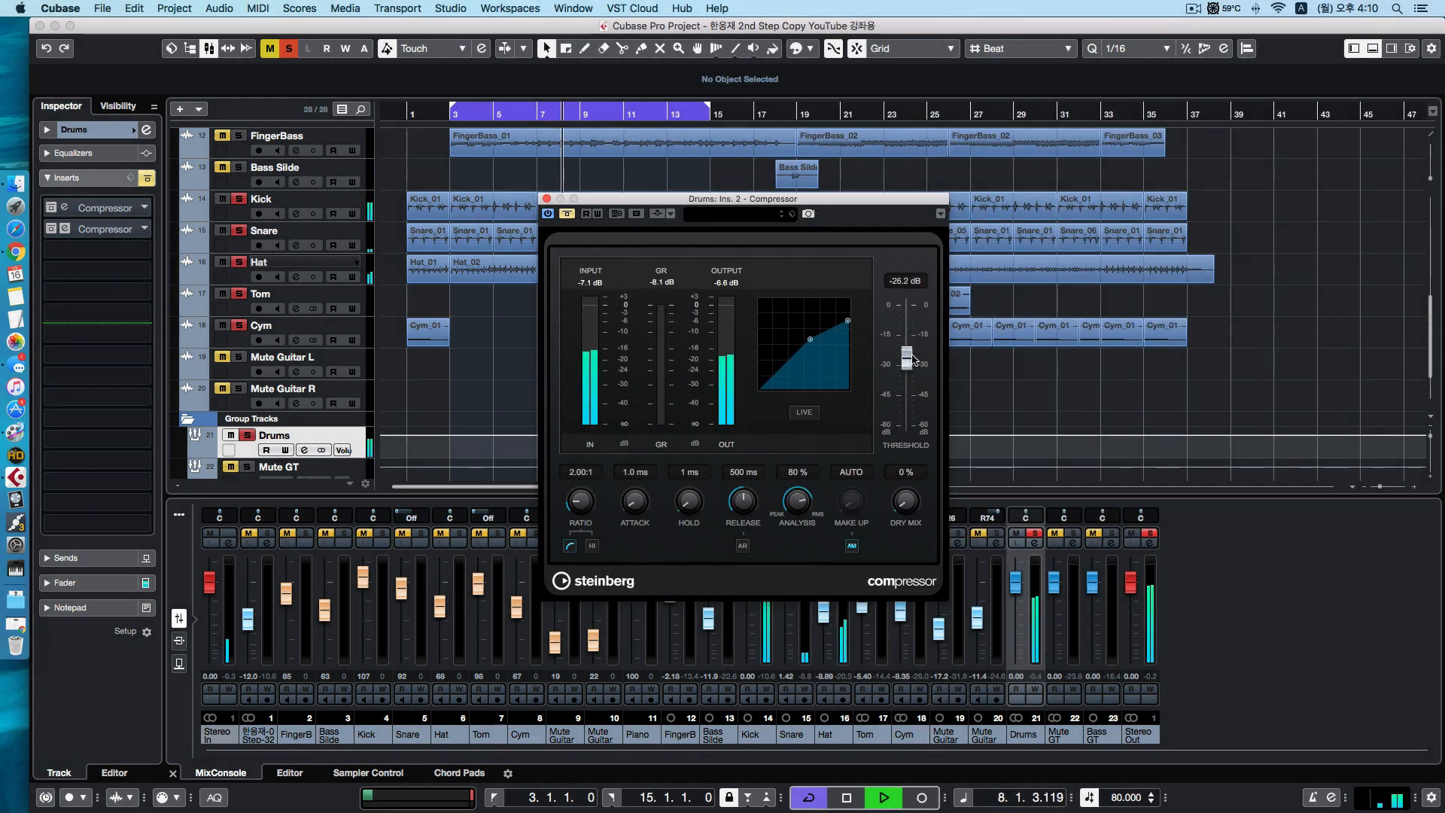
{"action": "left_click", "coordinate": [567, 213]}
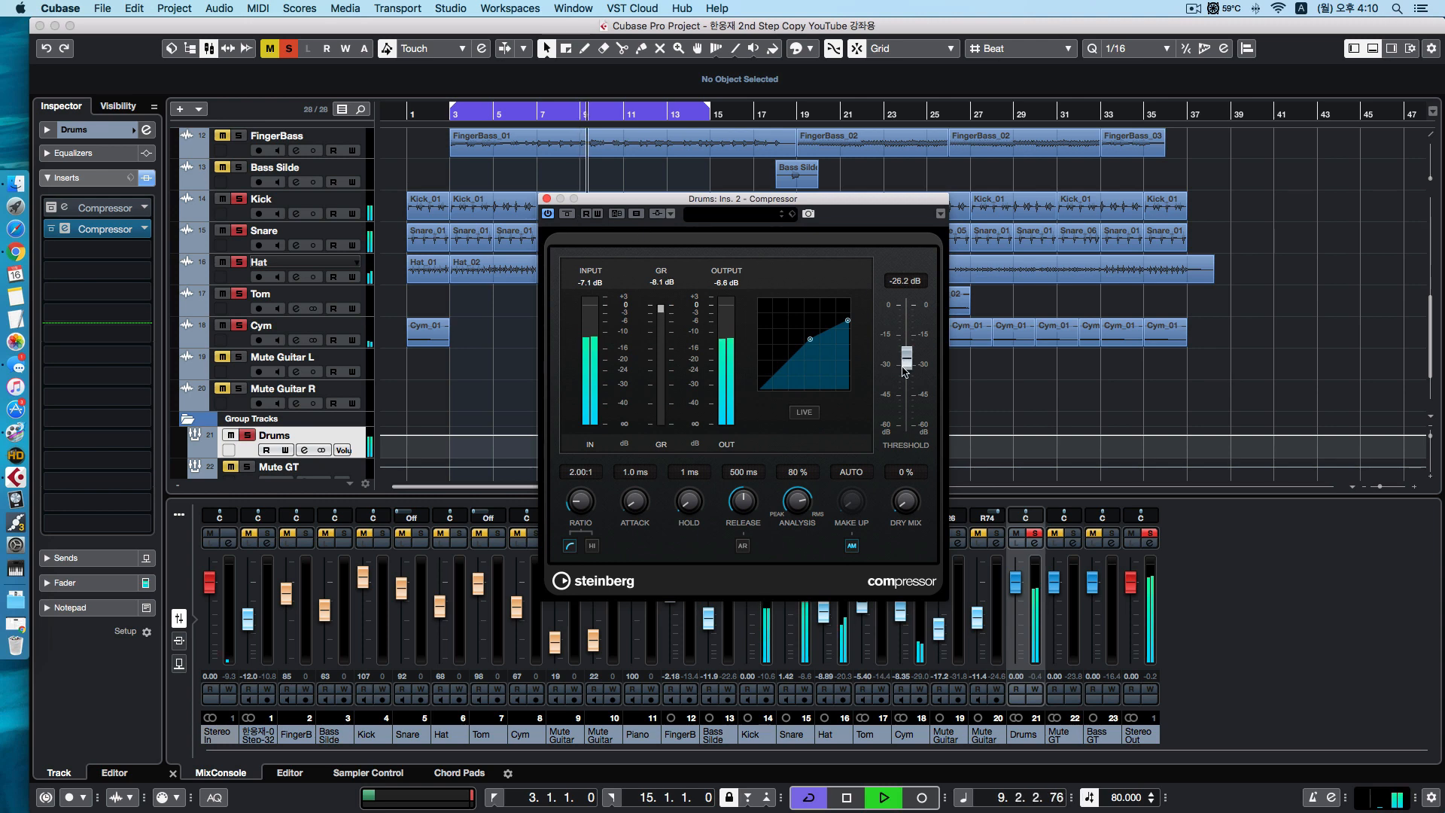
{"action": "left_click_drag", "start_coordinate": [907, 364], "coordinate": [905, 355]}
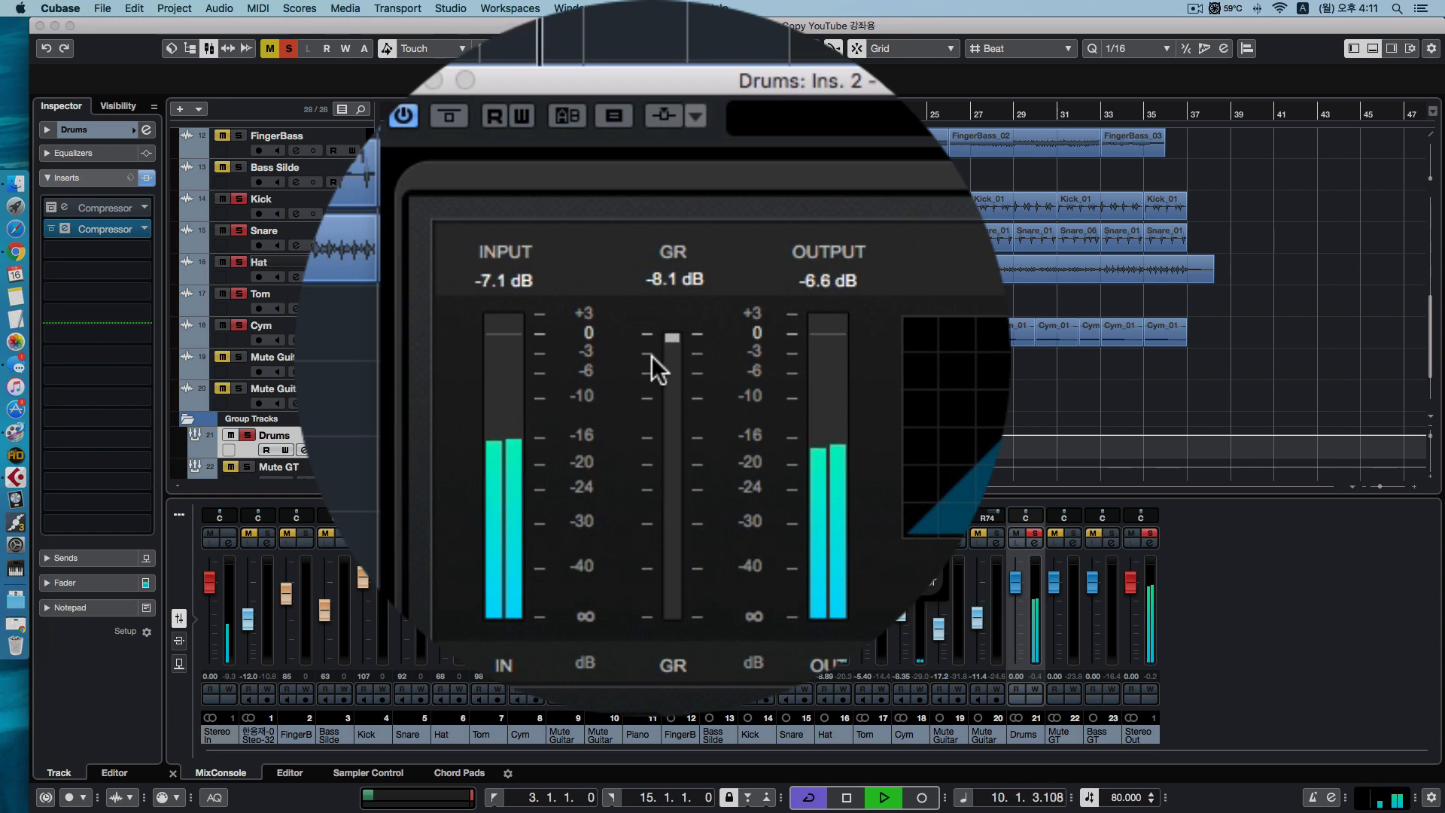
{"action": "key", "text": "space"}
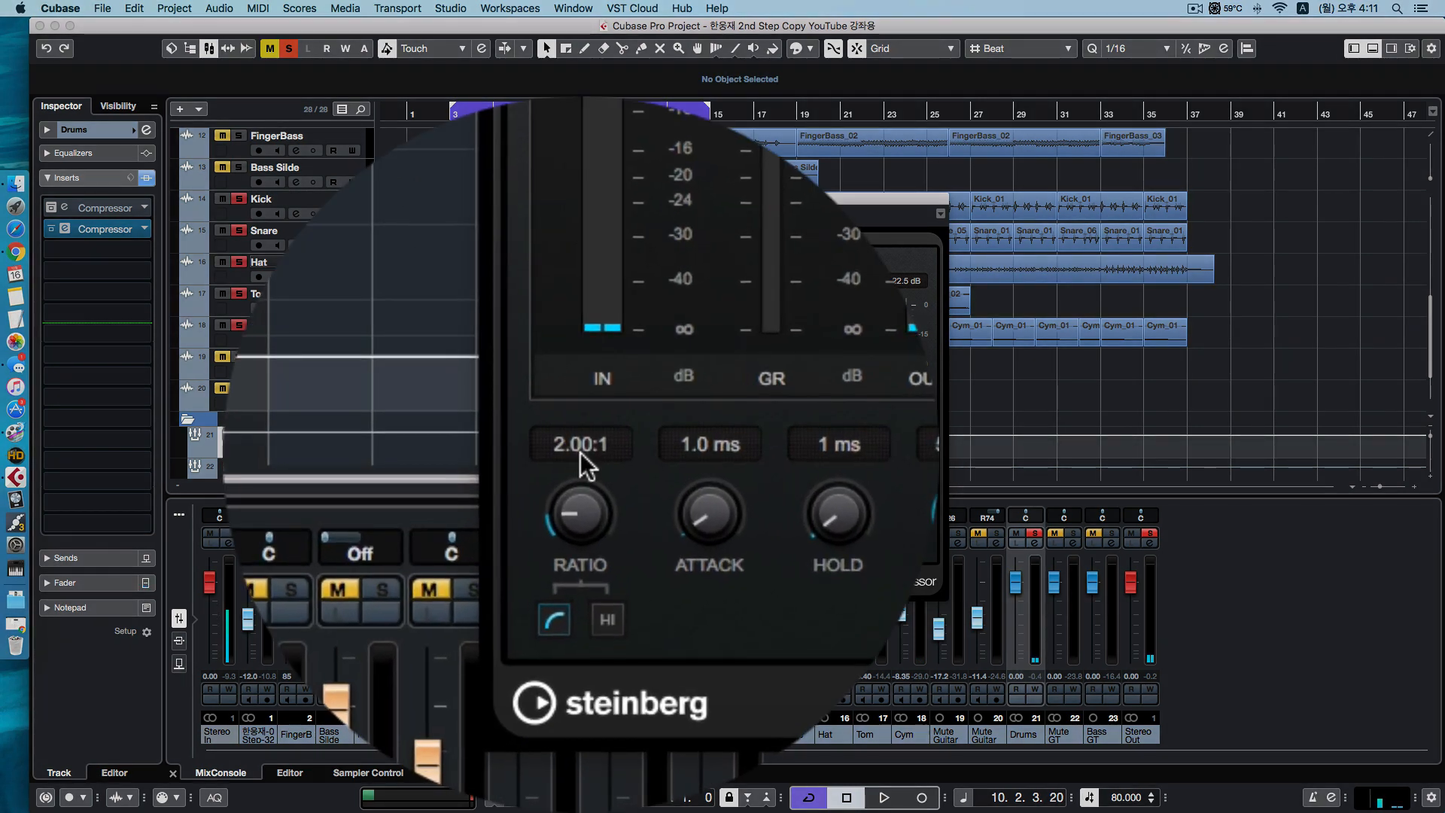
Set the Compressor's ratio to 4.00:1 and play the drums from bar 3 to check the gain reduction
{"action": "left_click", "coordinate": [580, 451]}
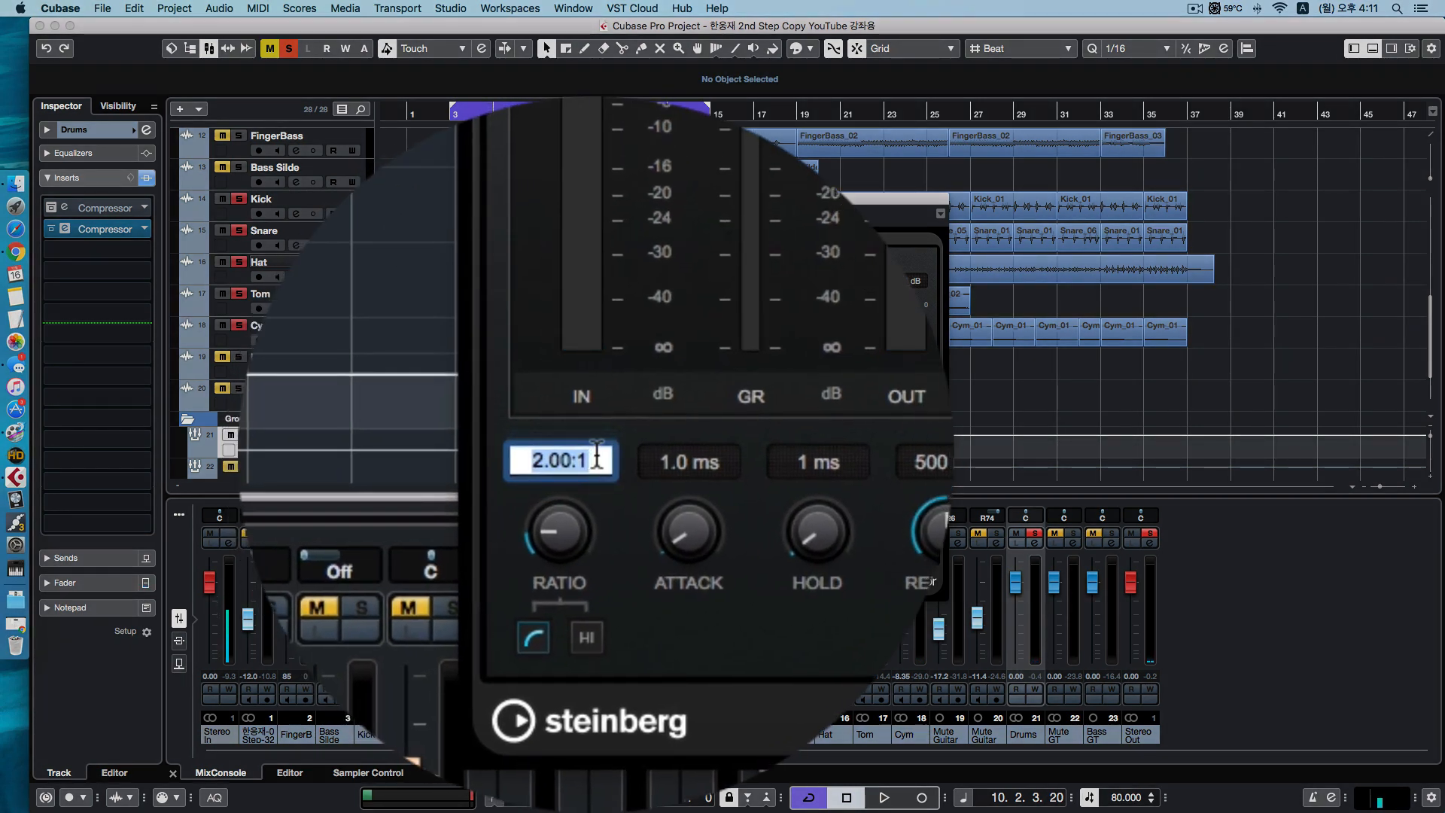
{"action": "type", "text": "4"}
{"action": "key", "text": "Return"}
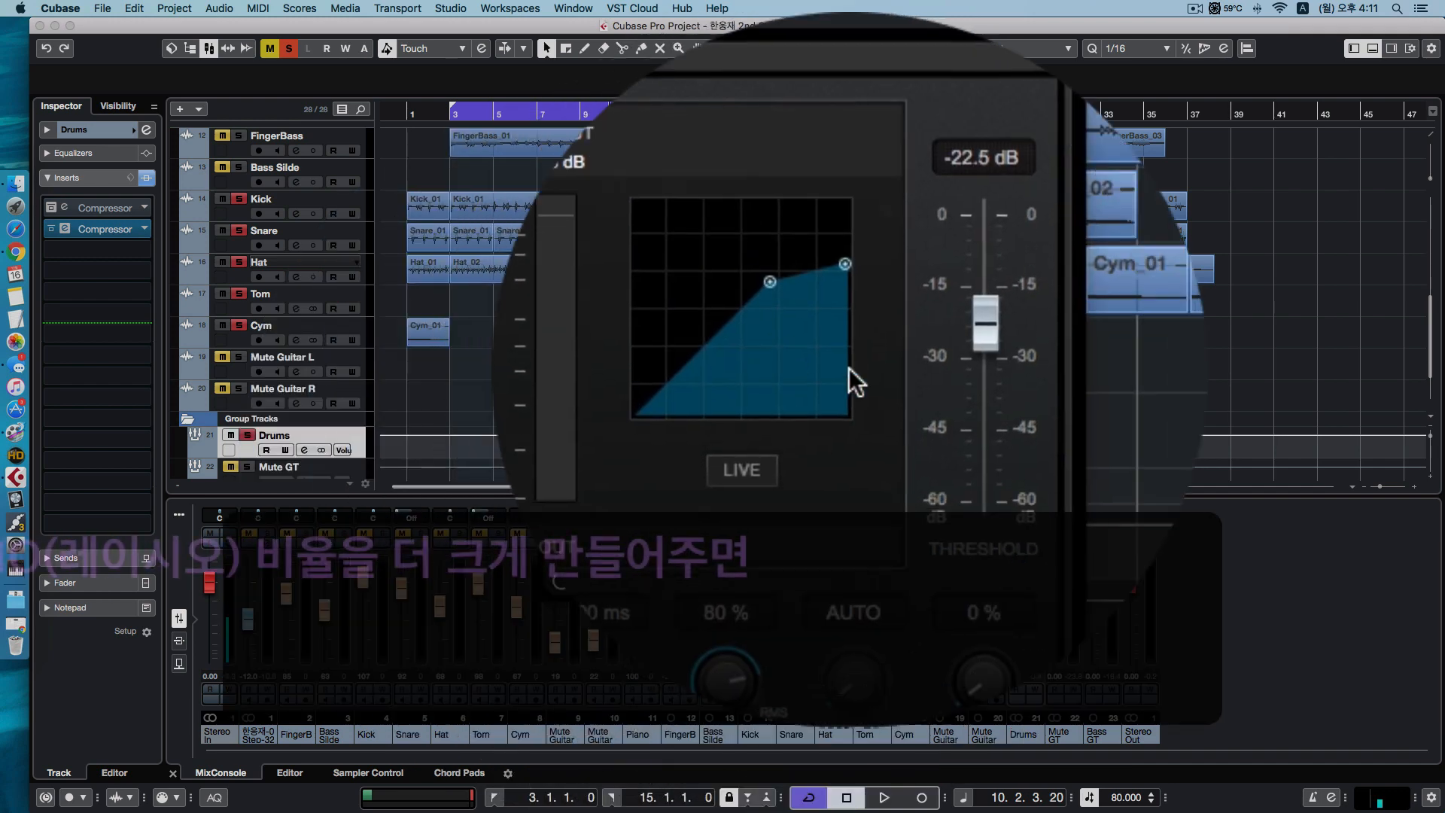
{"action": "key", "text": "space"}
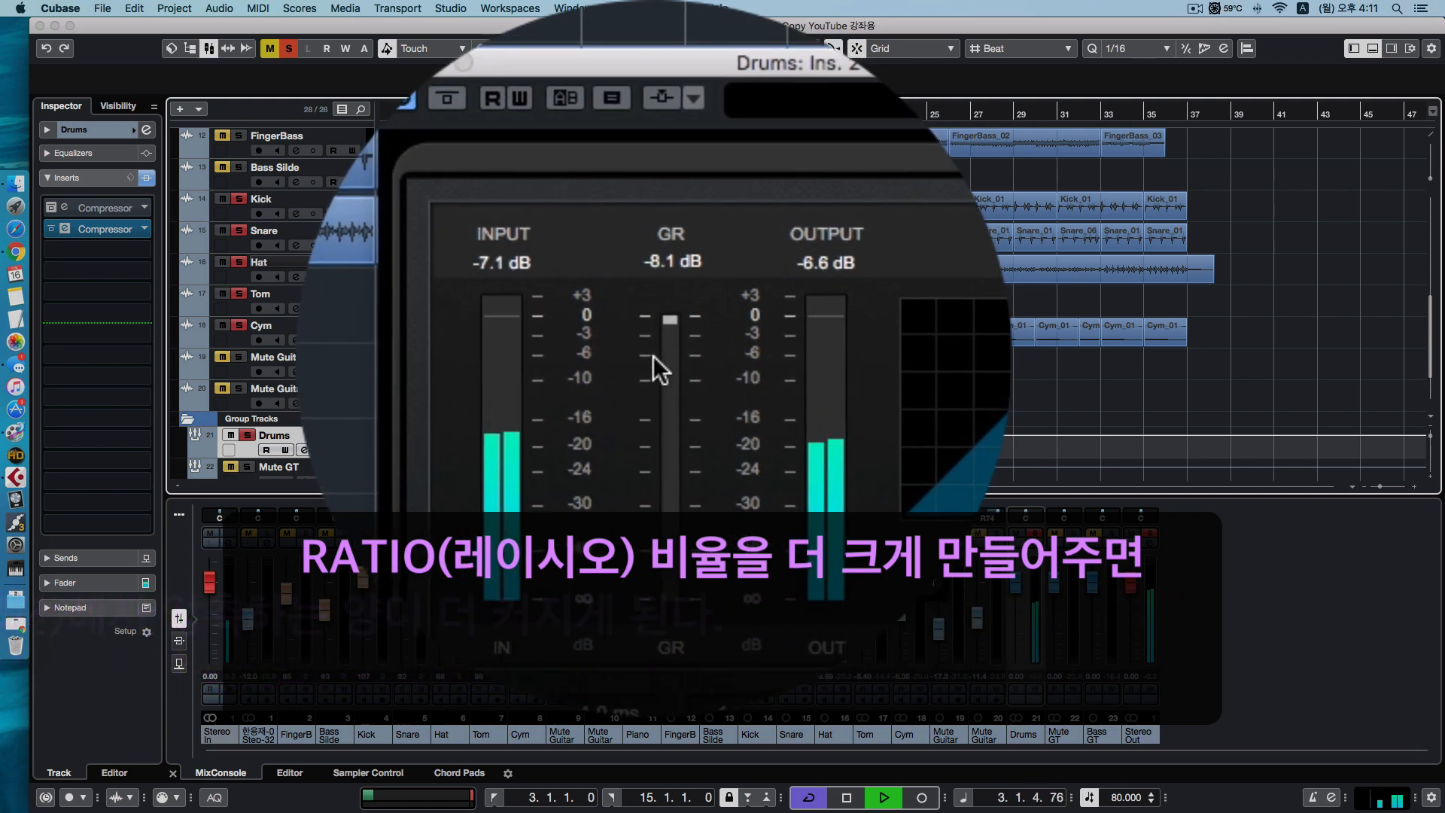
{"action": "key", "text": "space"}
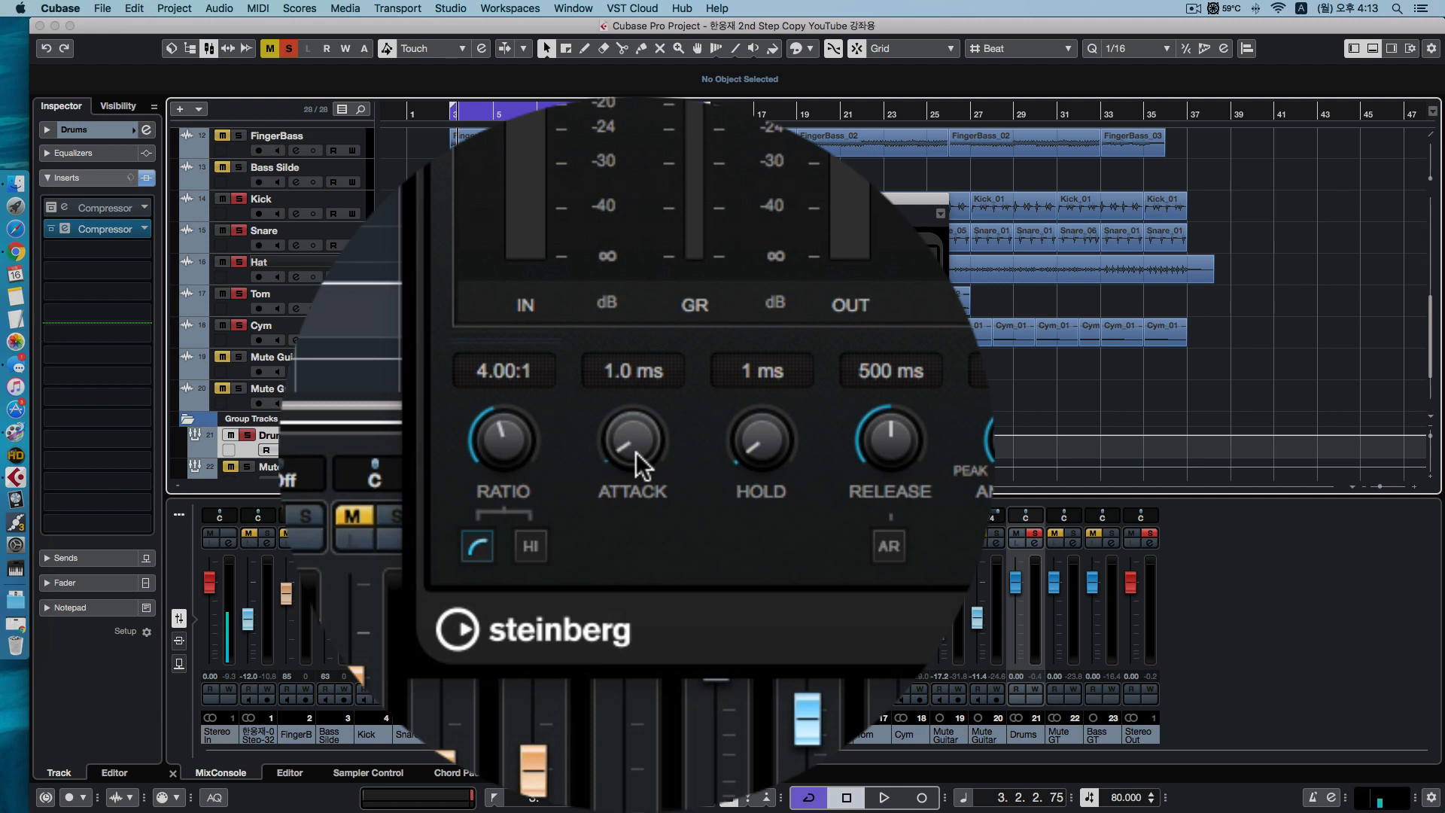
Try the Compressor's minimum attack of 0.1 ms and restore the attack to 1.0 ms
{"action": "left_click_drag", "start_coordinate": [636, 449], "coordinate": [635, 453]}
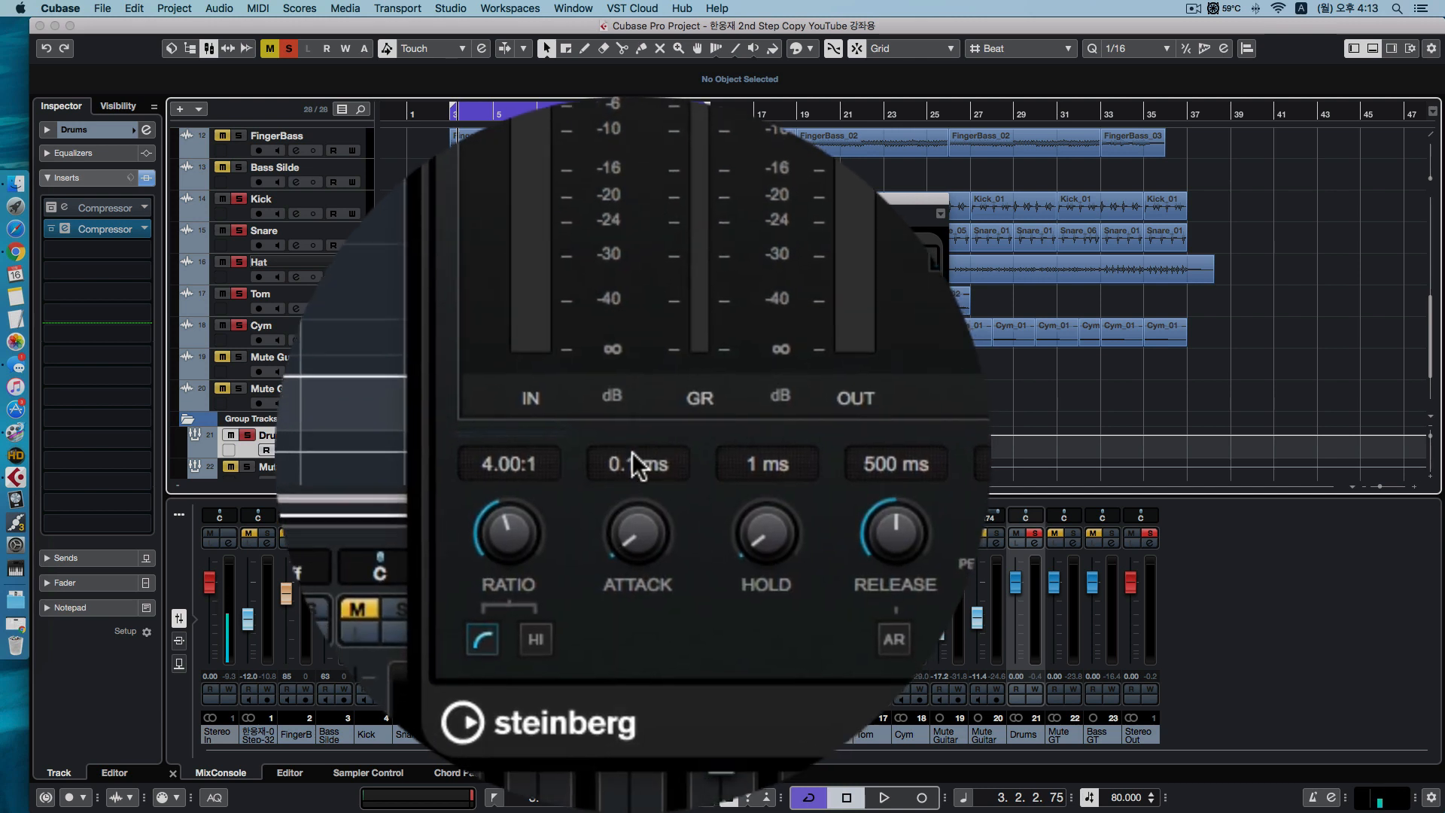
{"action": "left_click", "coordinate": [636, 366]}
{"action": "type", "text": "1"}
{"action": "key", "text": "Return"}
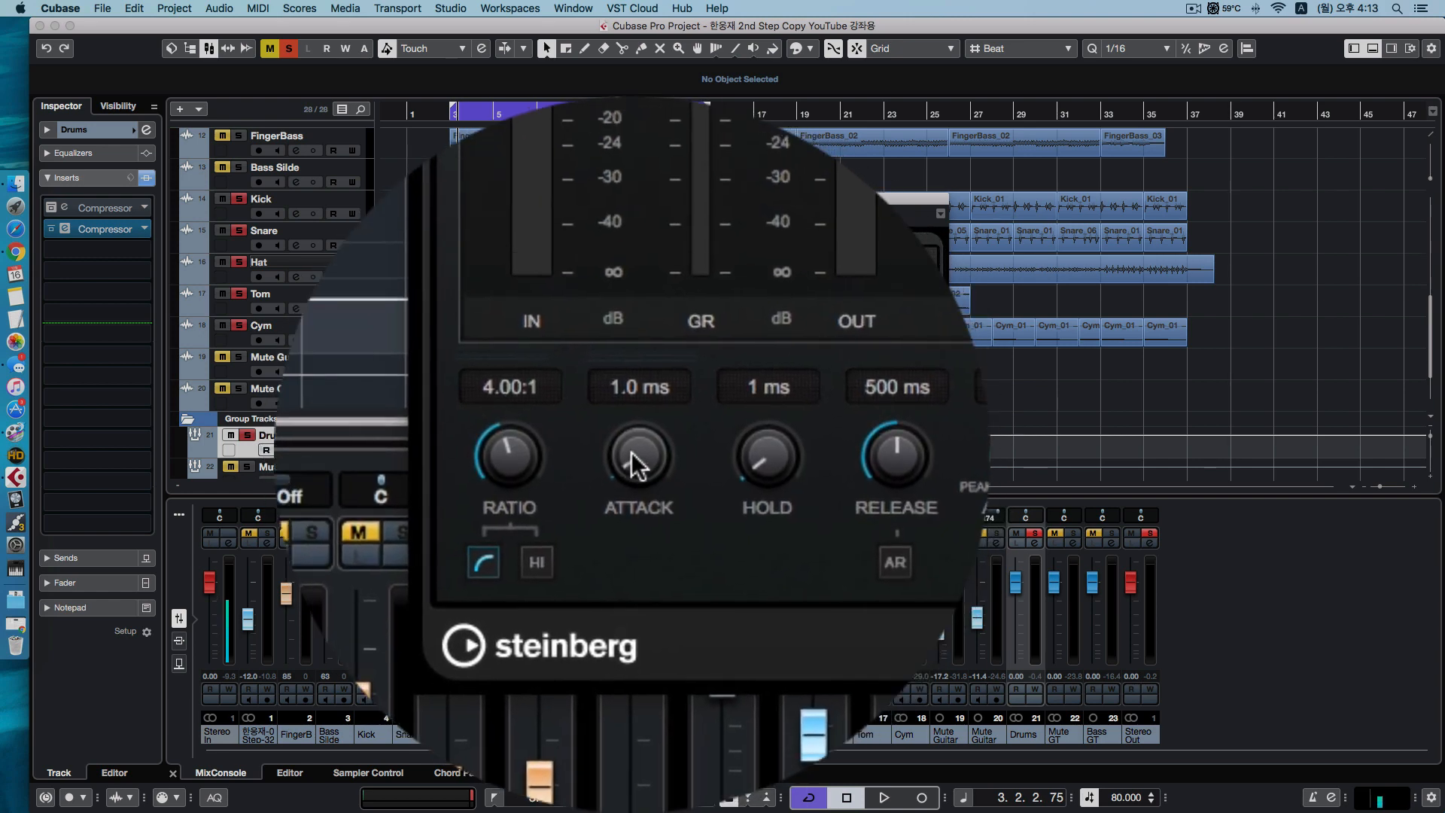
Set the Compressor's attack to 0.1 ms and play the drums while watching the gain reduction meter
{"action": "left_click_drag", "start_coordinate": [630, 451], "coordinate": [629, 453]}
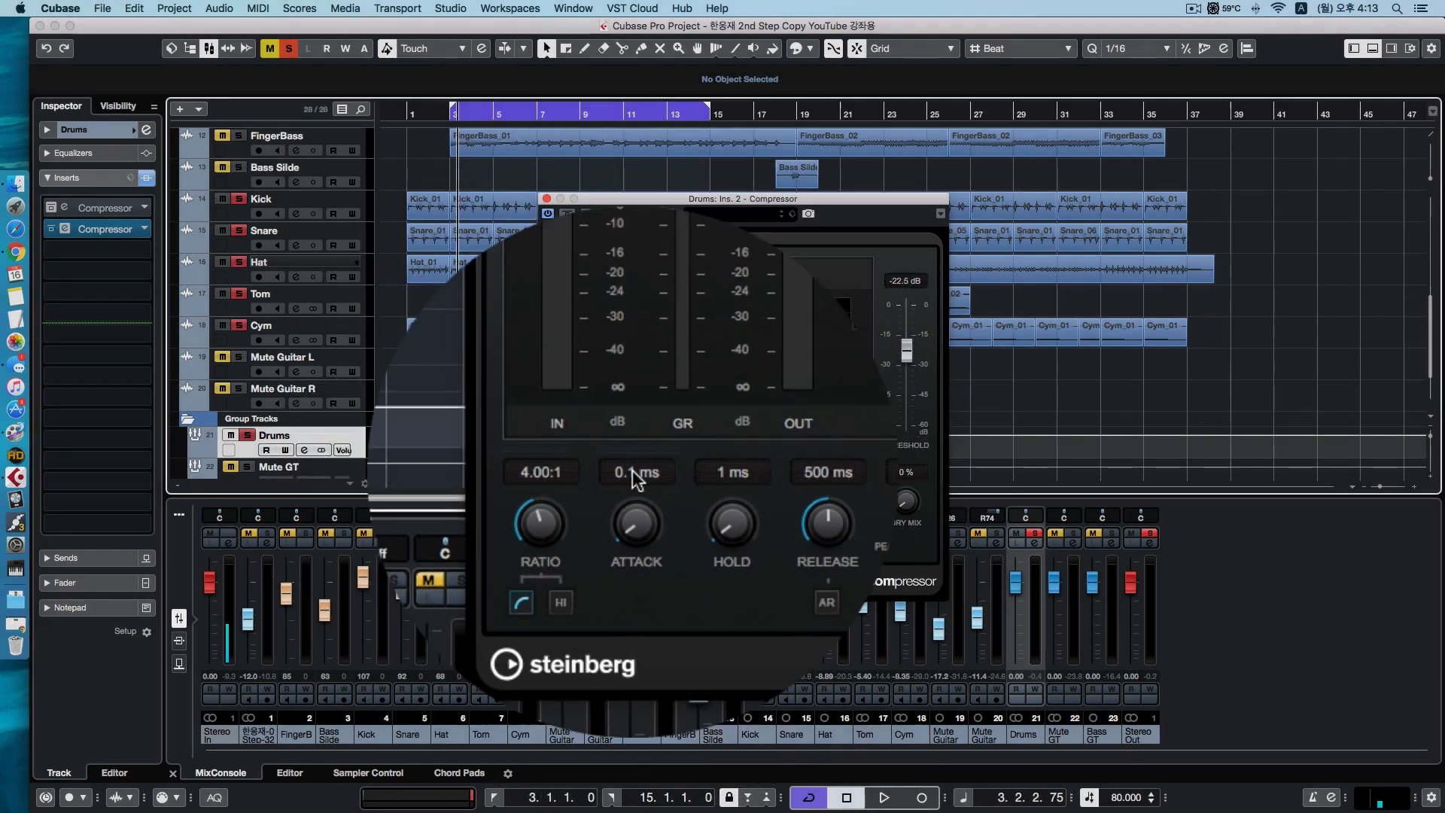
{"action": "key", "text": "space"}
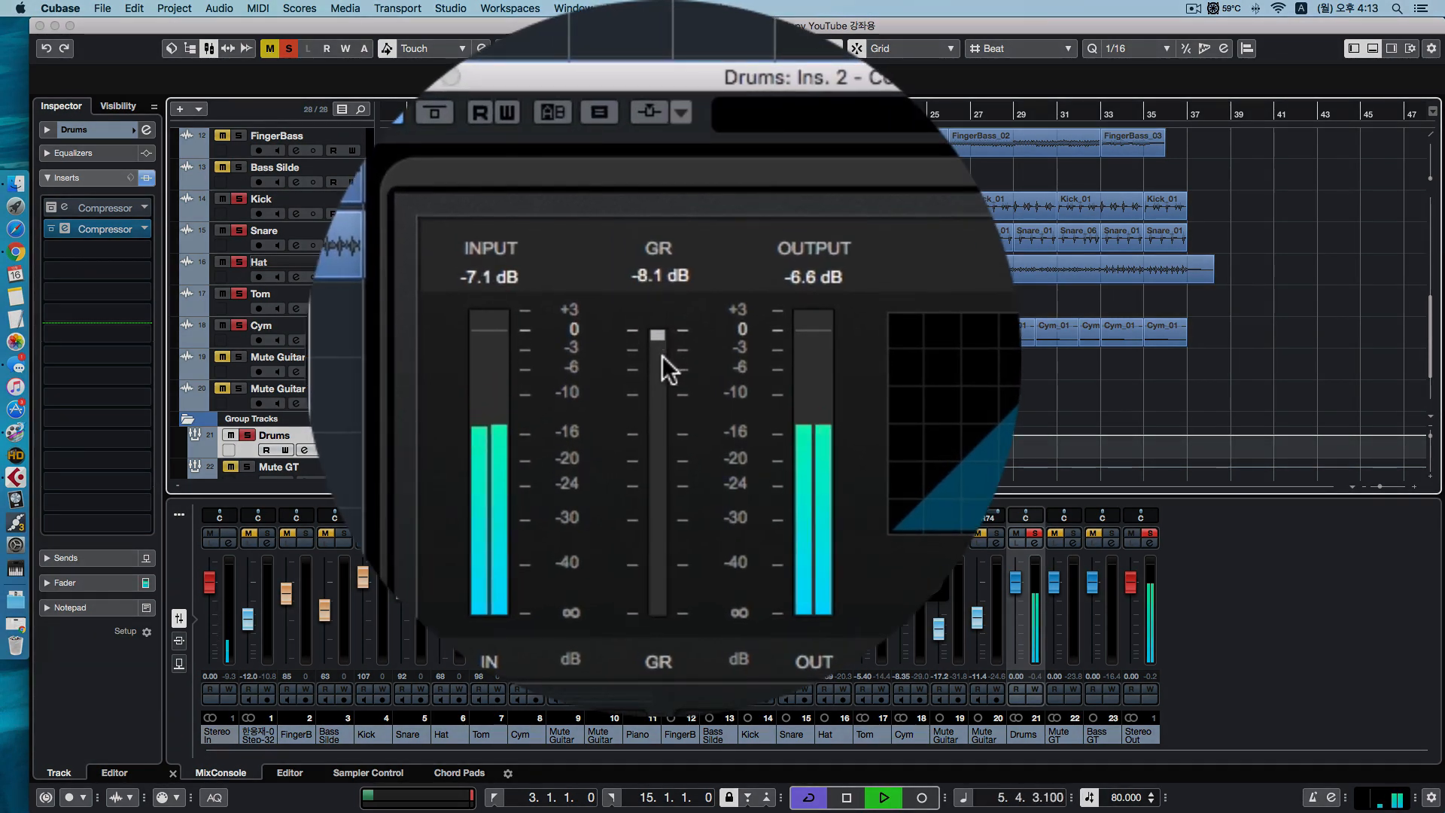
{"action": "key", "text": "space"}
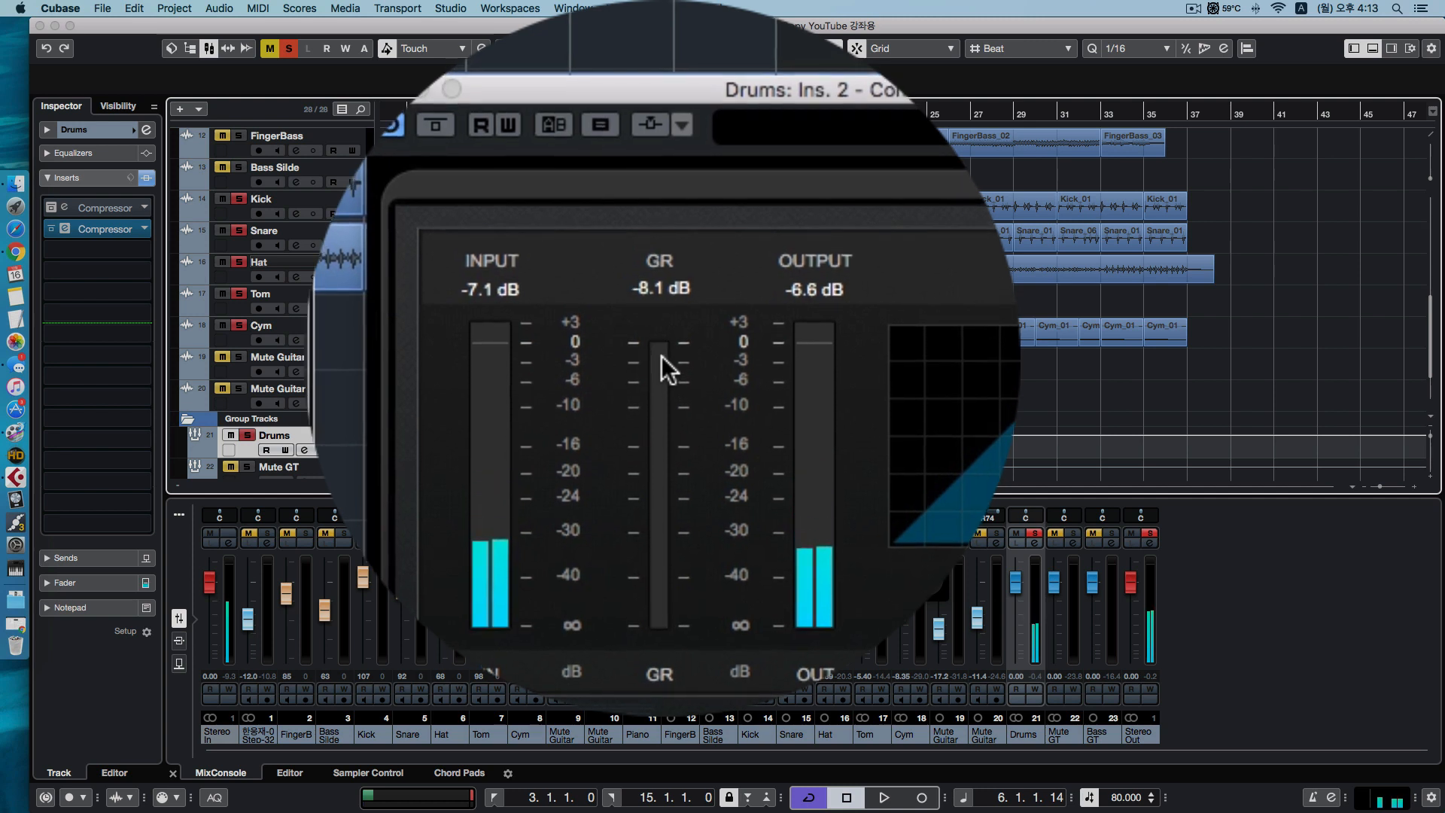
{"action": "key", "text": "space"}
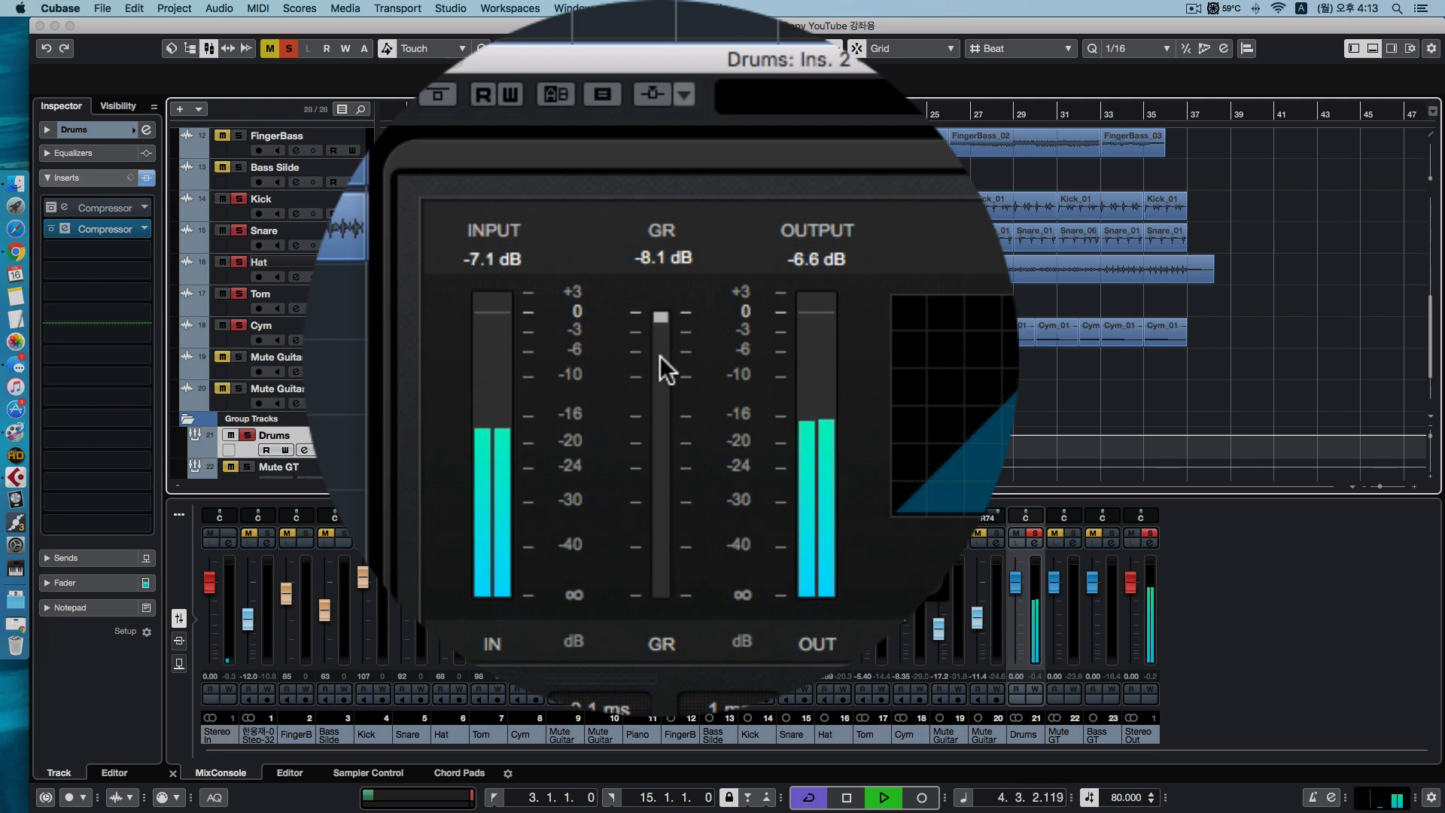
{"action": "key", "text": "space"}
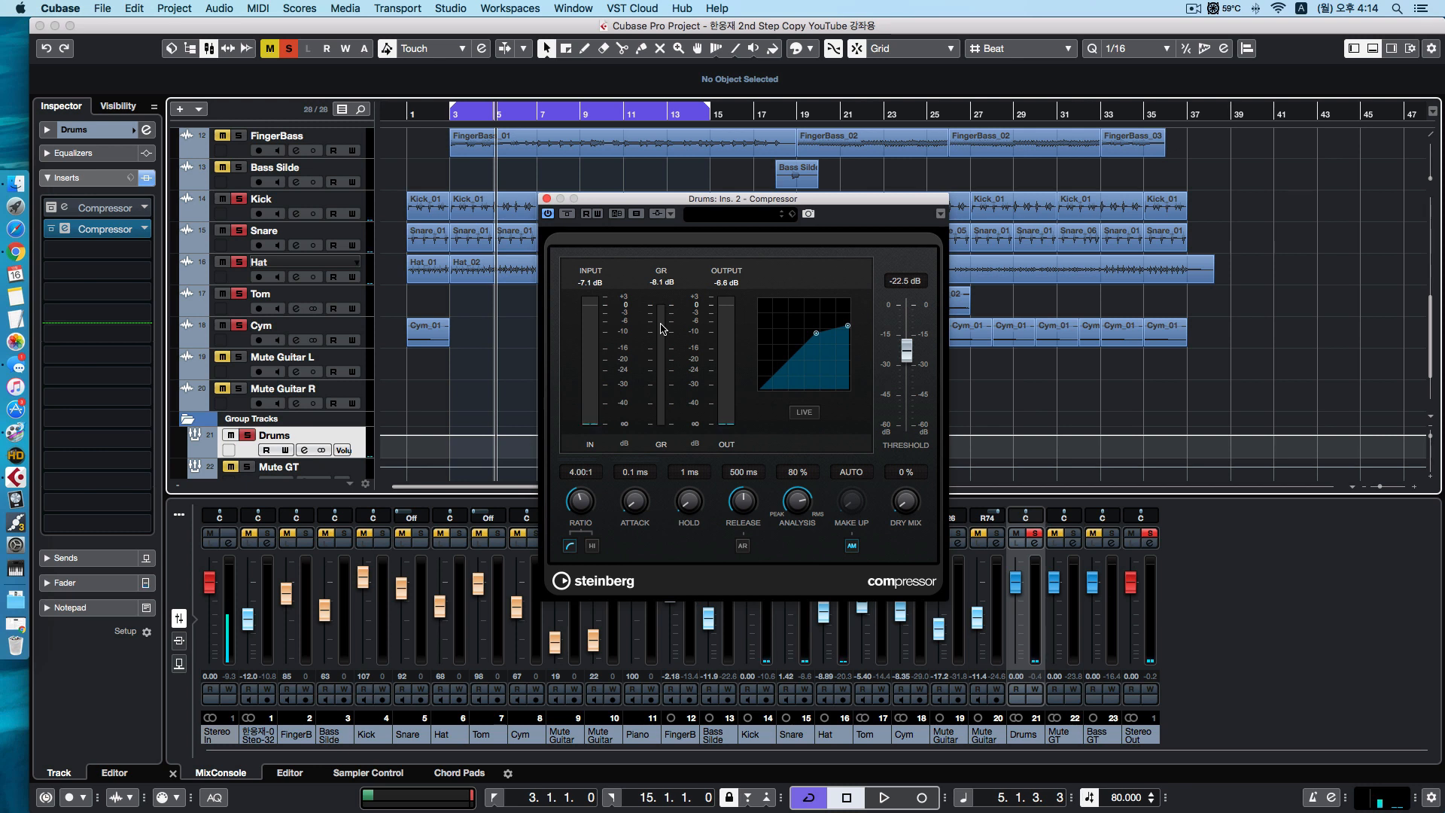
Set the Compressor's attack to 10 ms and play the drums to hear the slower response
{"action": "left_click", "coordinate": [634, 473]}
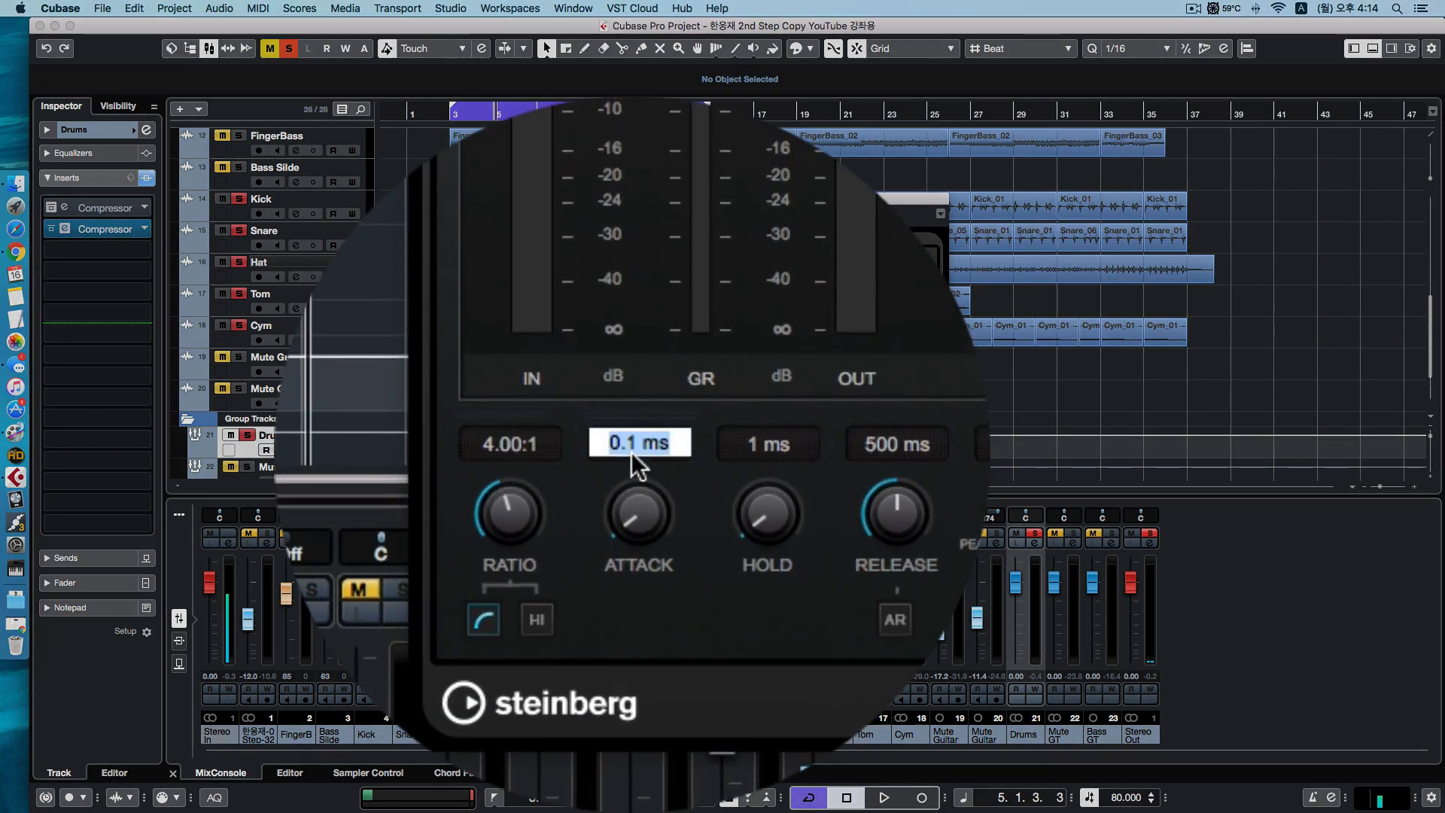
{"action": "type", "text": "10"}
{"action": "key", "text": "Return"}
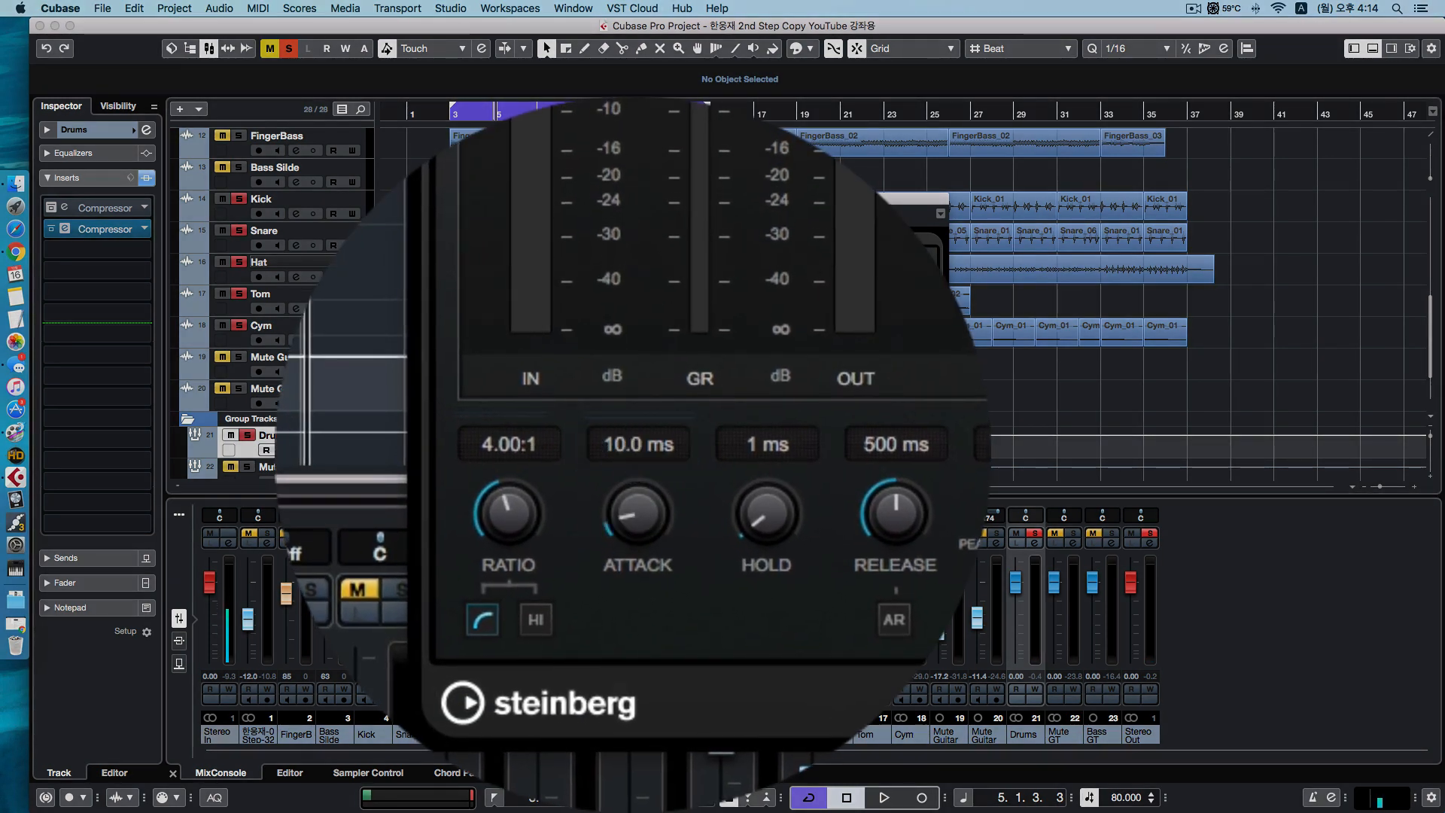
{"action": "key", "text": "space"}
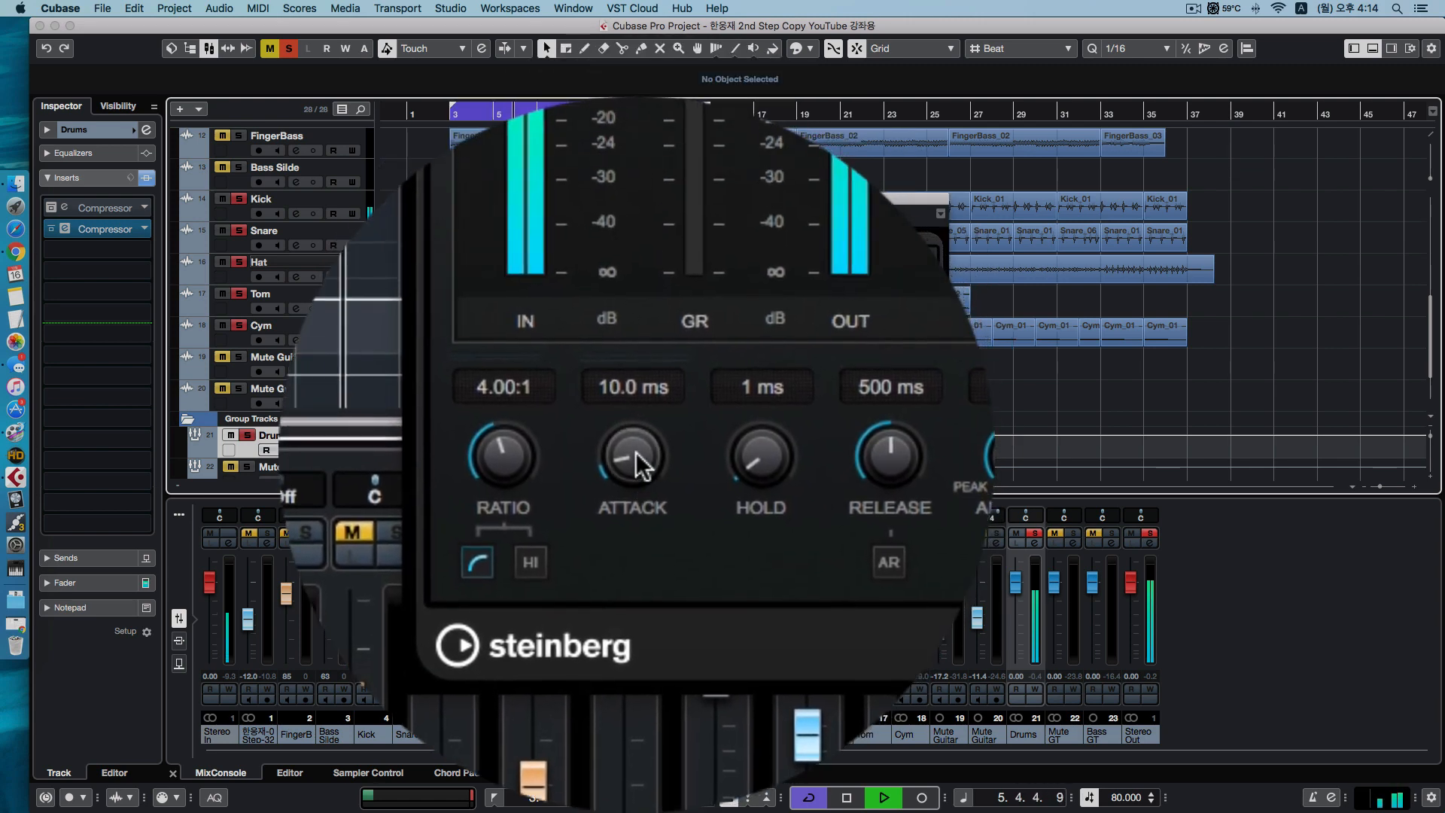
Set the Compressor's attack to 20 ms and replay the drums from bar 3 to check the gain reduction
{"action": "left_click_drag", "start_coordinate": [637, 453], "coordinate": [640, 585]}
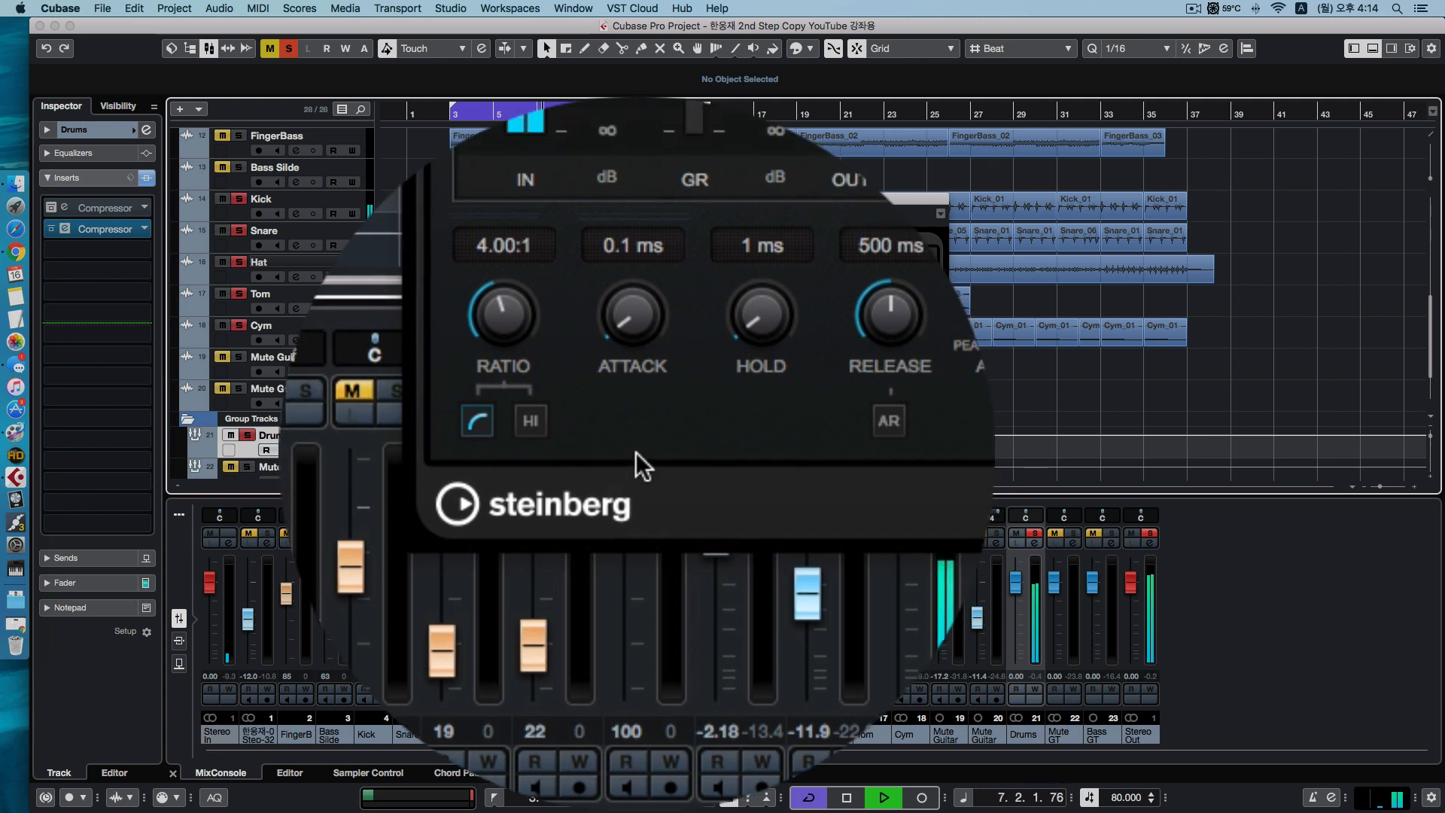
{"action": "left_click", "coordinate": [634, 454]}
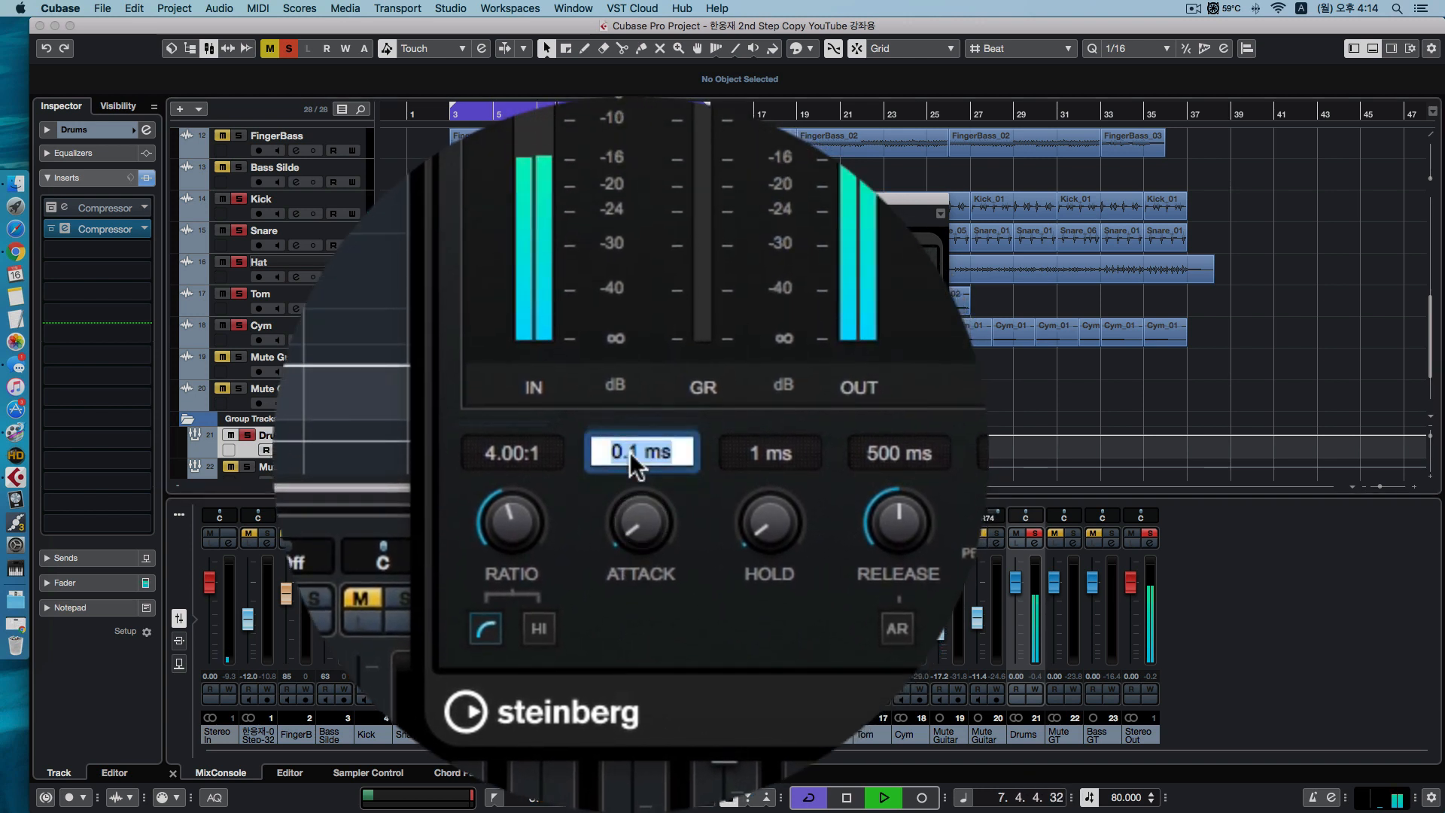
{"action": "type", "text": "20"}
{"action": "key", "text": "Return"}
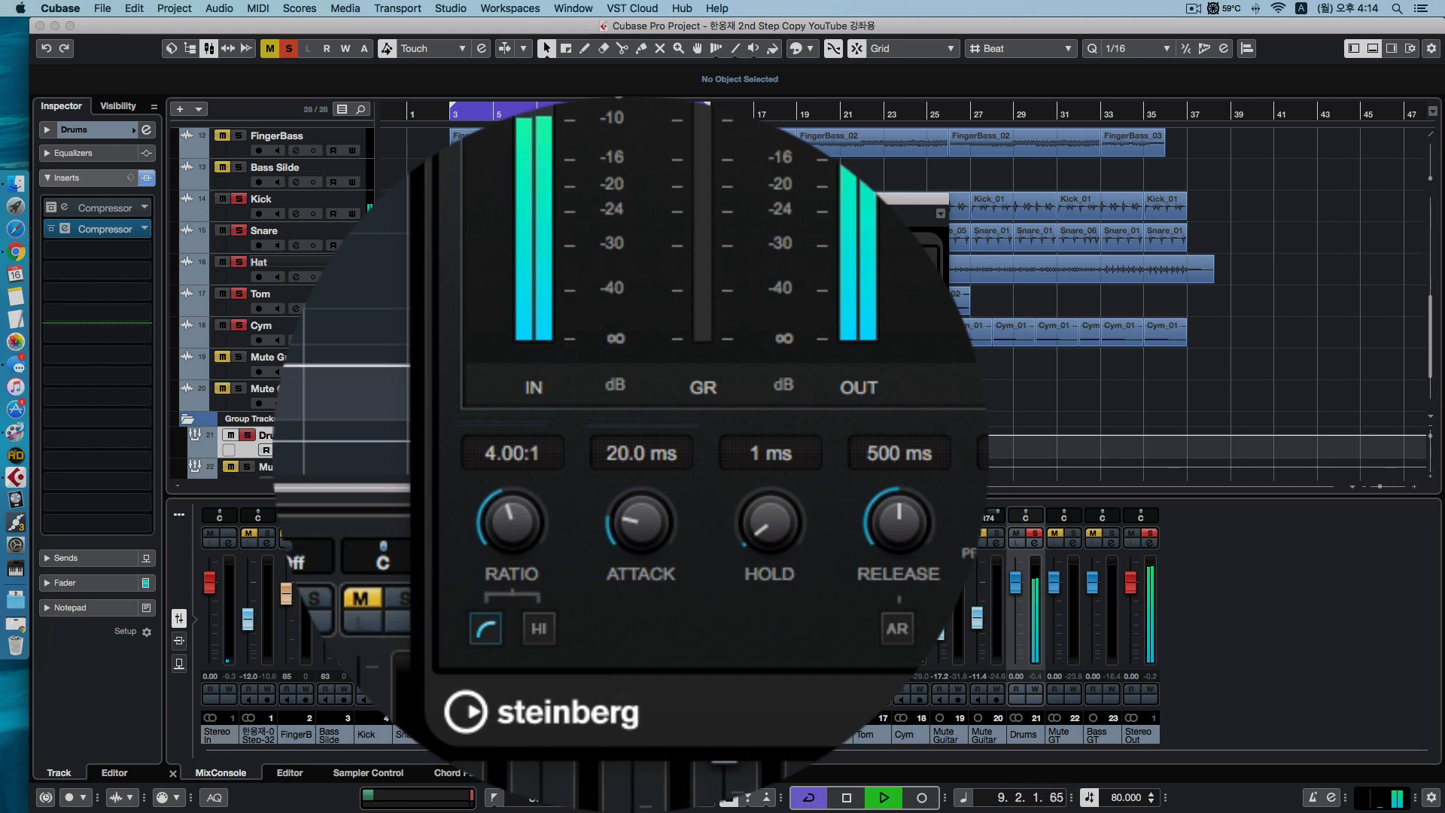
{"action": "key", "text": "space"}
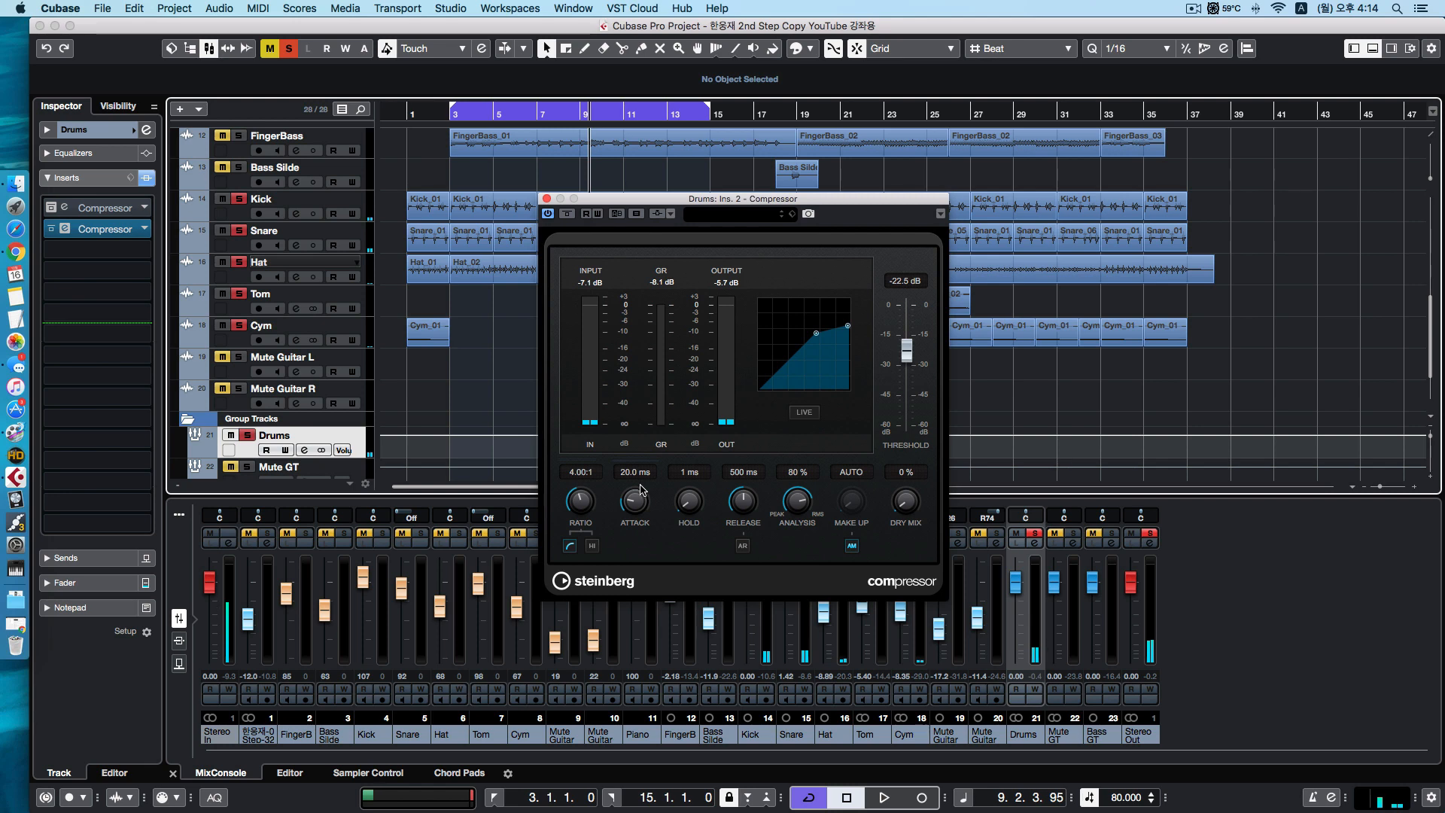
{"action": "key", "text": "KP_0"}
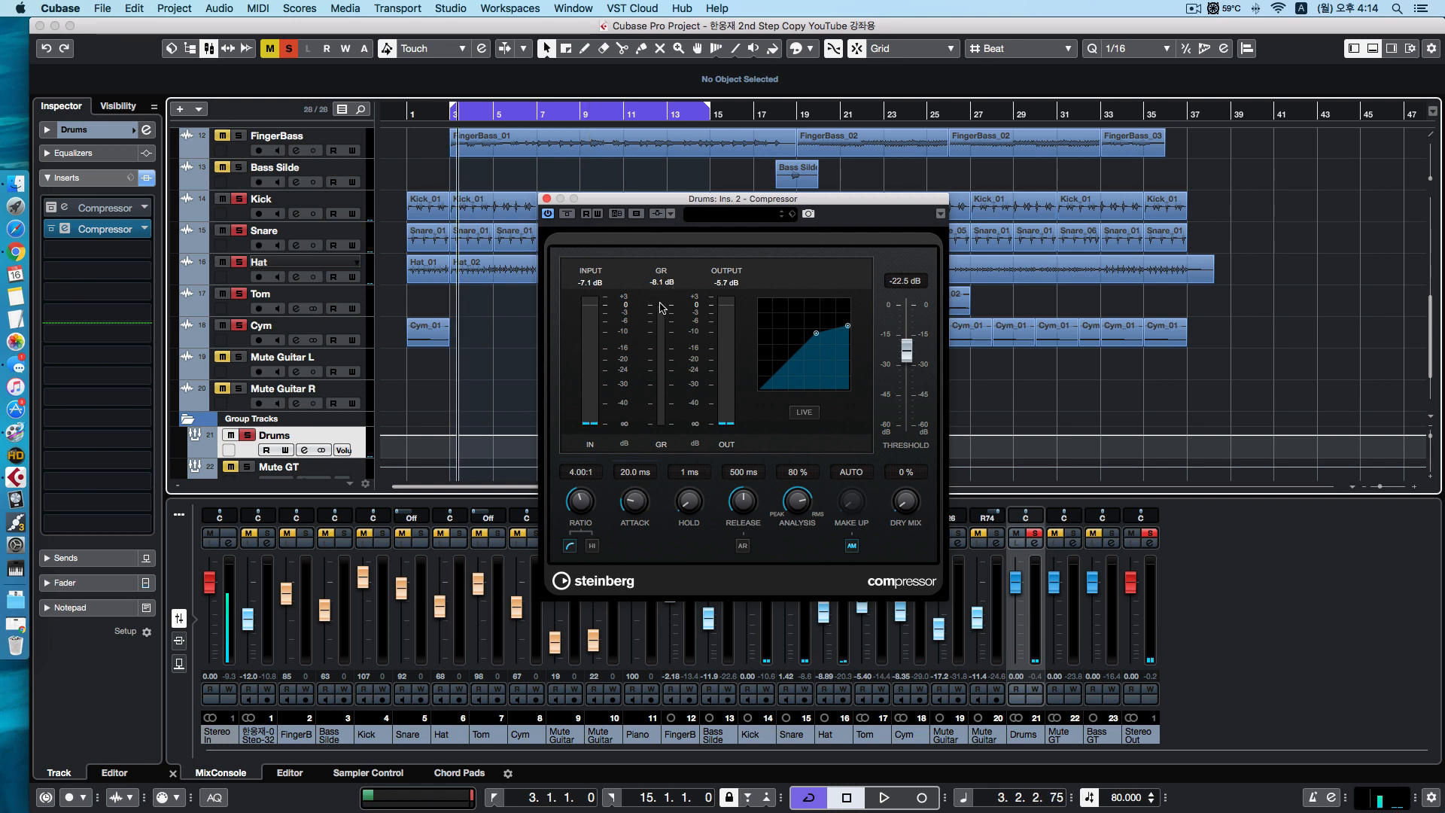
{"action": "key", "text": "space"}
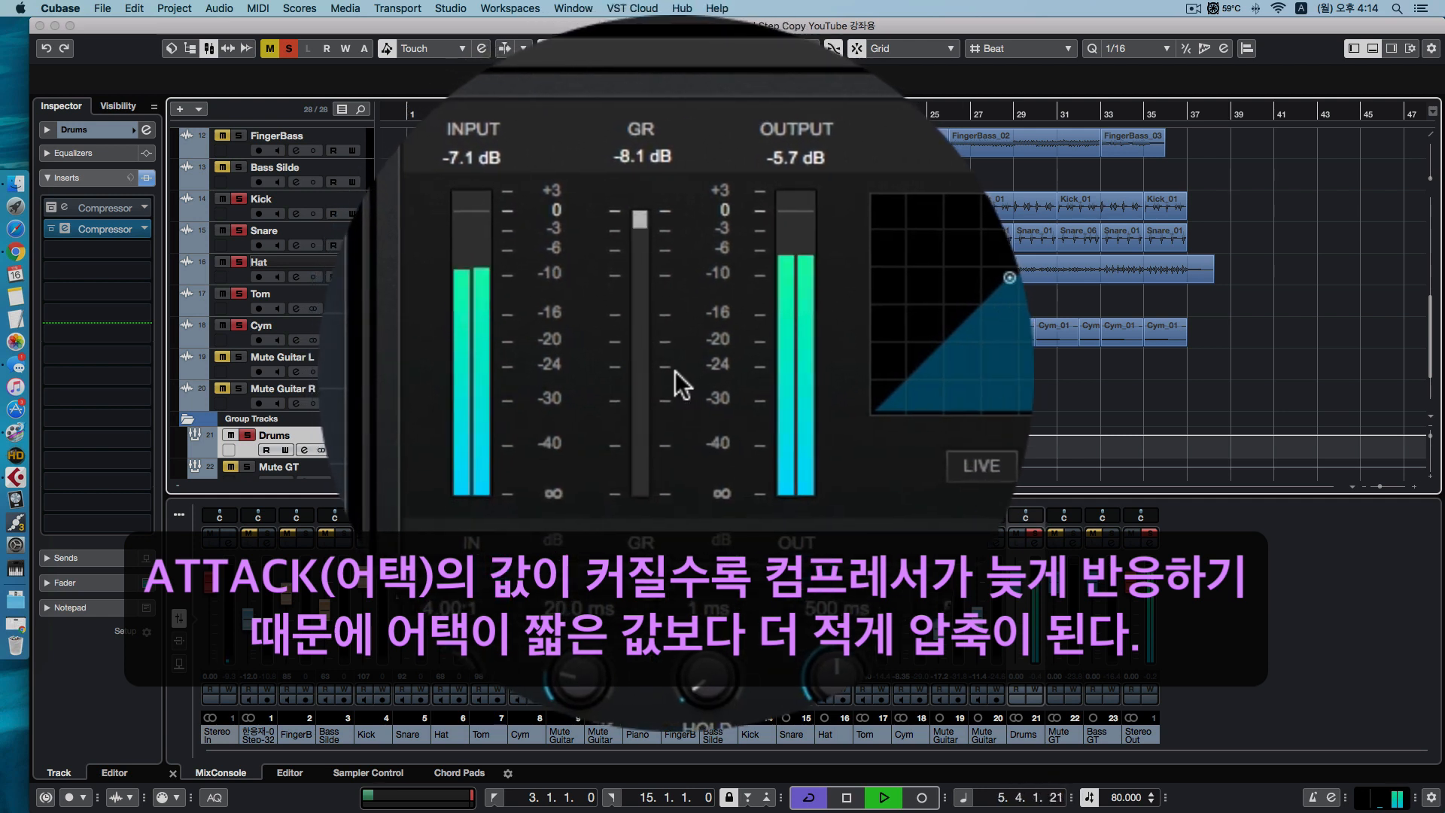
{"action": "key", "text": "space"}
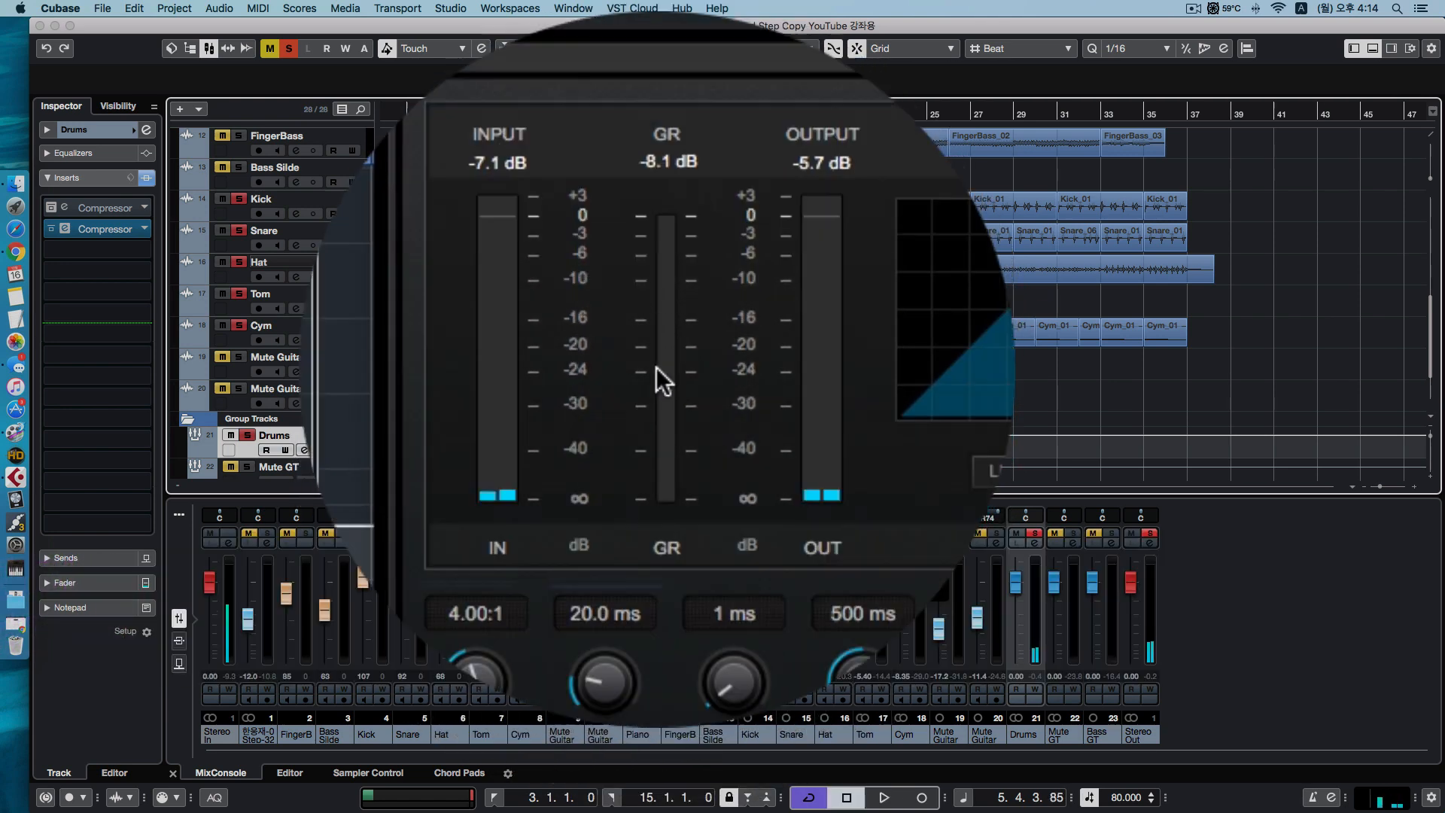
Return the Compressor's attack to its minimum of 0.1 ms
{"action": "left_click_drag", "start_coordinate": [635, 500], "coordinate": [635, 637]}
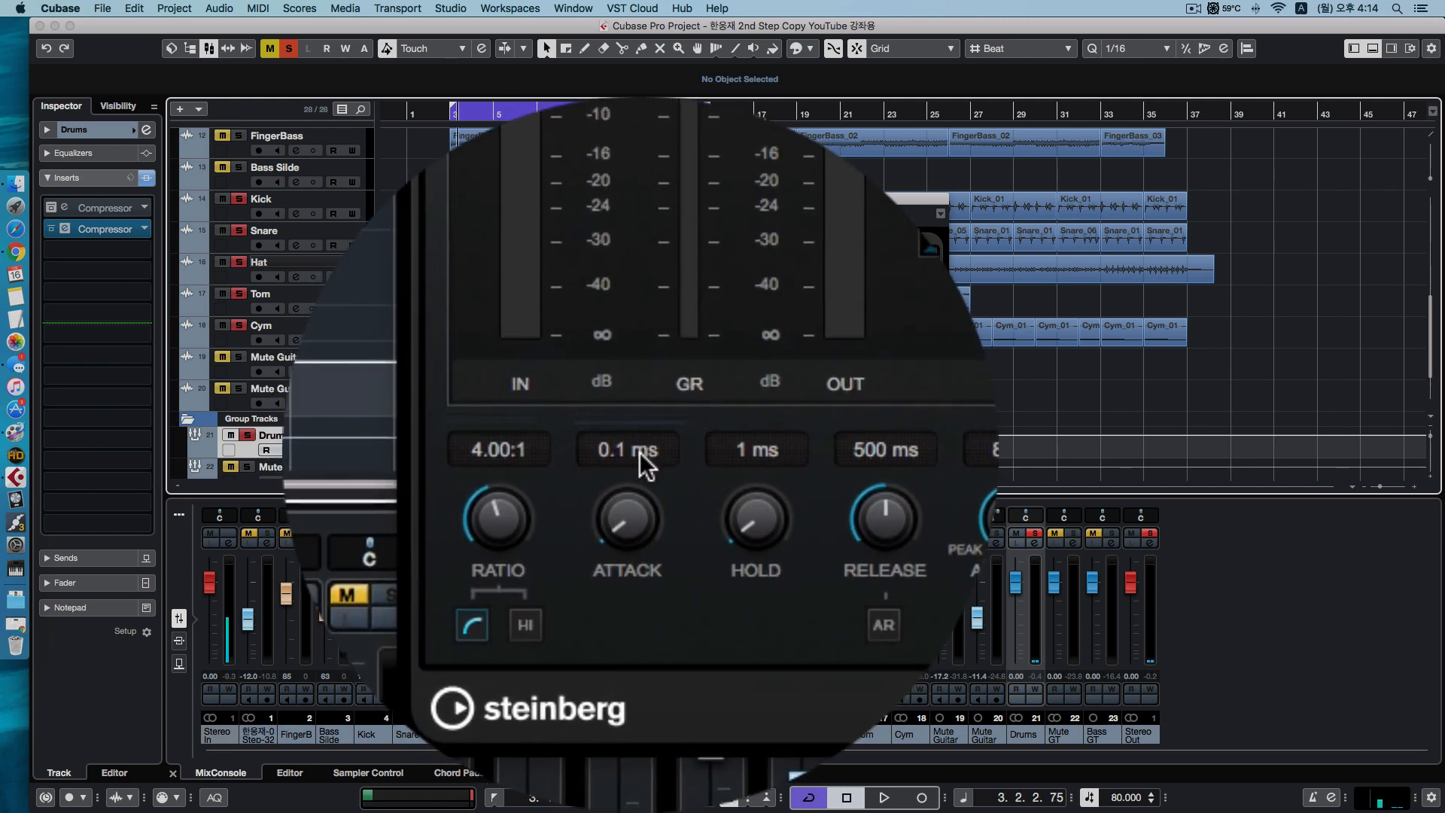
Play the drums in two passes with the attack at 0.1 ms and watch the Compressor's gain reduction meter
{"action": "key", "text": "space"}
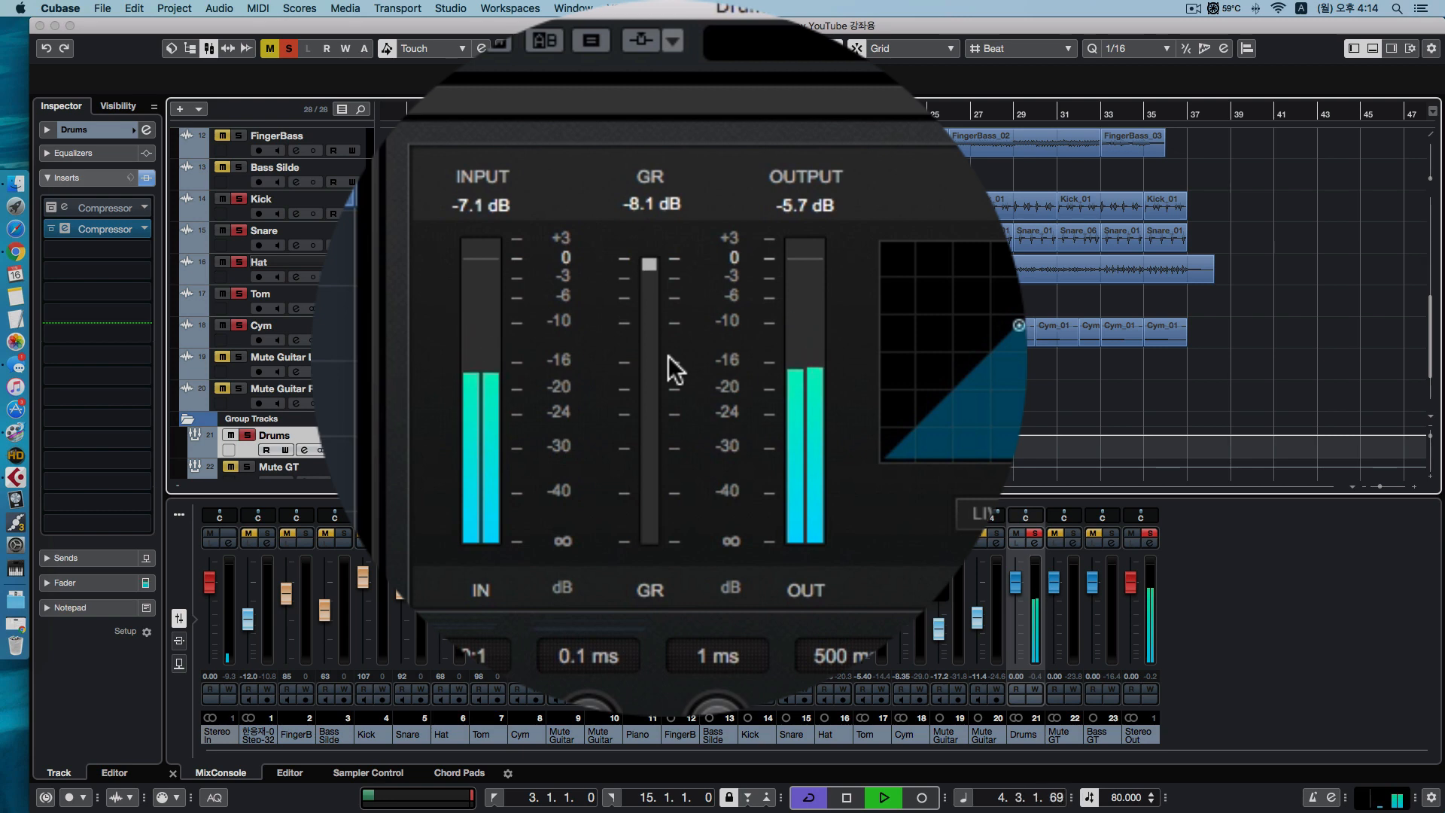
{"action": "key", "text": "space"}
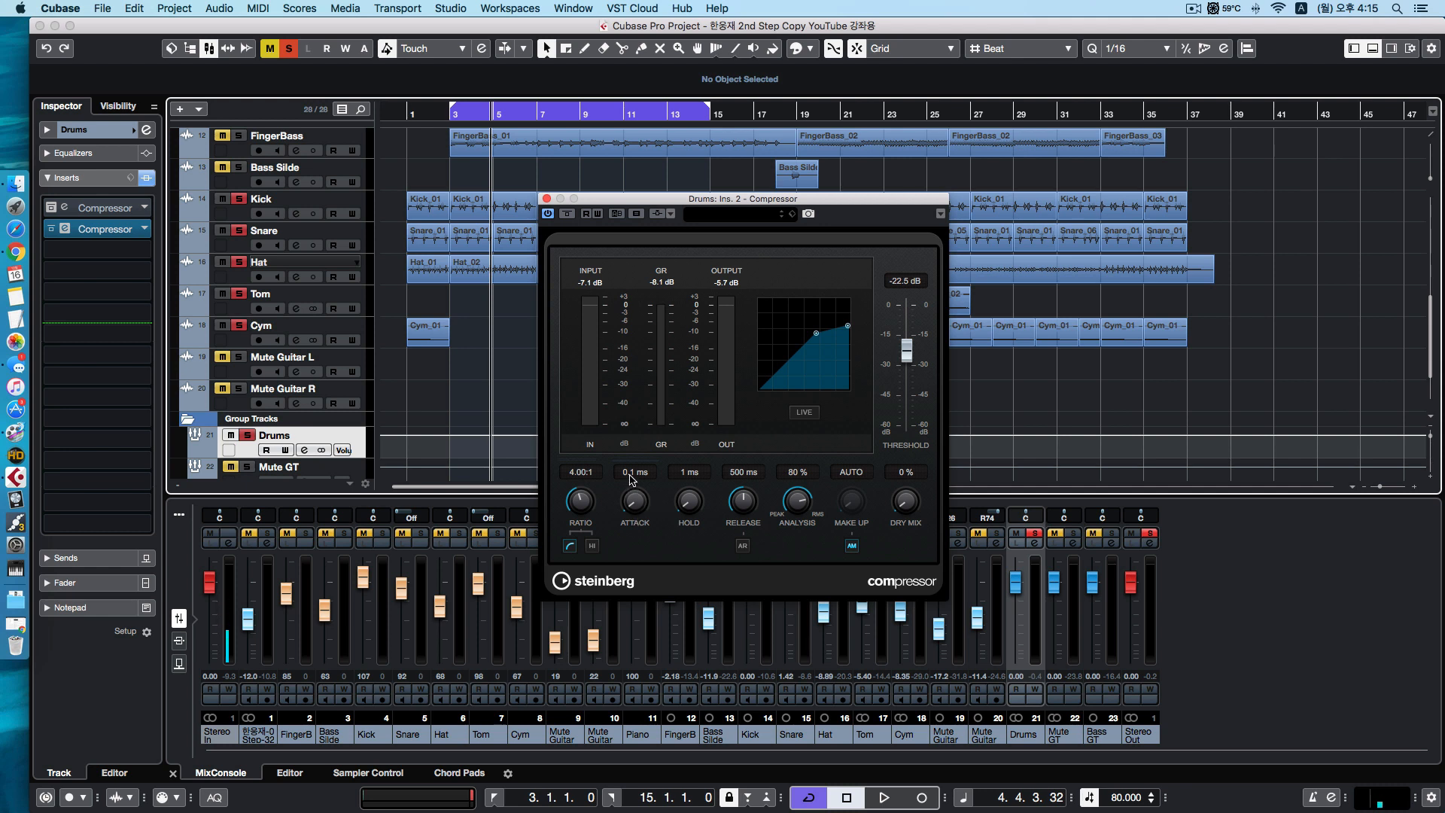
{"action": "key", "text": "space"}
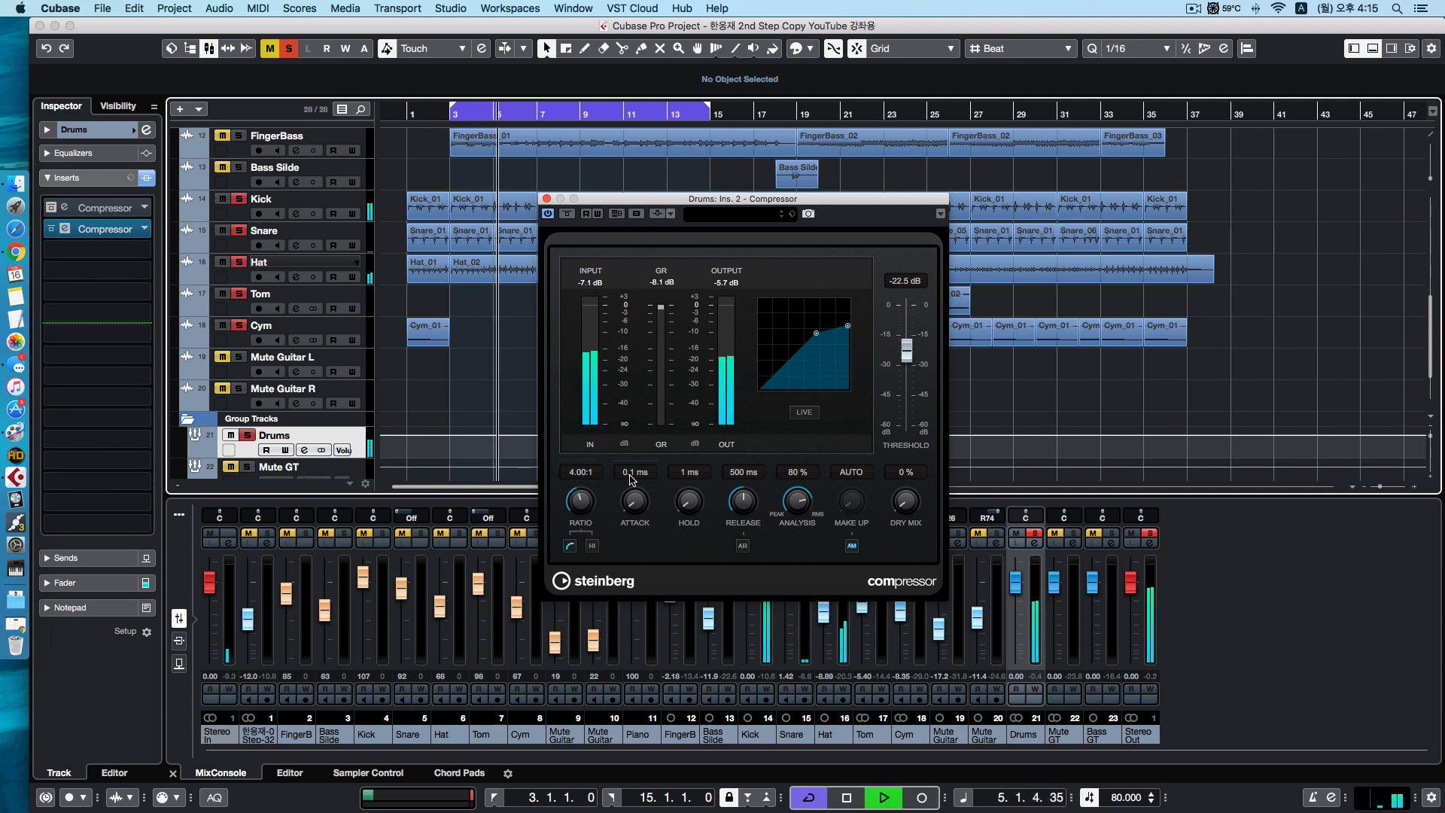
{"action": "key", "text": "space"}
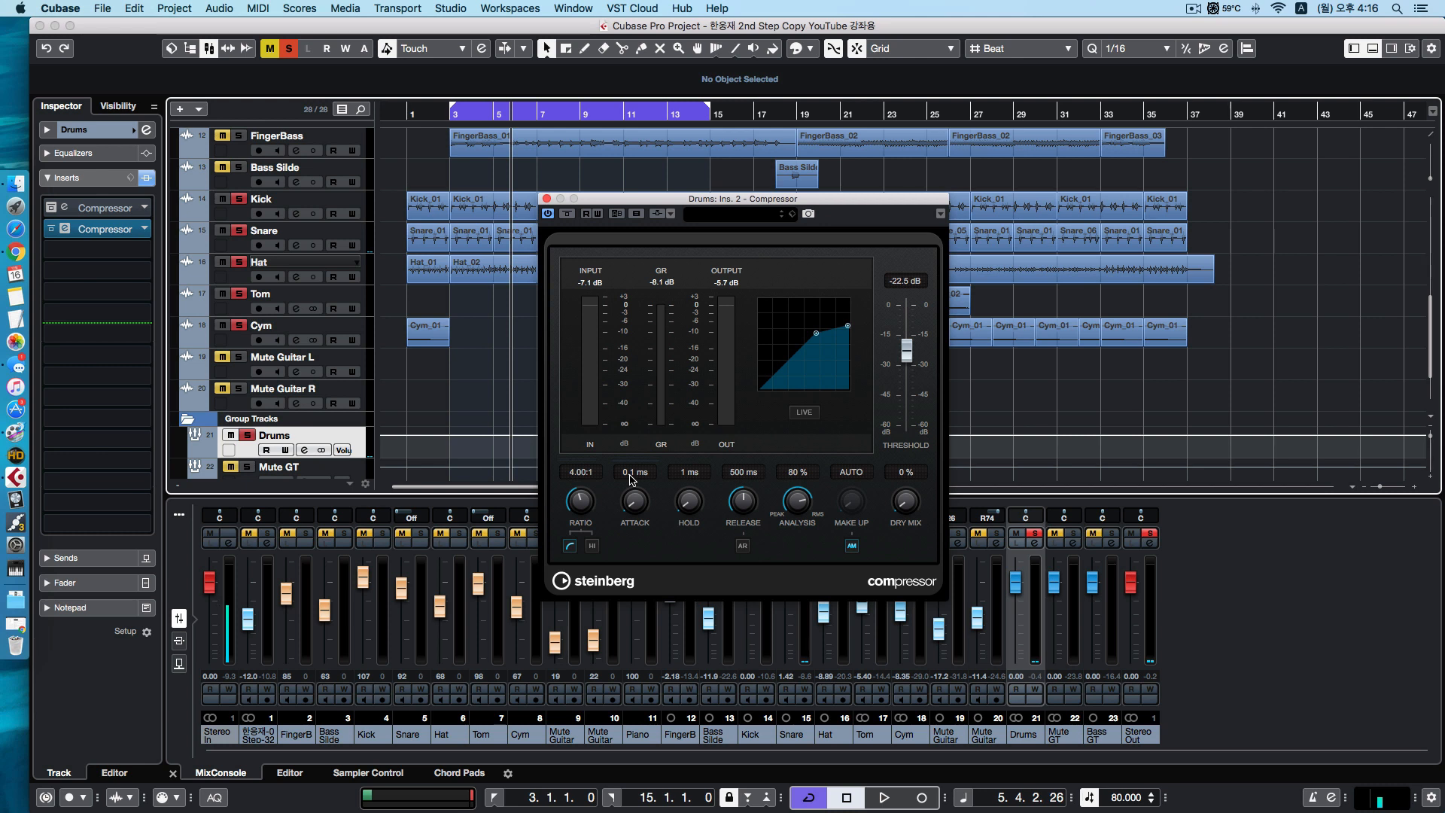
Replay the drums from bar 3 with the fast attack to check how the gain reduction responds
{"action": "double_click", "coordinate": [633, 472]}
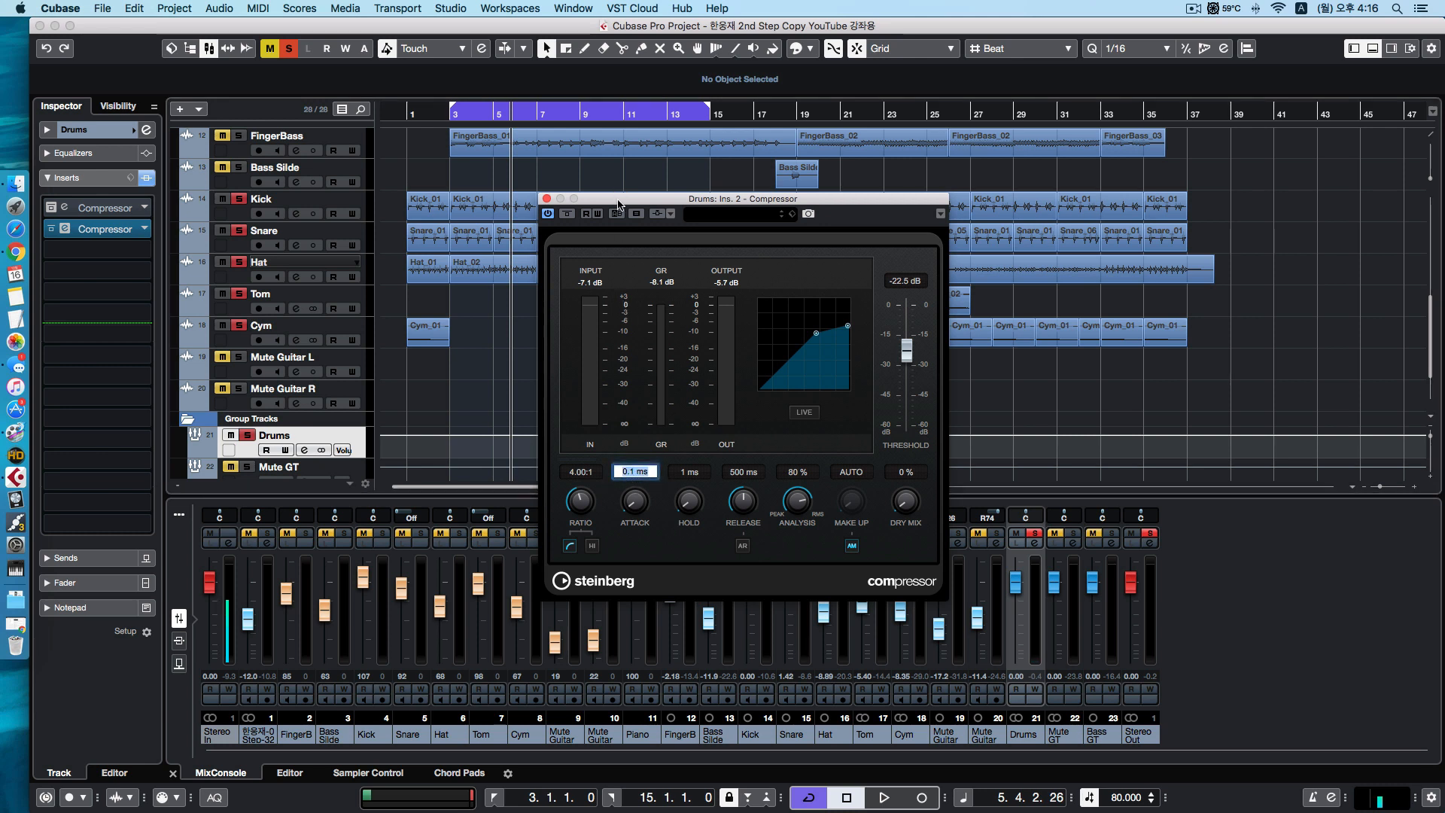
{"action": "key", "text": "space"}
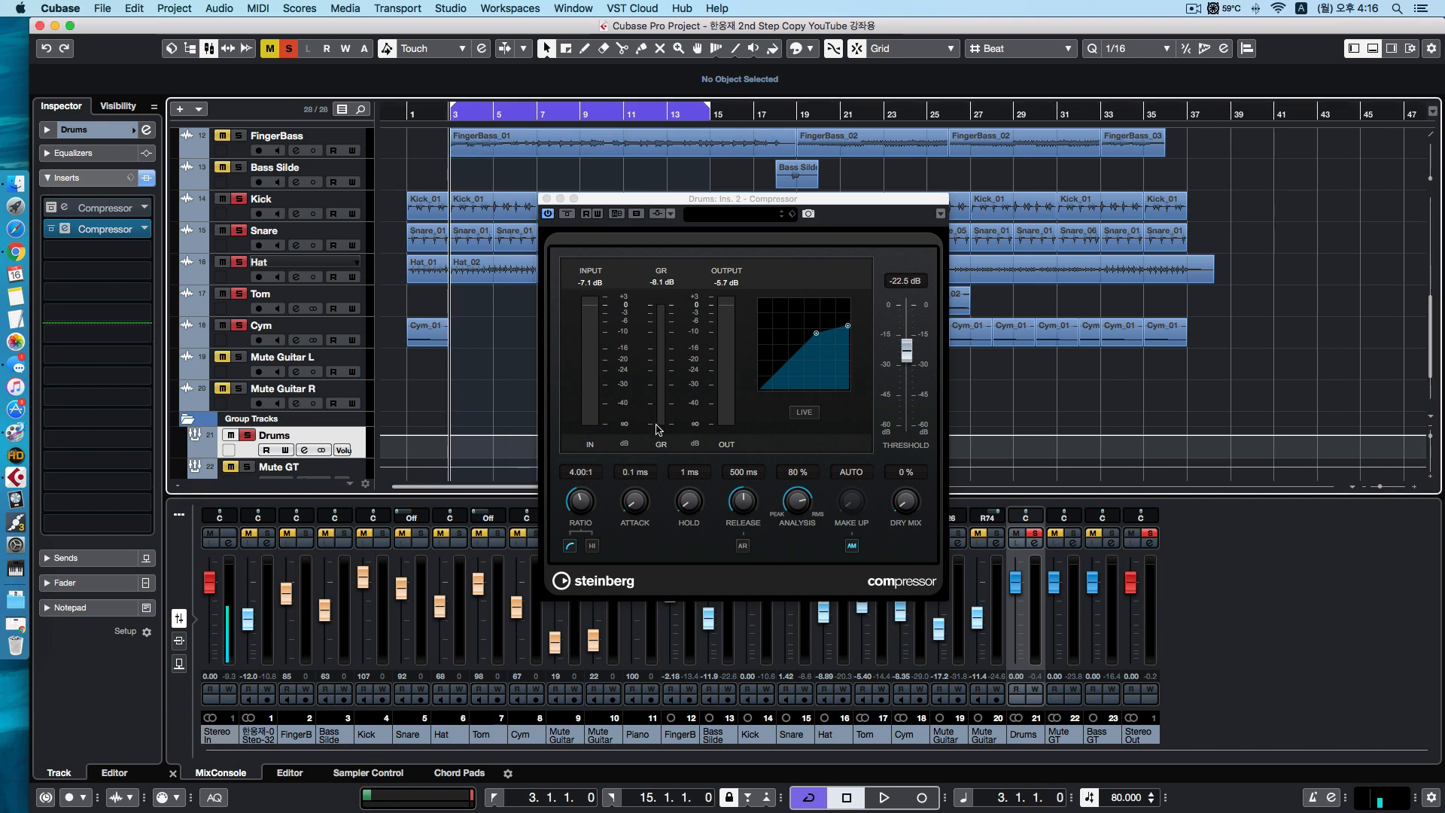
{"action": "key", "text": "space"}
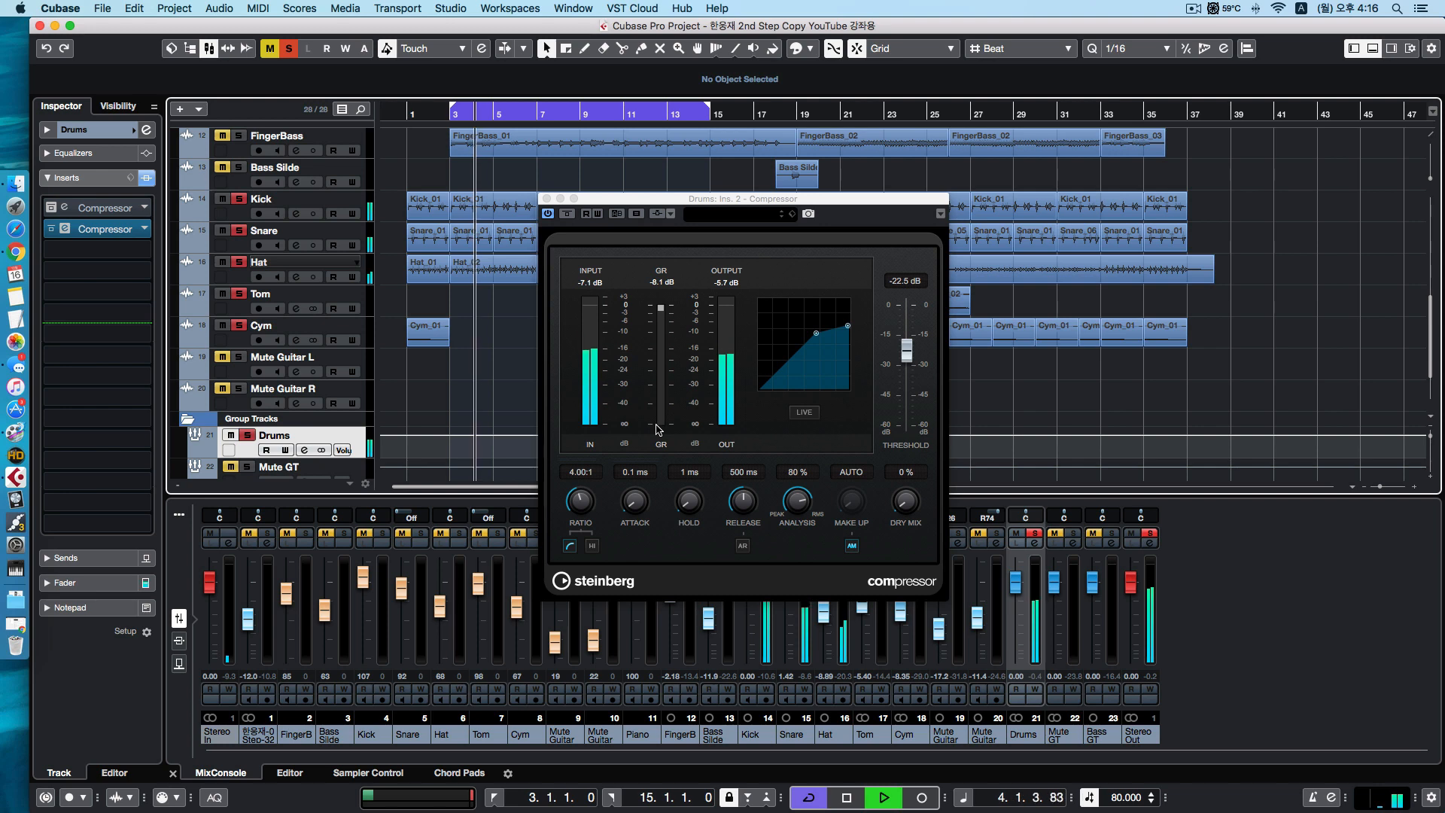
{"action": "key", "text": "space"}
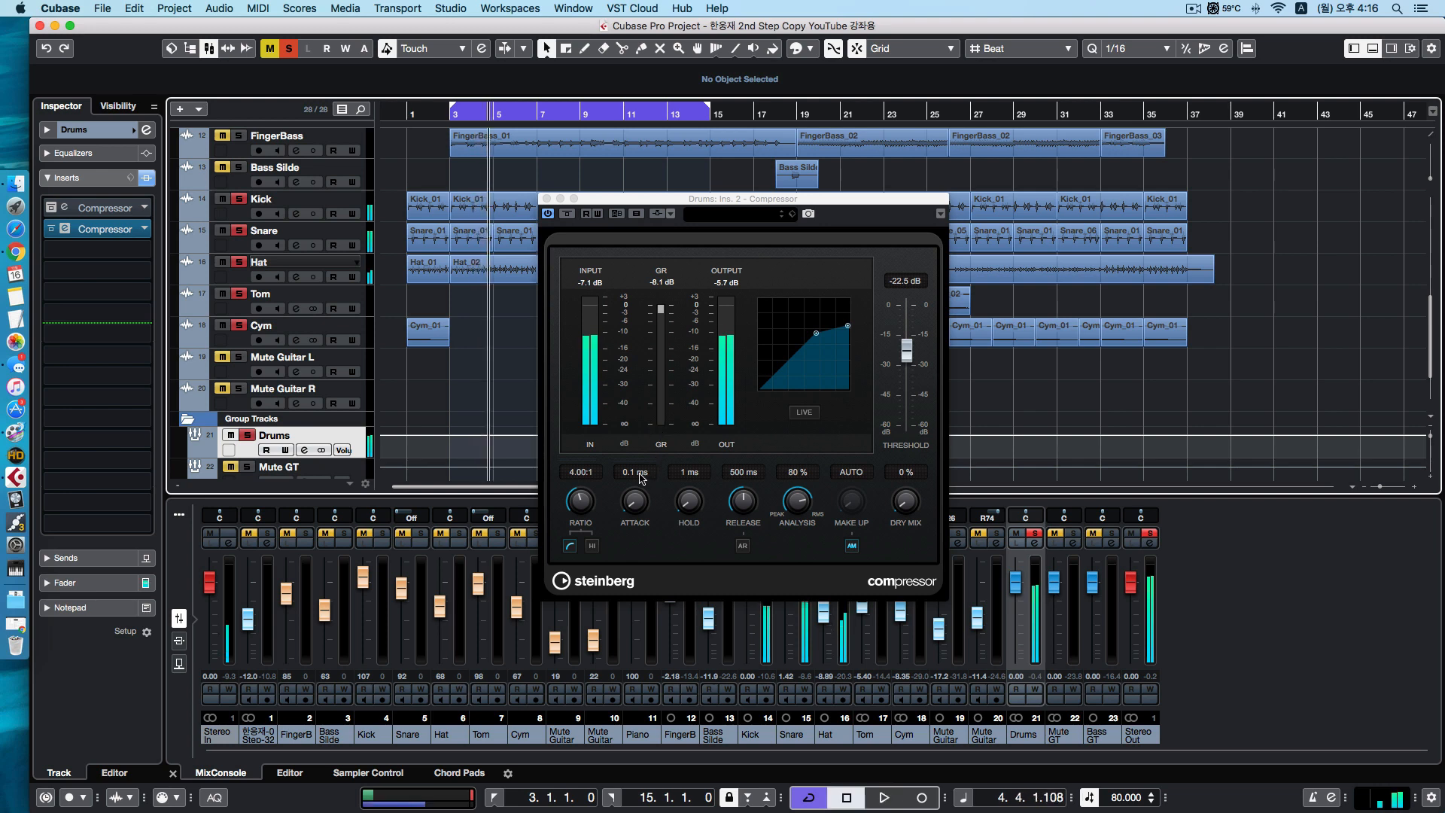
Set the Compressor's attack to 10 ms and play the drums to compare the sound
{"action": "left_click", "coordinate": [640, 472]}
{"action": "type", "text": "10"}
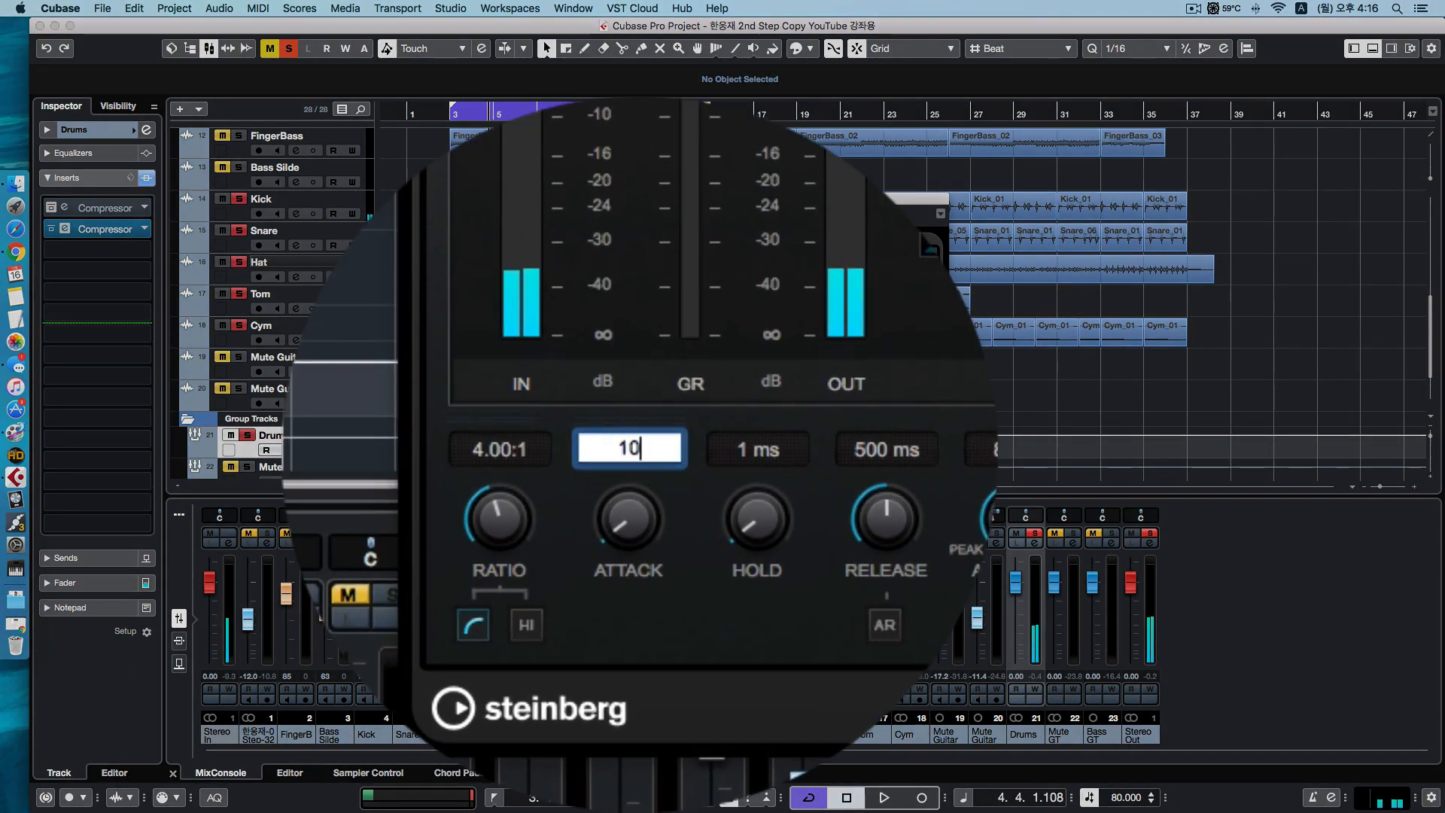
{"action": "key", "text": "Return"}
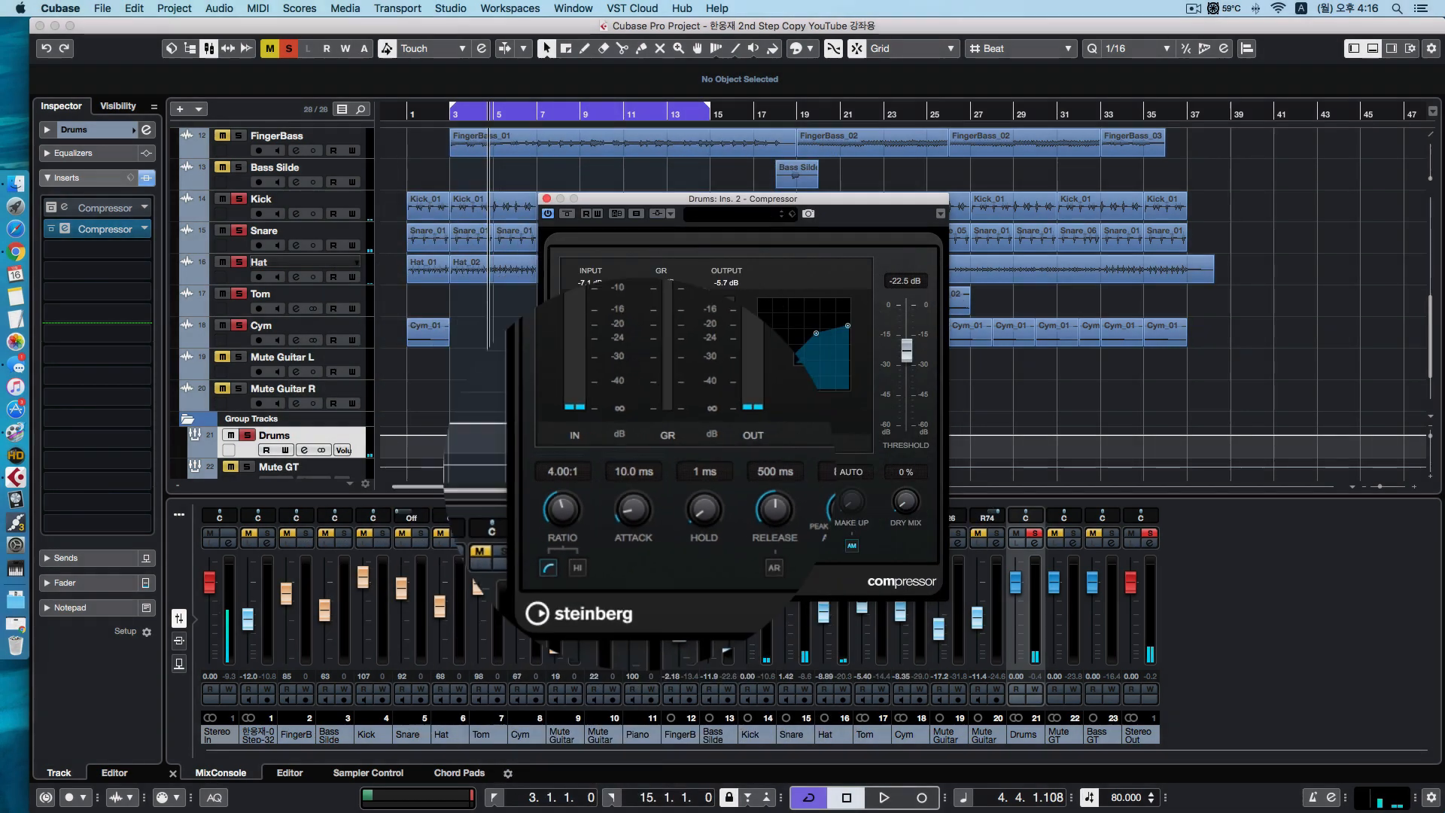
{"action": "key", "text": "space"}
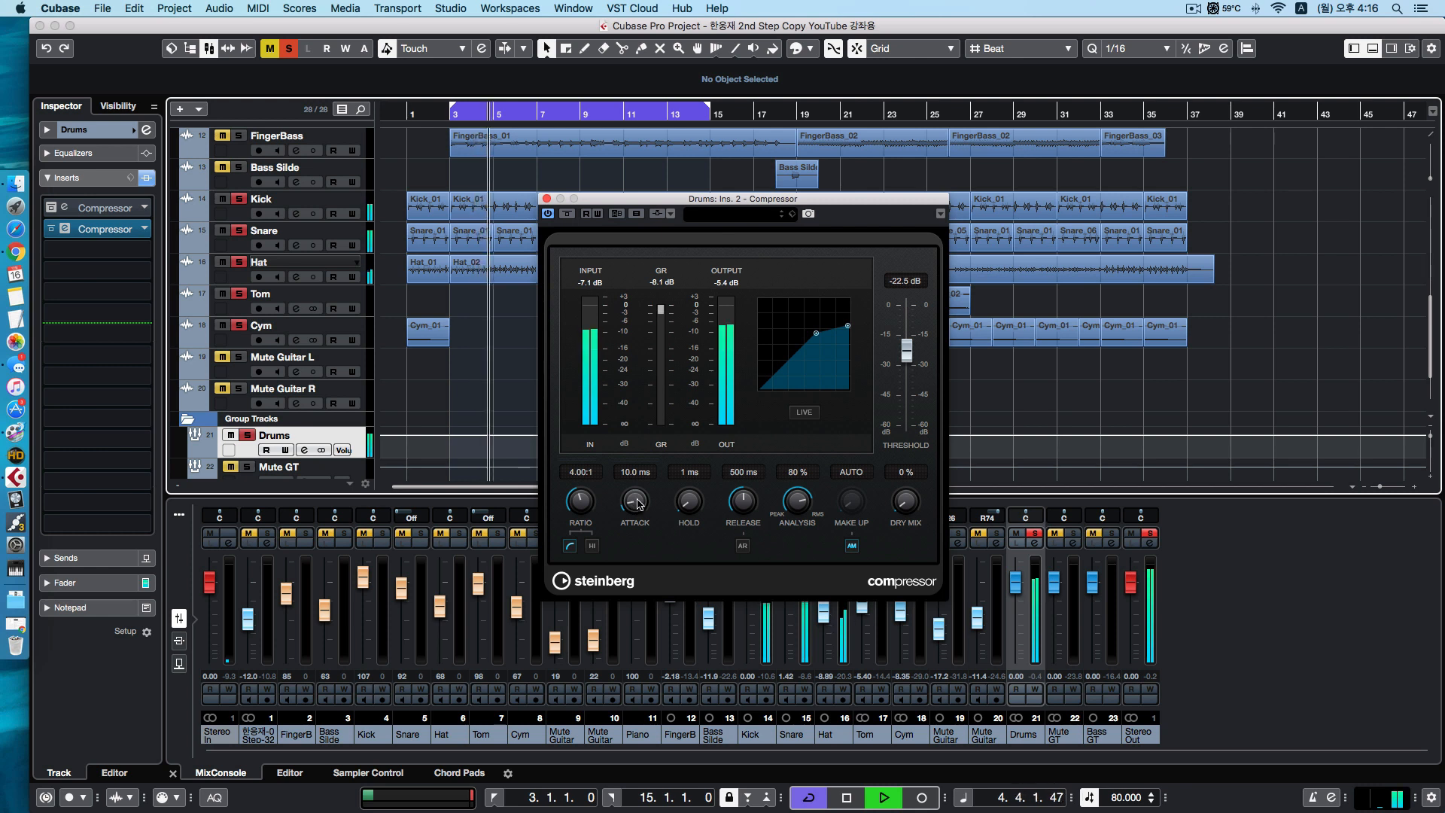
{"action": "key", "text": "space"}
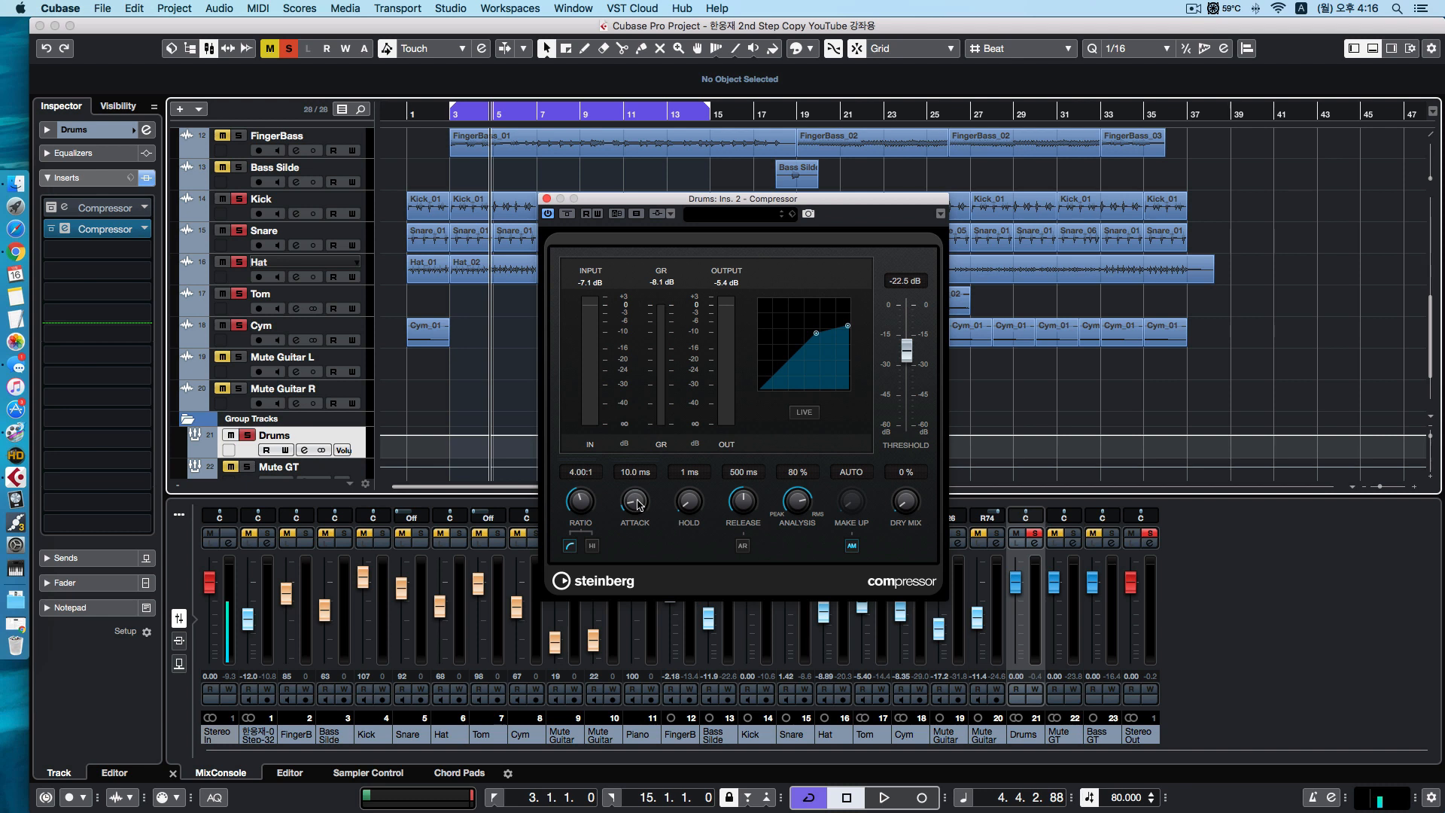
Lower the Compressor's attack to 0.1 ms and play the drums briefly for comparison
{"action": "left_click_drag", "start_coordinate": [638, 504], "coordinate": [630, 546]}
{"action": "key", "text": "space"}
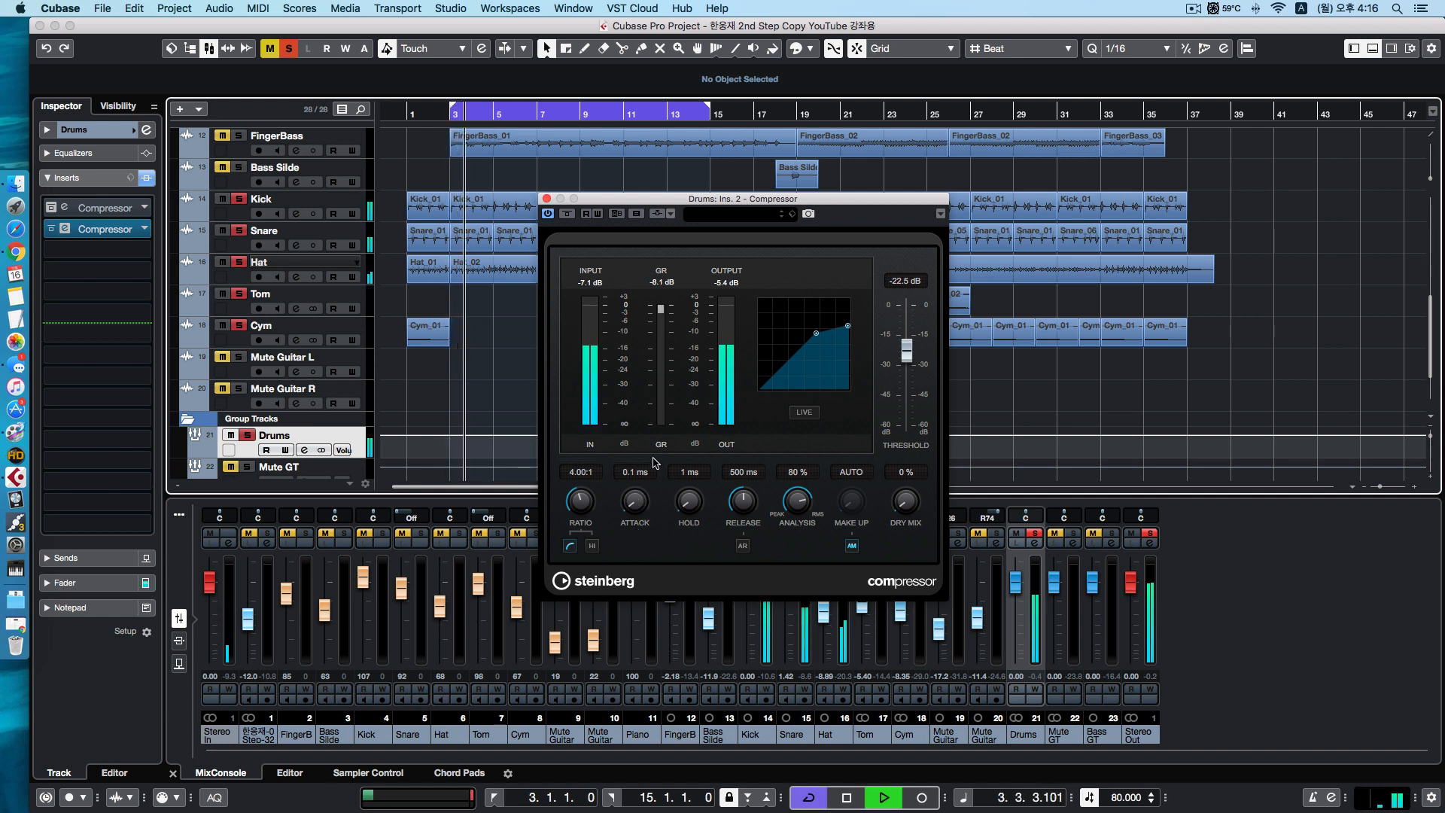
{"action": "key", "text": "space"}
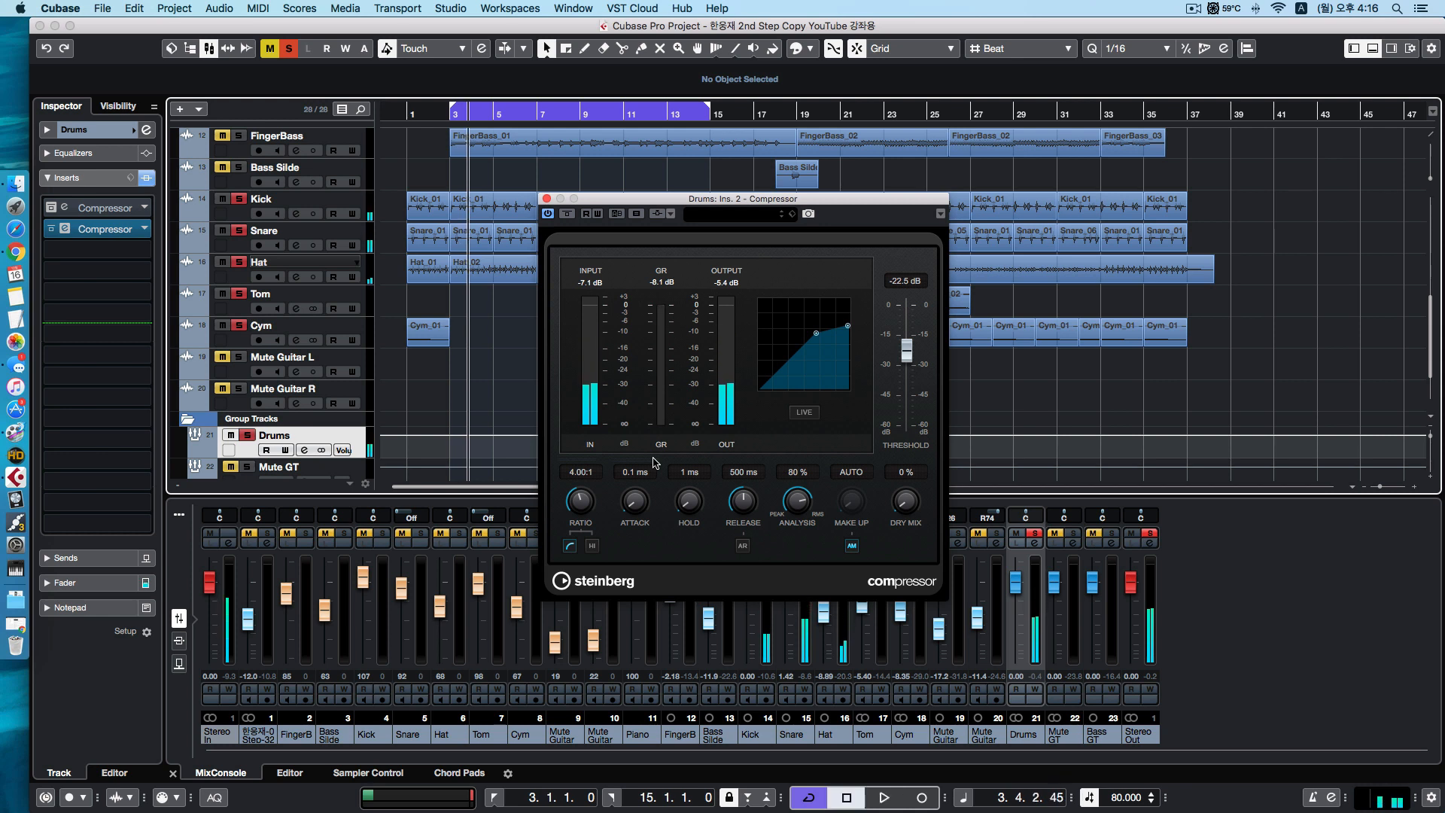
Set the Compressor's attack back to 10 ms
{"action": "left_click", "coordinate": [630, 473]}
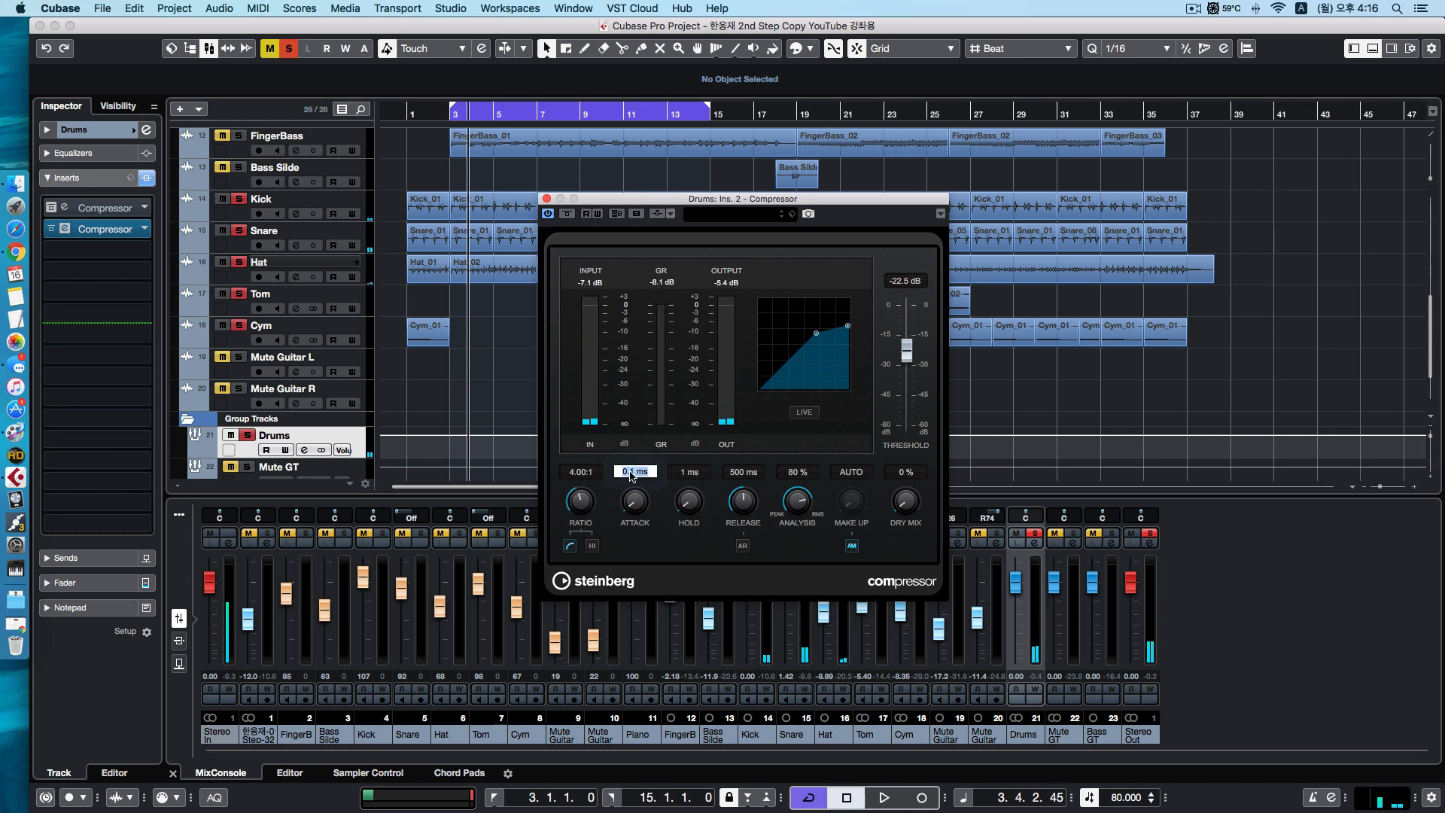
{"action": "type", "text": "10"}
{"action": "key", "text": "Return"}
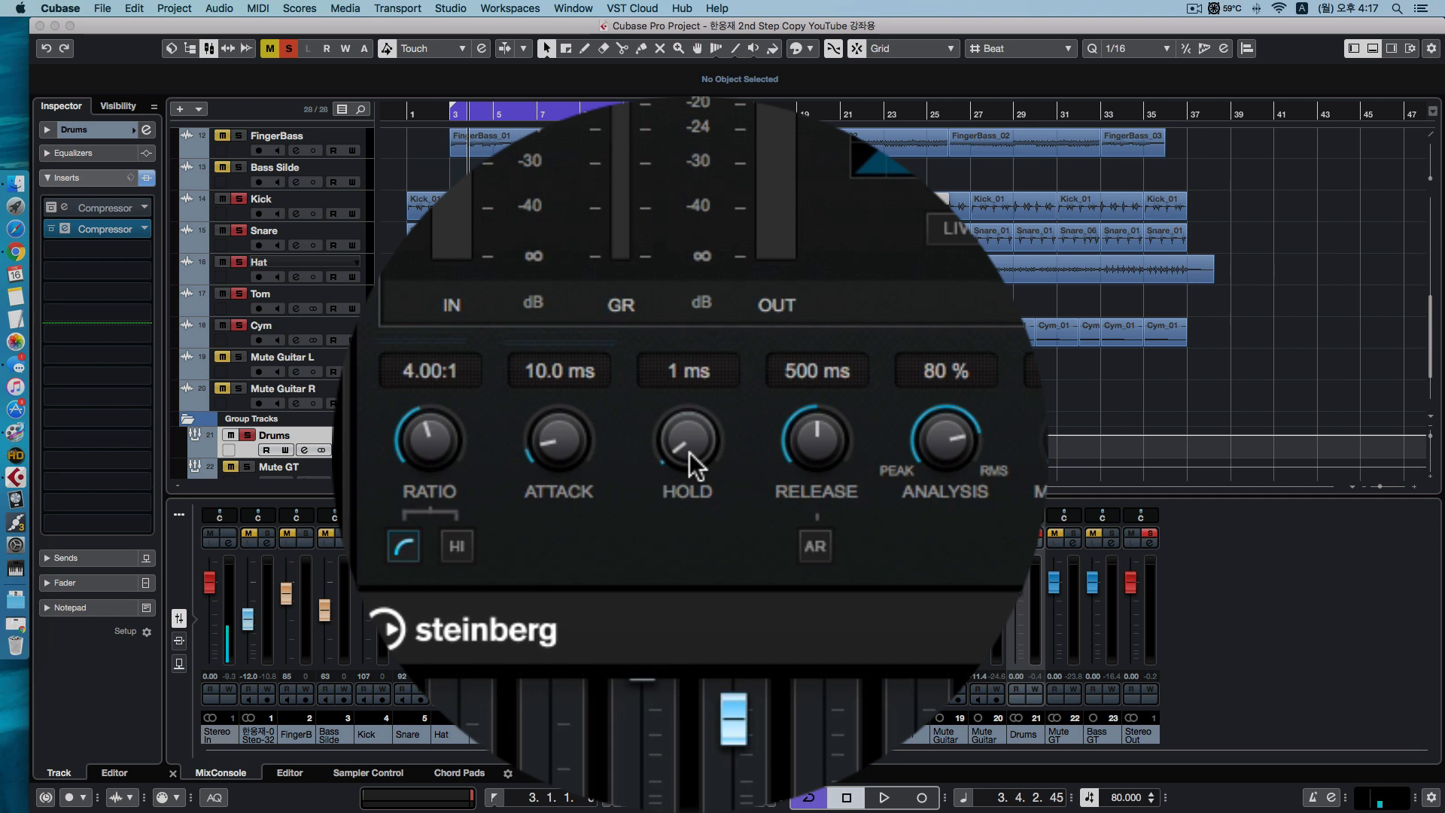
Set the Compressor's attack to 2 ms and play the drums while watching the gain reduction meter
{"action": "left_click", "coordinate": [559, 371]}
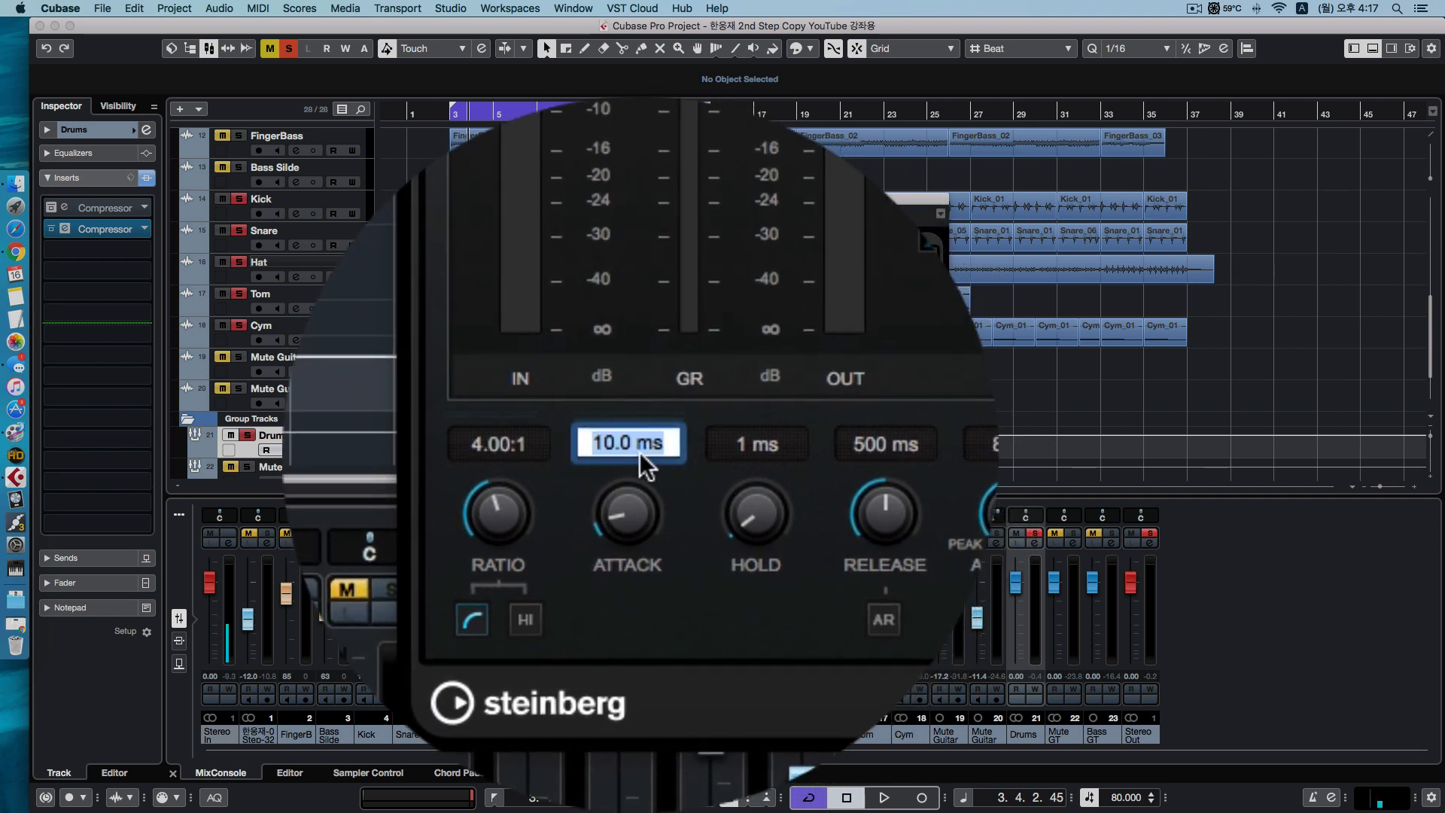
{"action": "type", "text": "2"}
{"action": "key", "text": "Return"}
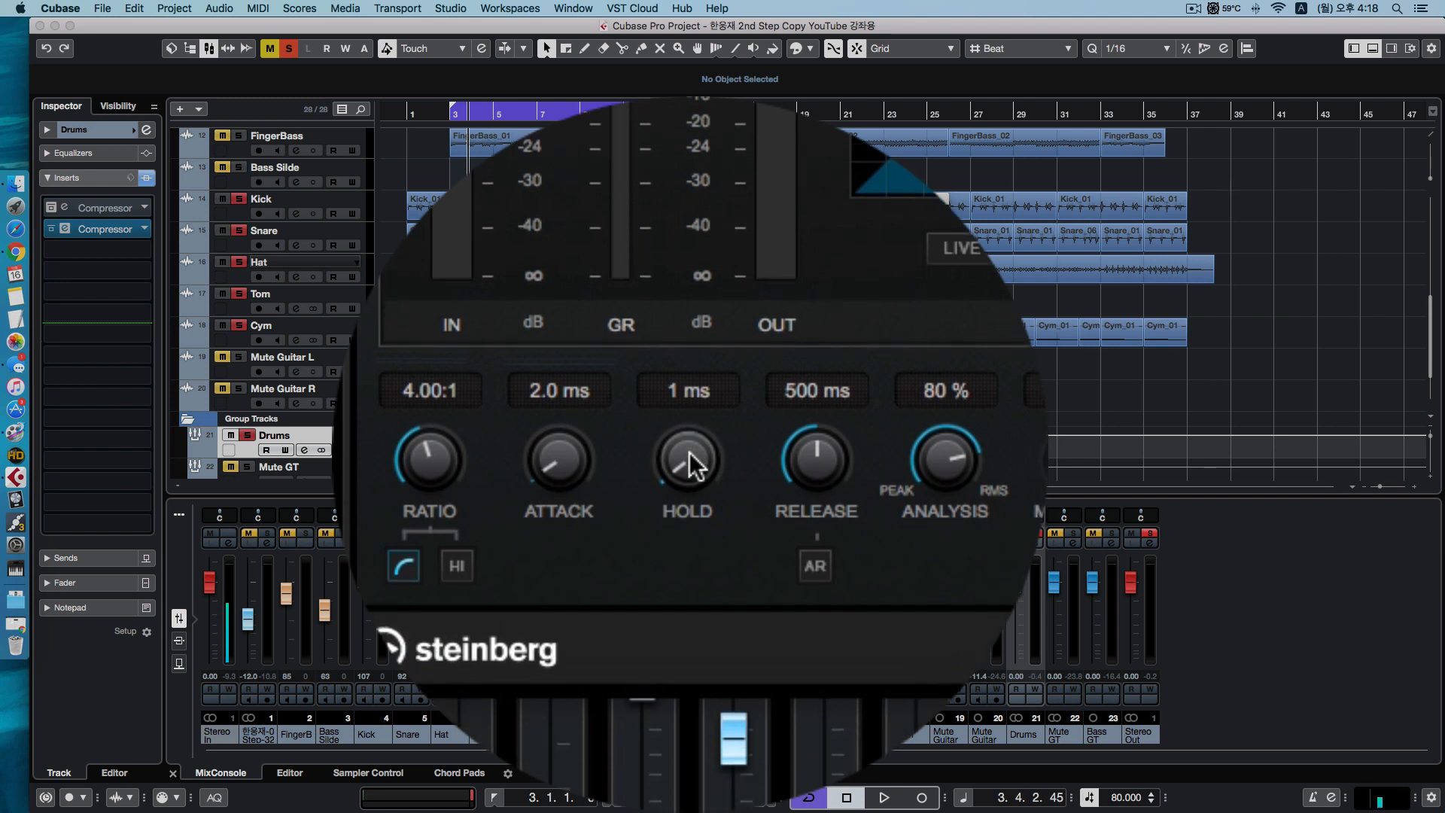
{"action": "key", "text": "space"}
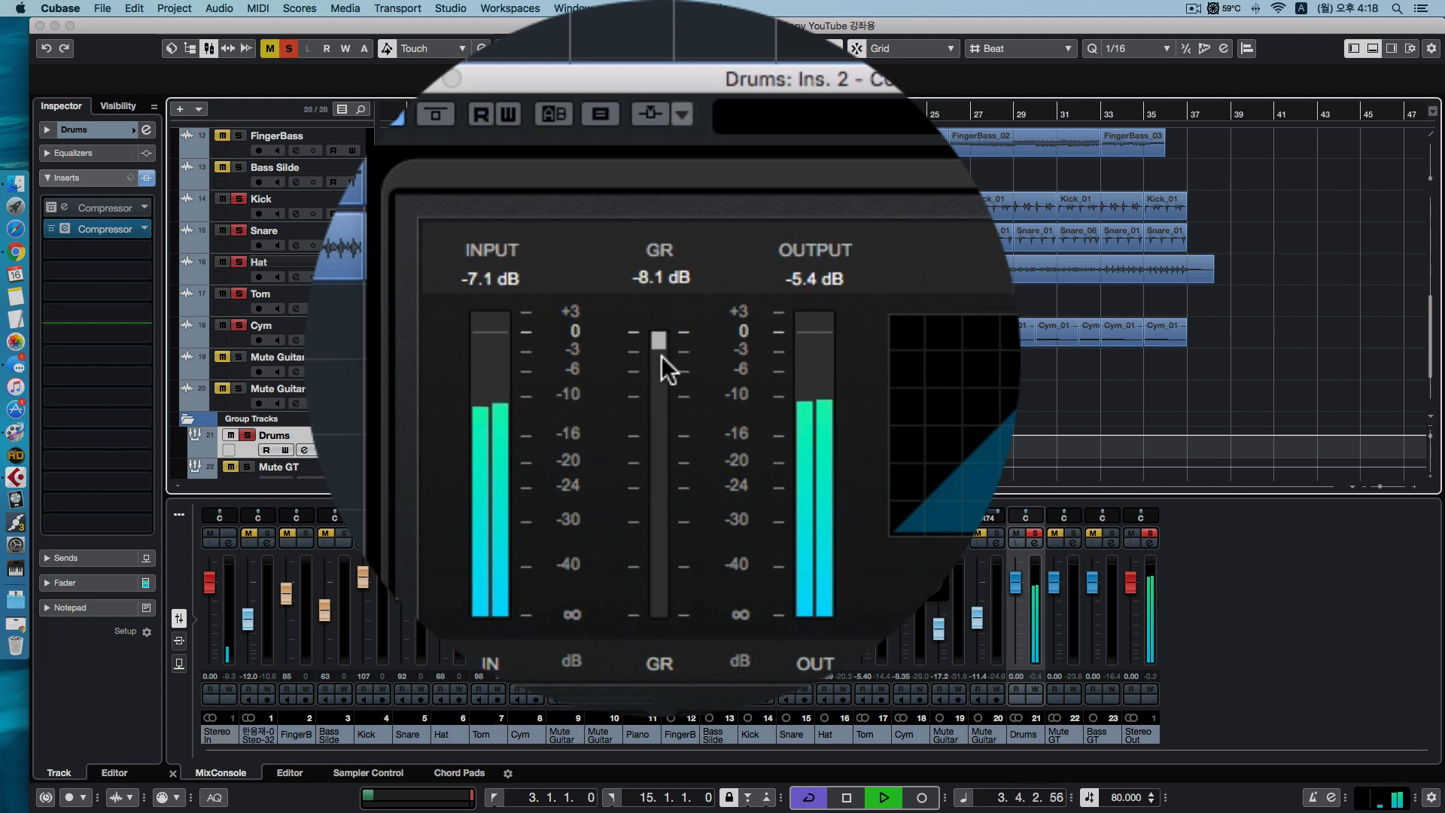
{"action": "key", "text": "space"}
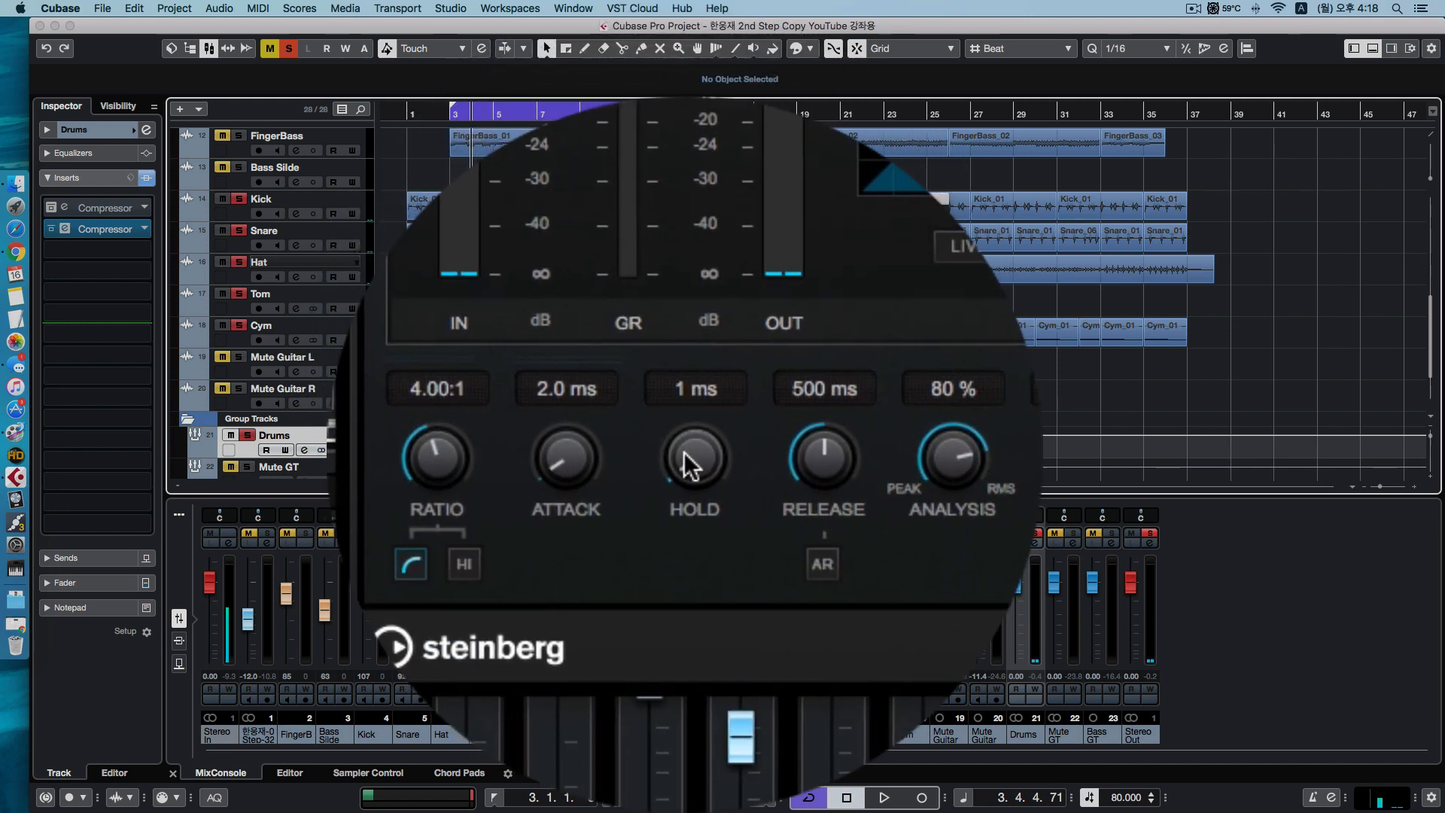
Raise the Compressor's hold to 1551 ms and play the drums to see how long gain reduction lasts
{"action": "mouse_move", "coordinate": [687, 461]}
{"action": "left_mouse_down"}
{"action": "mouse_move", "coordinate": [681, 473]}
{"action": "mouse_move", "coordinate": [691, 450]}
{"action": "left_mouse_up"}
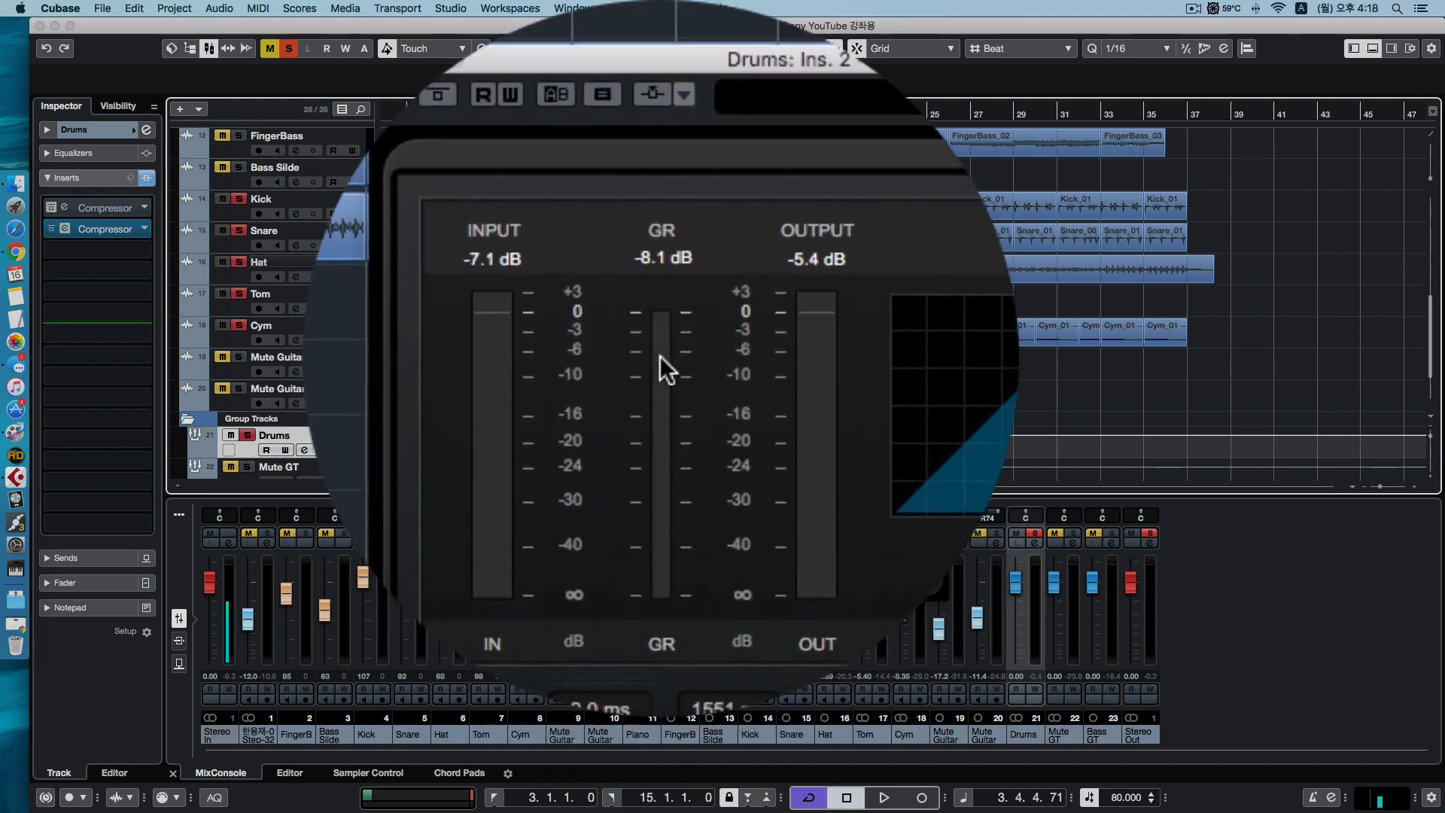
{"action": "key", "text": "space"}
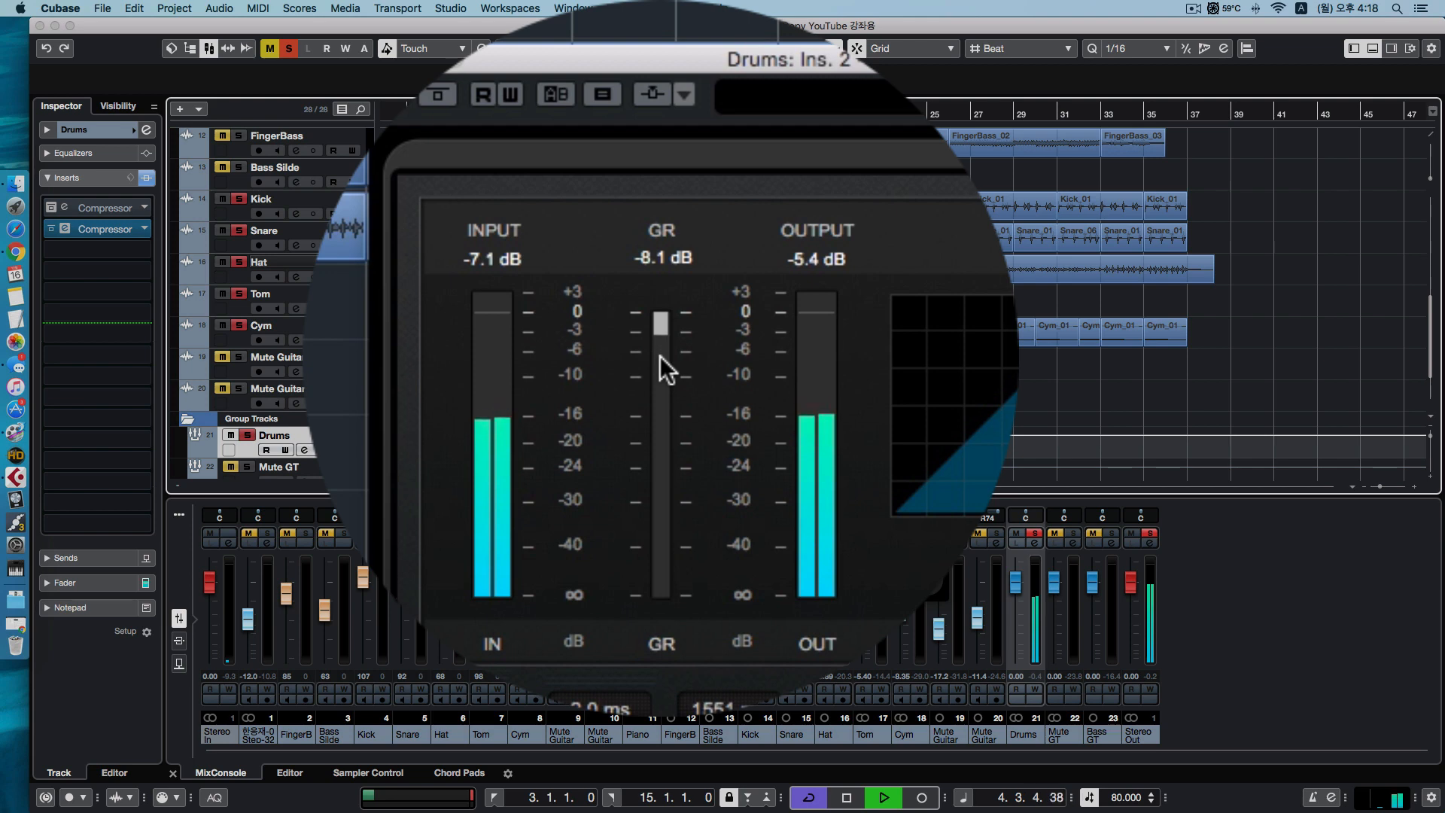
{"action": "key", "text": "space"}
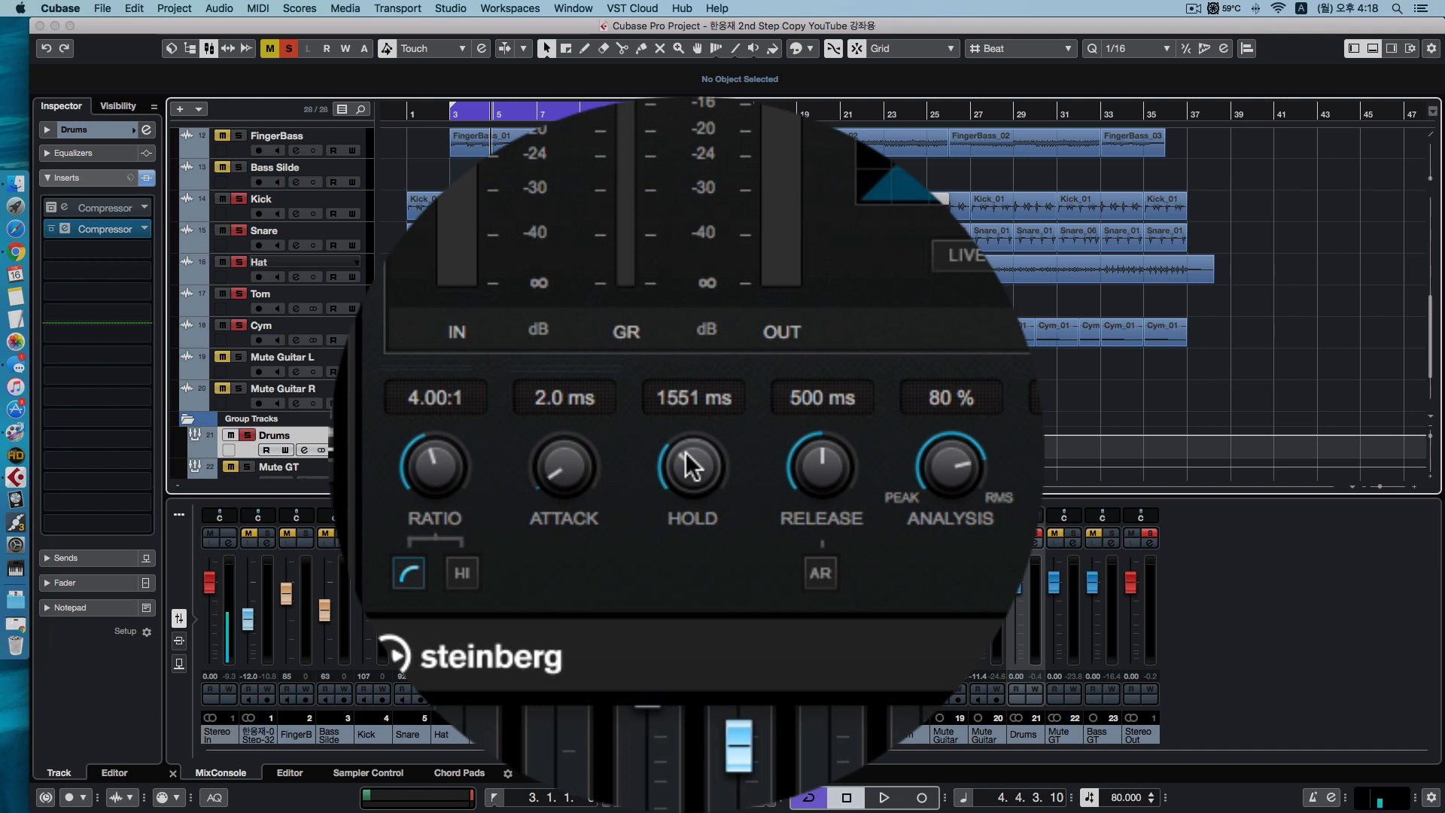
Set the Compressor's hold to 0 ms and its ratio to 6:1, with the playhead back at bar 3
{"action": "left_click_drag", "start_coordinate": [686, 495], "coordinate": [689, 587]}
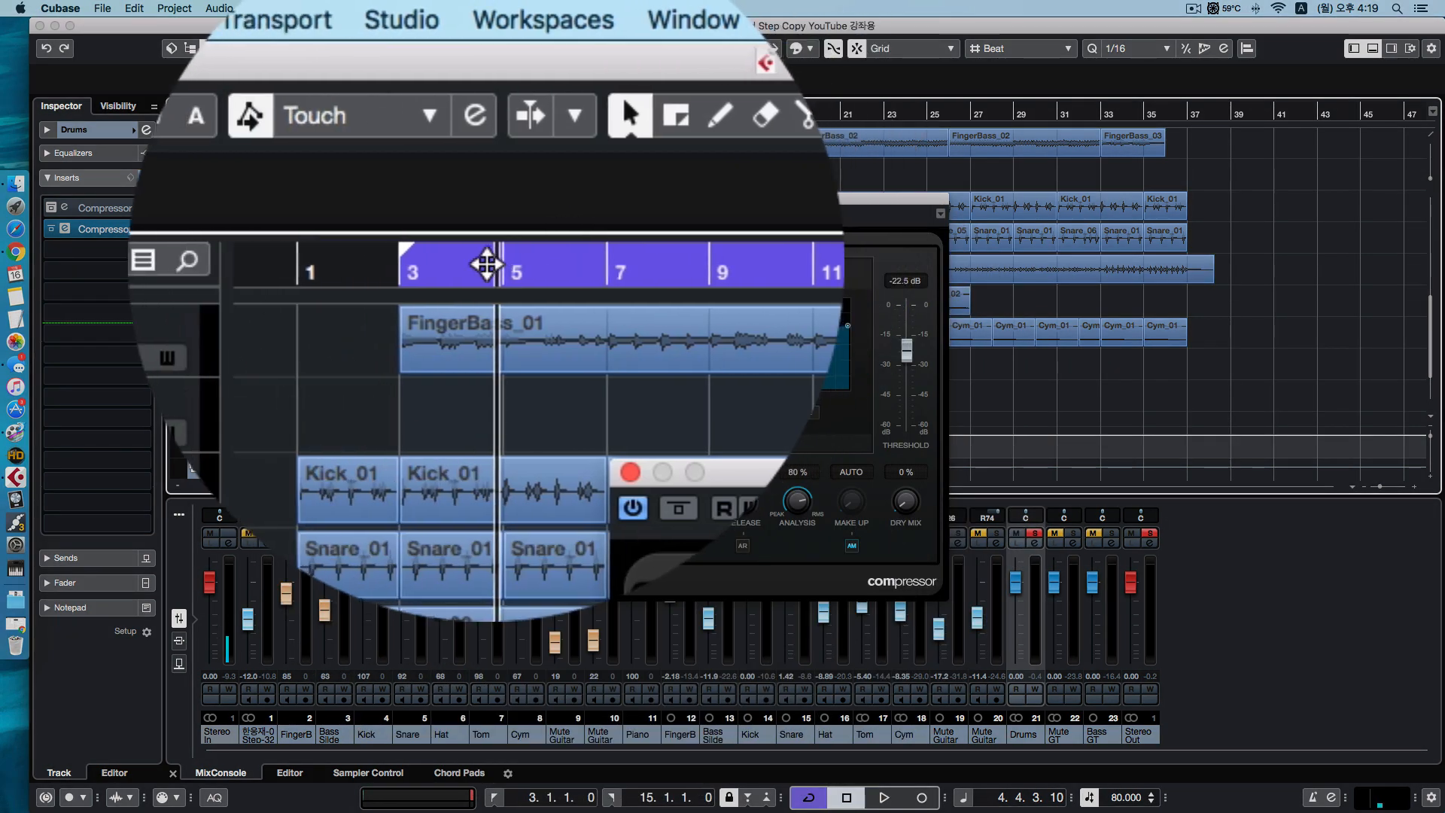
{"action": "left_click", "coordinate": [453, 281]}
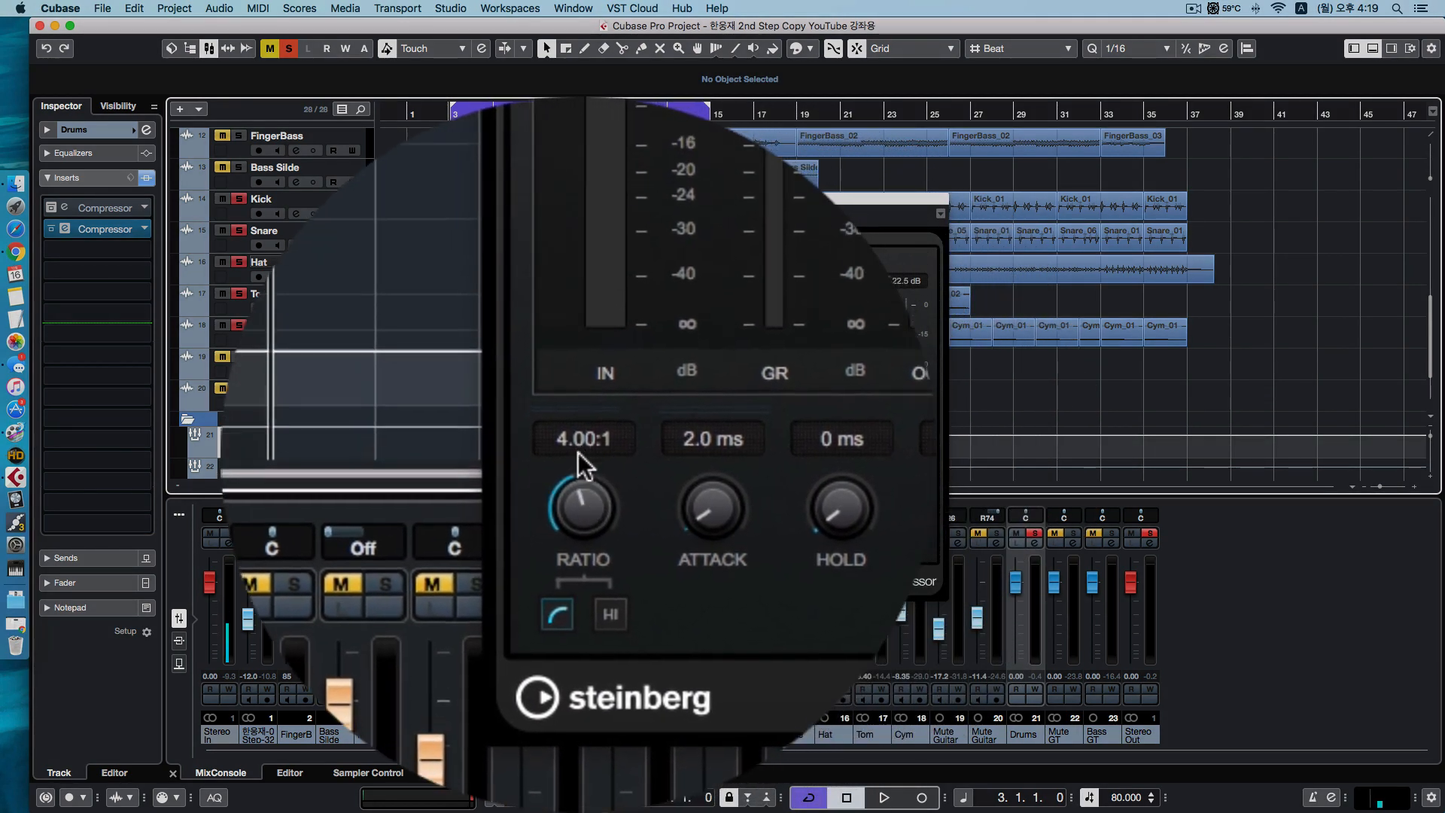
{"action": "left_click", "coordinate": [578, 450]}
{"action": "type", "text": "6"}
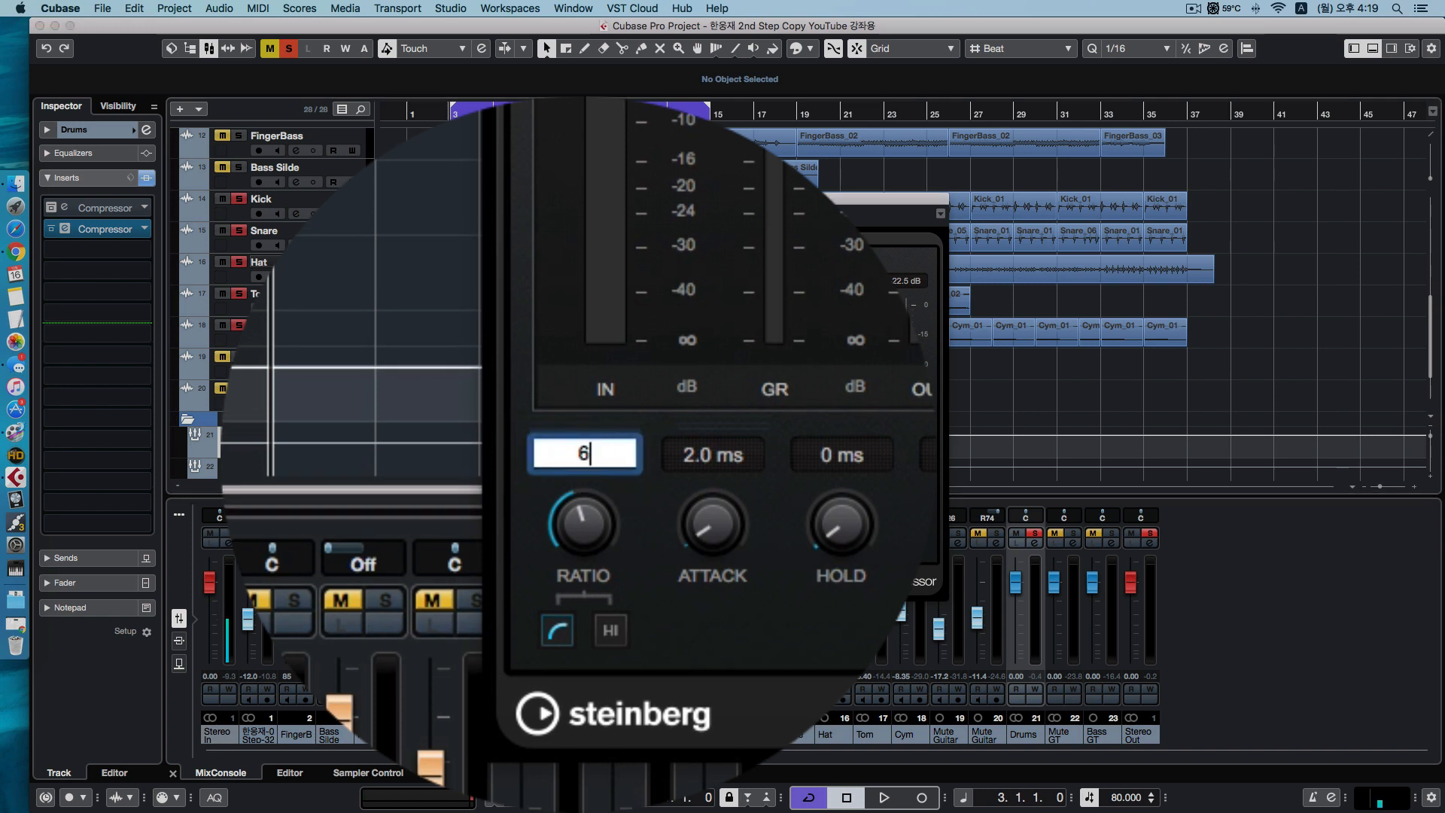
{"action": "key", "text": "Return"}
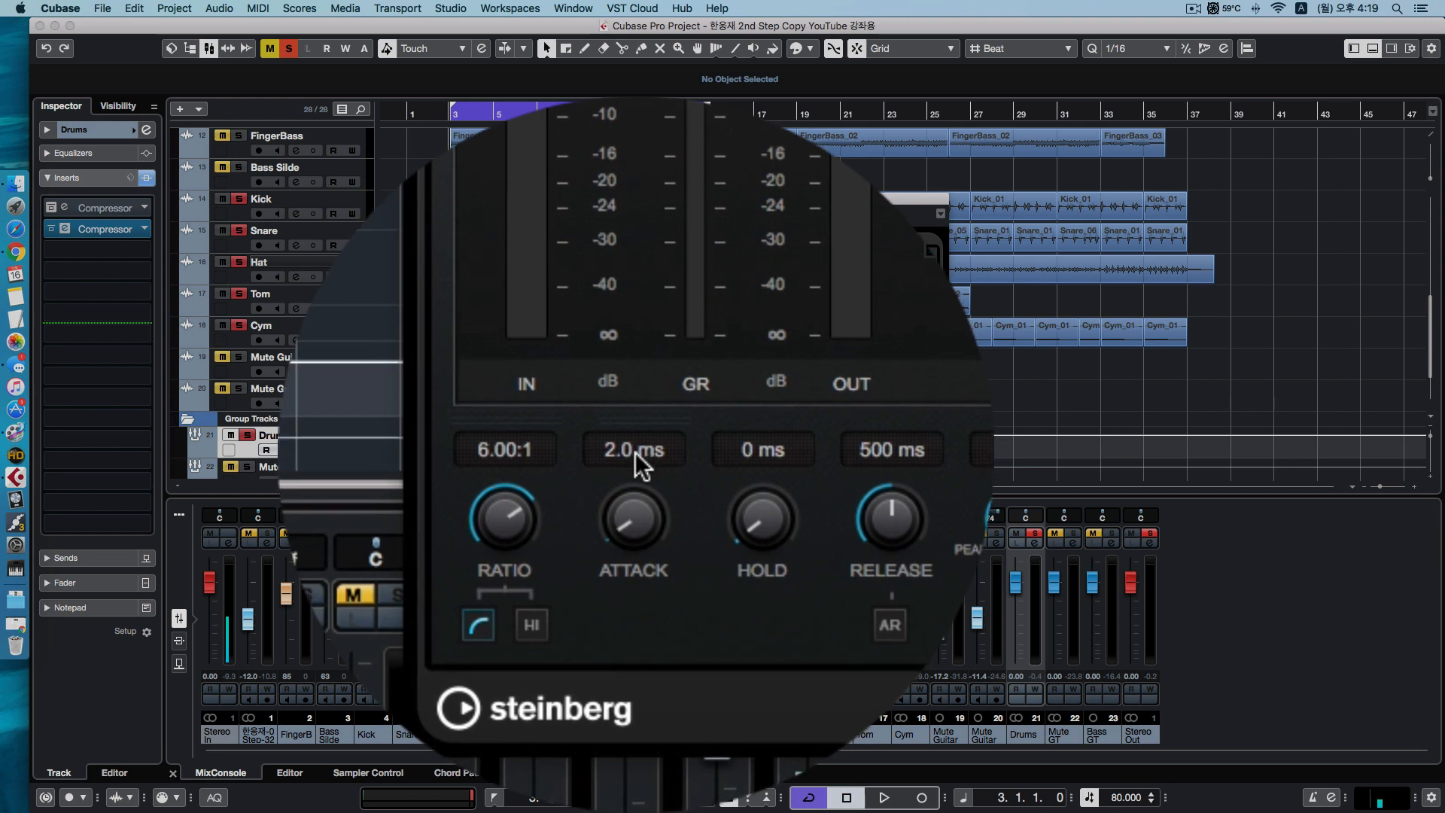
Set the Compressor's attack to 0.1 ms and play the drums twice from bar 3, watching the gain reduction meter
{"action": "left_click_drag", "start_coordinate": [630, 451], "coordinate": [632, 460]}
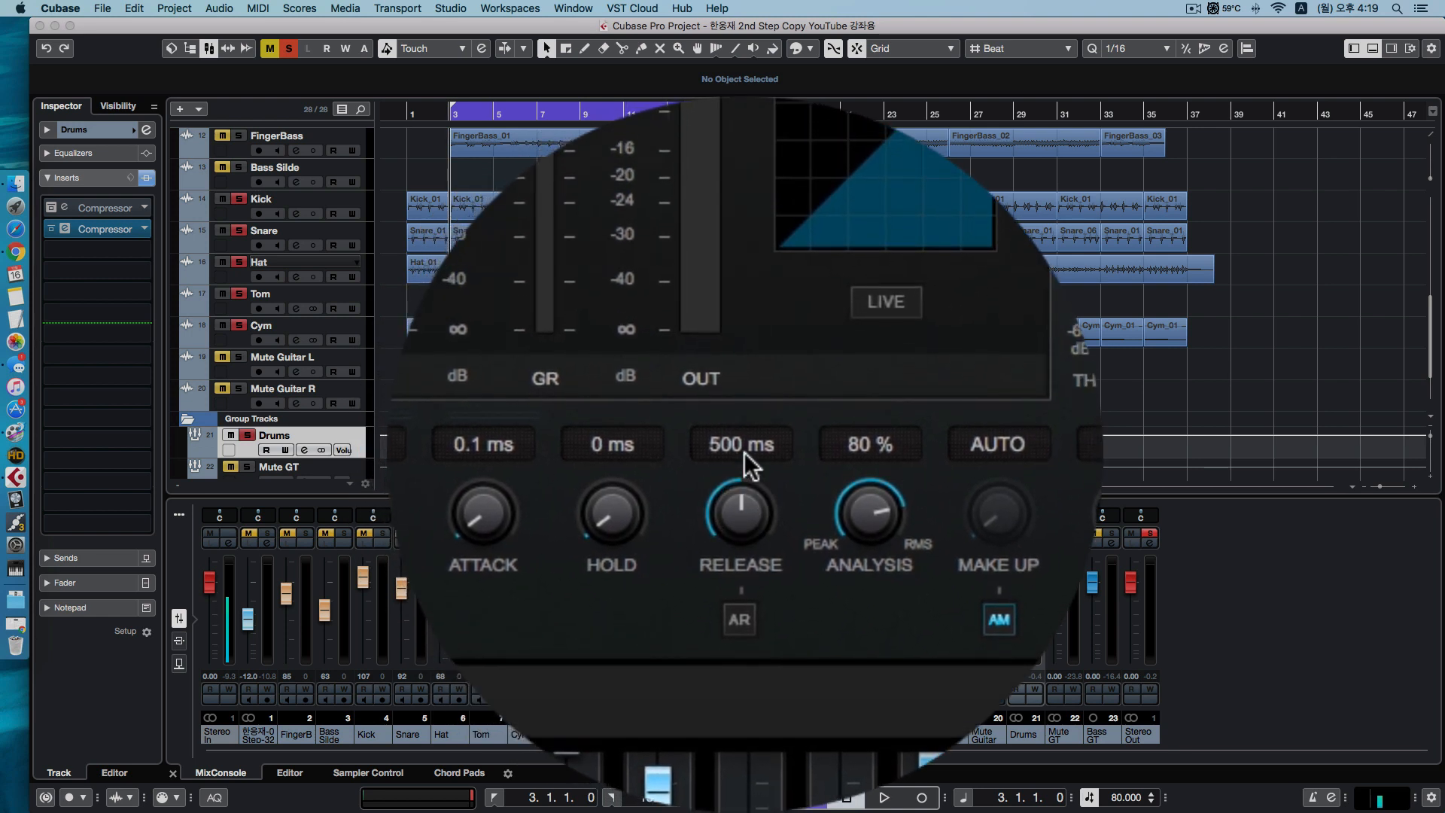
{"action": "key", "text": "space"}
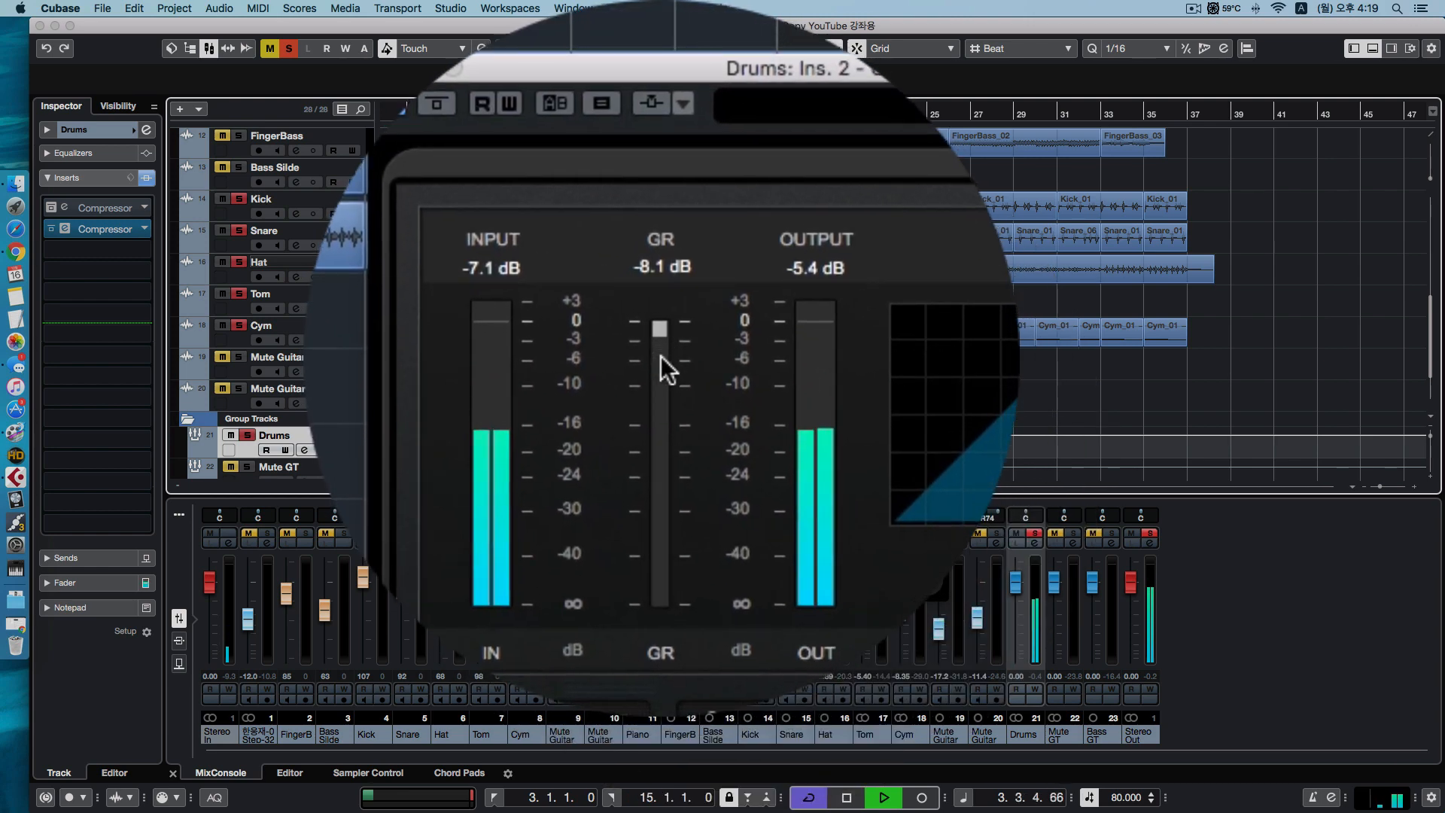
{"action": "key", "text": "space"}
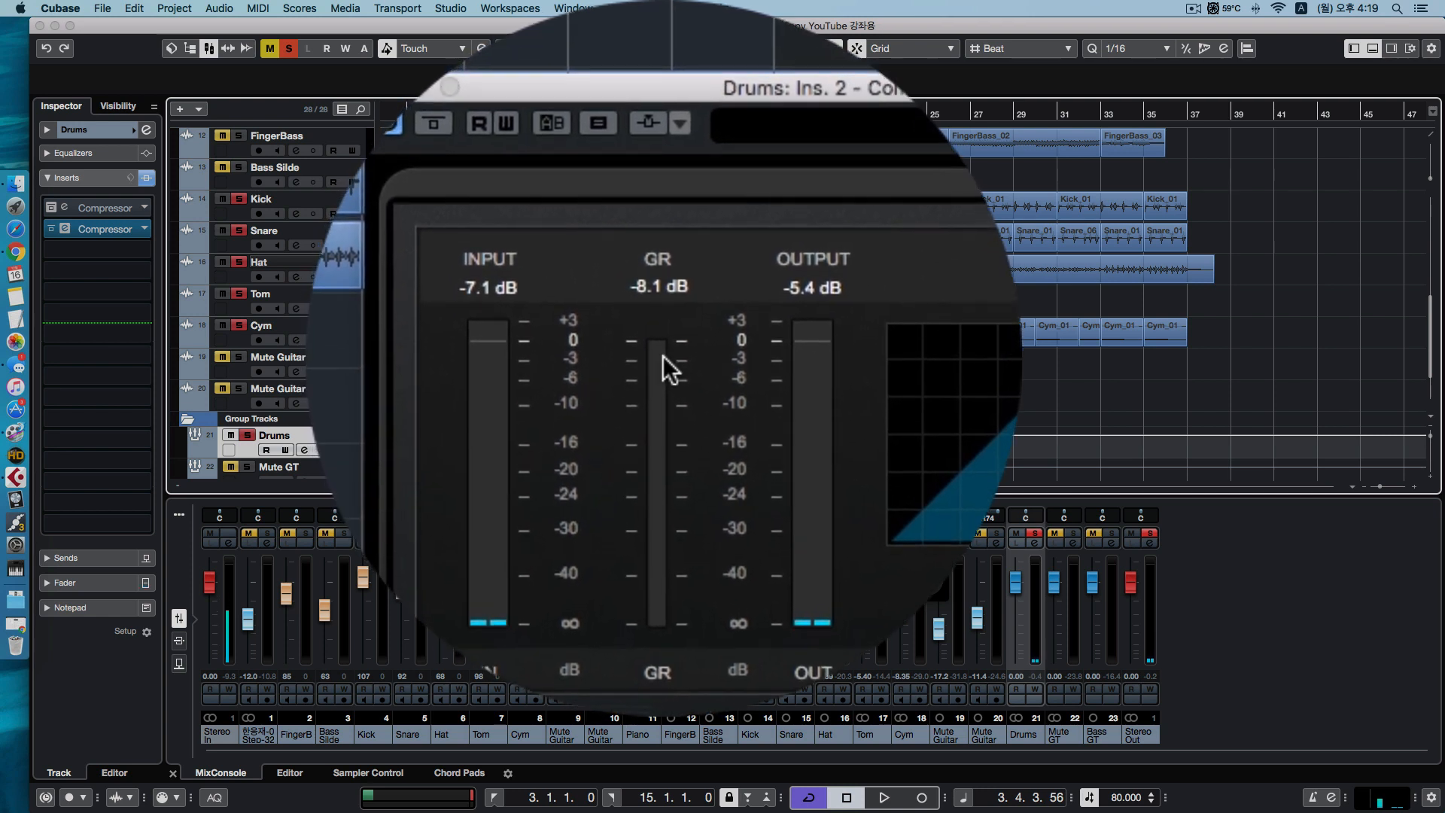
{"action": "key", "text": "KP_1"}
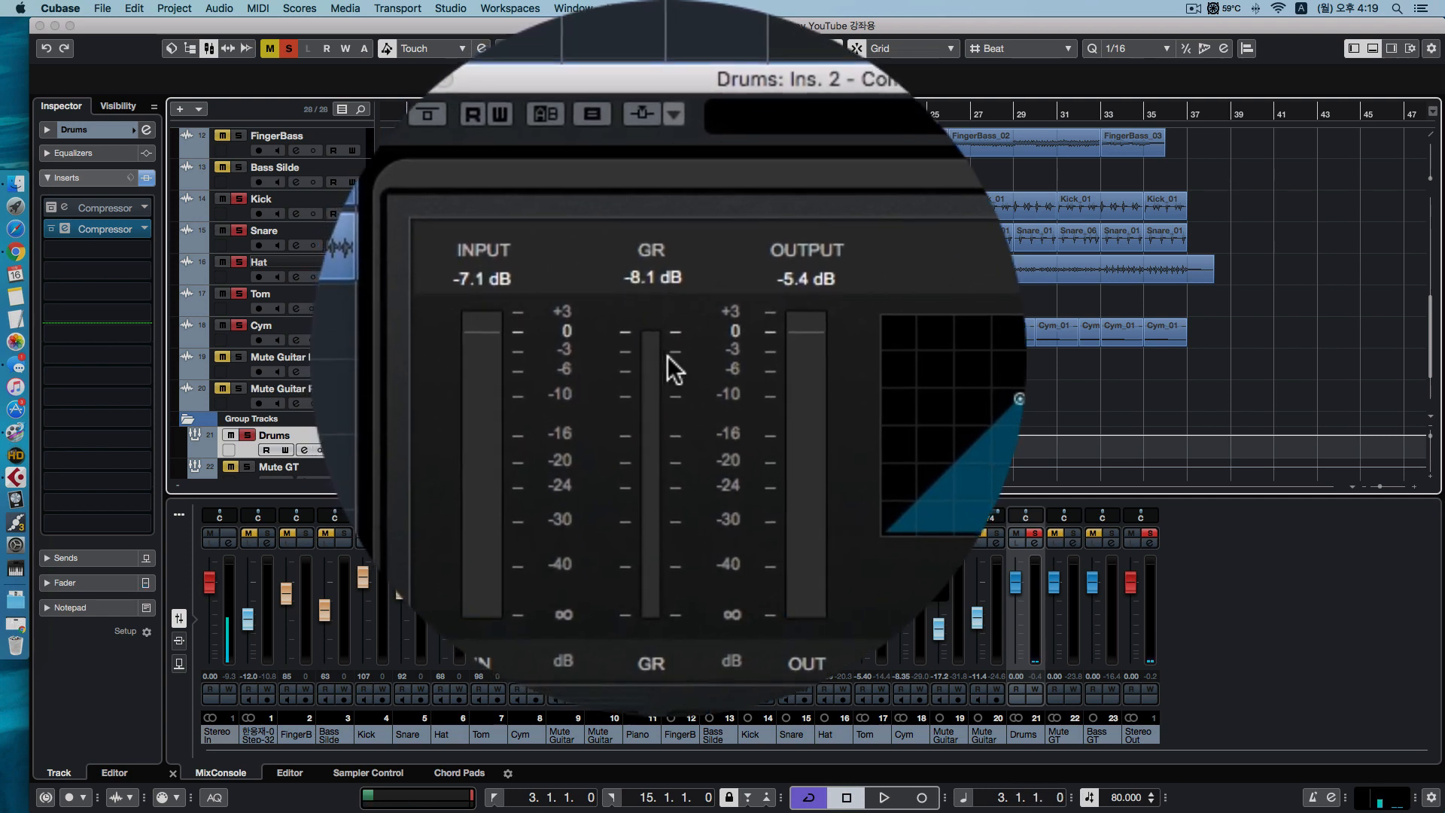
{"action": "key", "text": "space"}
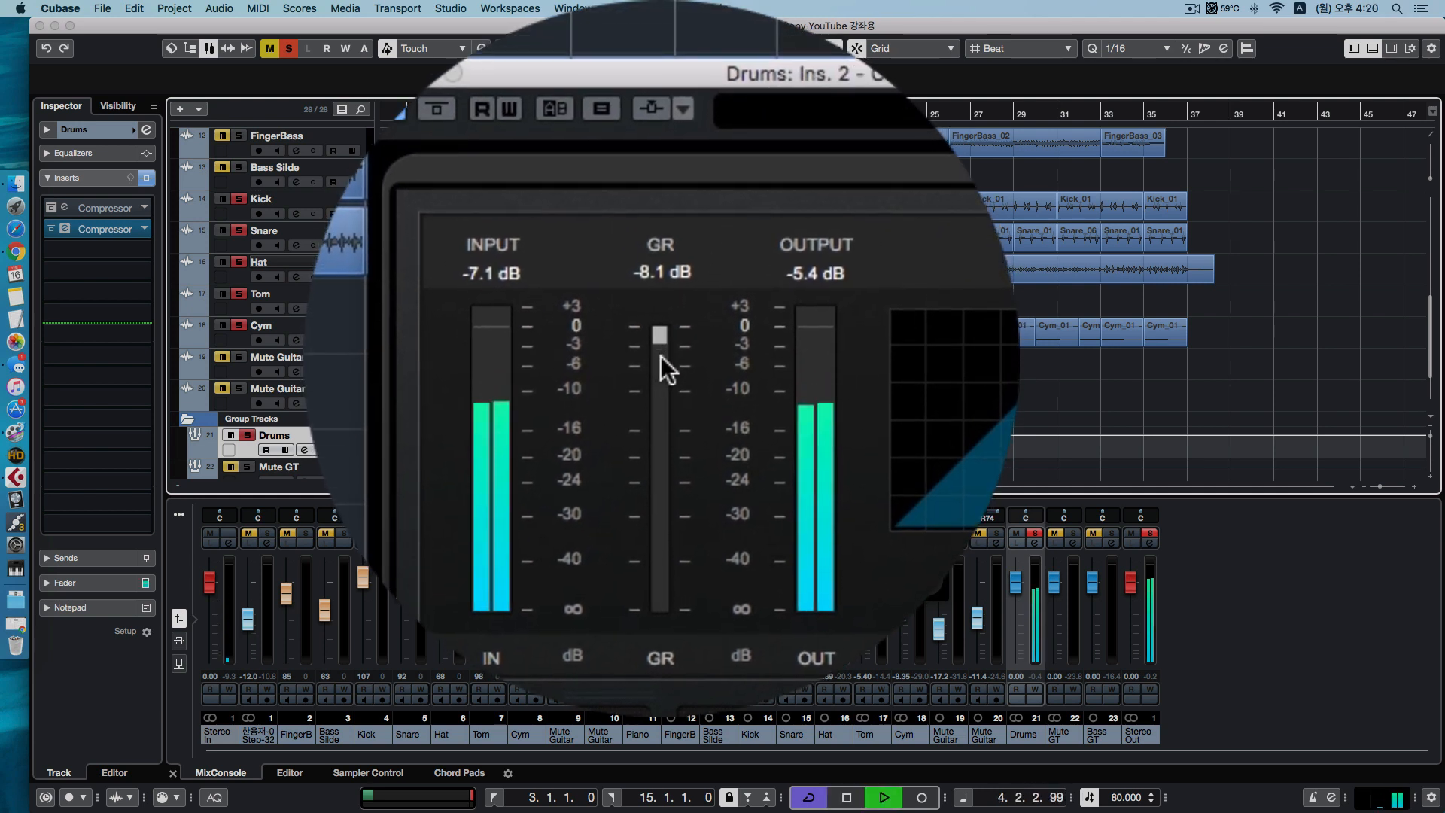
{"action": "key", "text": "space"}
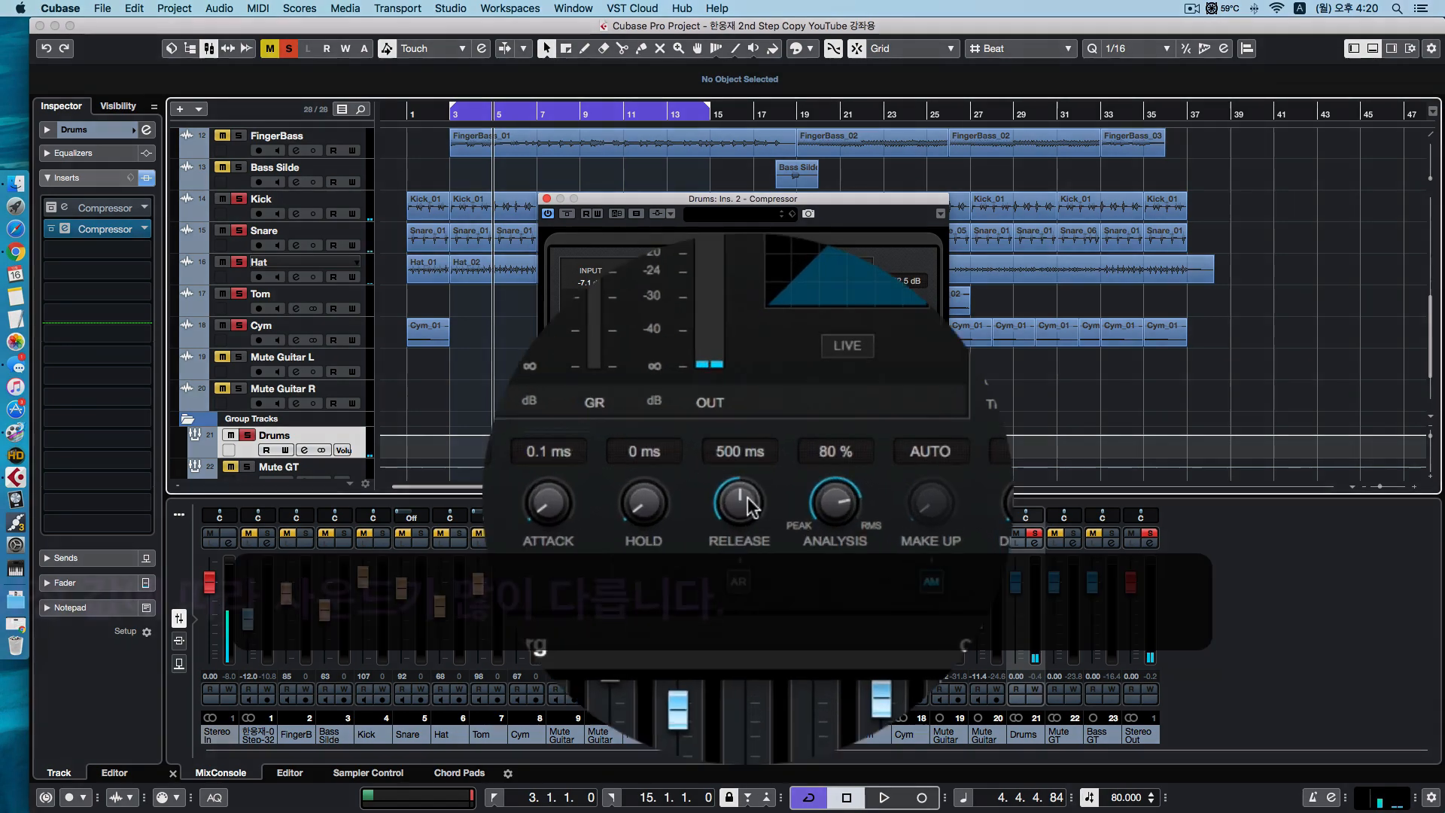
Lower the Compressor's release to 10 ms and restart the drums from bar 3
{"action": "left_click_drag", "start_coordinate": [742, 498], "coordinate": [737, 640]}
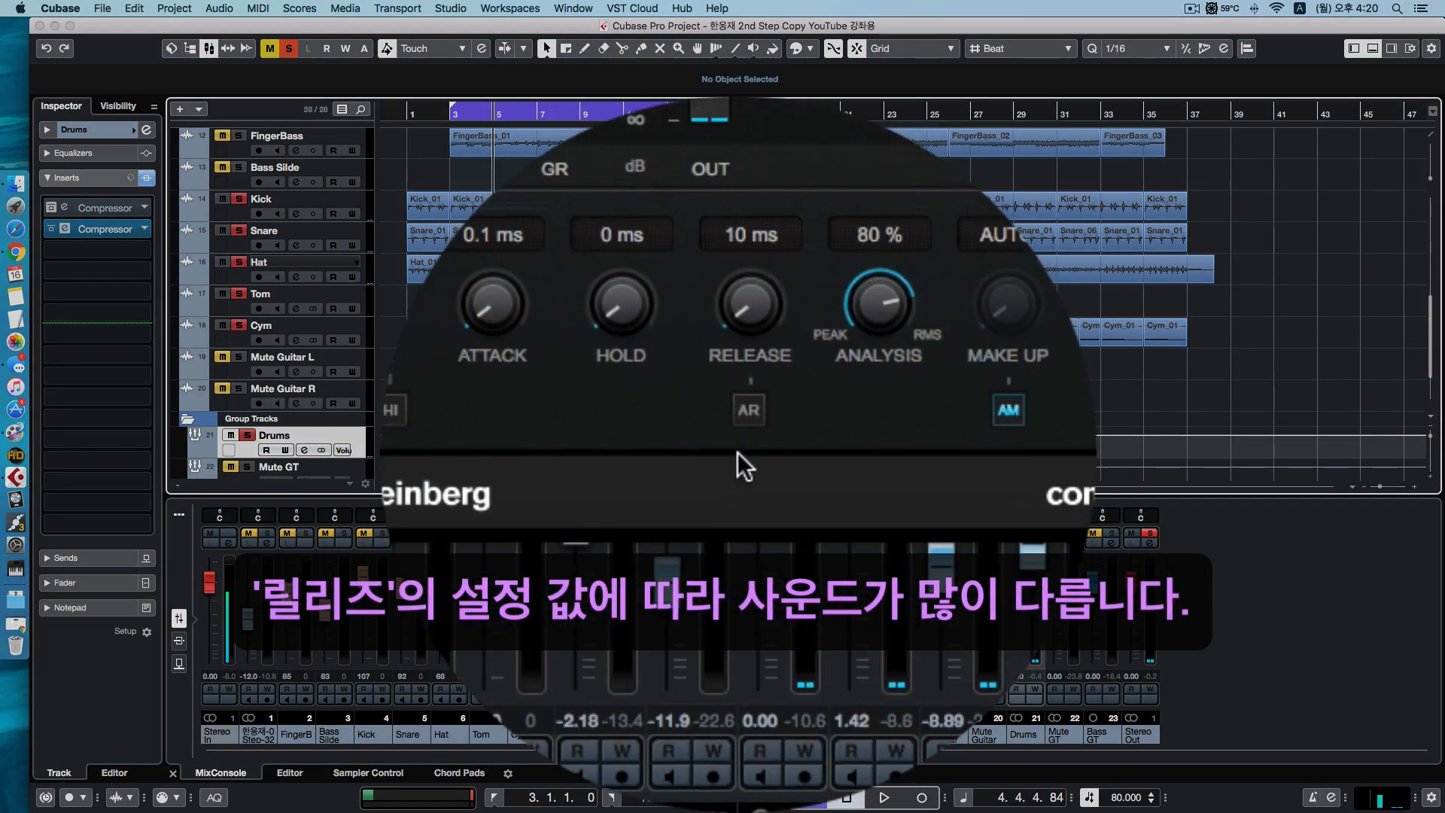
{"action": "key", "text": "KP_1"}
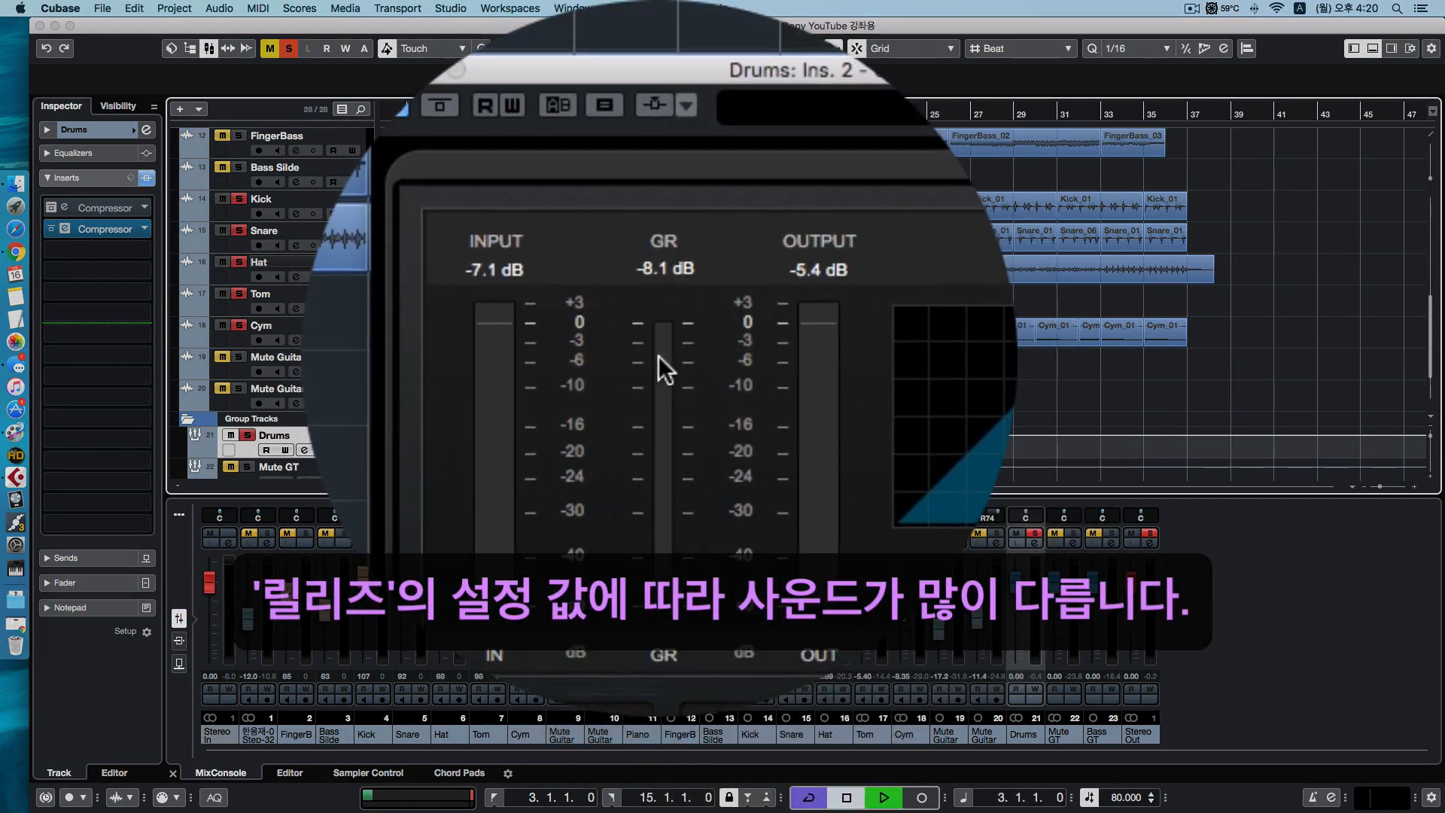
Compare the gain reduction meter during drum playback before and after setting the Compressor's release to 500 ms
{"action": "key", "text": "space"}
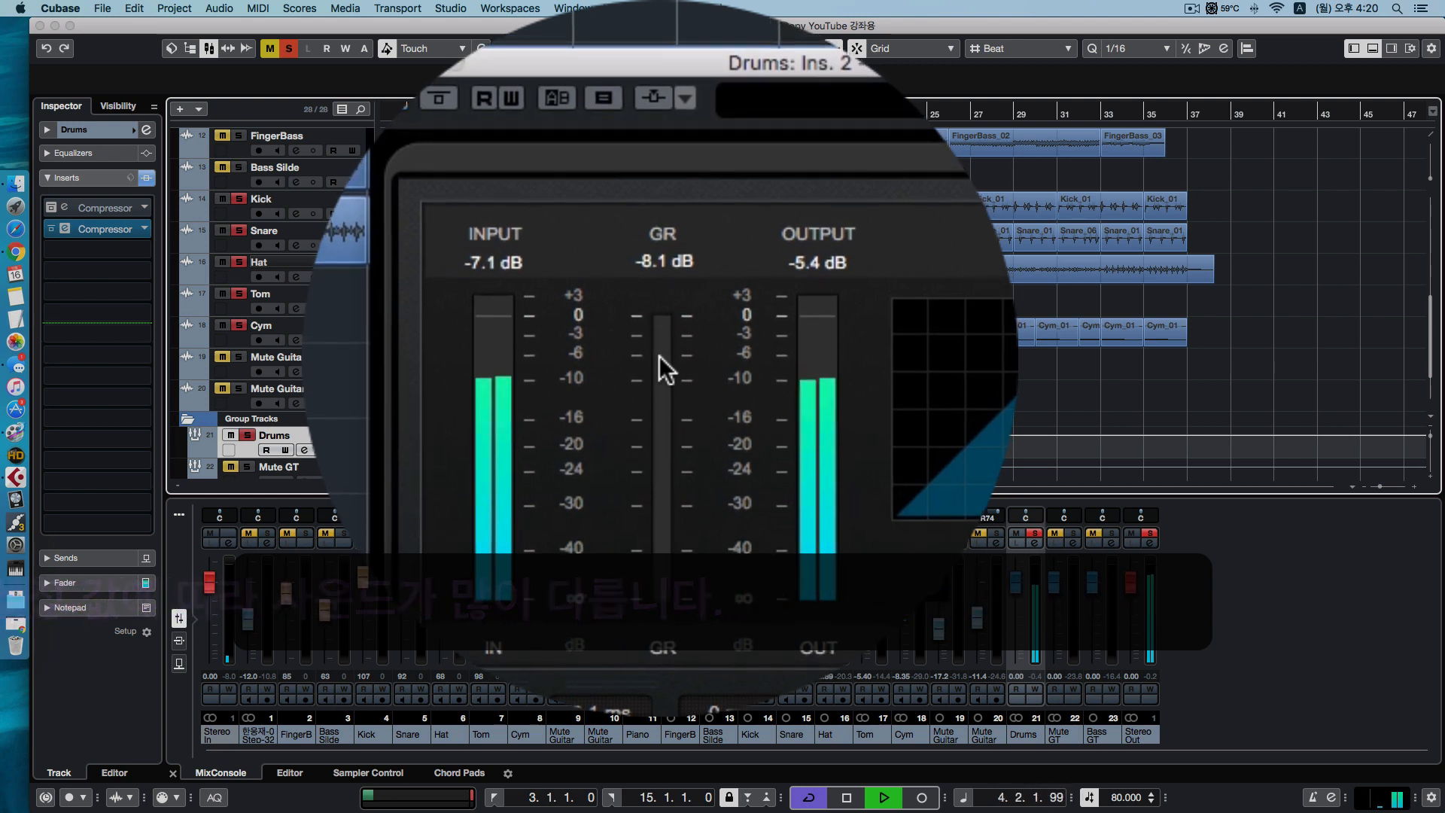
{"action": "key", "text": "space"}
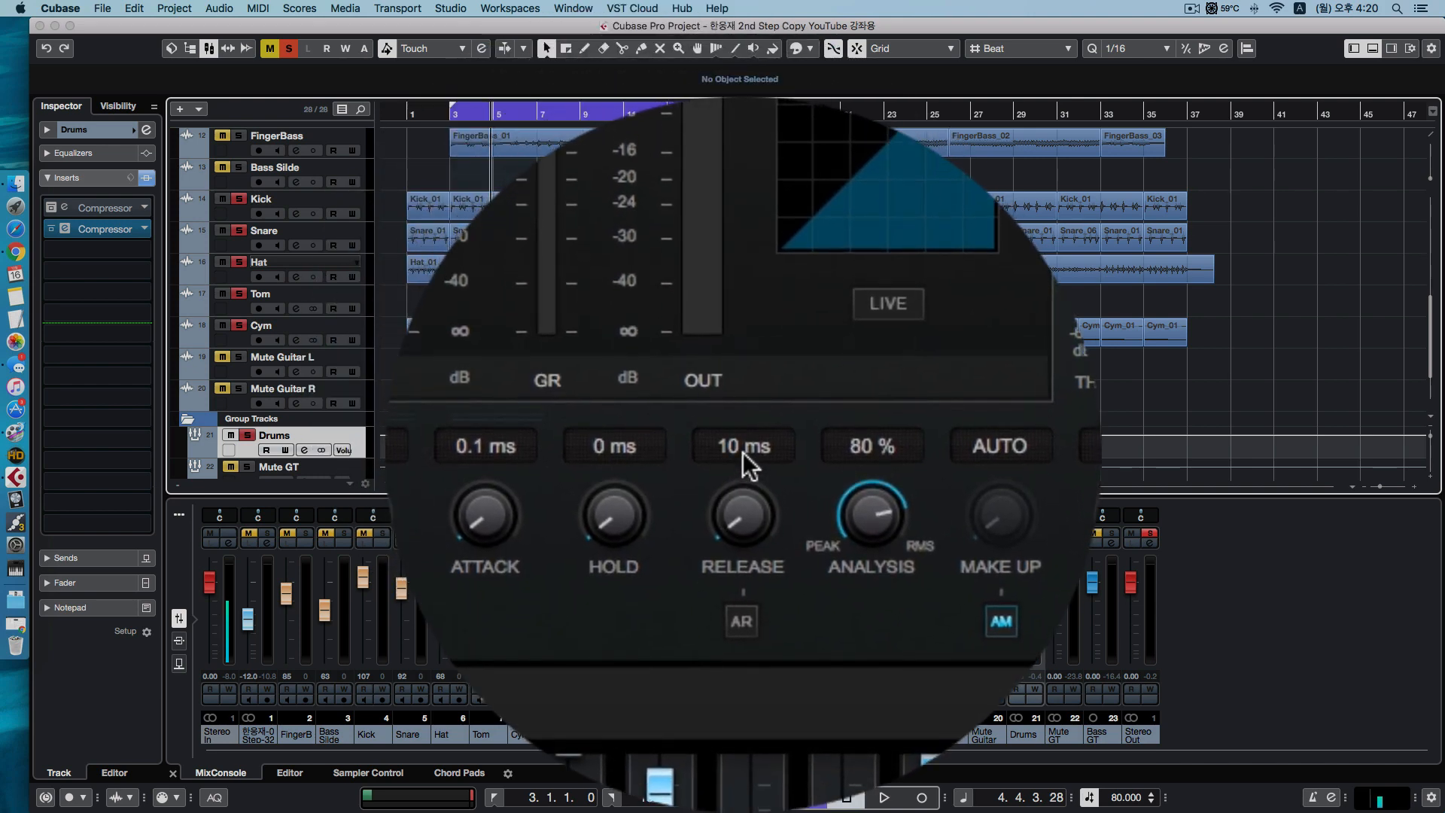
{"action": "left_click", "coordinate": [742, 452]}
{"action": "type", "text": "500"}
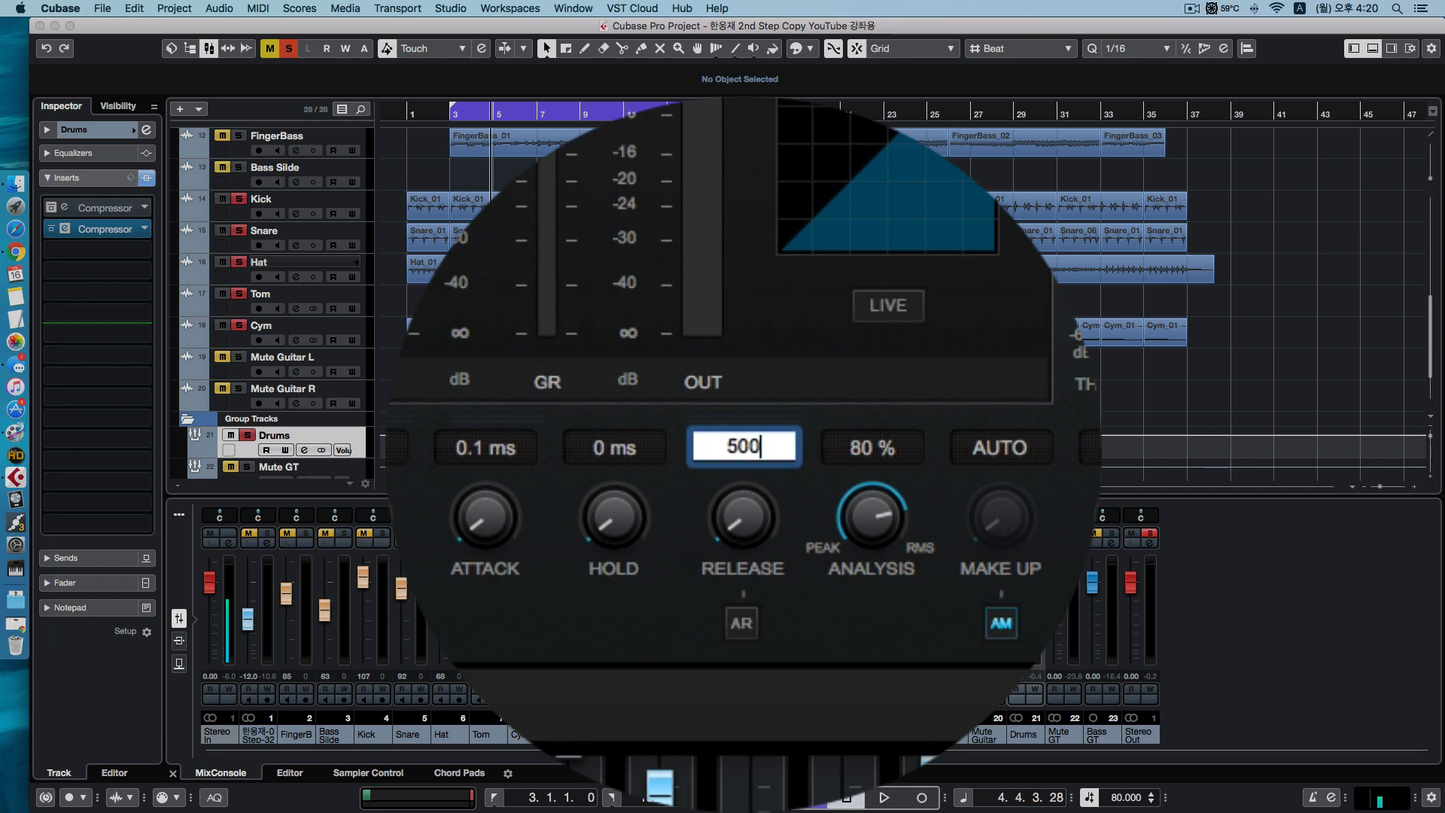
{"action": "key", "text": "Return"}
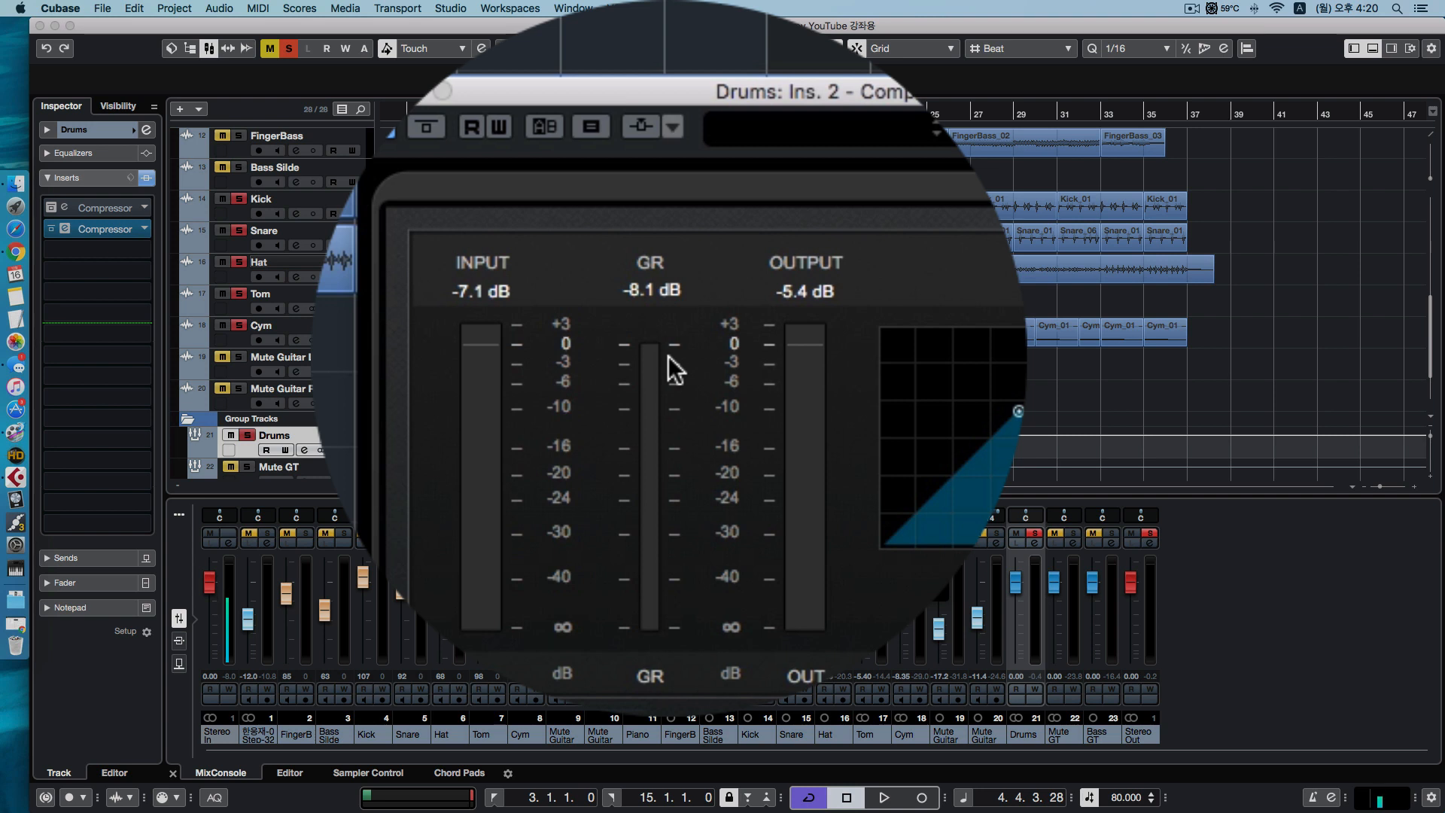
{"action": "key", "text": "space"}
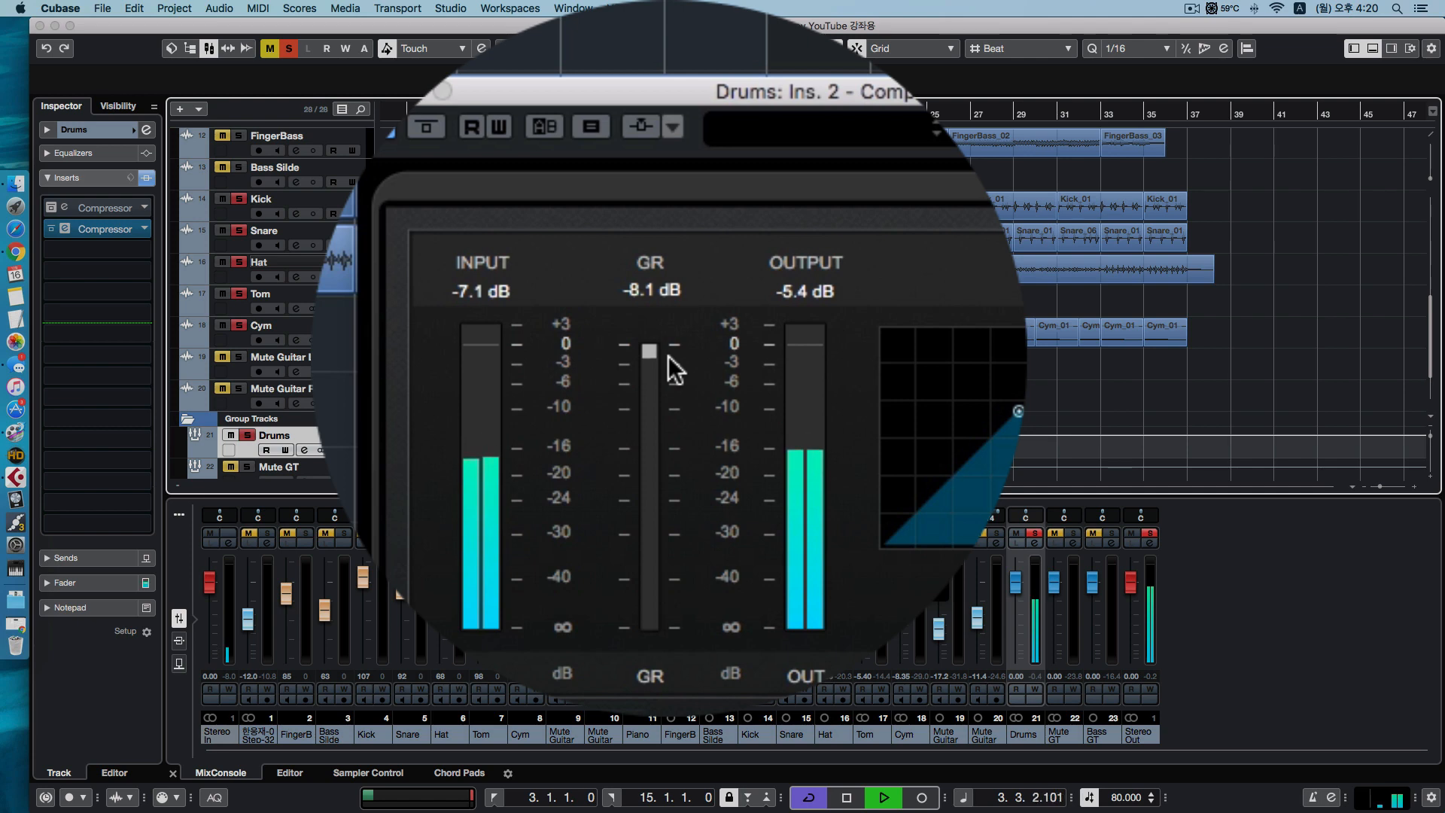
{"action": "key", "text": "space"}
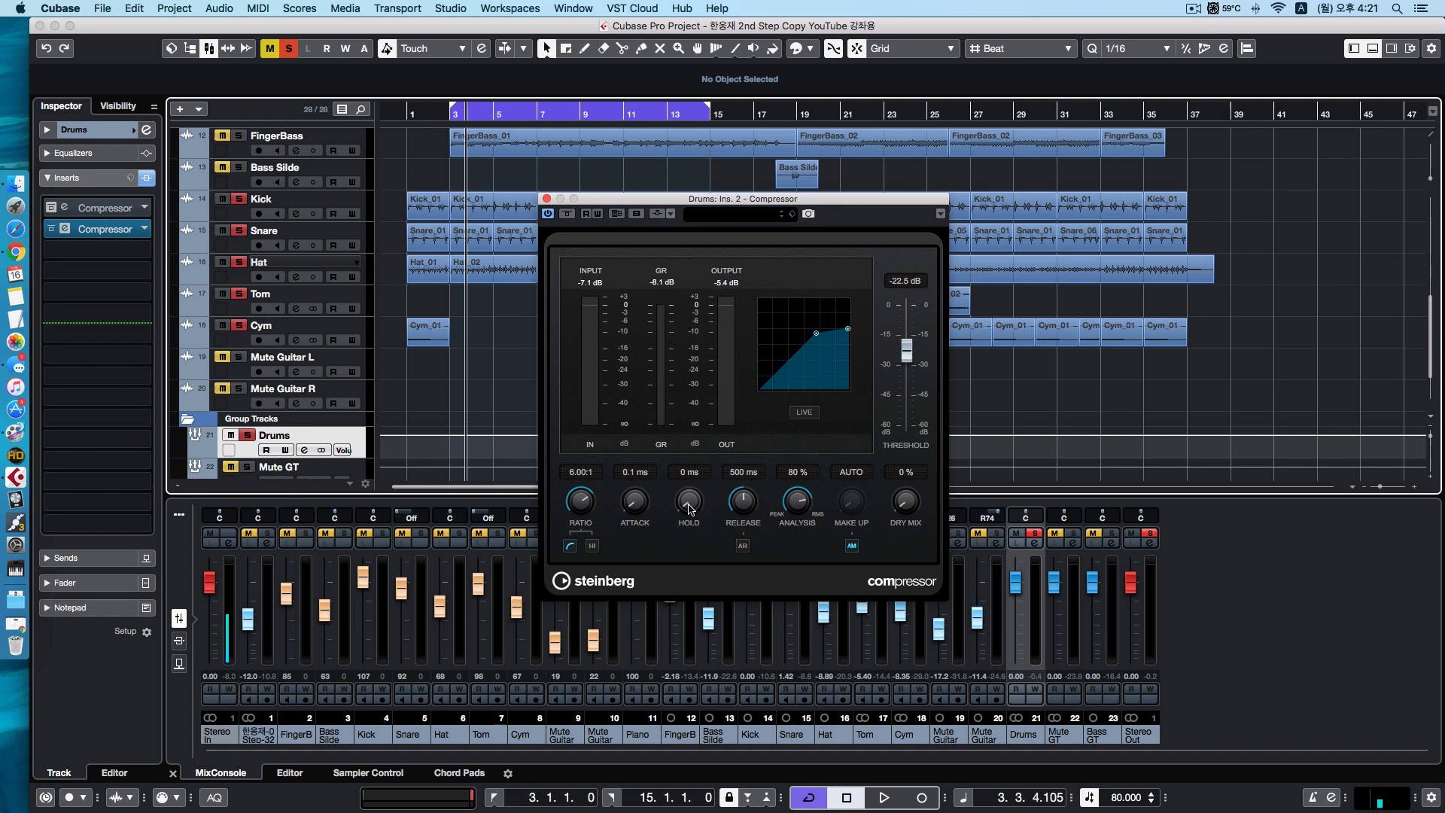
Lower the Compressor's release to 400 ms and play the drums from bar 3
{"action": "left_click_drag", "start_coordinate": [743, 503], "coordinate": [743, 515]}
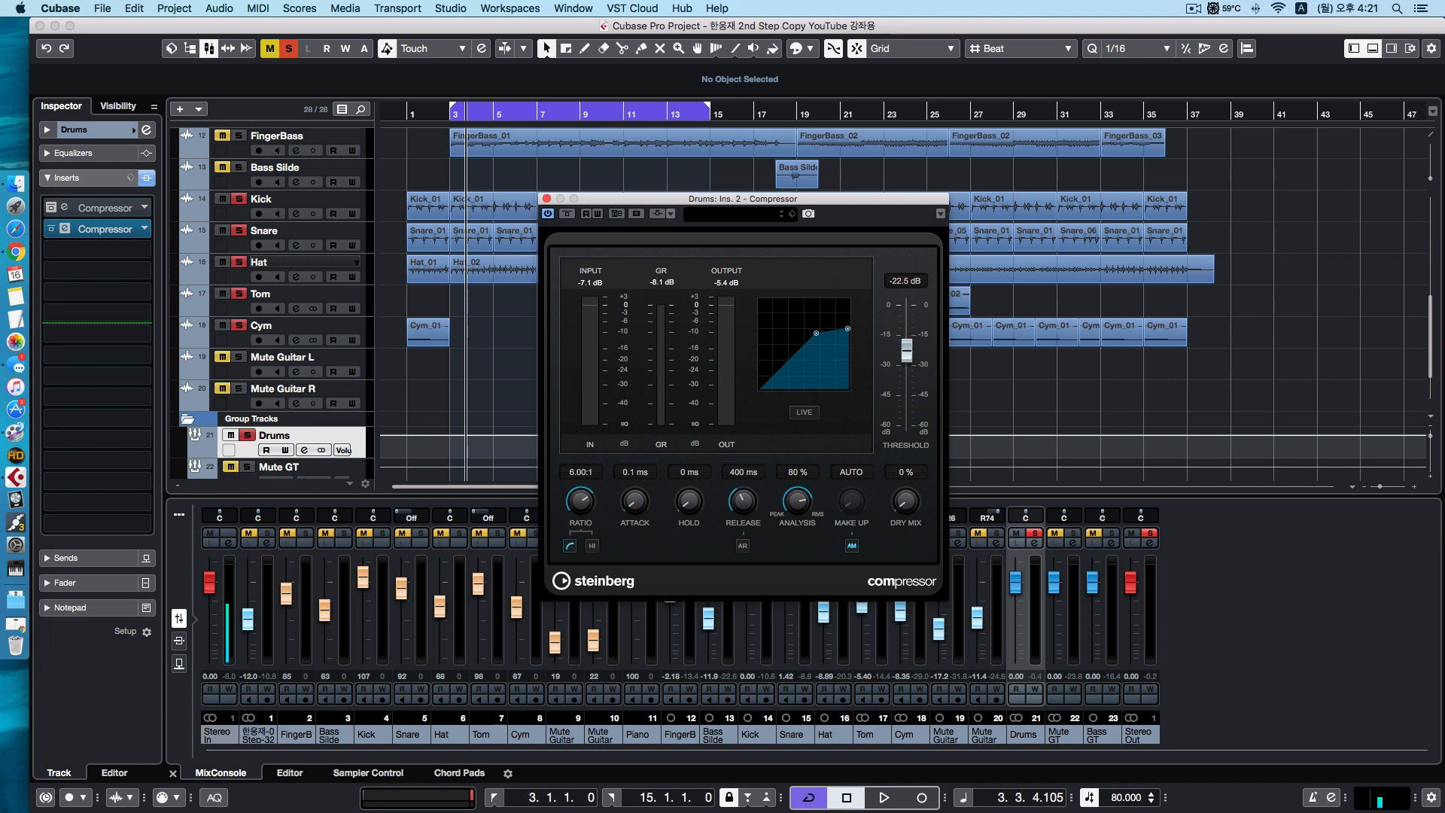
{"action": "key", "text": "space"}
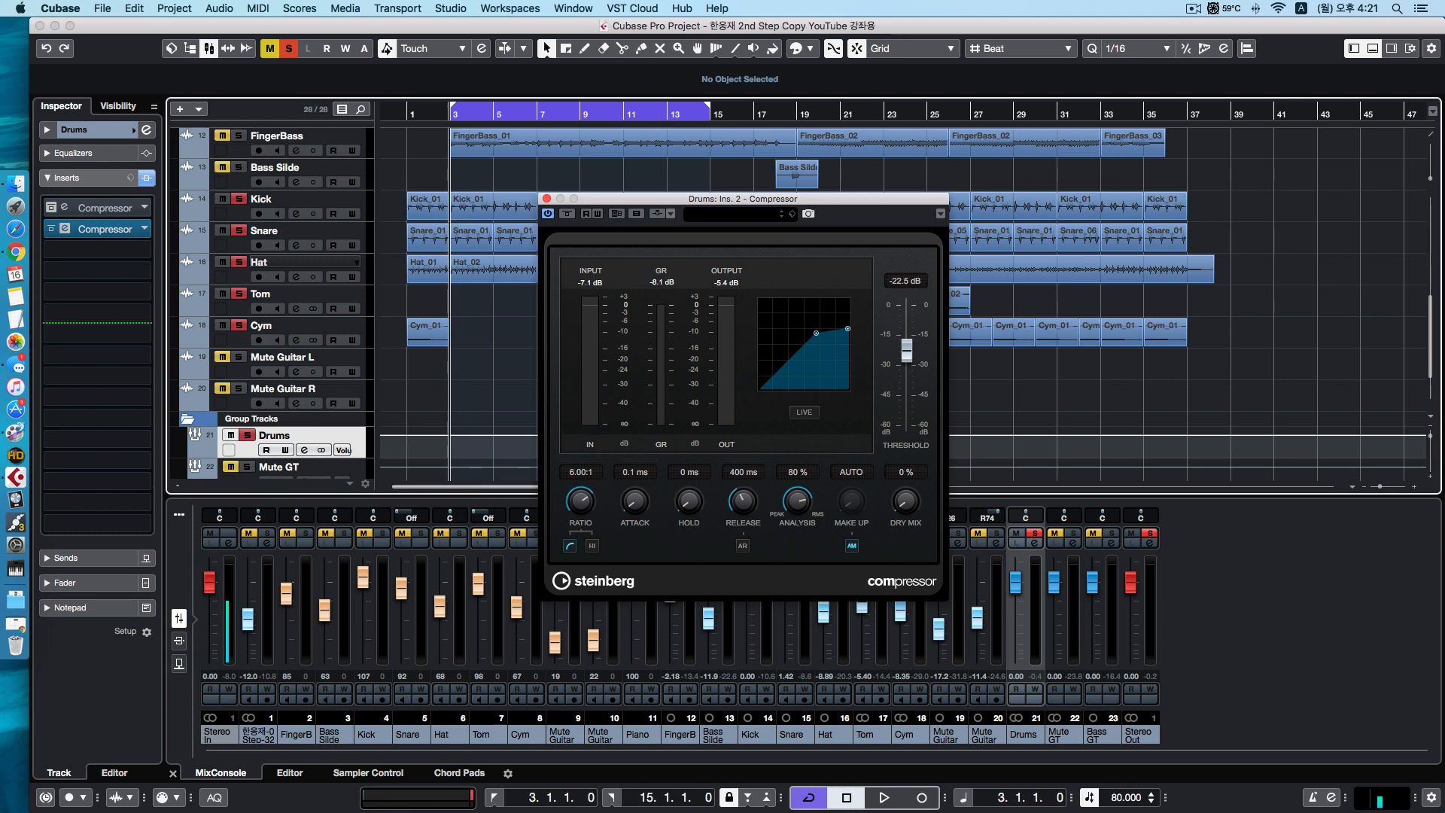
{"action": "key", "text": "space"}
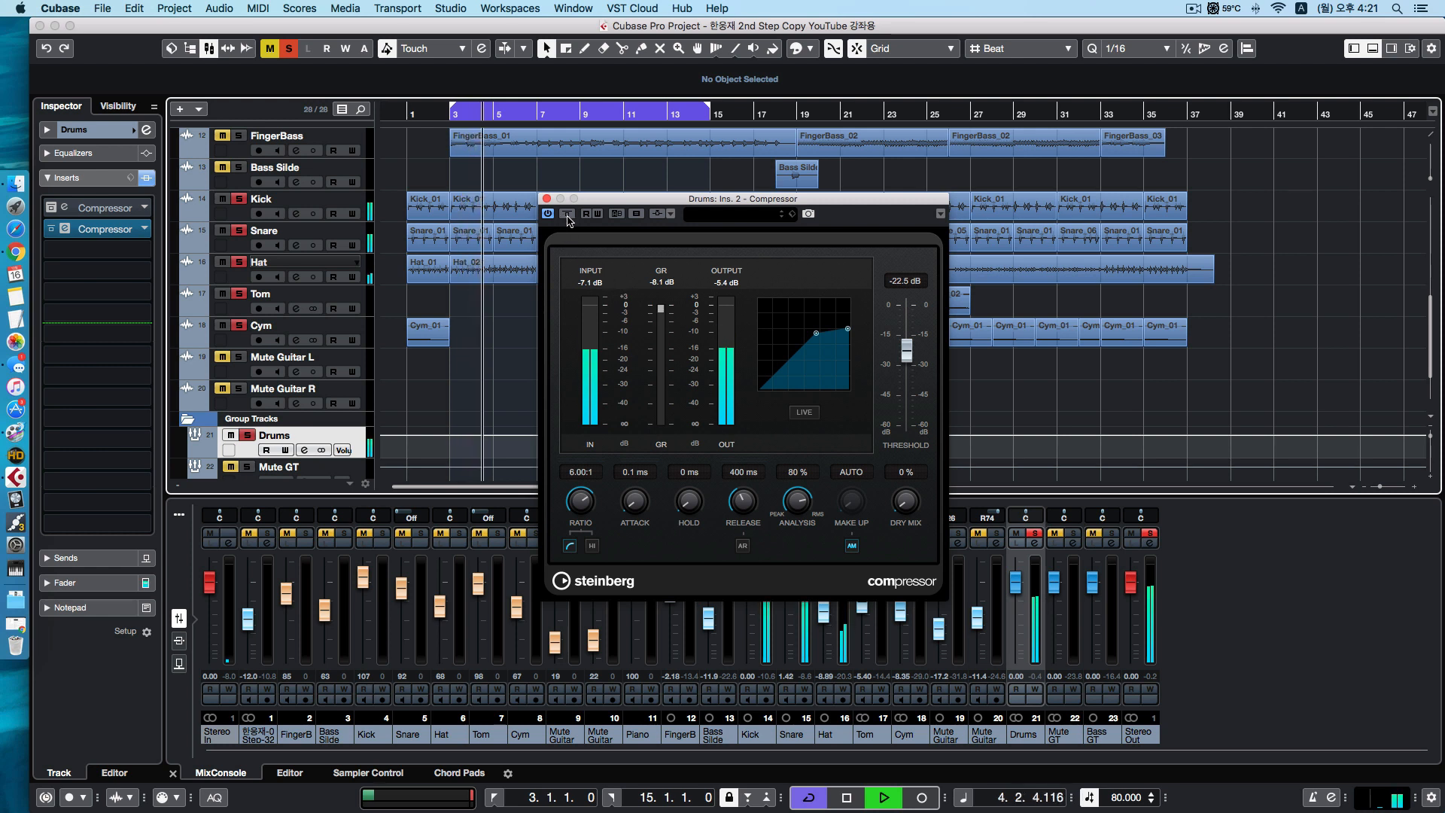
{"action": "key", "text": "space"}
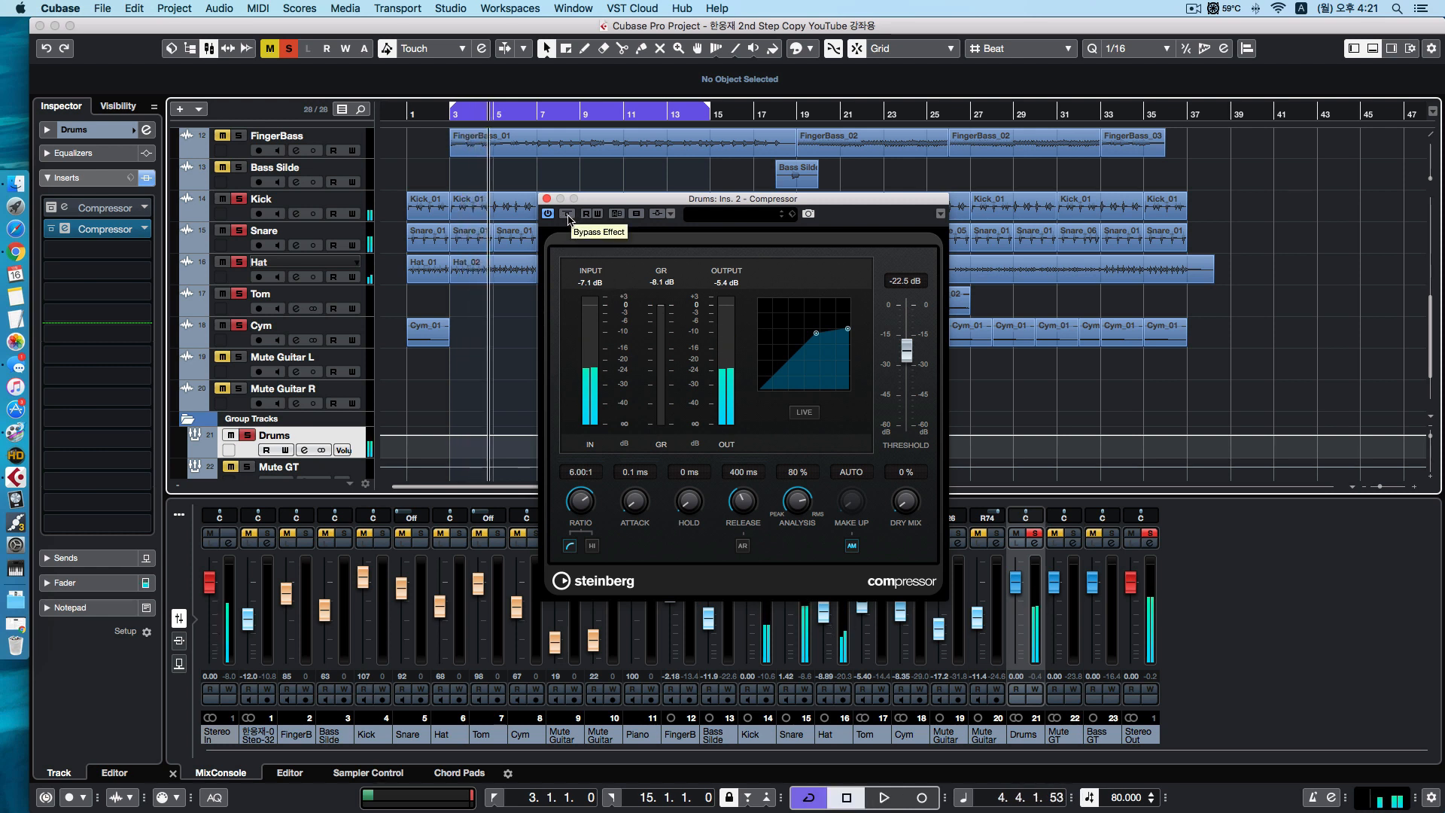
Compare the drums with the Compressor bypassed and active by playing both versions from bar 3
{"action": "left_click", "coordinate": [568, 215]}
{"action": "key", "text": "space"}
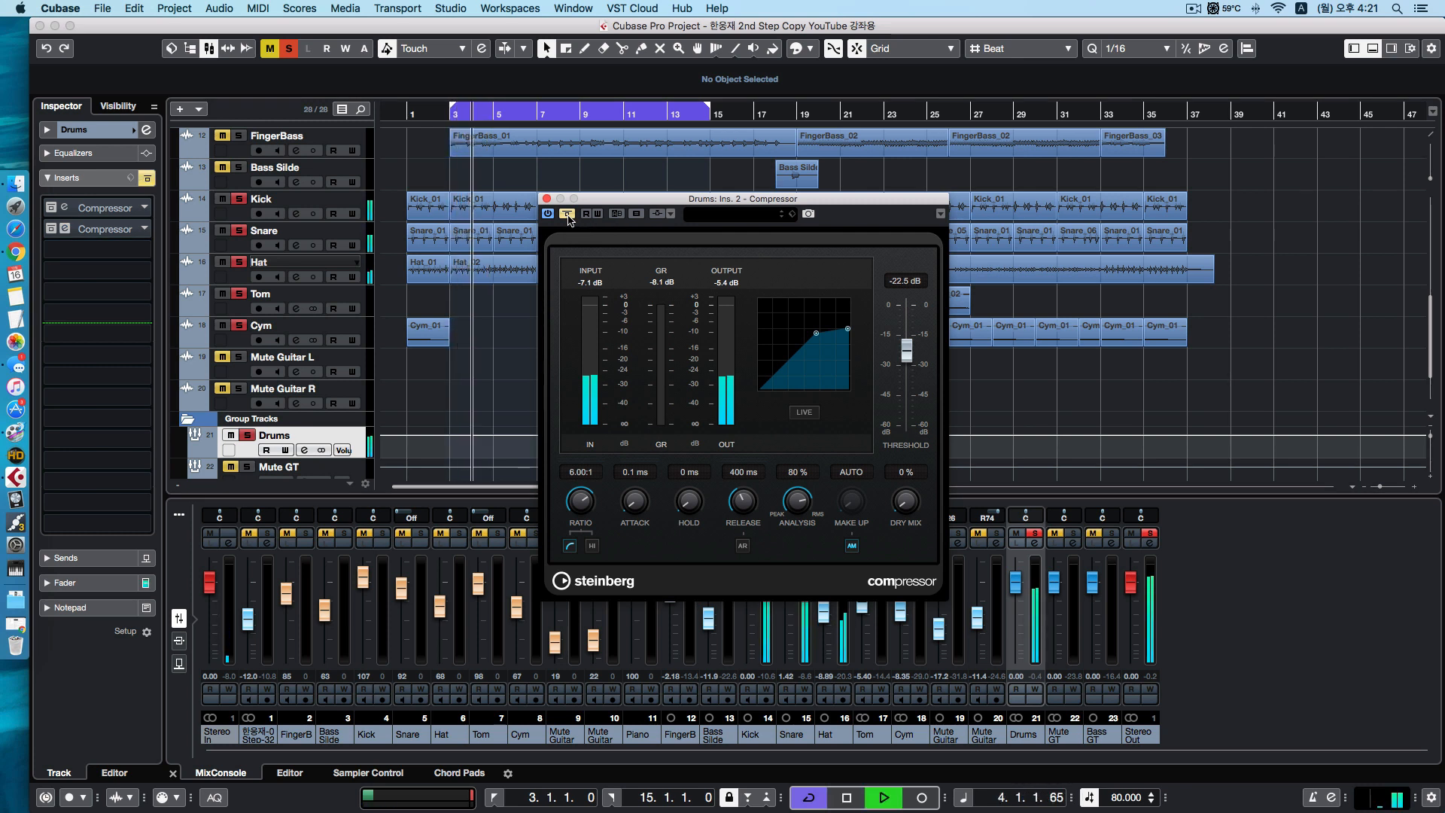
{"action": "key", "text": "space"}
{"action": "left_click", "coordinate": [572, 217]}
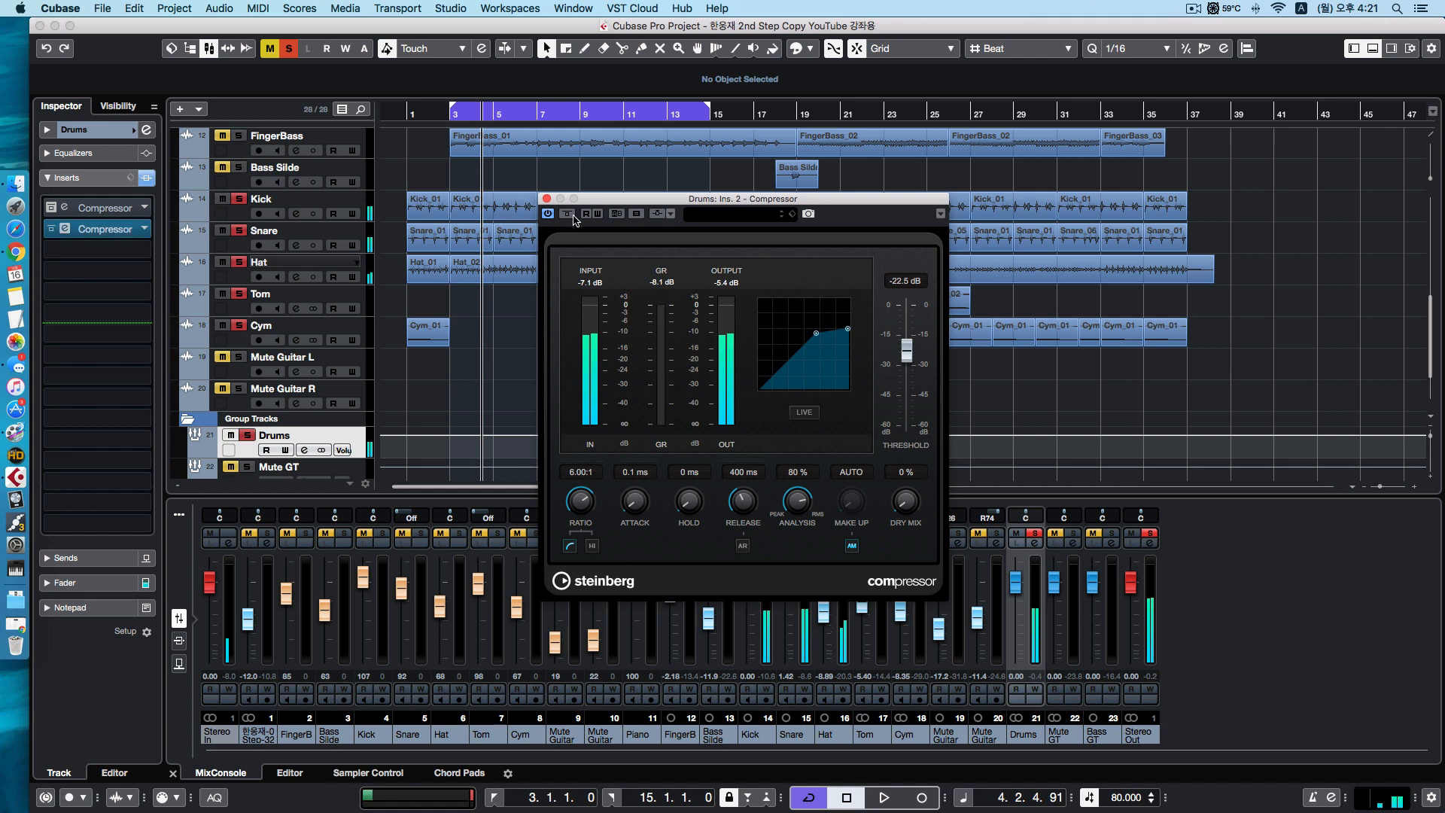
{"action": "key", "text": "space"}
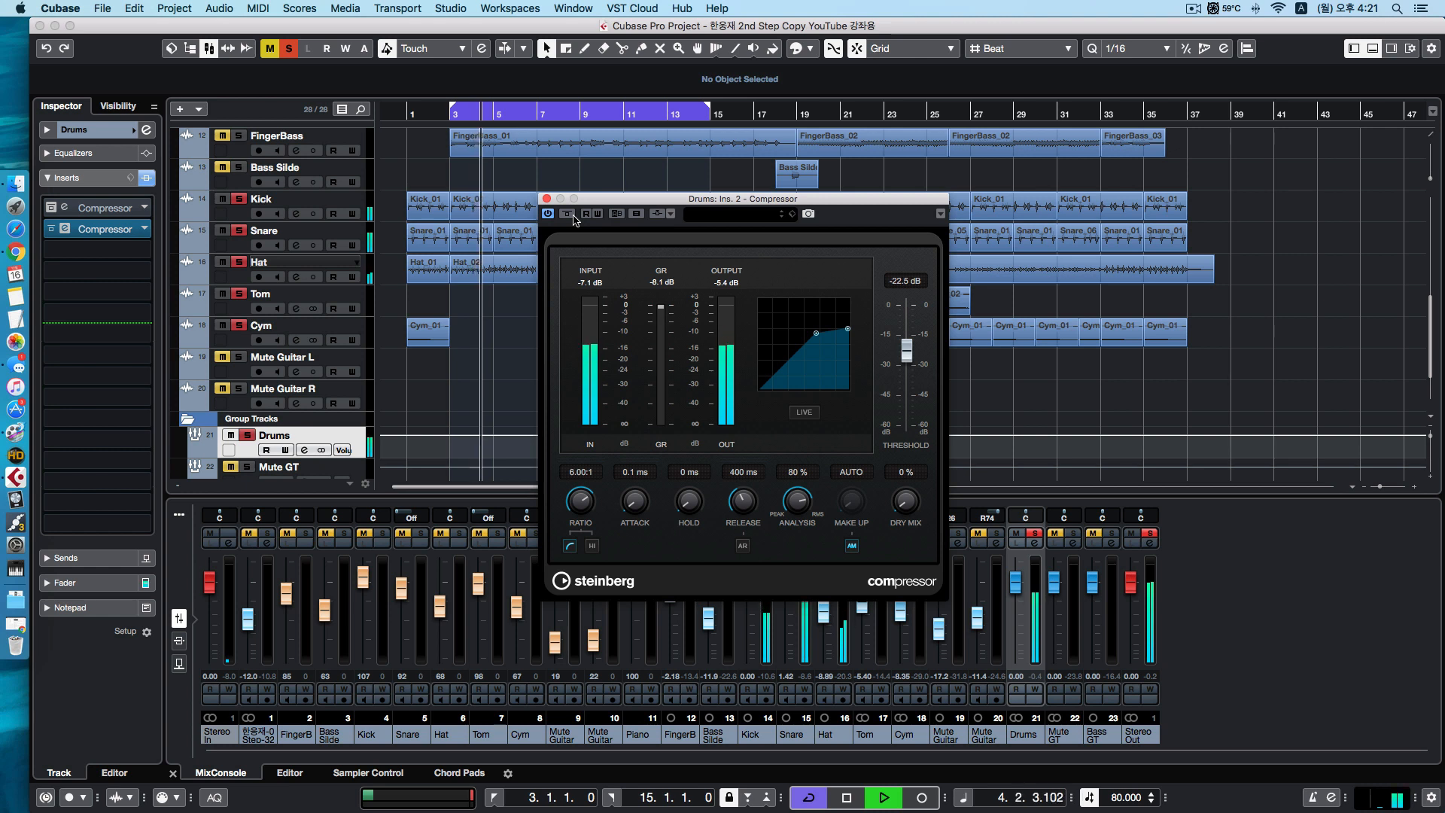
{"action": "key", "text": "space"}
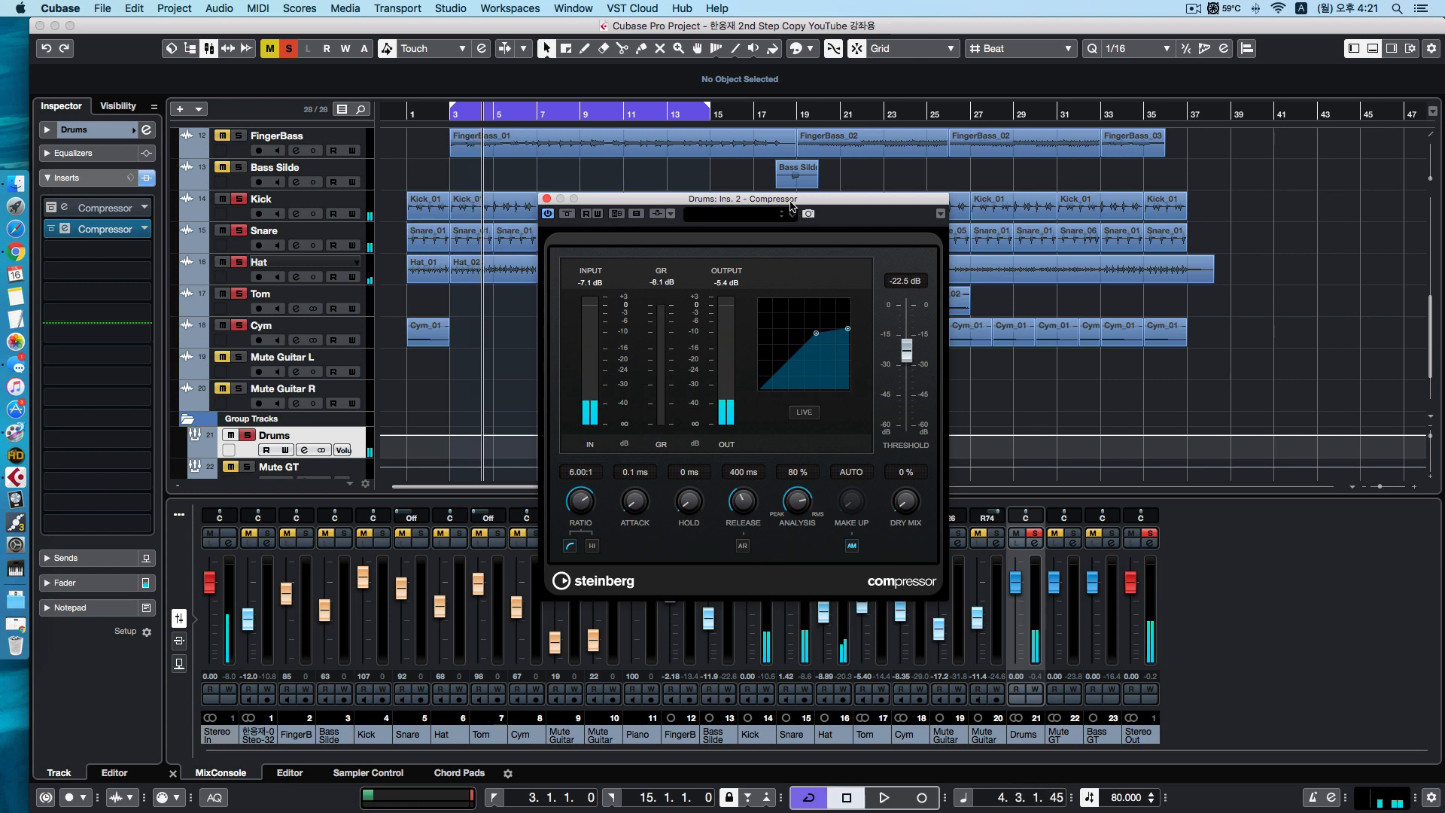
Raise the Compressor's release to 460 ms, enable Auto Release and play the drums
{"action": "left_click_drag", "start_coordinate": [791, 205], "coordinate": [795, 205]}
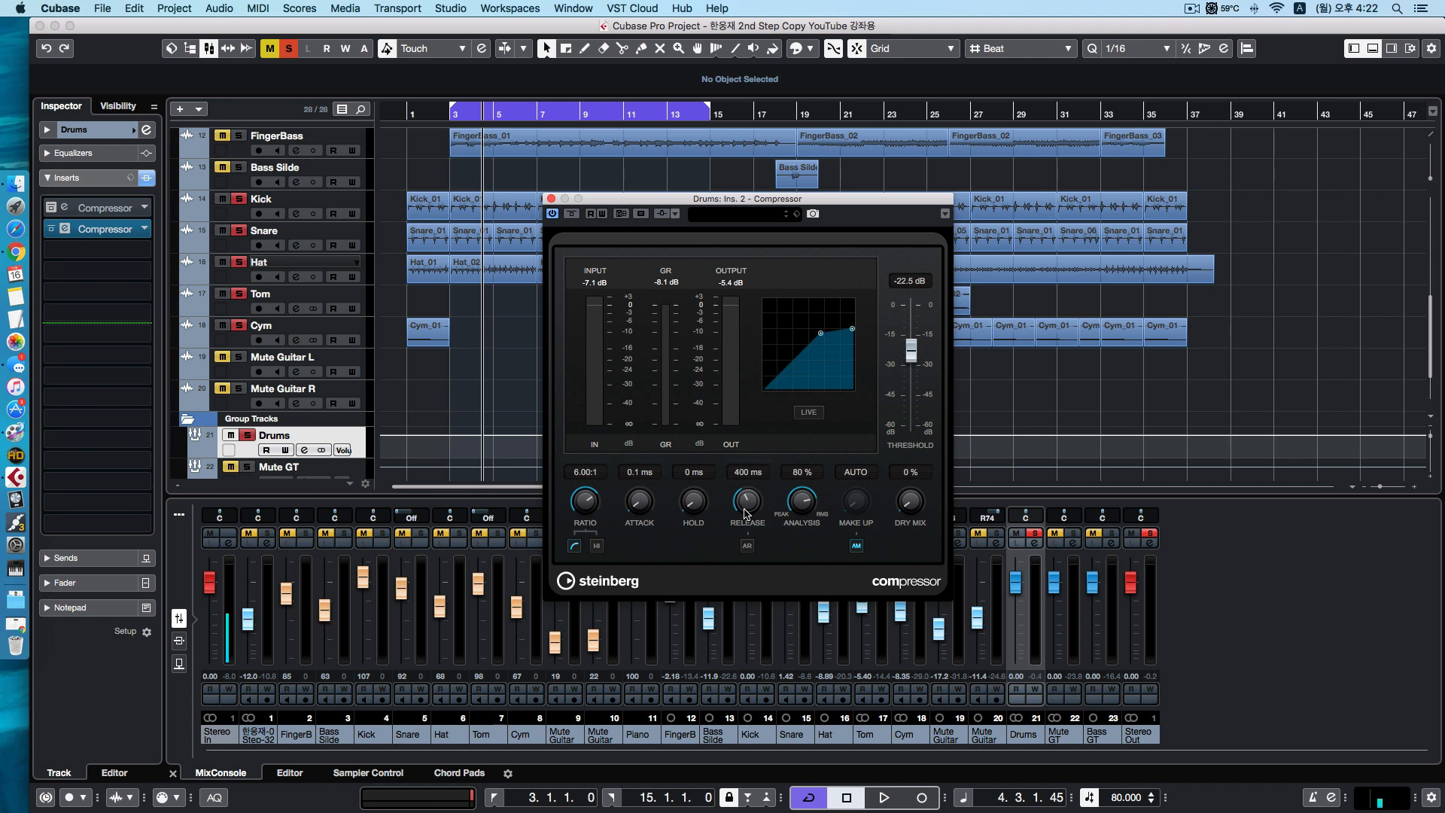
{"action": "left_click_drag", "start_coordinate": [745, 513], "coordinate": [753, 497]}
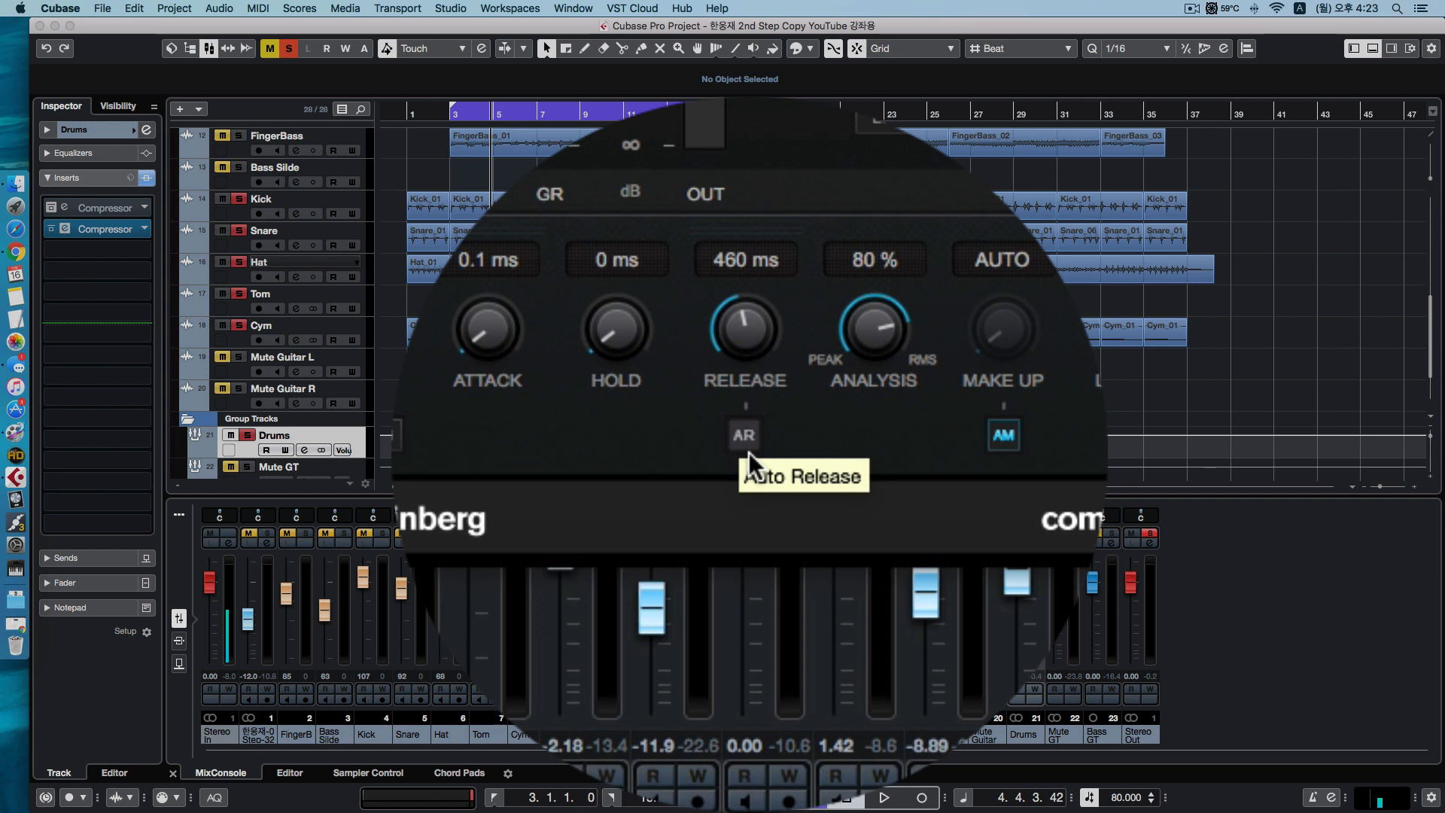
{"action": "left_click", "coordinate": [748, 452]}
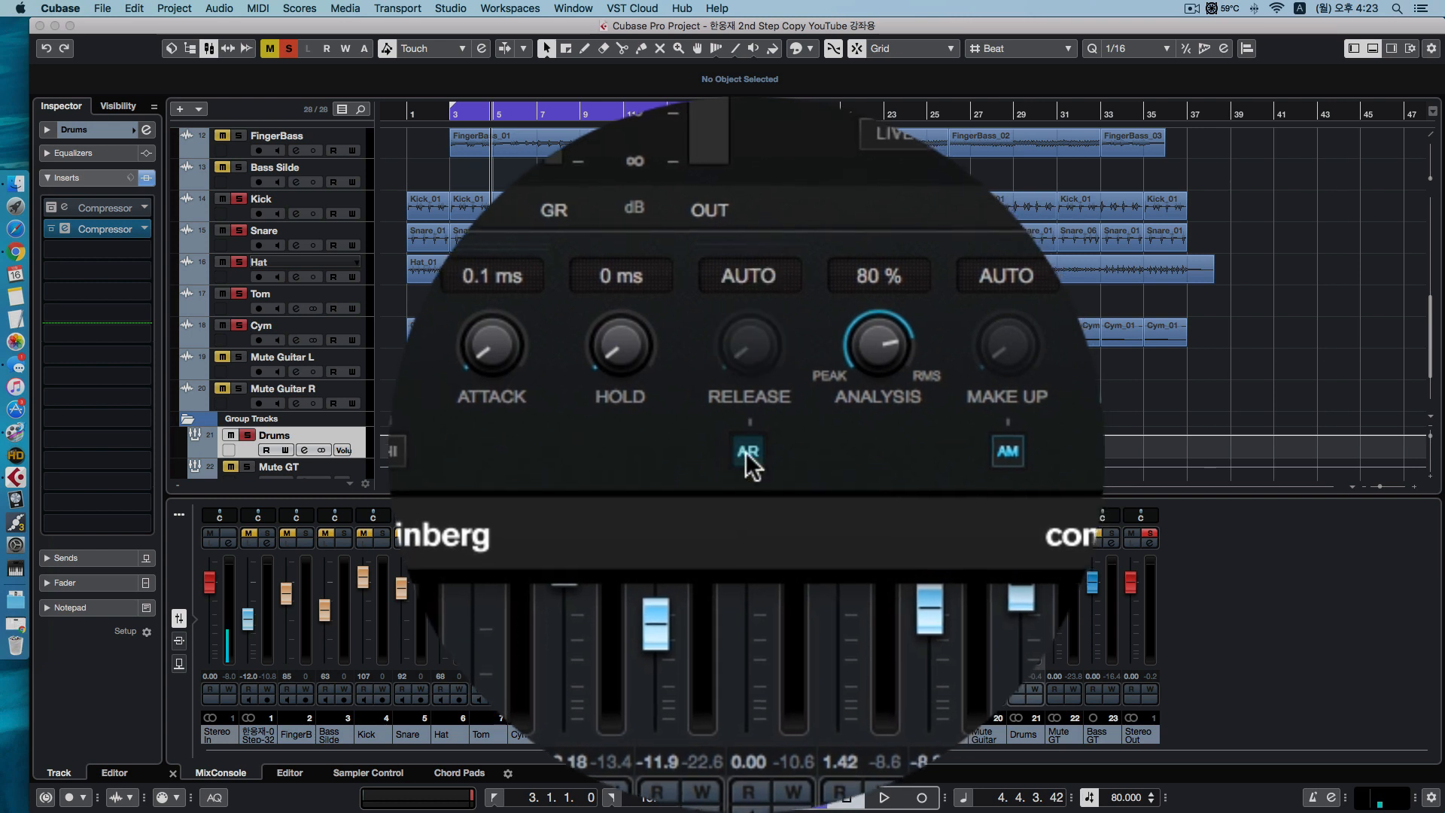
{"action": "key", "text": "space"}
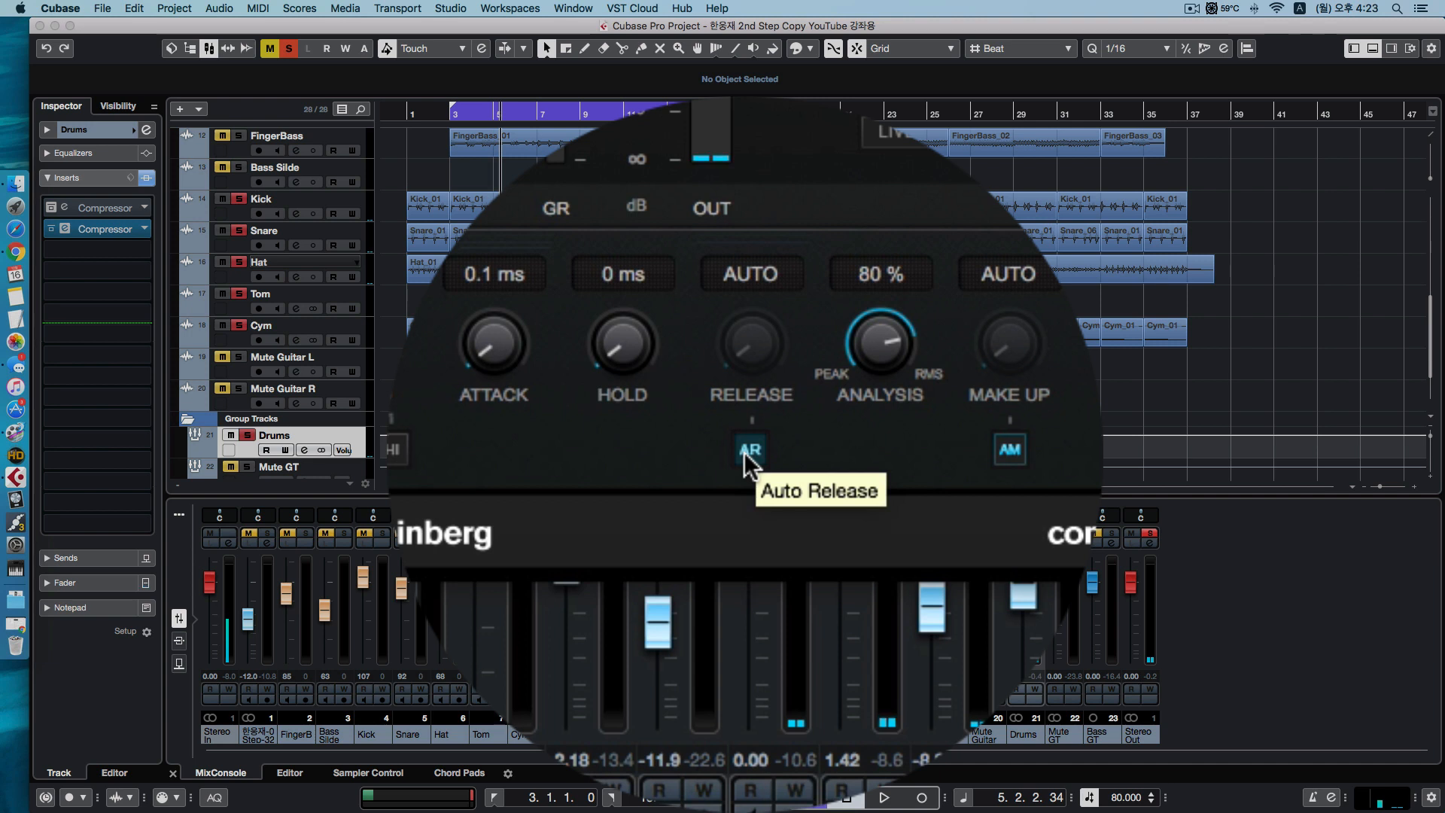
Turn off Auto Release and lower the Compressor's release to 282 ms, briefly trying the automatic mode once more
{"action": "left_click", "coordinate": [744, 451]}
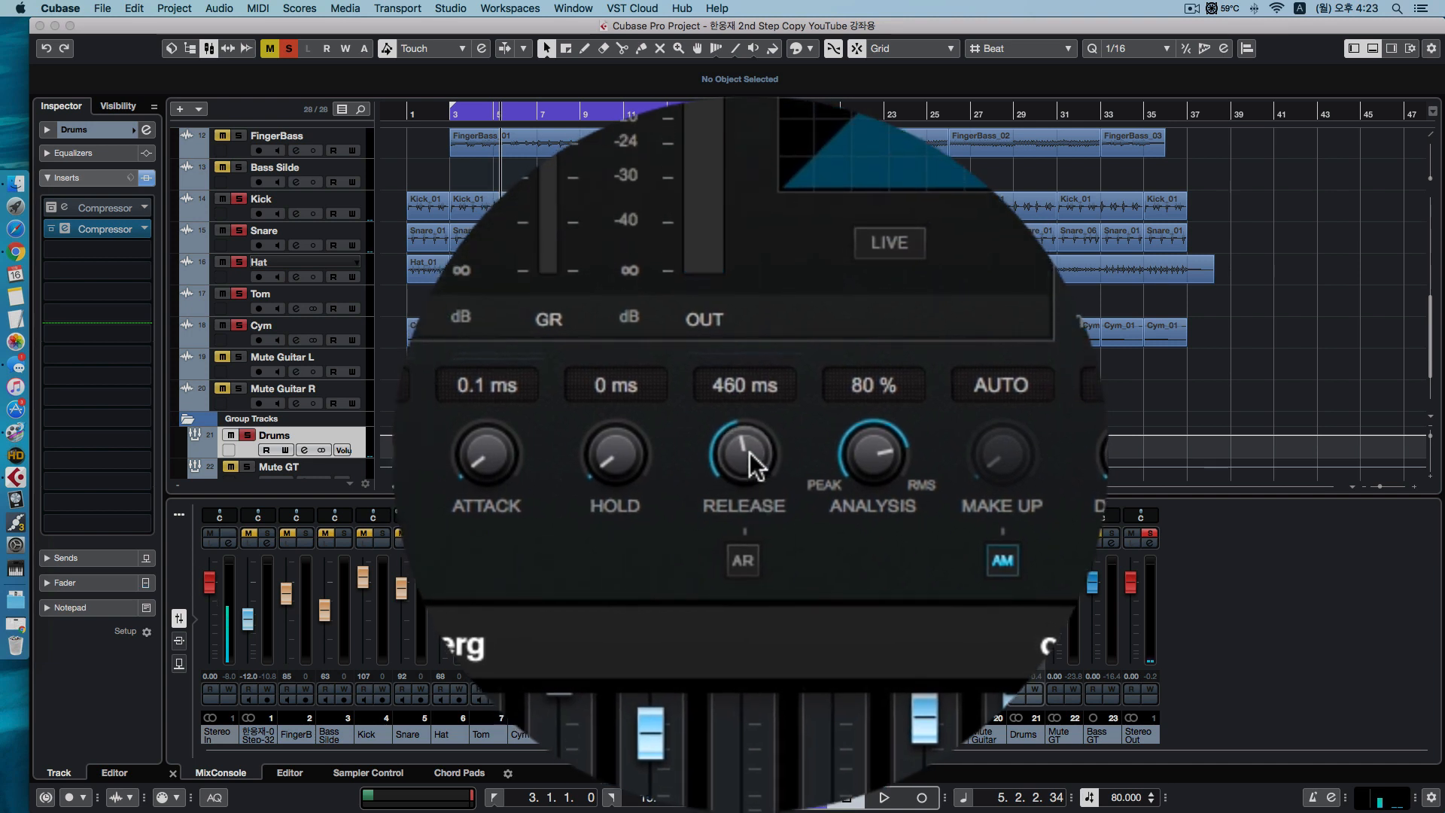
{"action": "left_click_drag", "start_coordinate": [748, 451], "coordinate": [743, 451]}
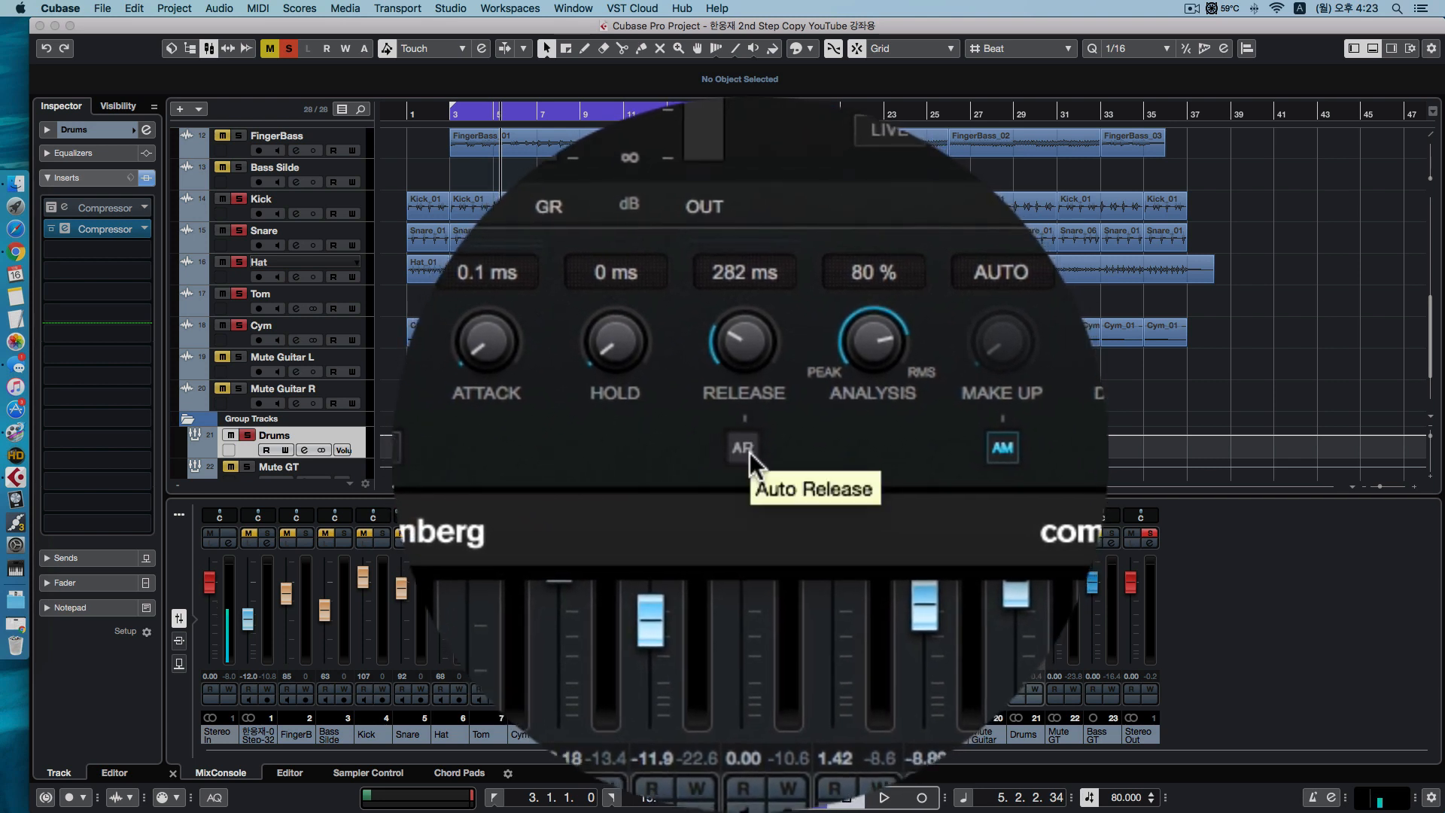
{"action": "left_click", "coordinate": [748, 452]}
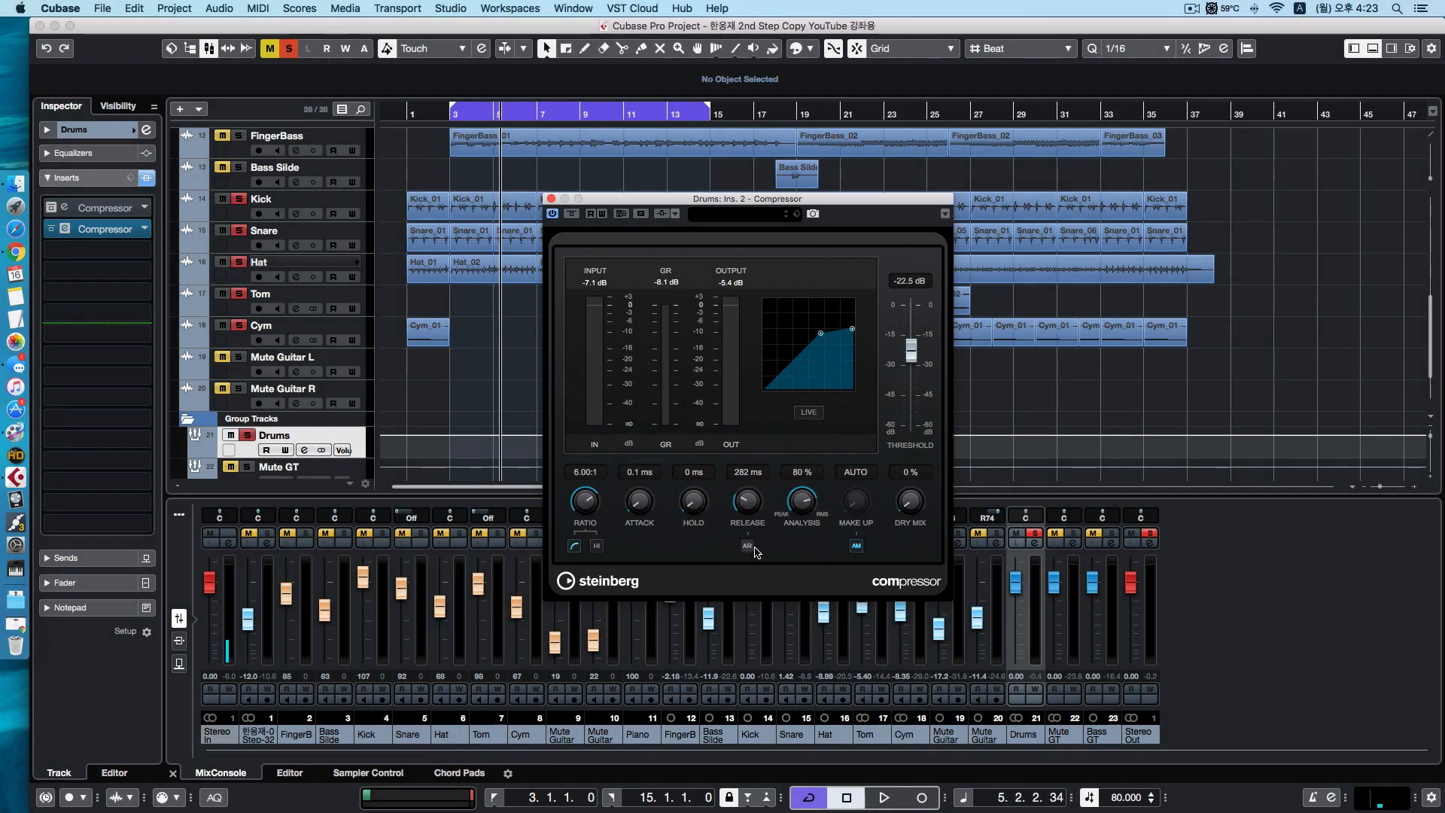
{"action": "left_click", "coordinate": [749, 546]}
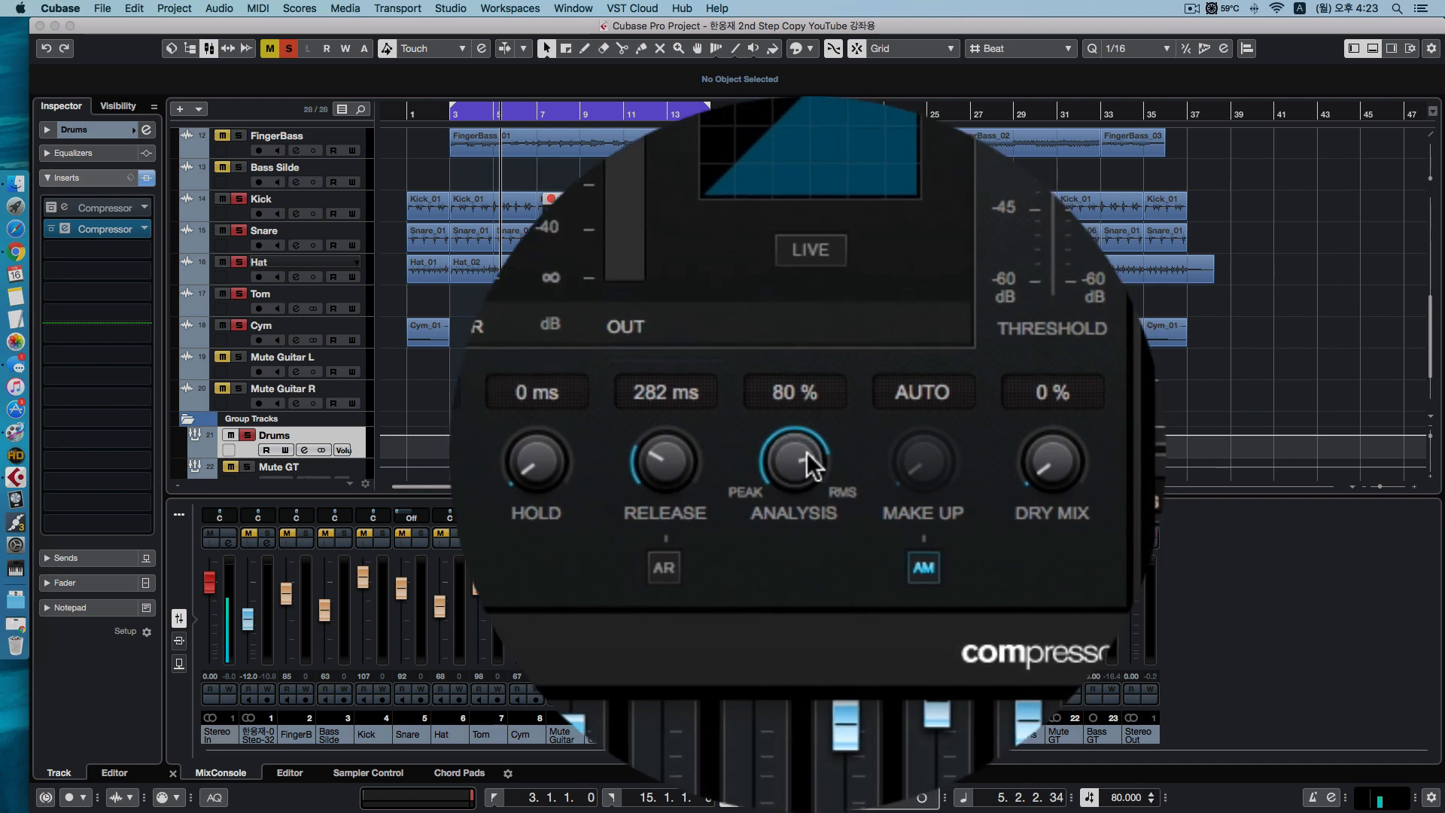
Set the Compressor's Analysis fully to peak at 0% and play the drums from bar 3
{"action": "mouse_move", "coordinate": [806, 452]}
{"action": "left_mouse_down"}
{"action": "mouse_move", "coordinate": [804, 636]}
{"action": "mouse_move", "coordinate": [806, 452]}
{"action": "mouse_move", "coordinate": [791, 455]}
{"action": "left_mouse_up"}
{"action": "key", "text": "KP_1"}
{"action": "key", "text": "space"}
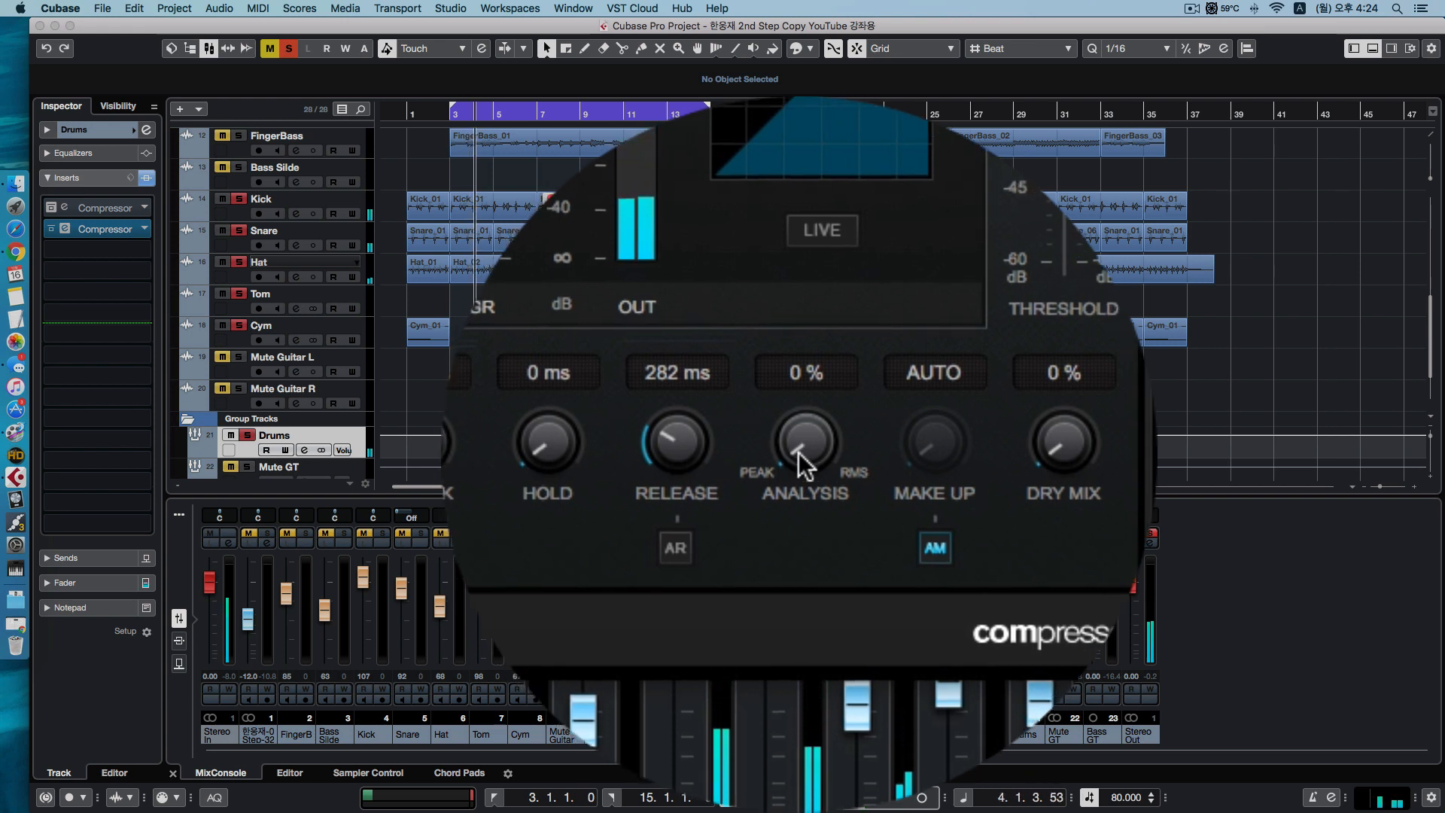
Raise the Compressor's Analysis toward RMS up to 100%, and set it back to 80%
{"action": "mouse_move", "coordinate": [803, 463]}
{"action": "left_mouse_down"}
{"action": "mouse_move", "coordinate": [801, 418]}
{"action": "mouse_move", "coordinate": [813, 451]}
{"action": "left_mouse_up"}
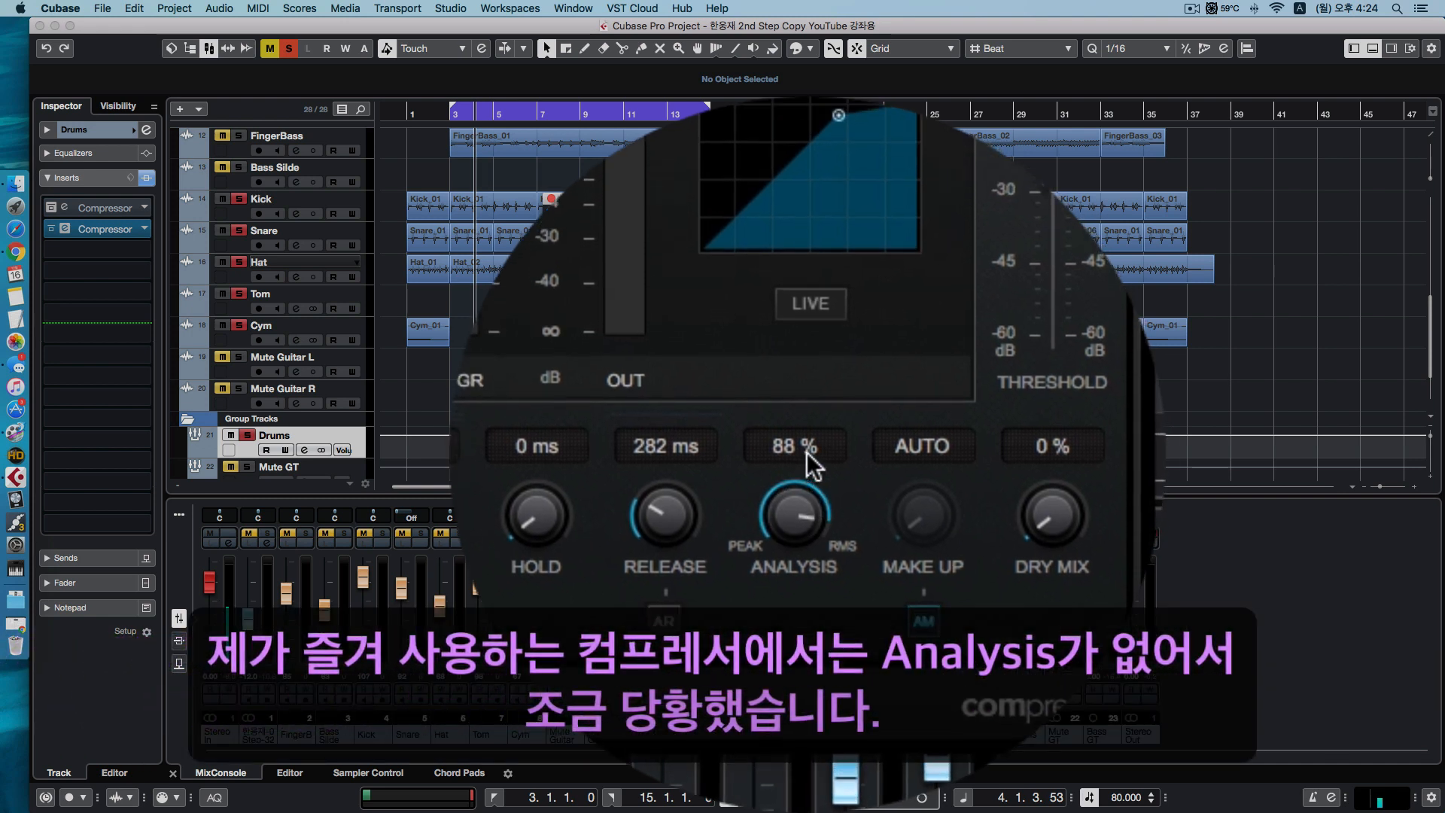
{"action": "left_click", "coordinate": [806, 451]}
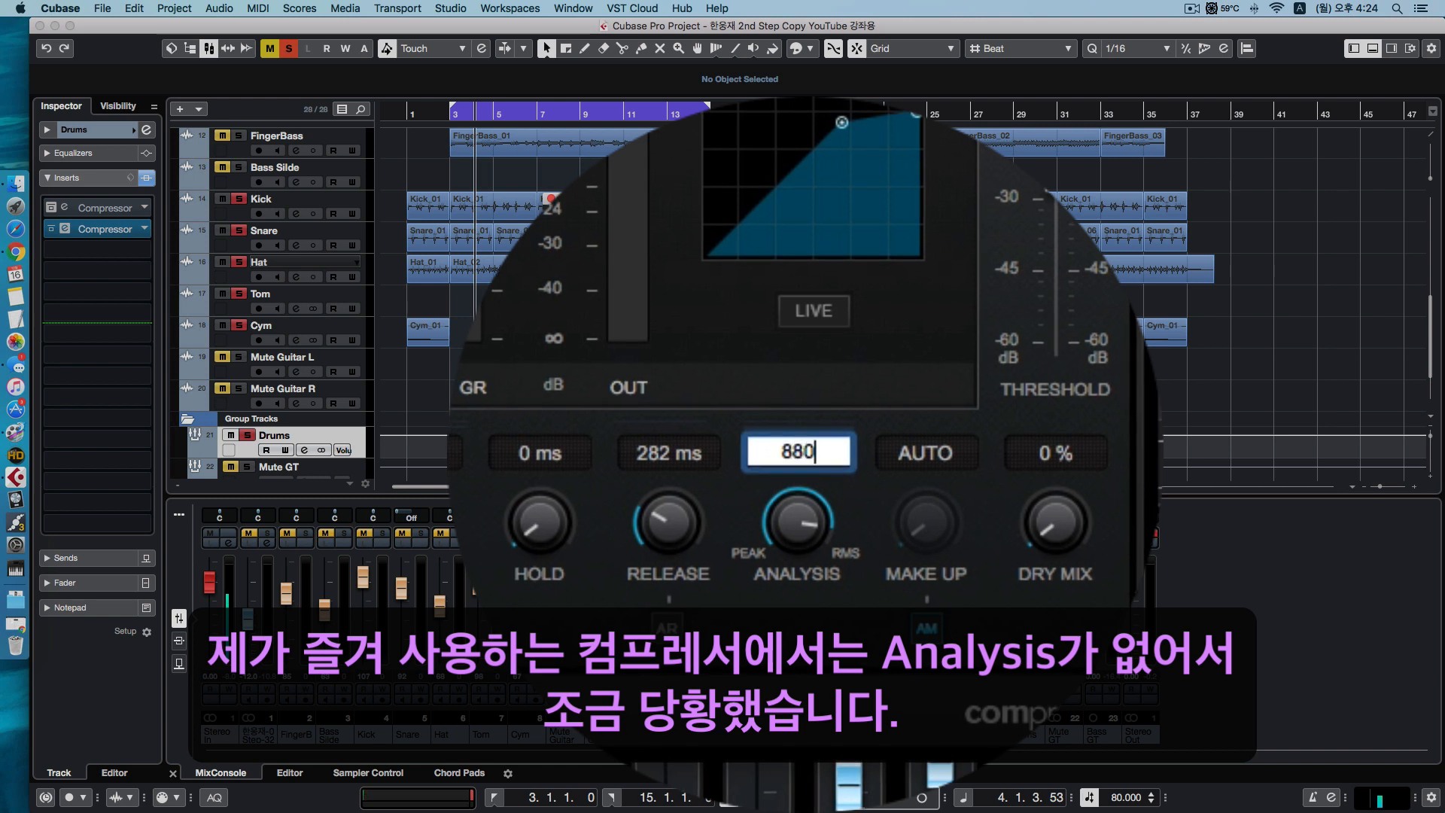
{"action": "type", "text": "880"}
{"action": "key", "text": "Return"}
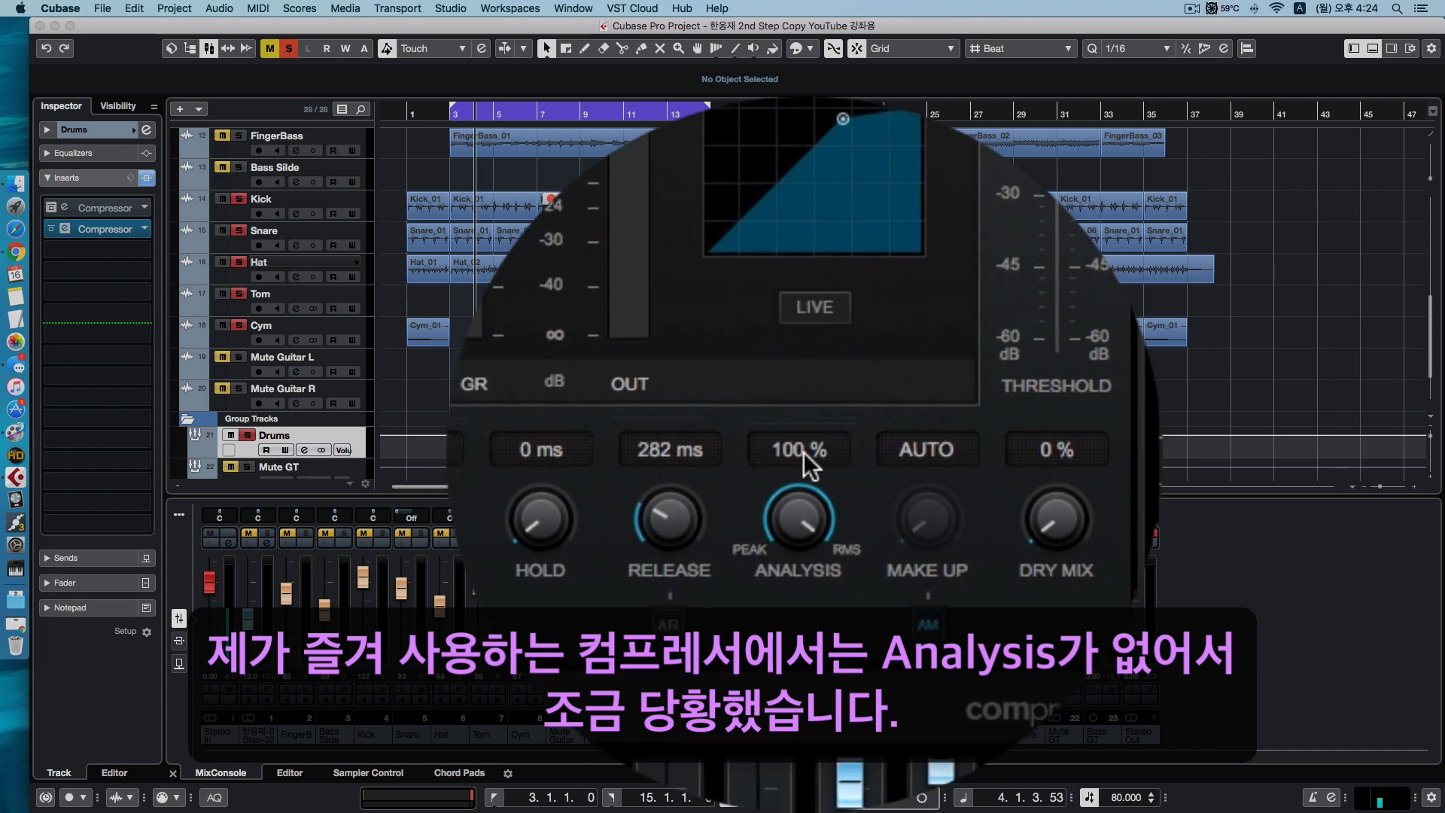
{"action": "left_click", "coordinate": [802, 451]}
{"action": "type", "text": "80"}
{"action": "key", "text": "Return"}
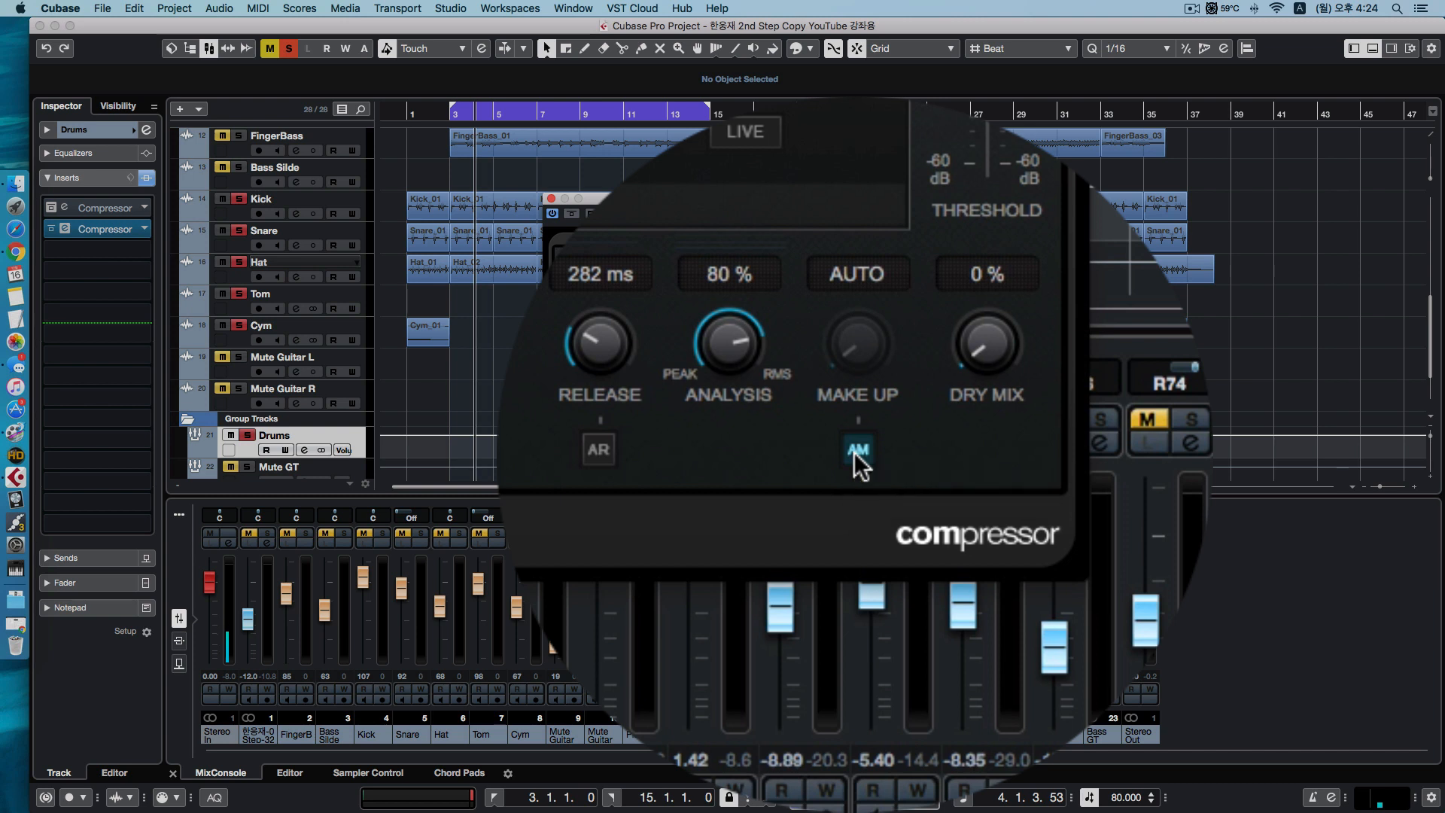
Switch off the Compressor's automatic make-up gain and try different ratios by moving the upper point of the compression curve
{"action": "left_click", "coordinate": [855, 452]}
{"action": "left_click", "coordinate": [855, 451]}
{"action": "left_click", "coordinate": [855, 452]}
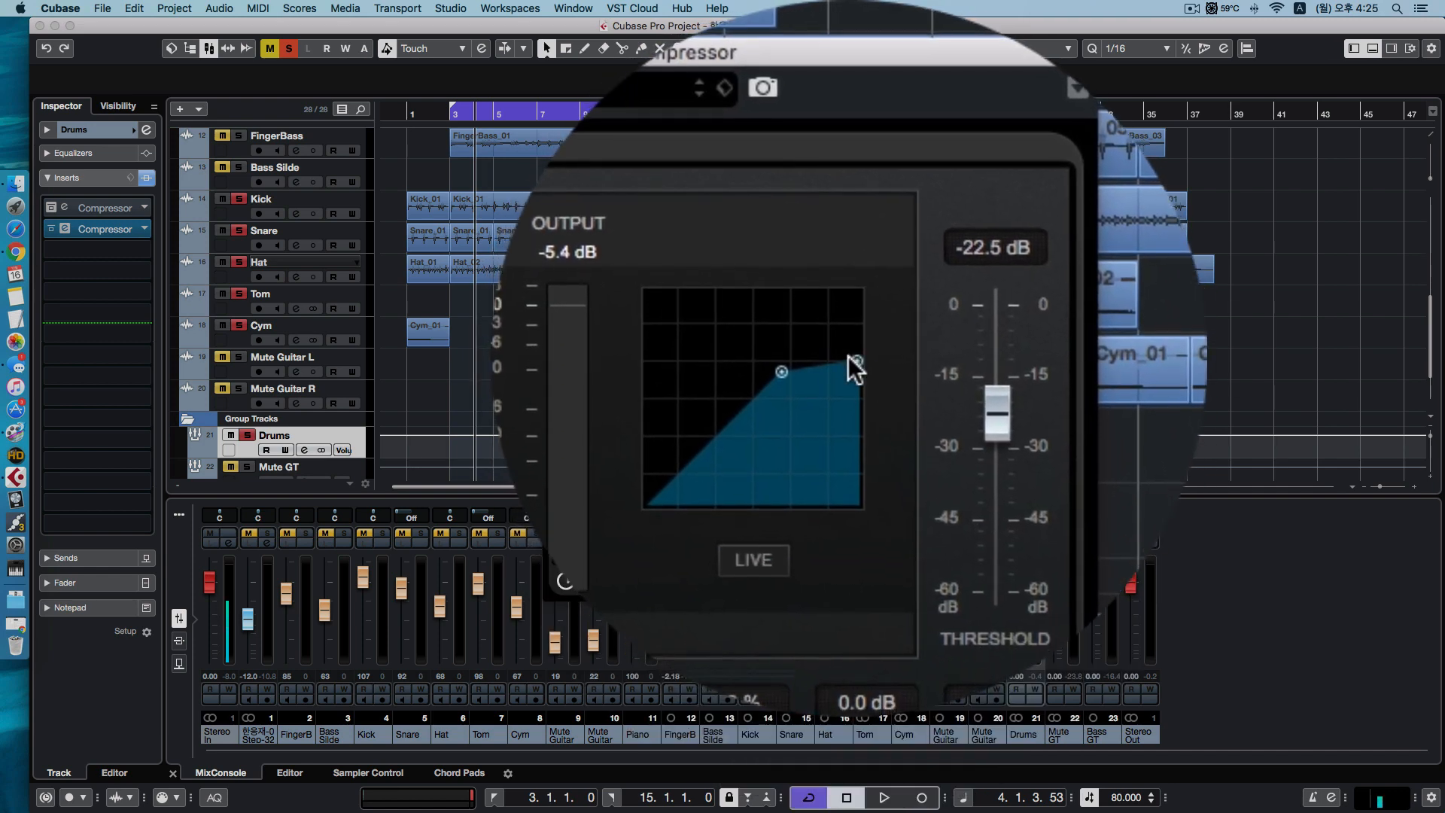
{"action": "left_click_drag", "start_coordinate": [856, 361], "coordinate": [858, 294]}
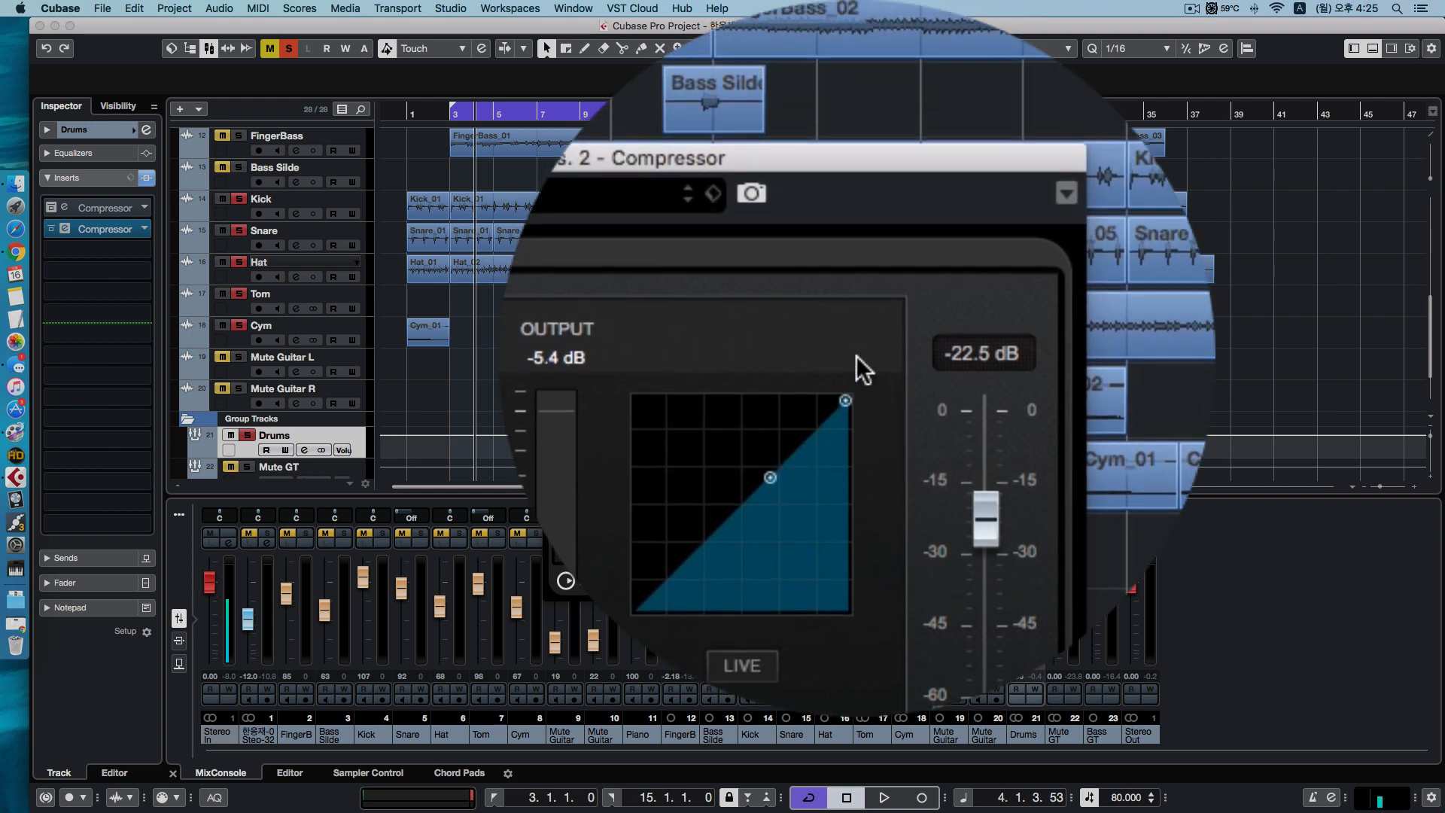
{"action": "left_click_drag", "start_coordinate": [856, 356], "coordinate": [859, 449]}
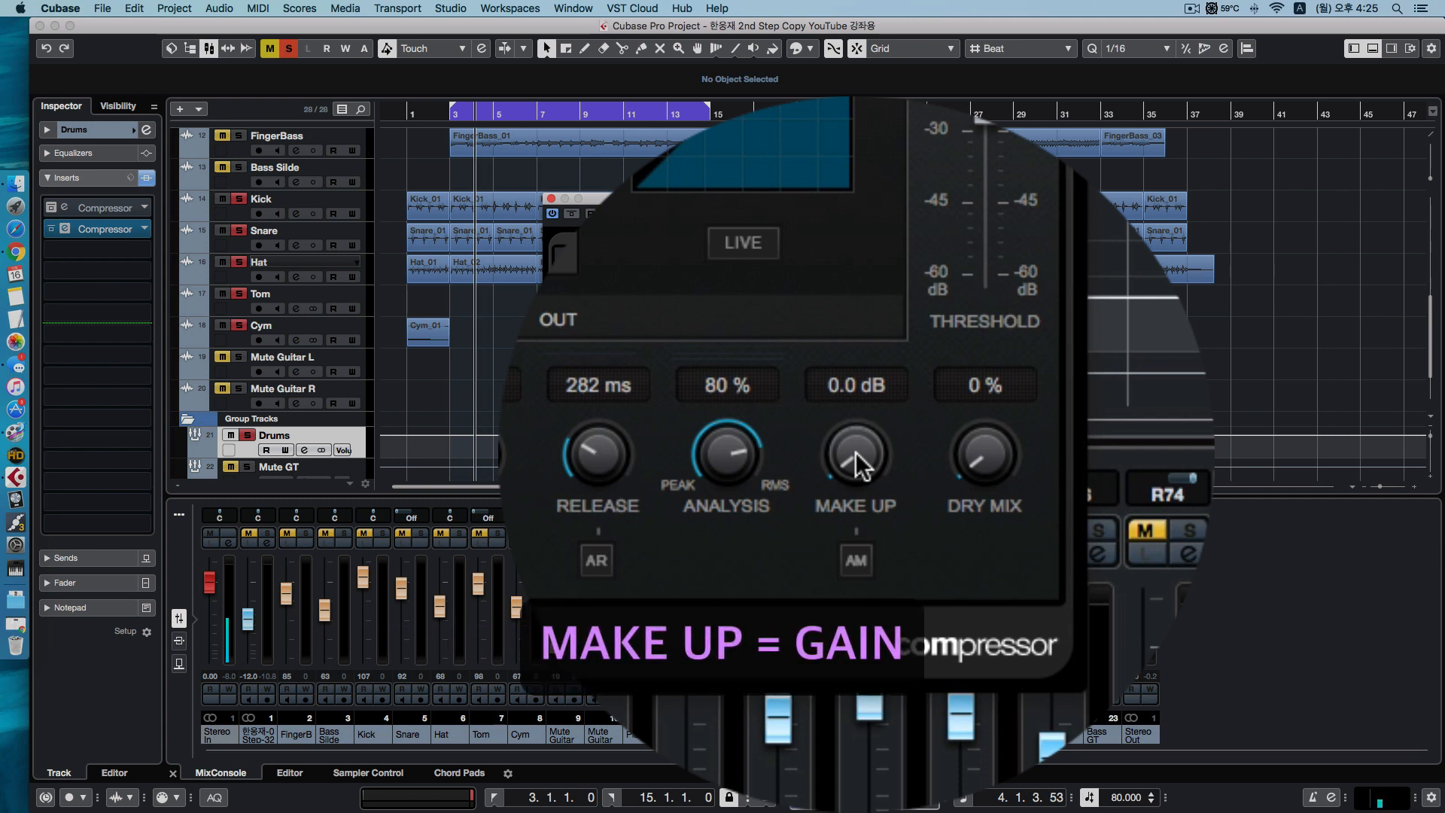
Raise the Compressor's make-up gain to 3.0 dB and play the drums from bar 3, watching the gain reduction and output meters
{"action": "left_click_drag", "start_coordinate": [857, 455], "coordinate": [861, 451]}
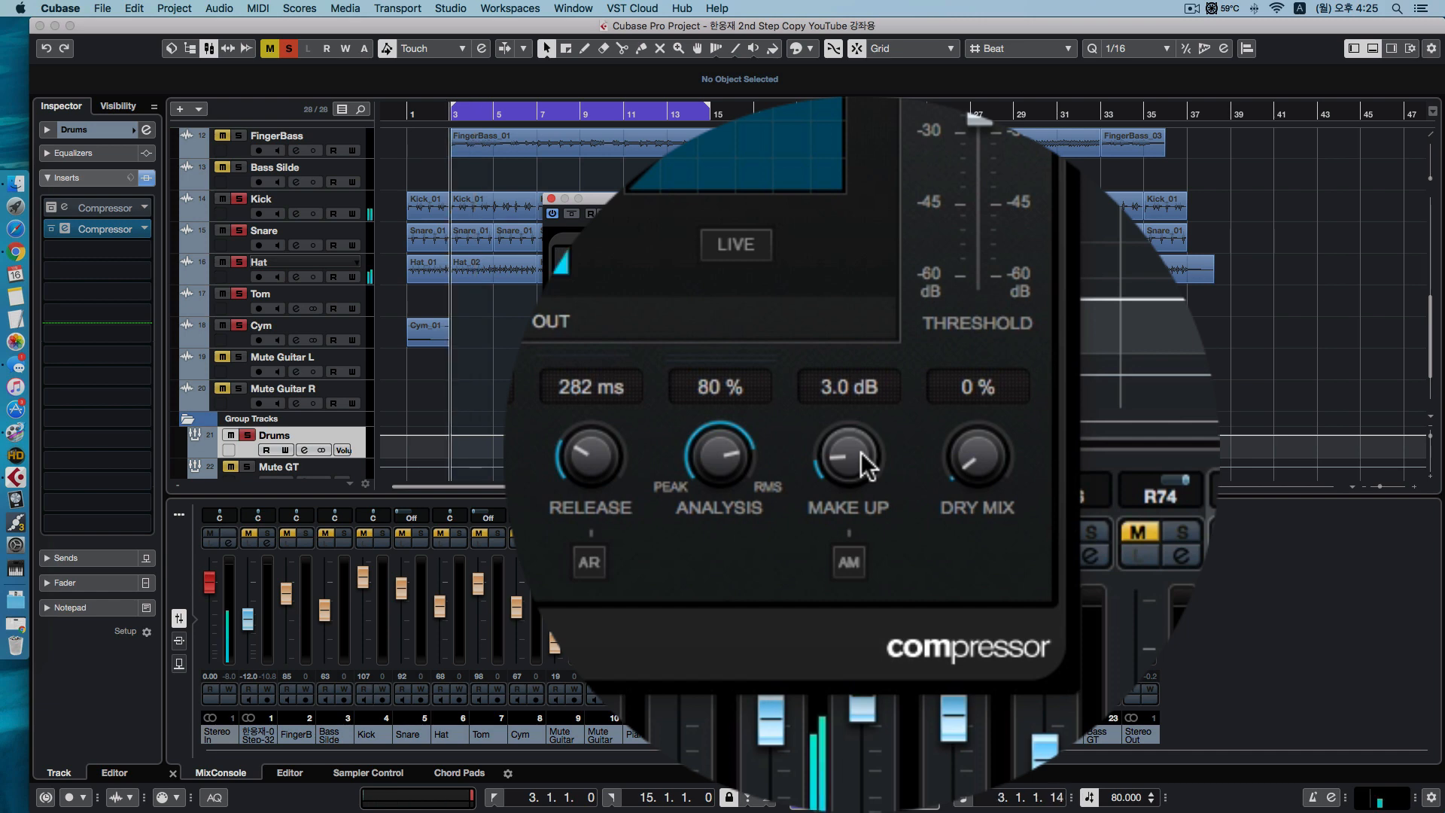
{"action": "key", "text": "space"}
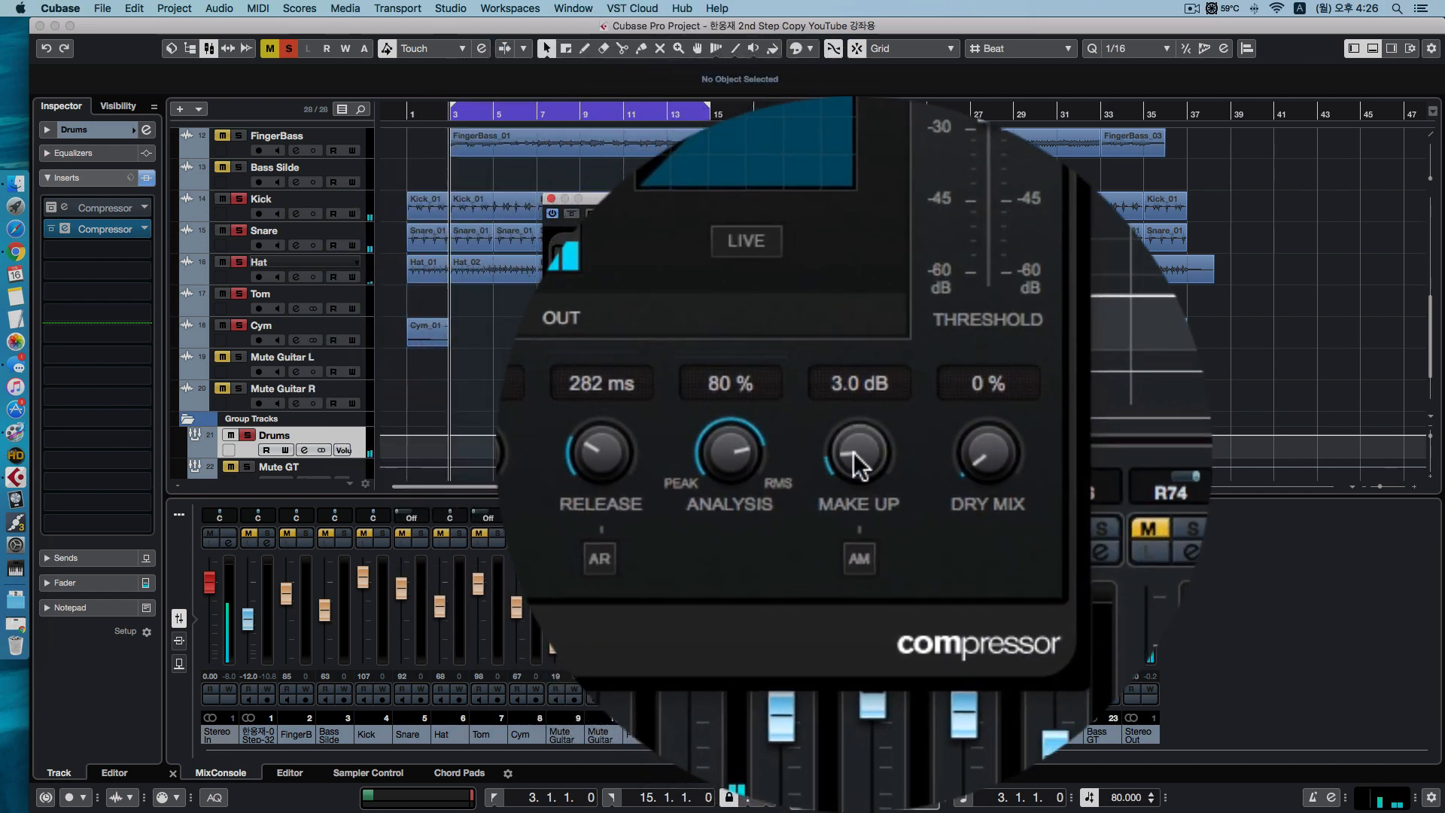
{"action": "key", "text": "space"}
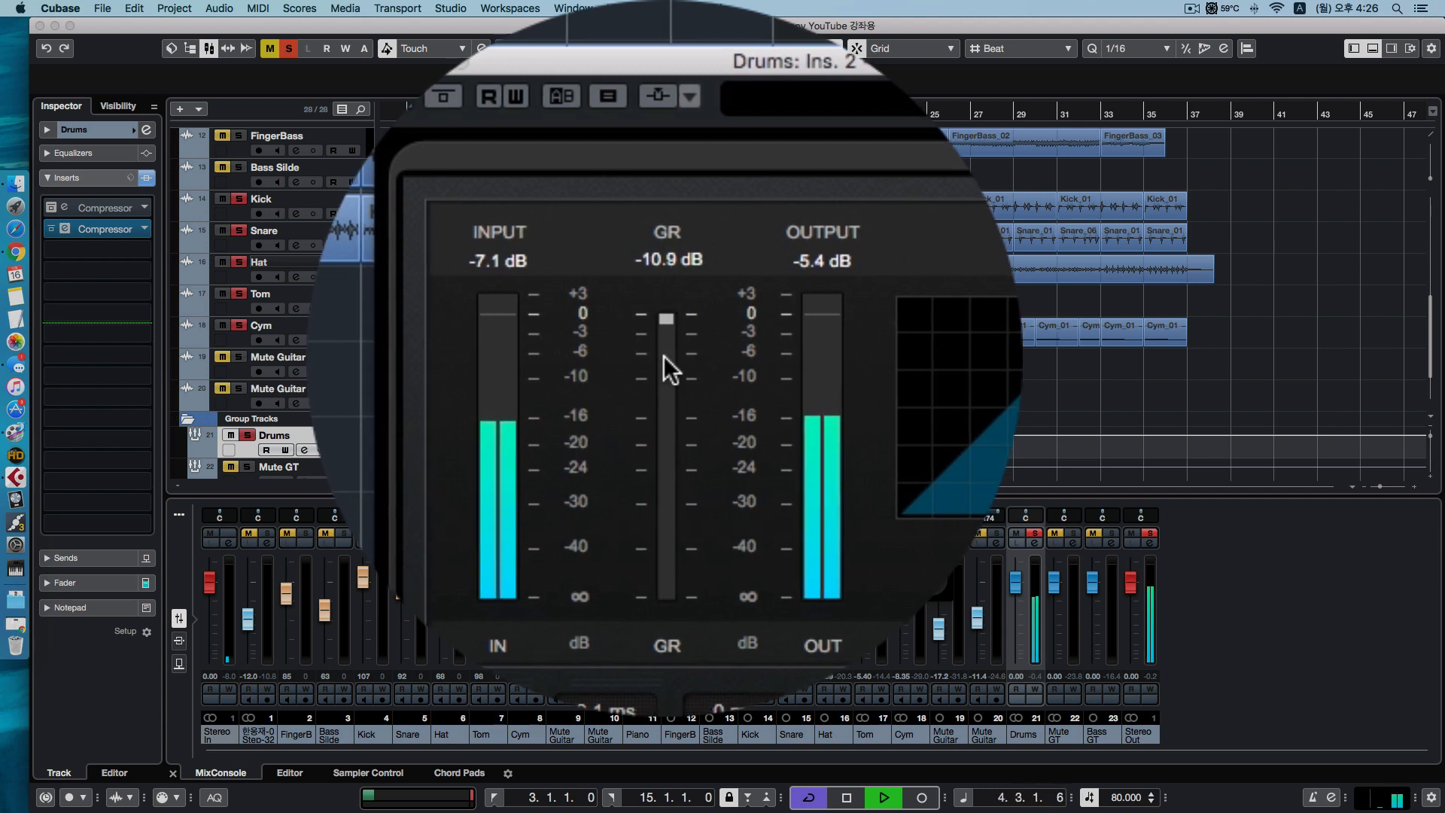
{"action": "key", "text": "space"}
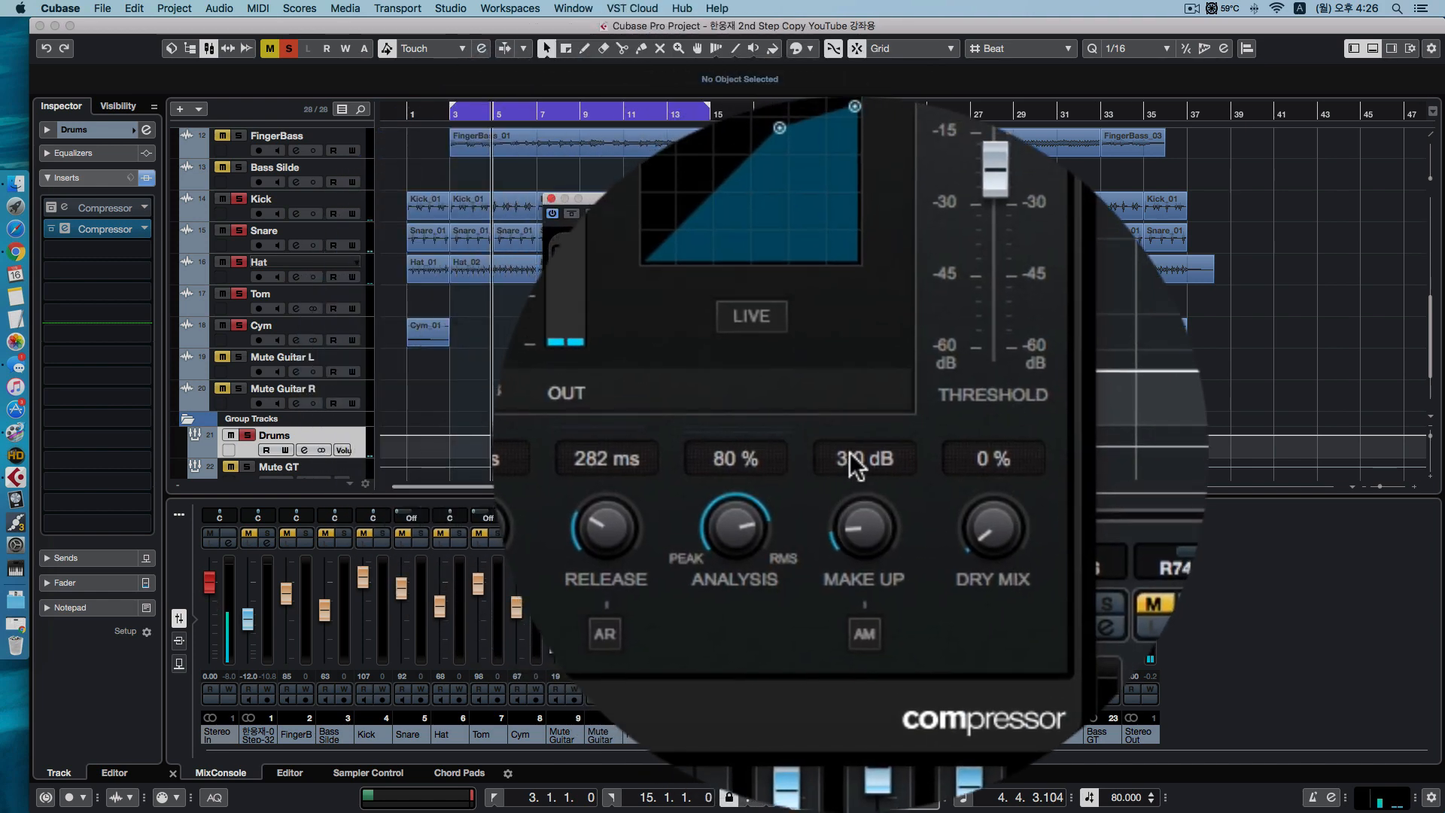
{"action": "key", "text": "space"}
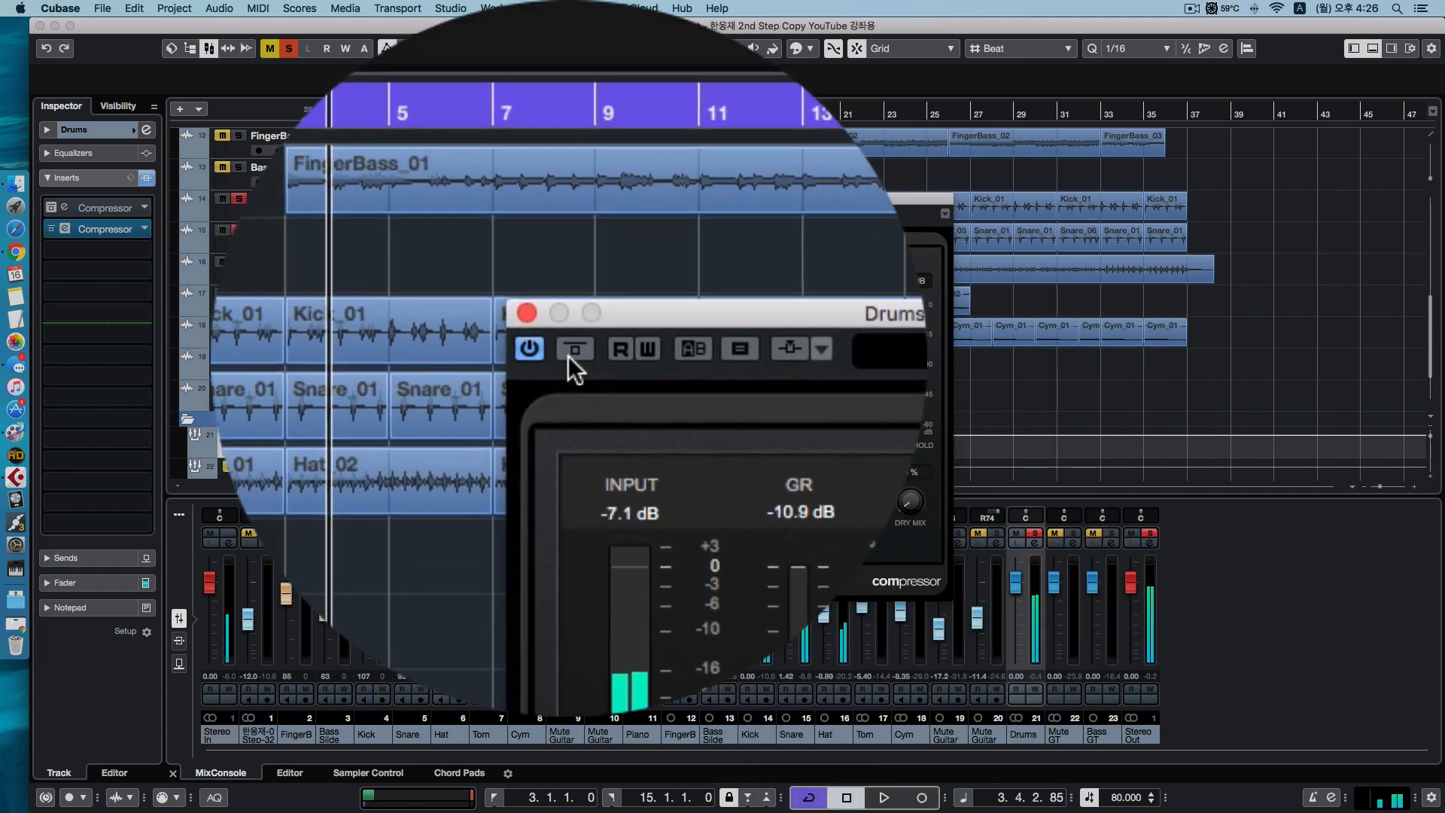
Bypass the Compressor on the Drums track to hear the dry sound, stop playback, and set its ratio to 6:1
{"action": "left_click", "coordinate": [571, 356]}
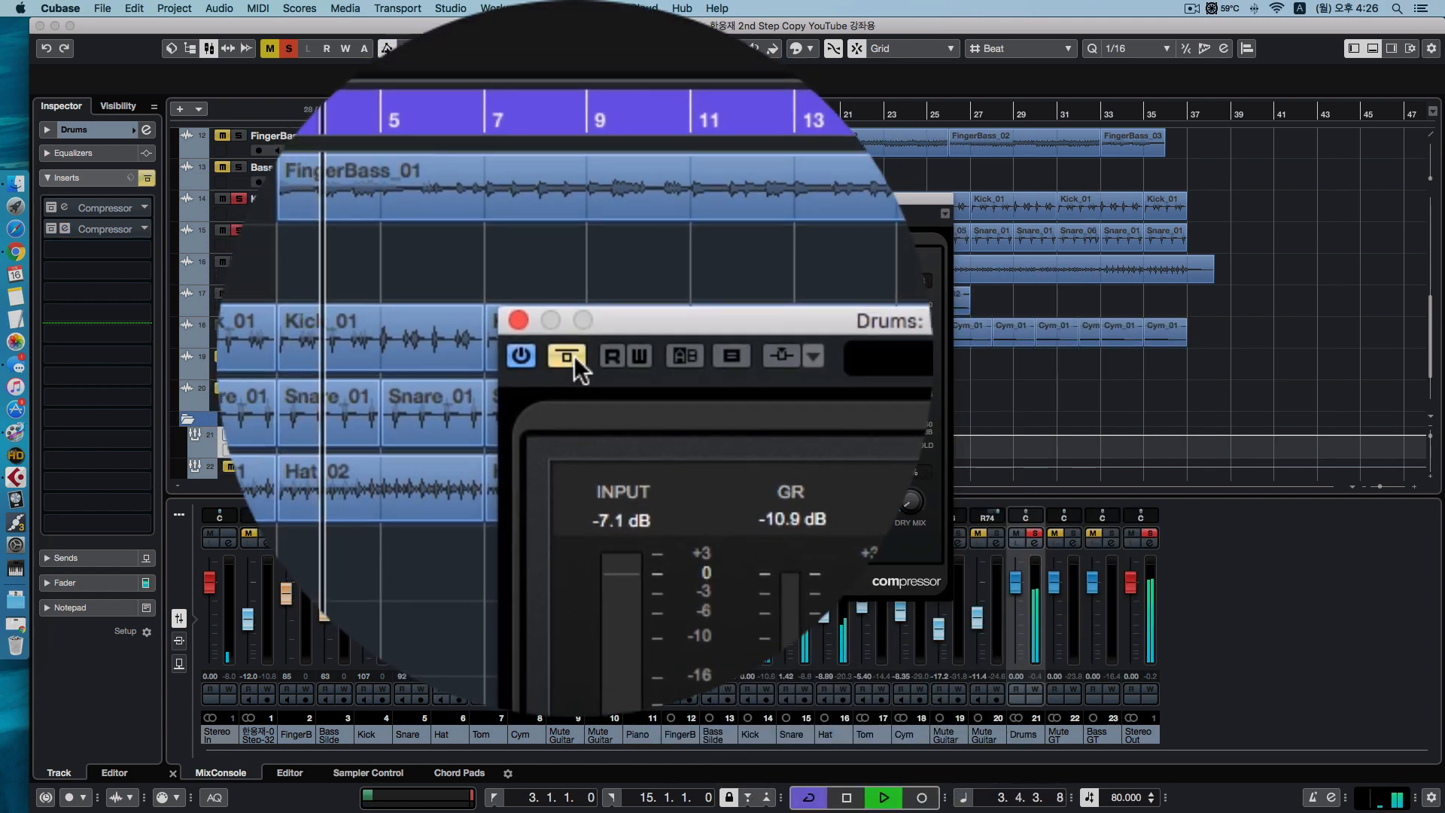
{"action": "key", "text": "space"}
{"action": "double_click", "coordinate": [586, 453]}
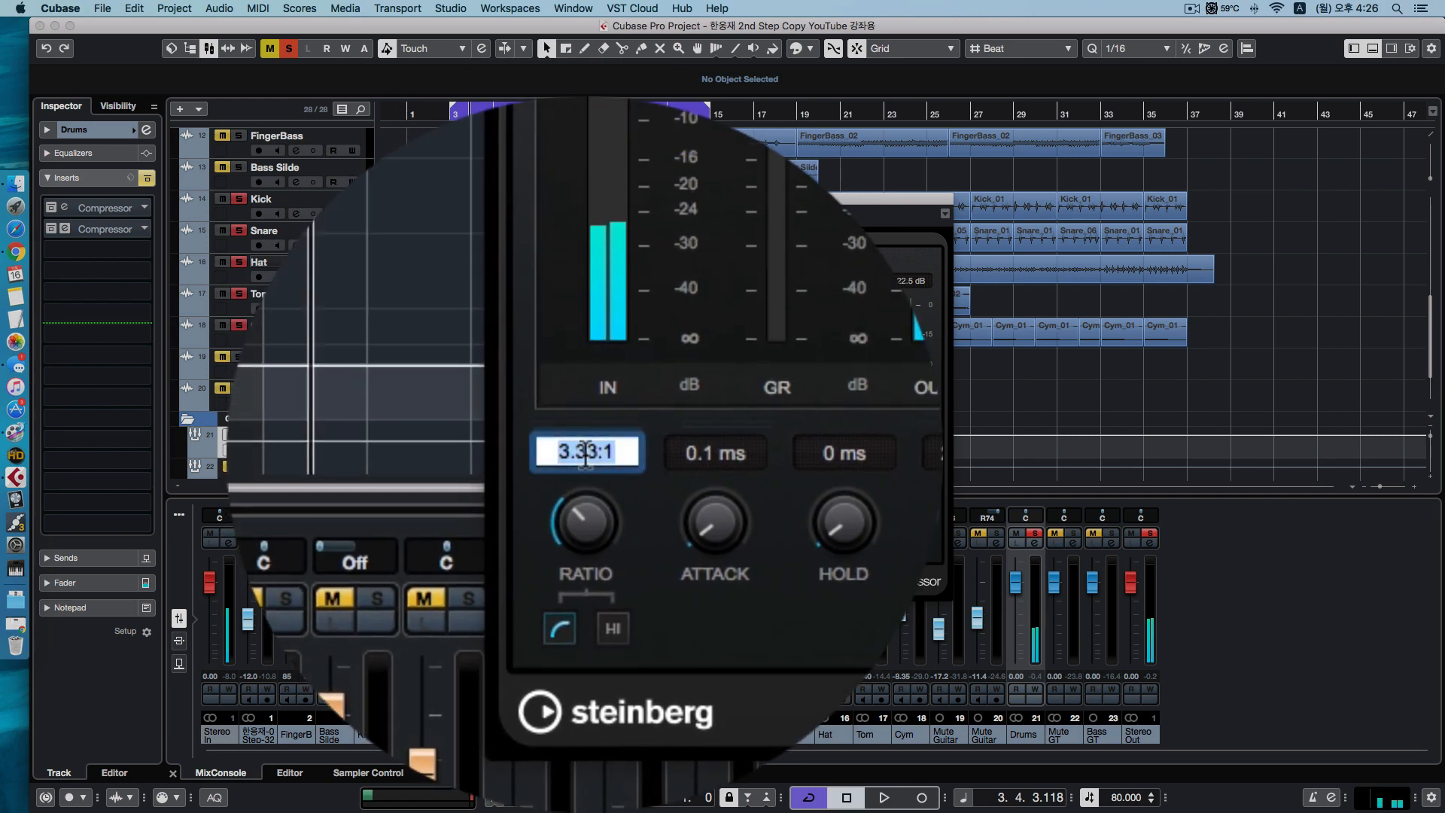
{"action": "type", "text": "6"}
{"action": "key", "text": "Return"}
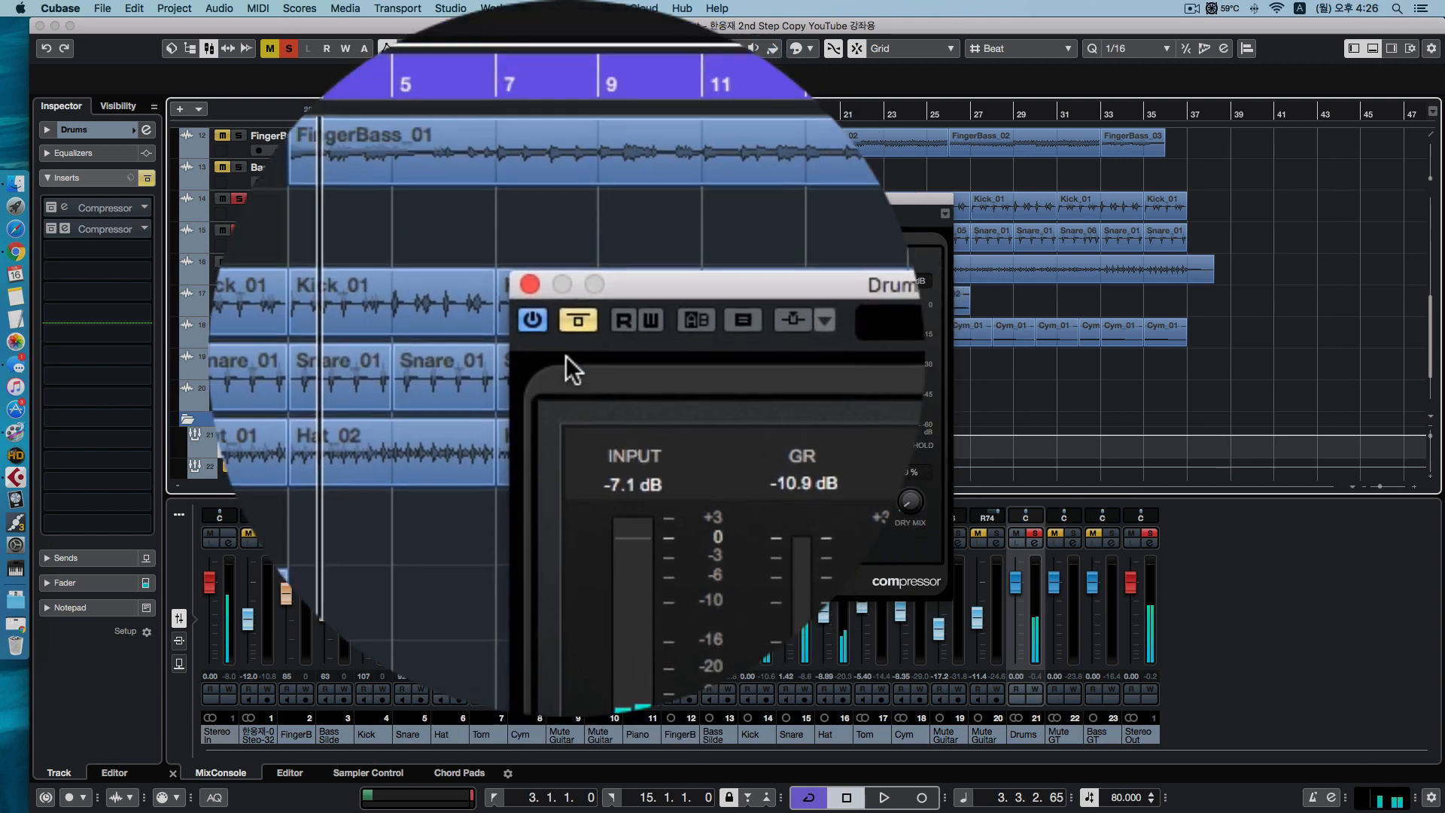
Reactivate the bypassed Compressor, play the drums to check the levels, and set the make-up gain to 5.0 dB
{"action": "left_click", "coordinate": [568, 355]}
{"action": "key", "text": "space"}
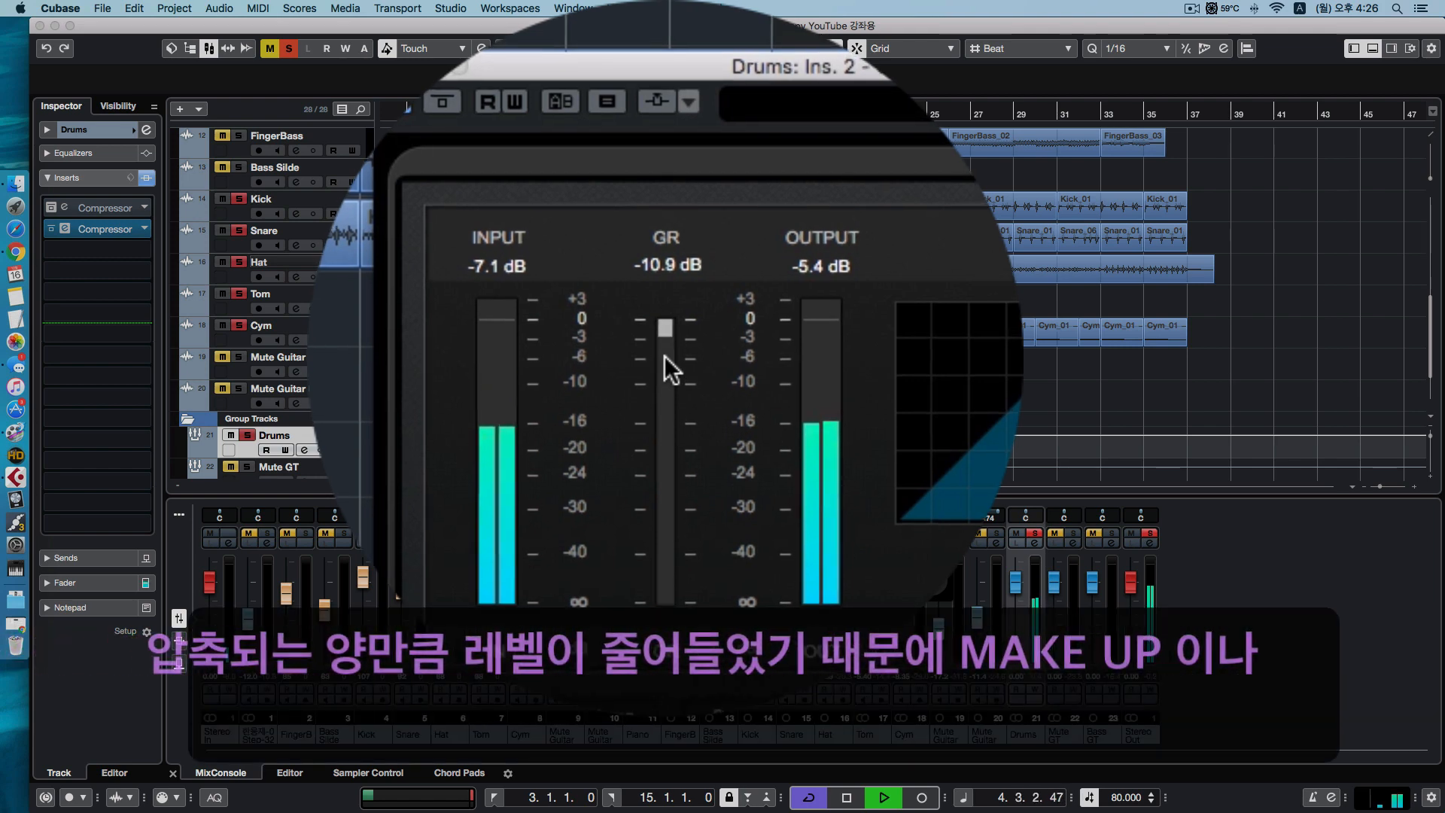
{"action": "key", "text": "space"}
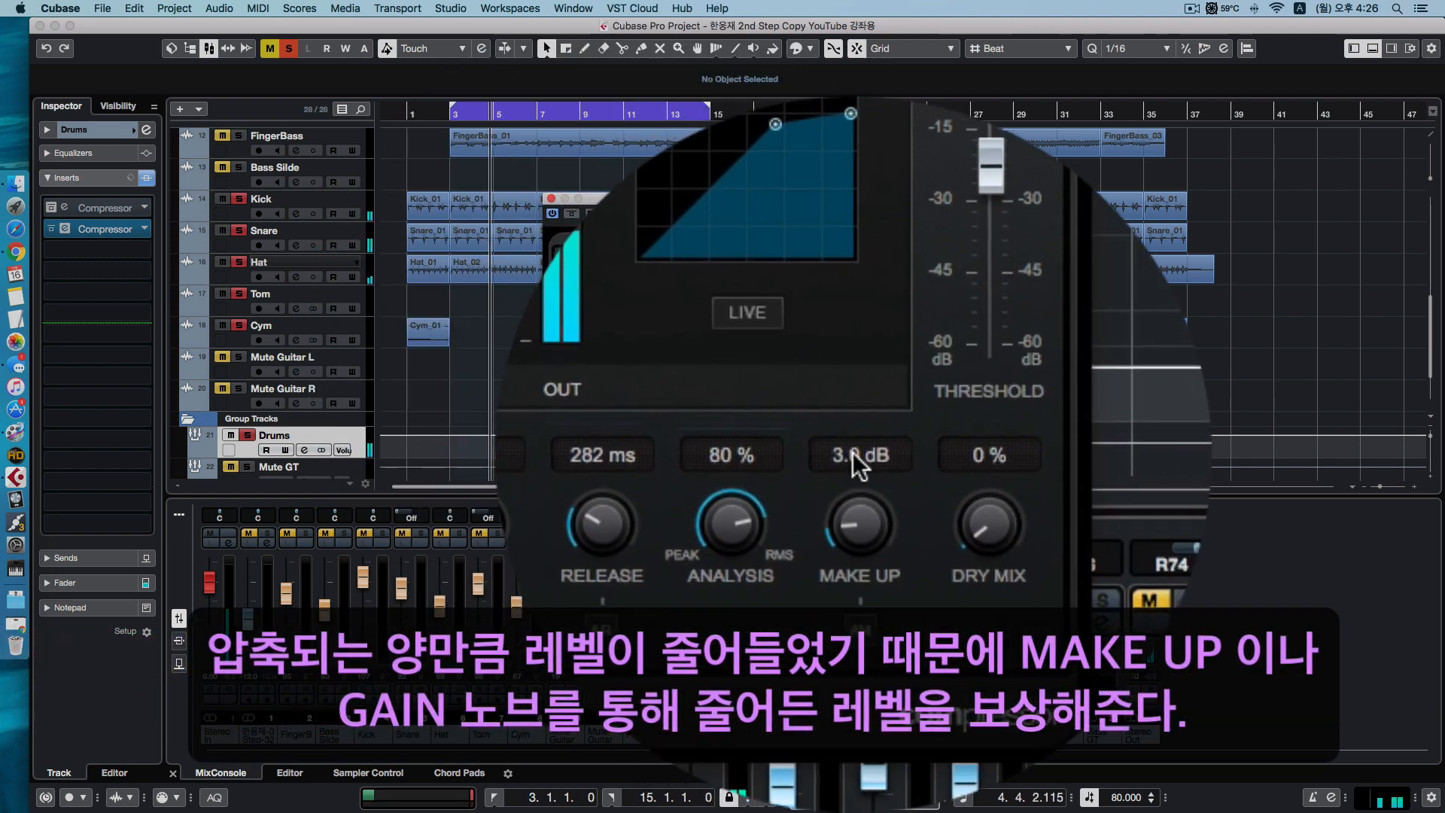
{"action": "left_click", "coordinate": [855, 452]}
{"action": "type", "text": "5"}
{"action": "key", "text": "Return"}
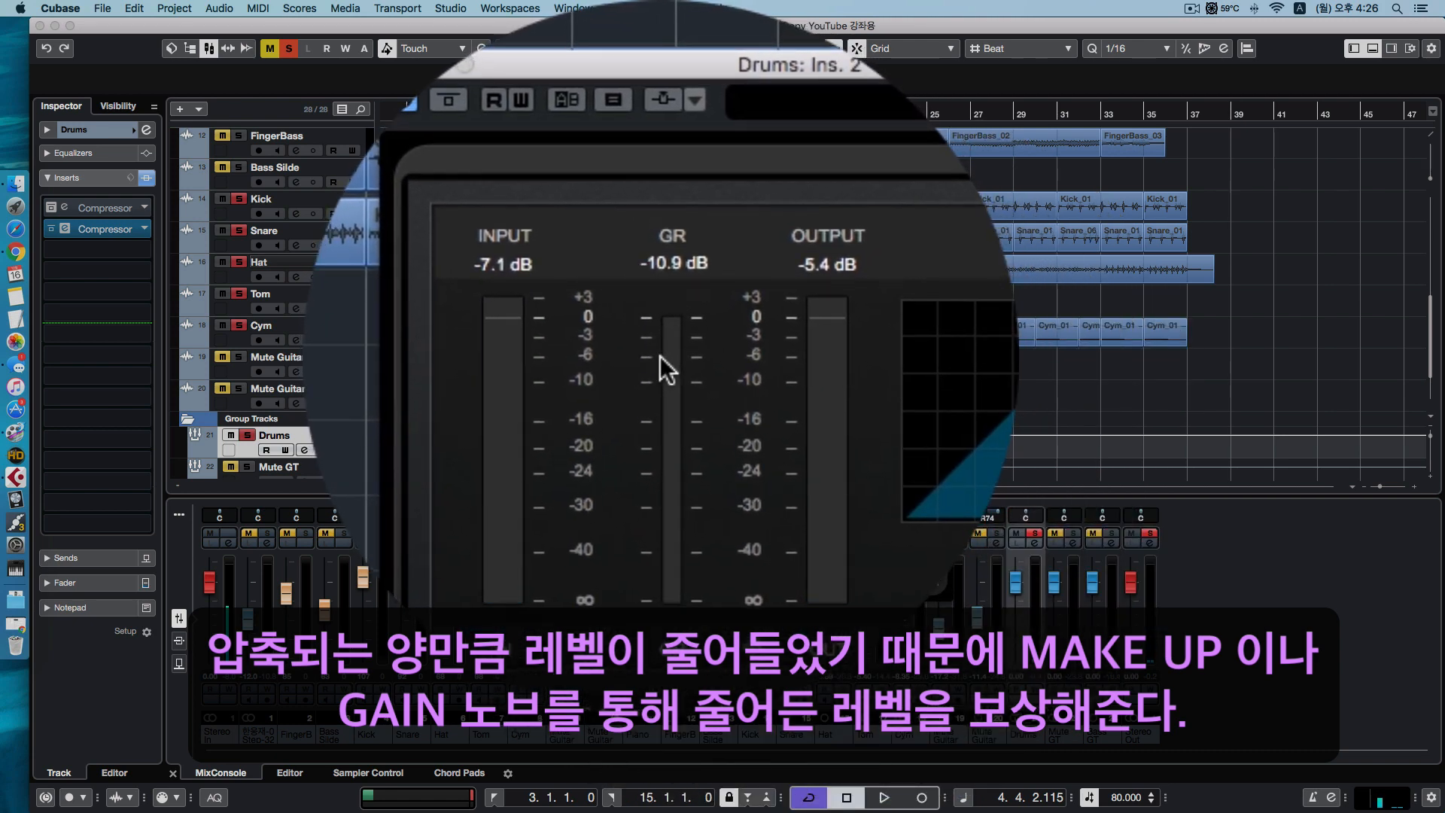
Play the drums from bar 3 and compare the compressed and uncompressed levels by toggling the Compressor's bypass
{"action": "key", "text": "space"}
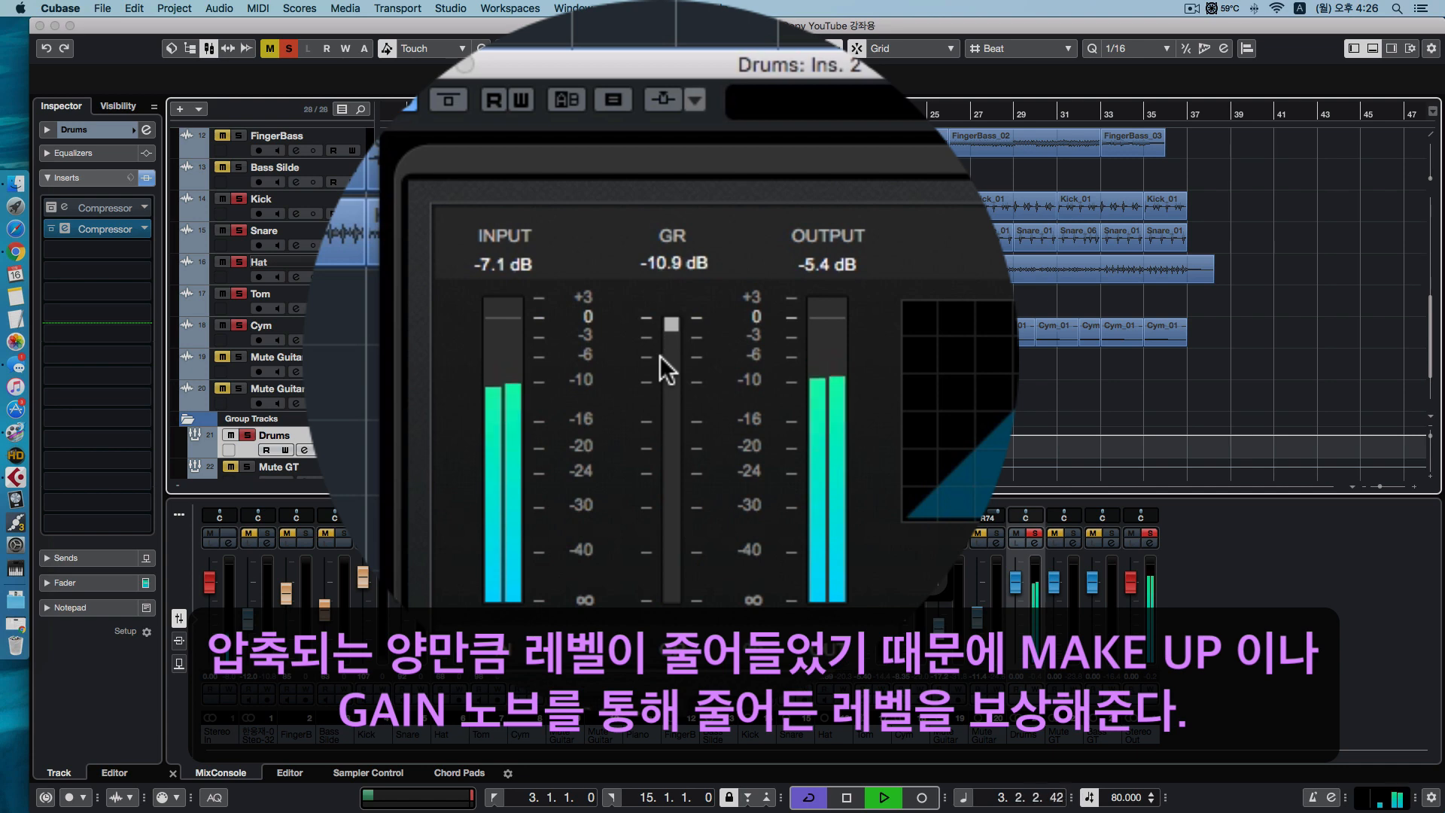
{"action": "key", "text": "space"}
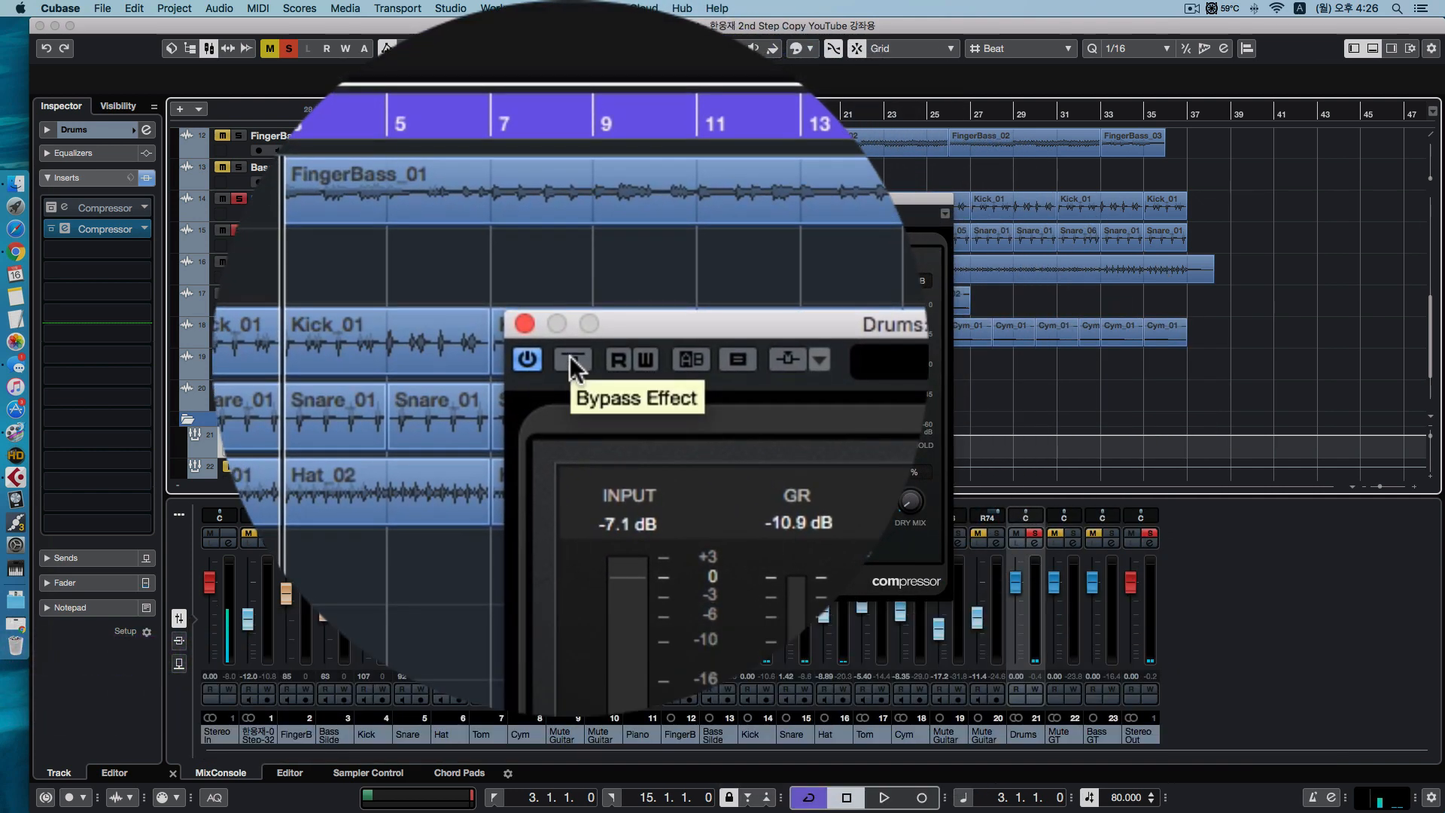
{"action": "left_click", "coordinate": [569, 355]}
{"action": "key", "text": "space"}
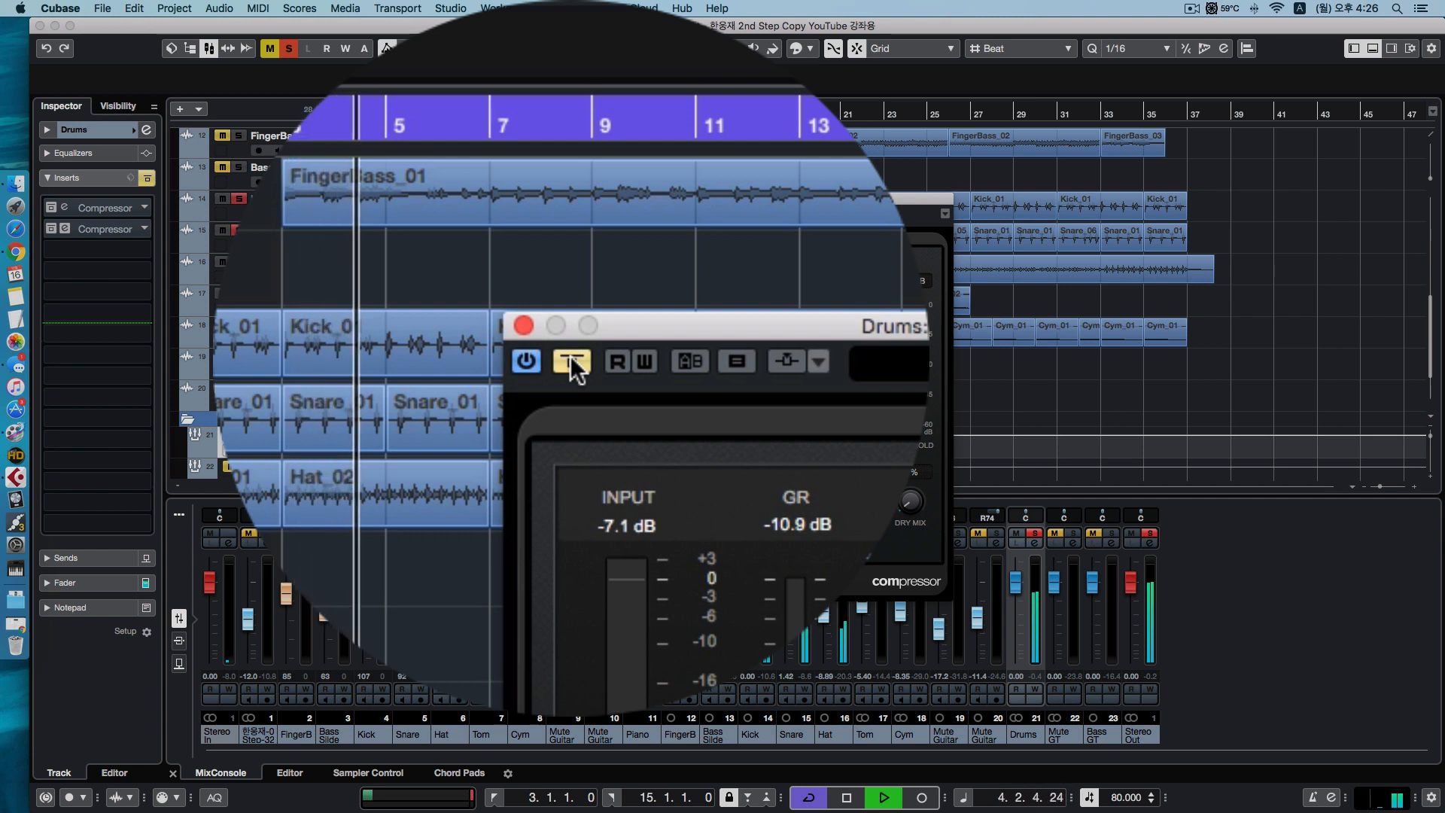
{"action": "left_click", "coordinate": [571, 355]}
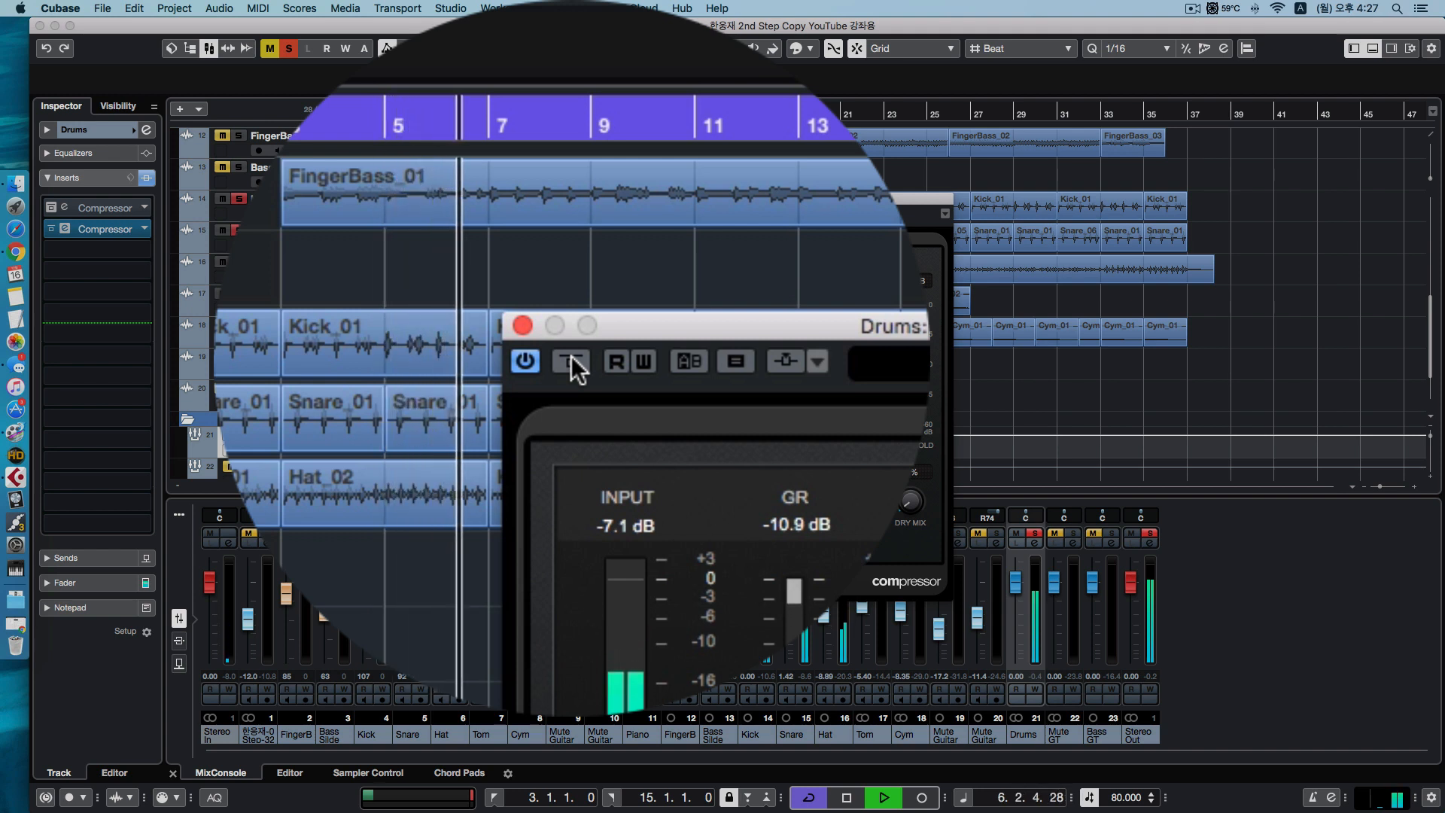
{"action": "left_click", "coordinate": [570, 356]}
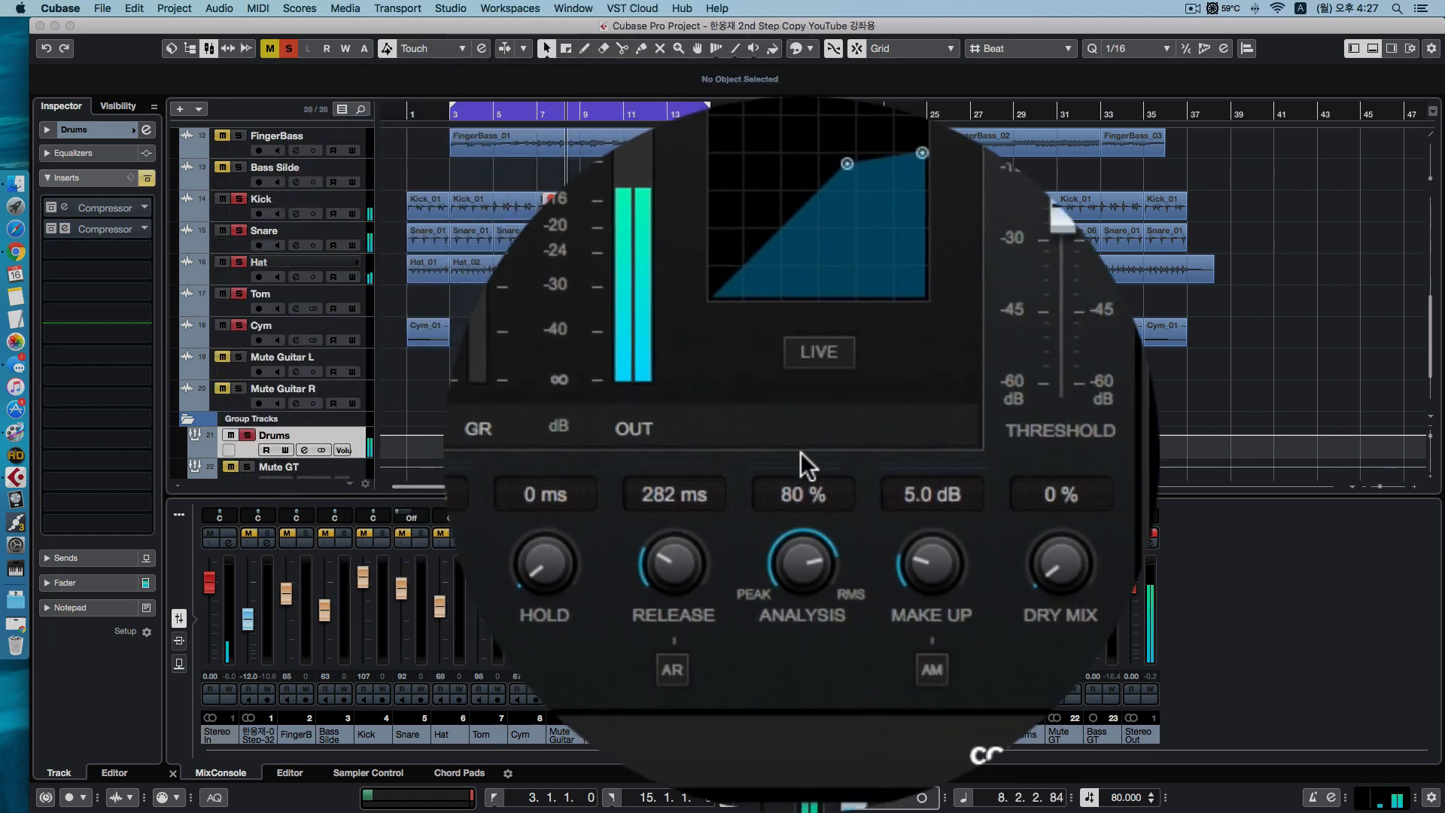
Lower the Compressor's make-up gain to 4.5 dB and finally to 4.0 dB, comparing each setting with the bypassed drums
{"action": "left_click", "coordinate": [852, 461]}
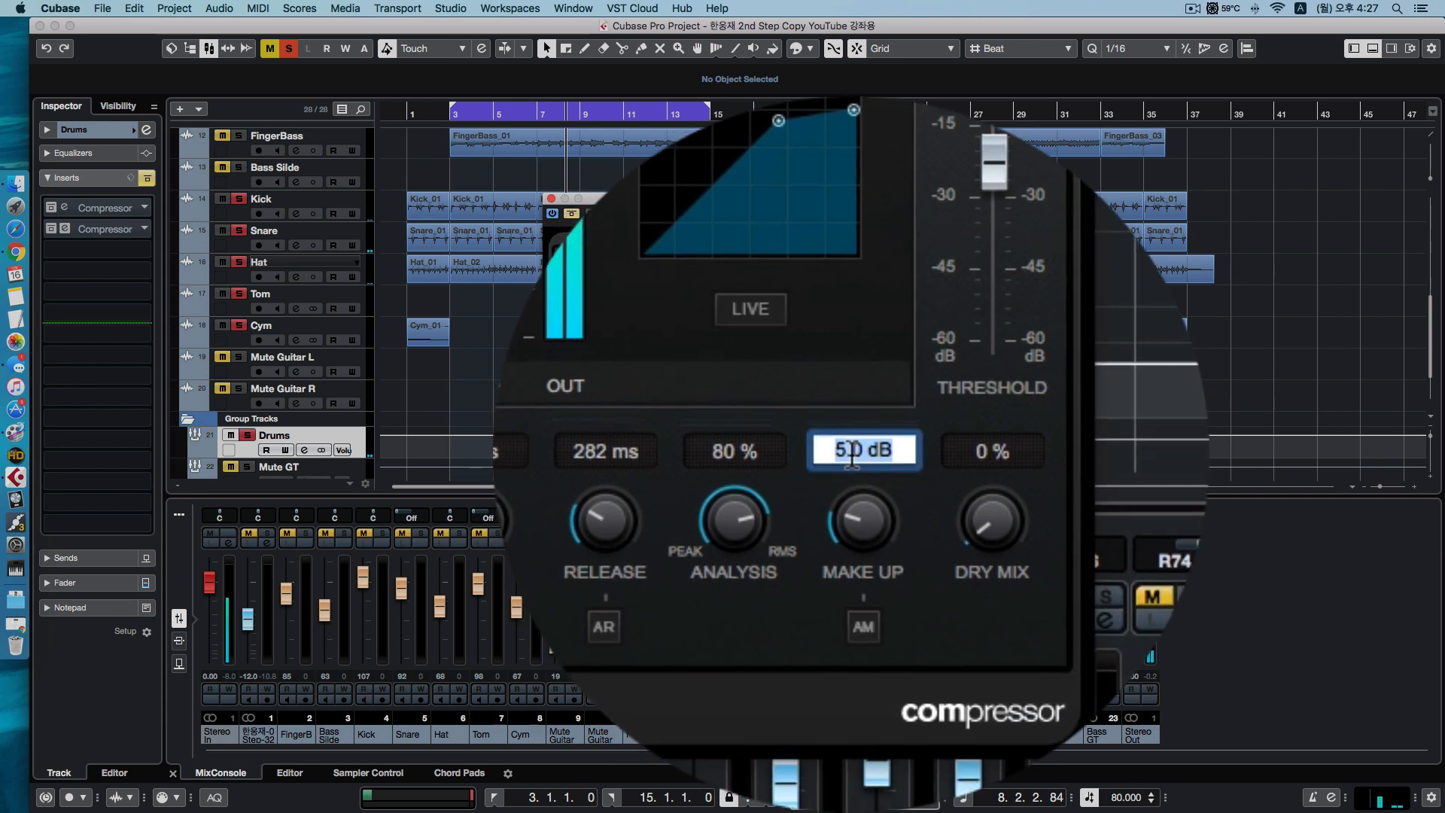
{"action": "key", "text": "Return"}
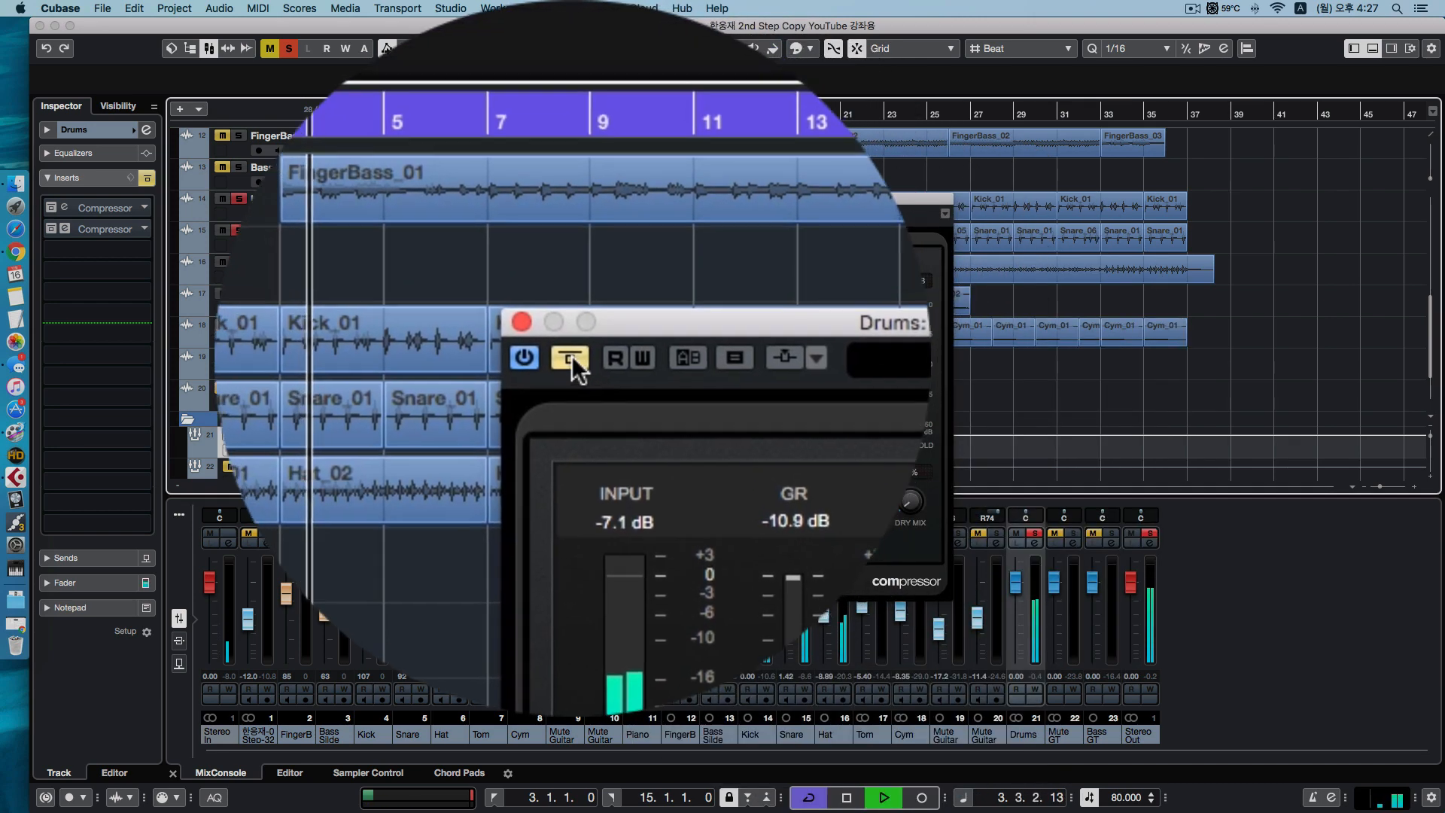
{"action": "left_click", "coordinate": [572, 357]}
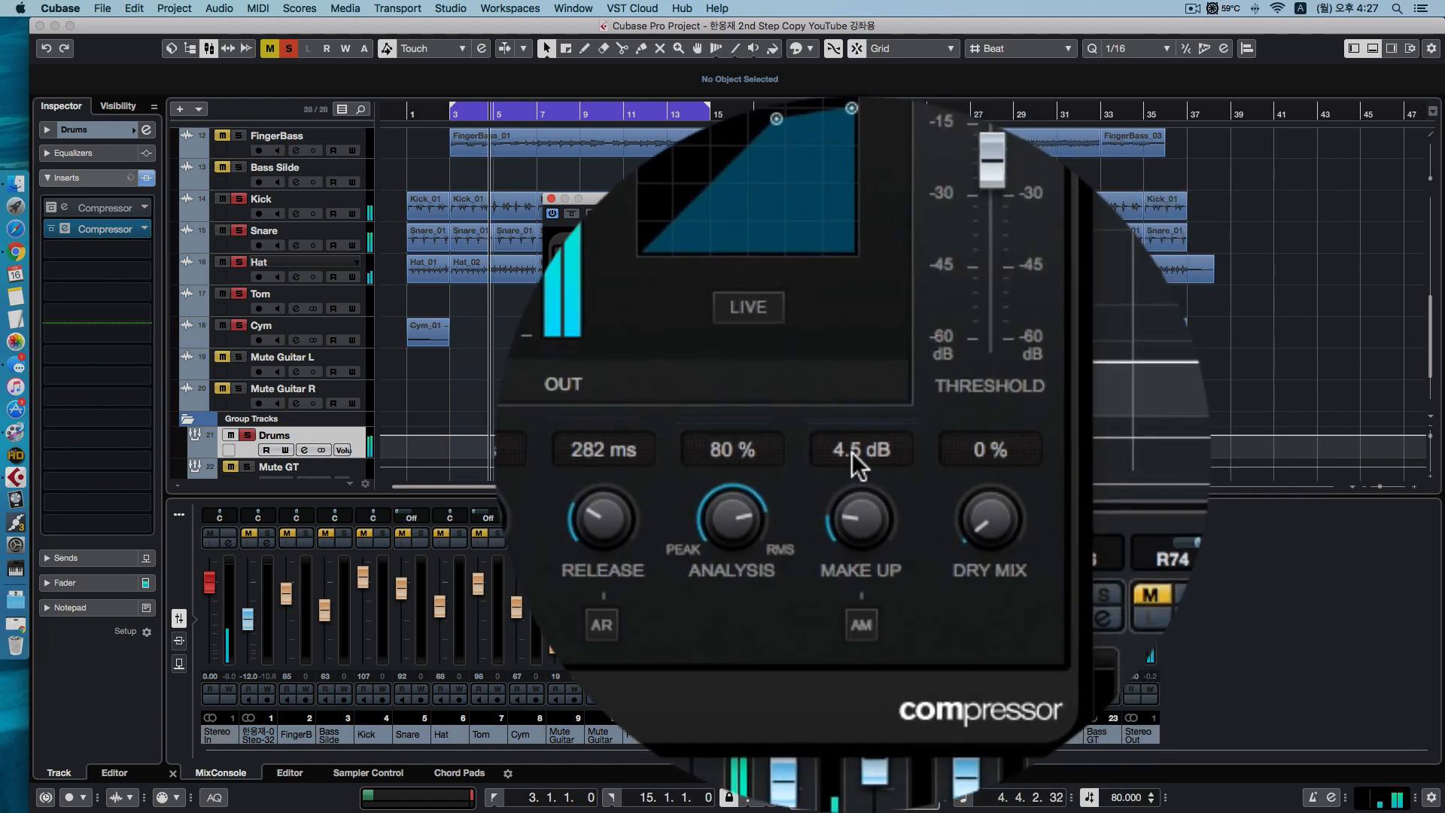
{"action": "left_click", "coordinate": [852, 451]}
{"action": "type", "text": "4"}
{"action": "key", "text": "Return"}
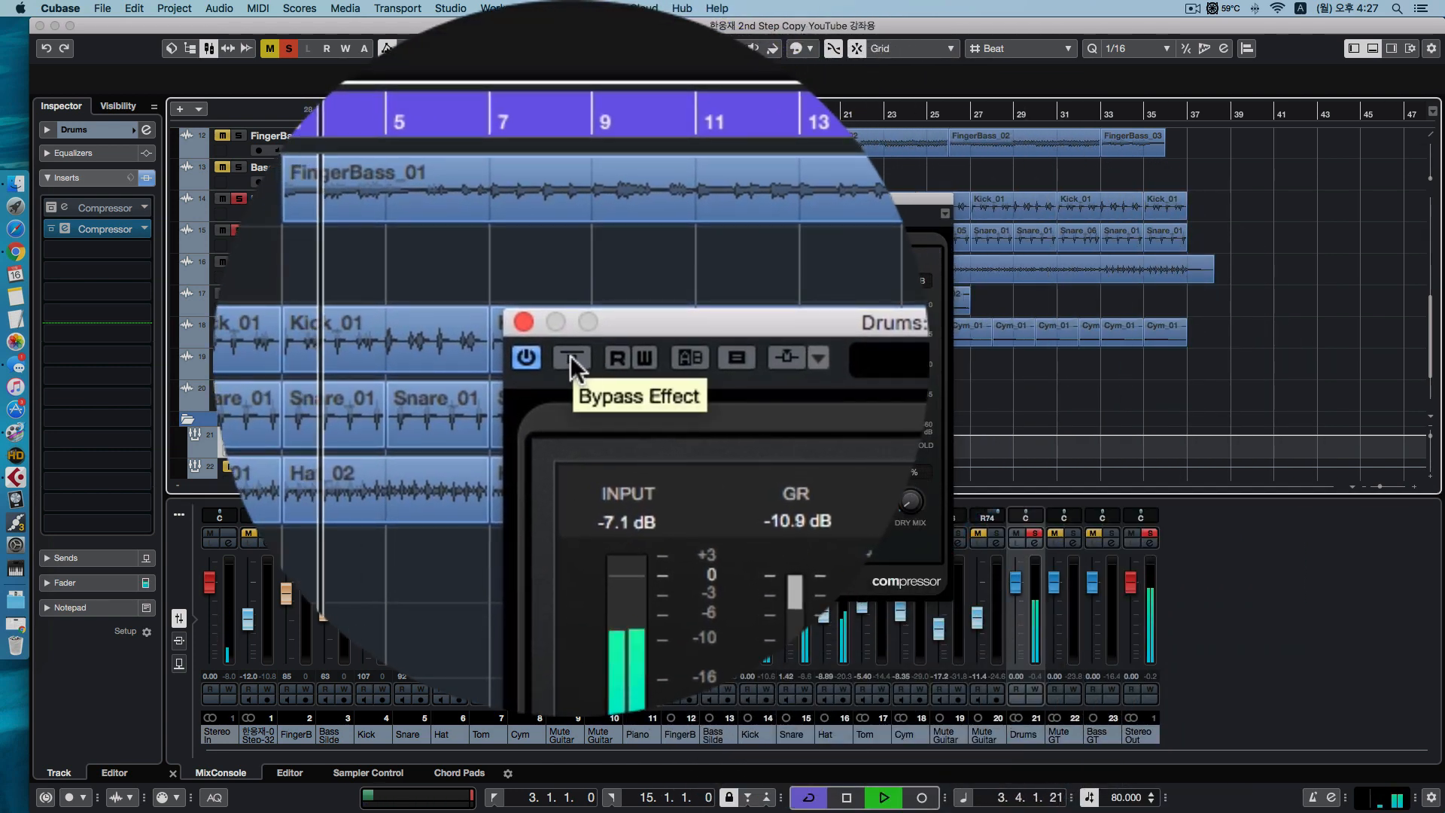
{"action": "left_click", "coordinate": [572, 357]}
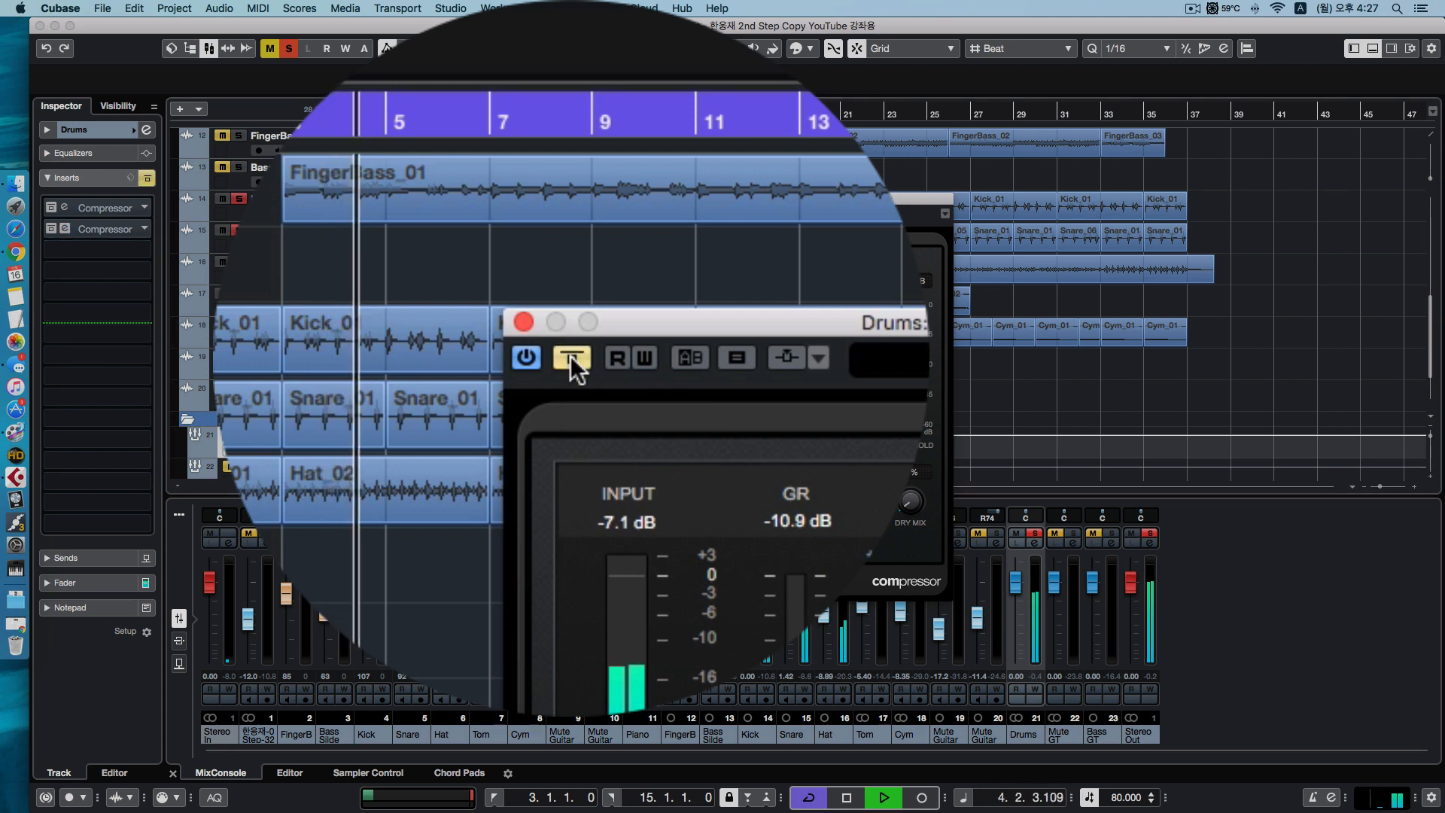
{"action": "left_click", "coordinate": [571, 356]}
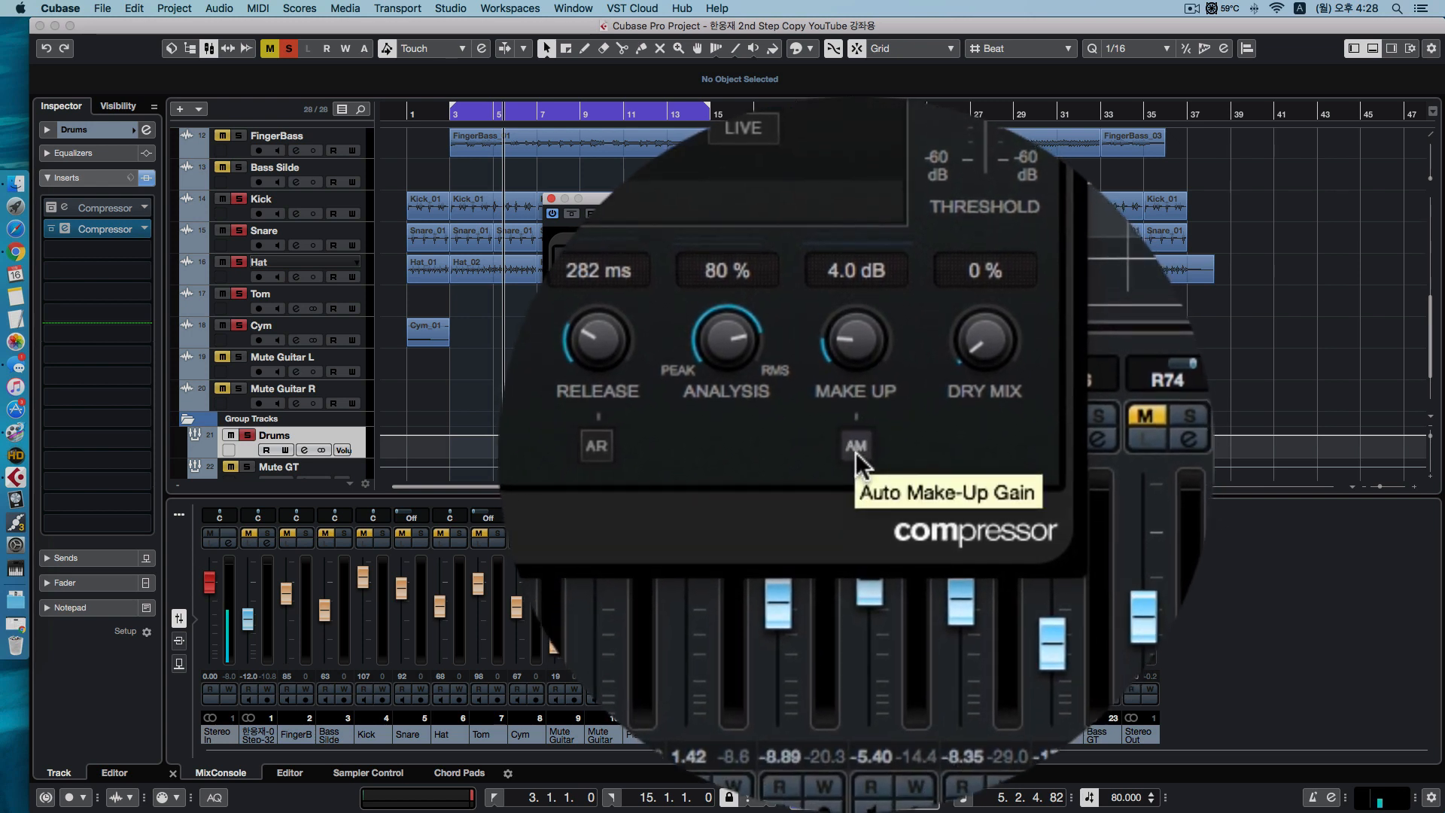
Switch on the Compressor's automatic make-up gain and compare the drums with and without bypass during playback
{"action": "left_click", "coordinate": [855, 448]}
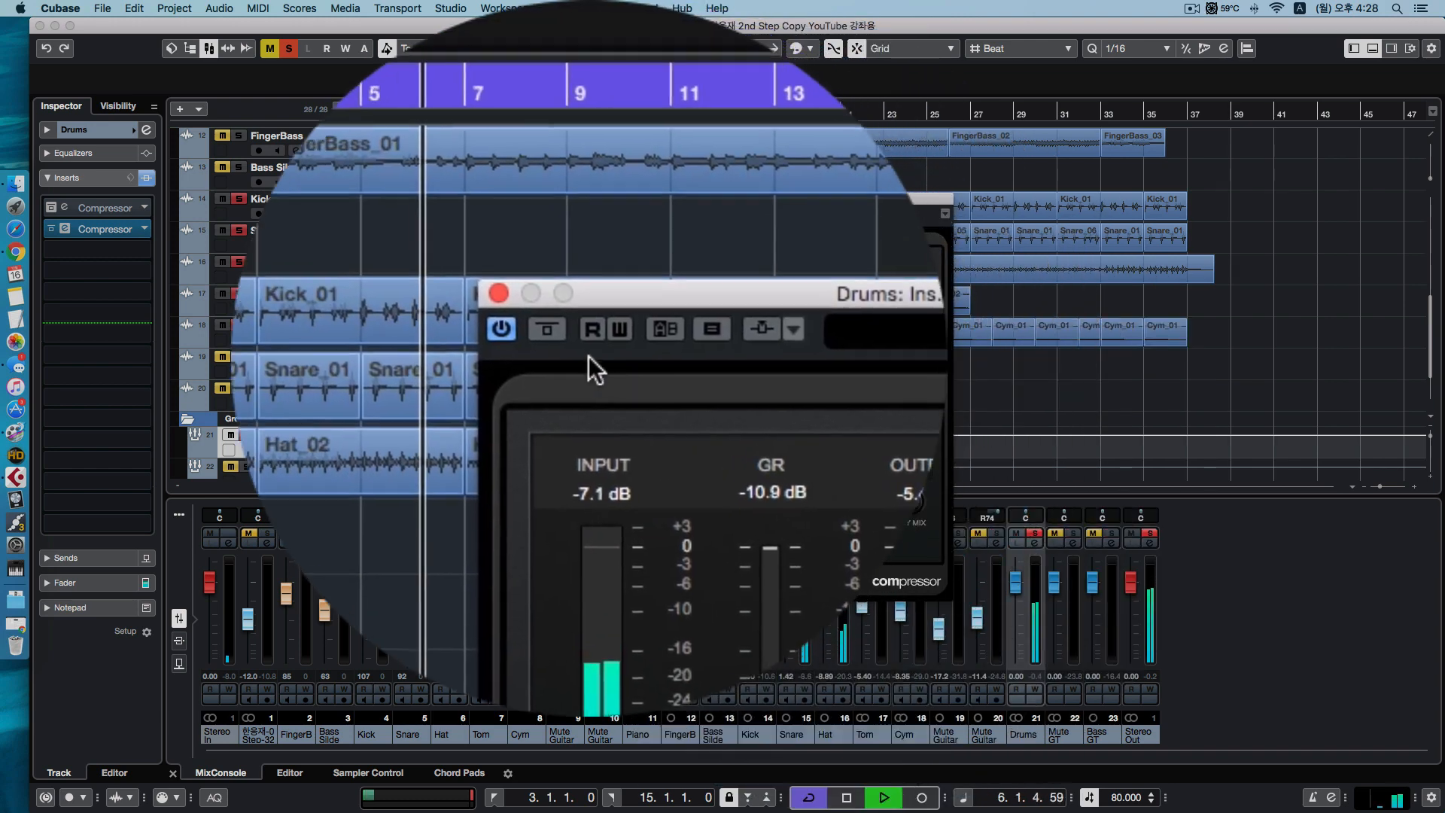
{"action": "left_click", "coordinate": [571, 357]}
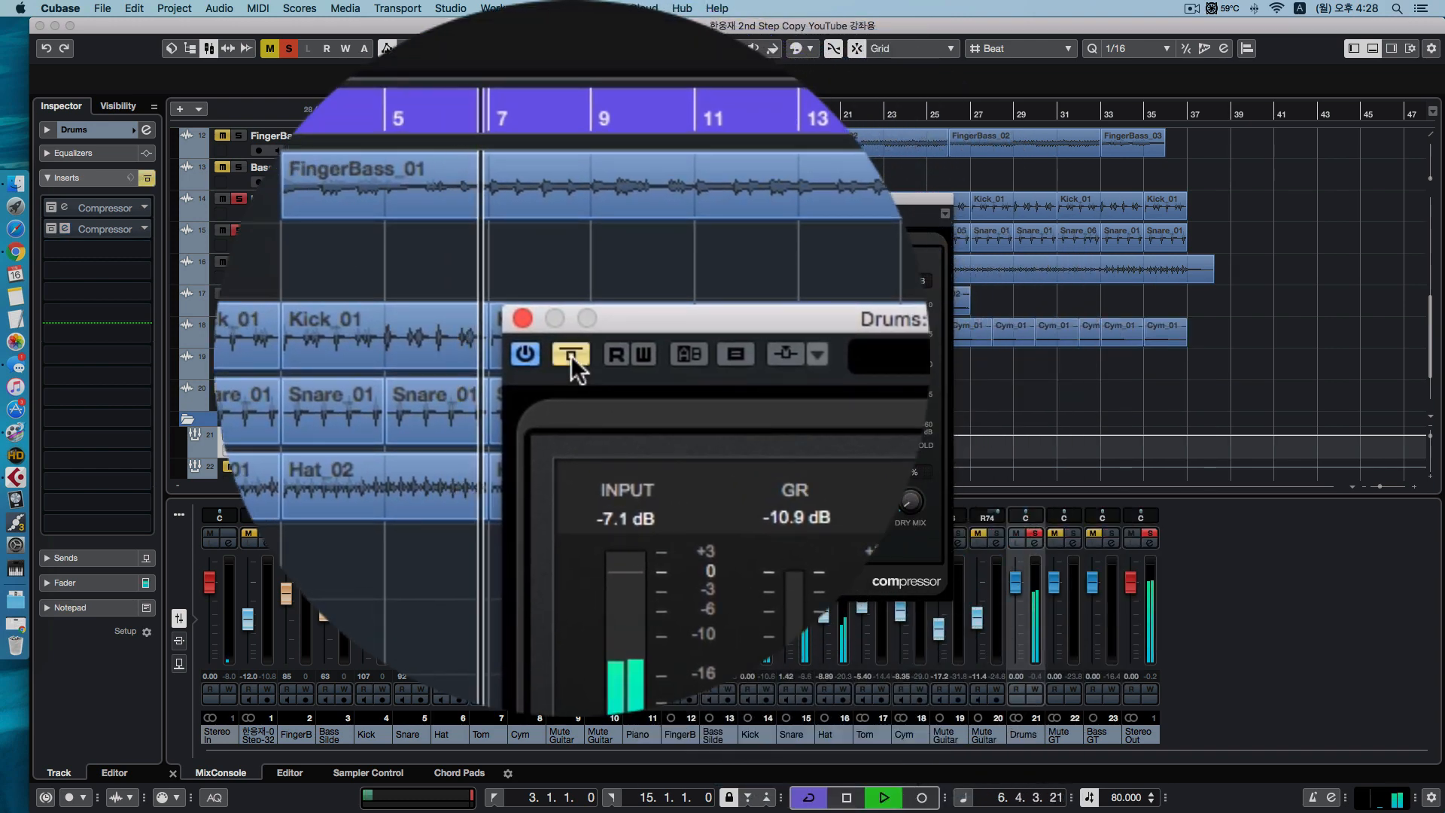
{"action": "left_click", "coordinate": [571, 355]}
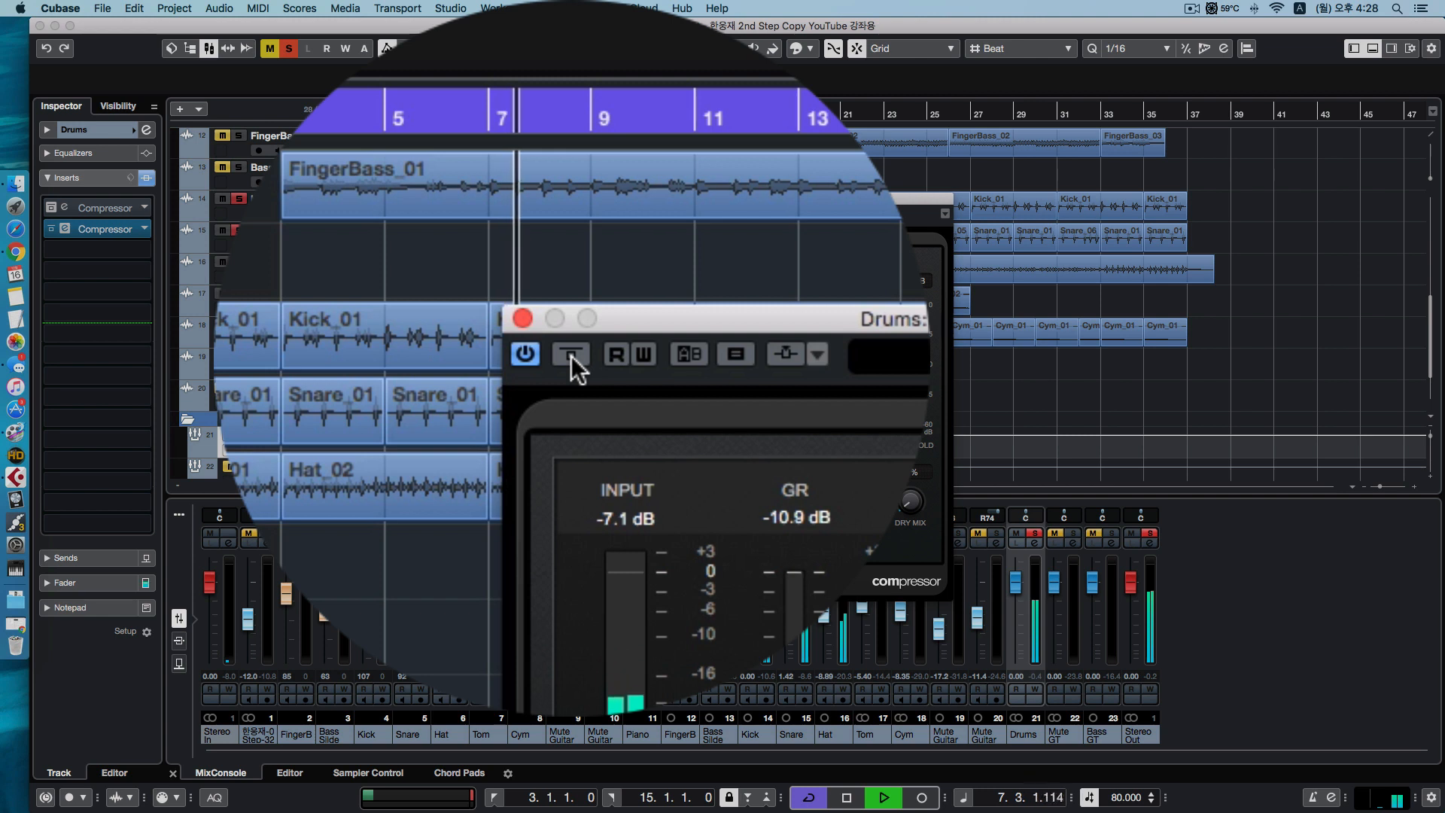
{"action": "left_click", "coordinate": [571, 355]}
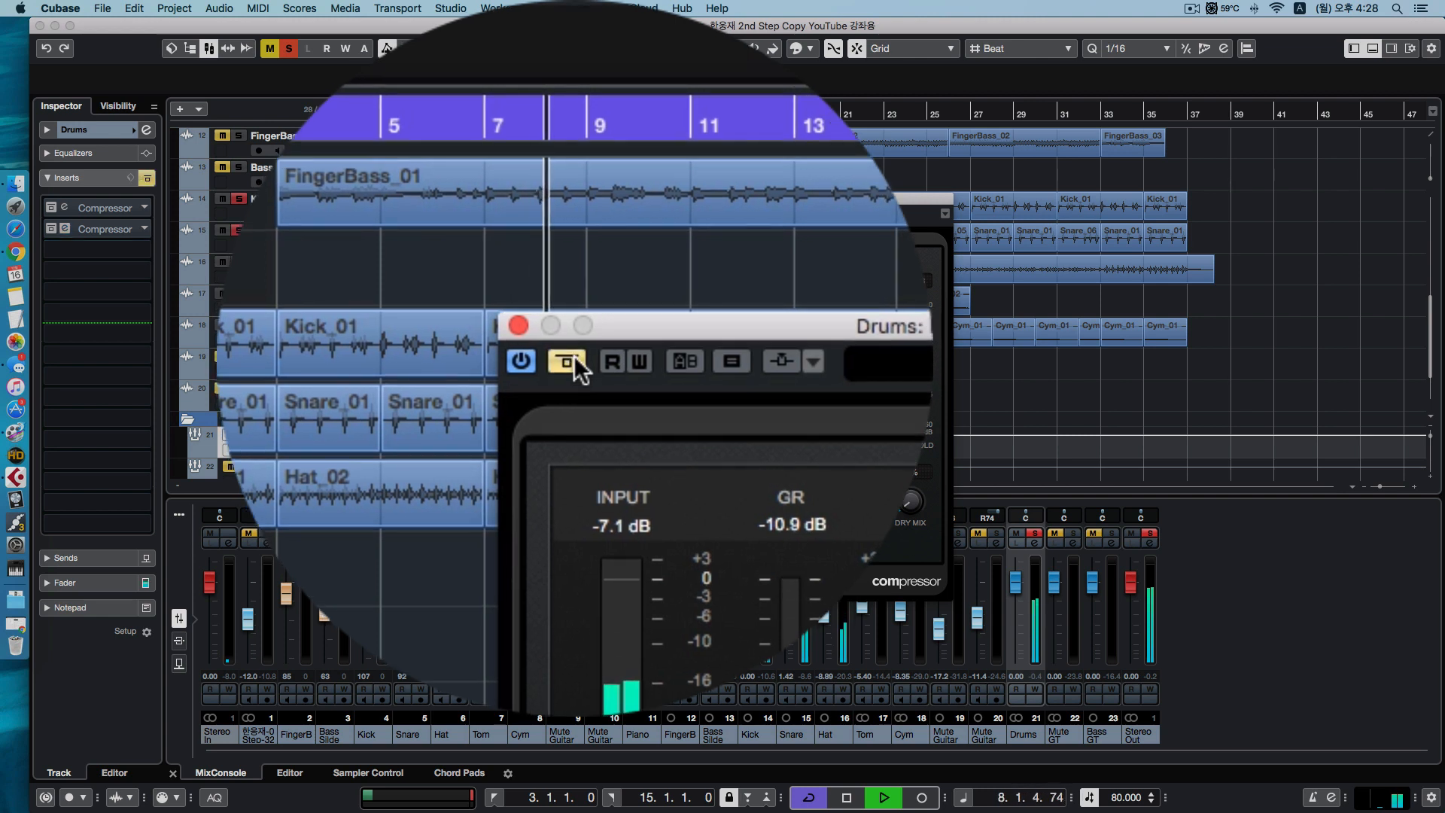
{"action": "key", "text": "space"}
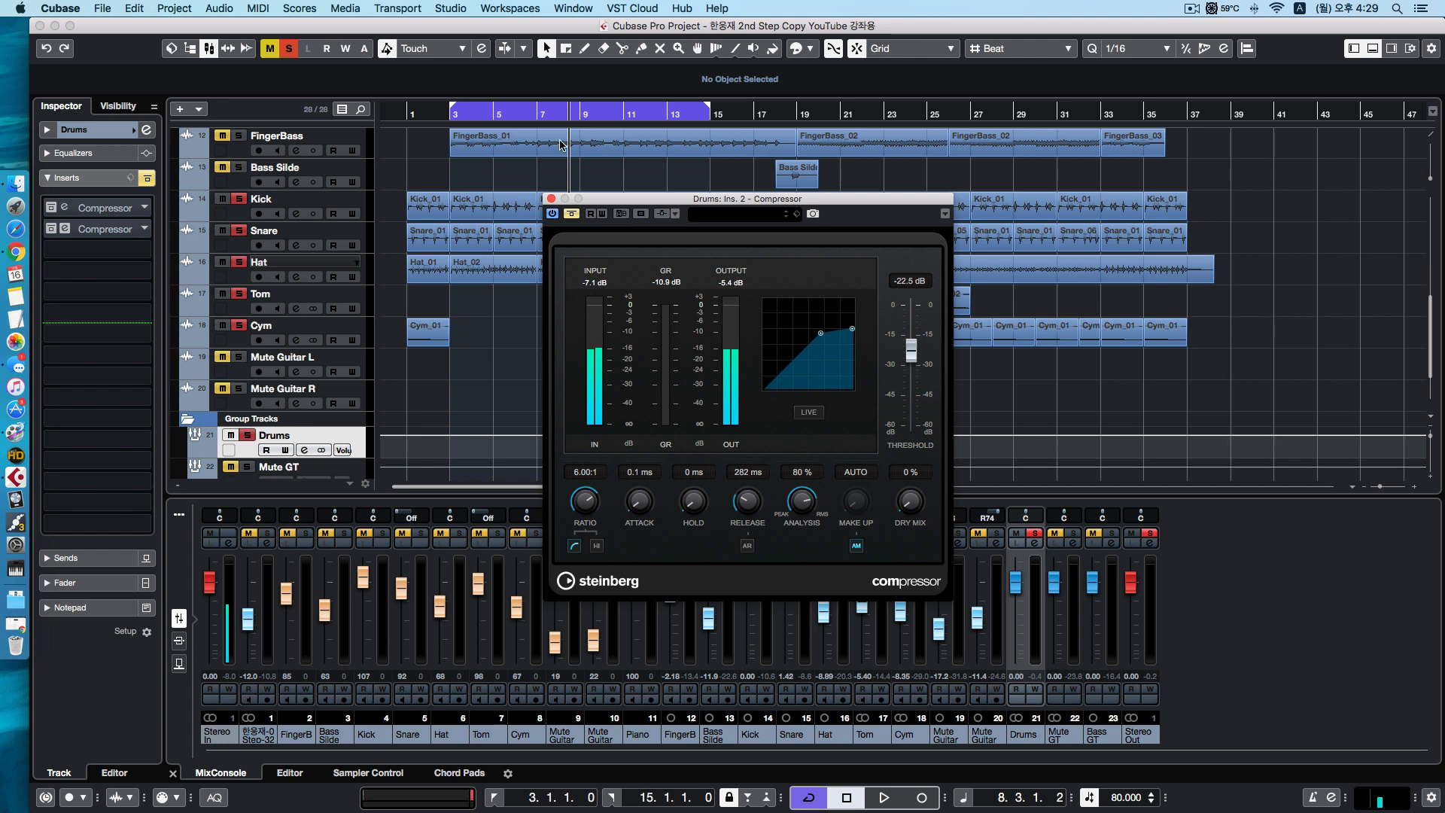
Reactivate the bypassed Compressor, play the drums from bar 3, and set its dry mix to 50%
{"action": "left_click", "coordinate": [572, 215]}
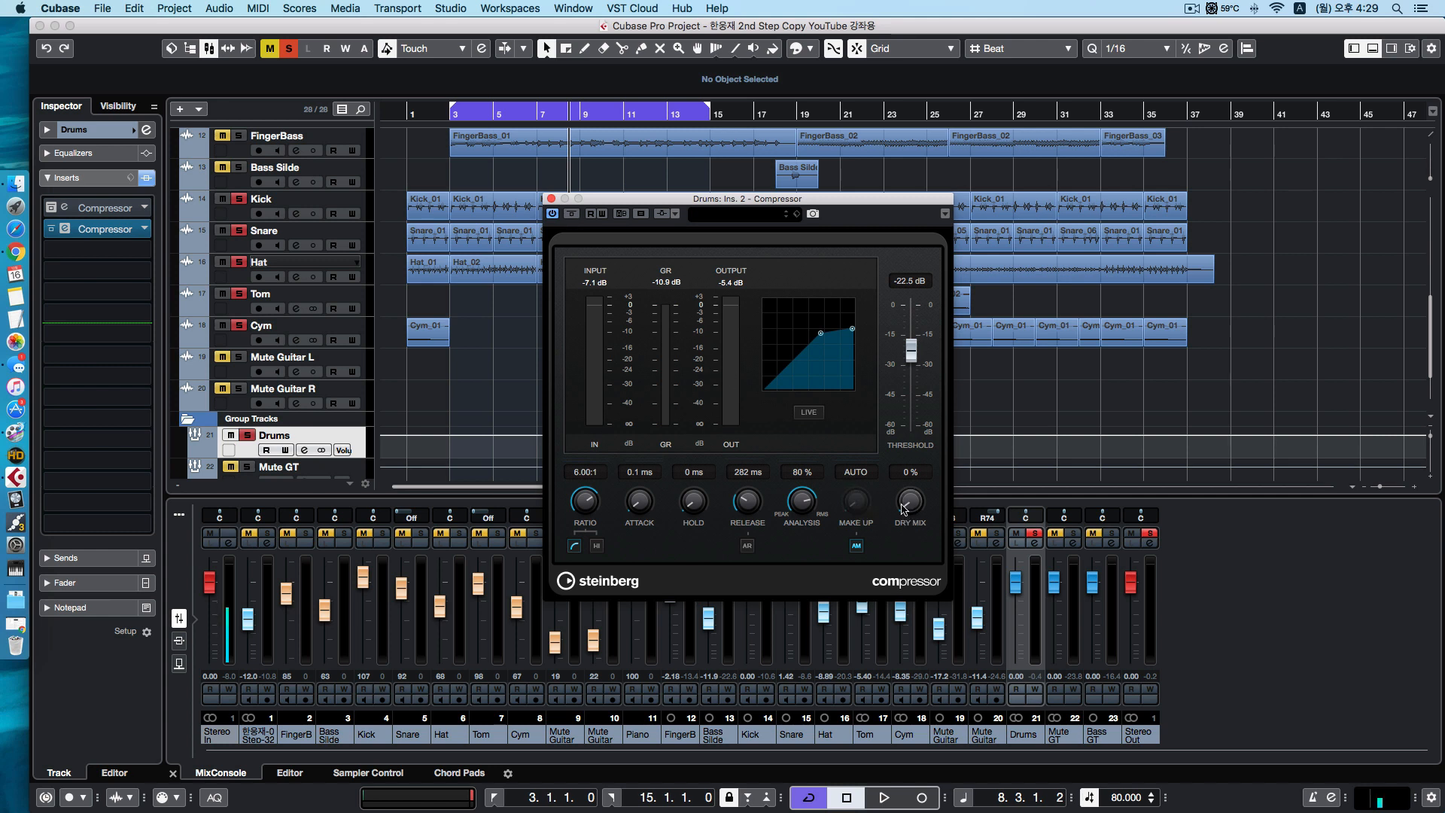
{"action": "left_click", "coordinate": [450, 114]}
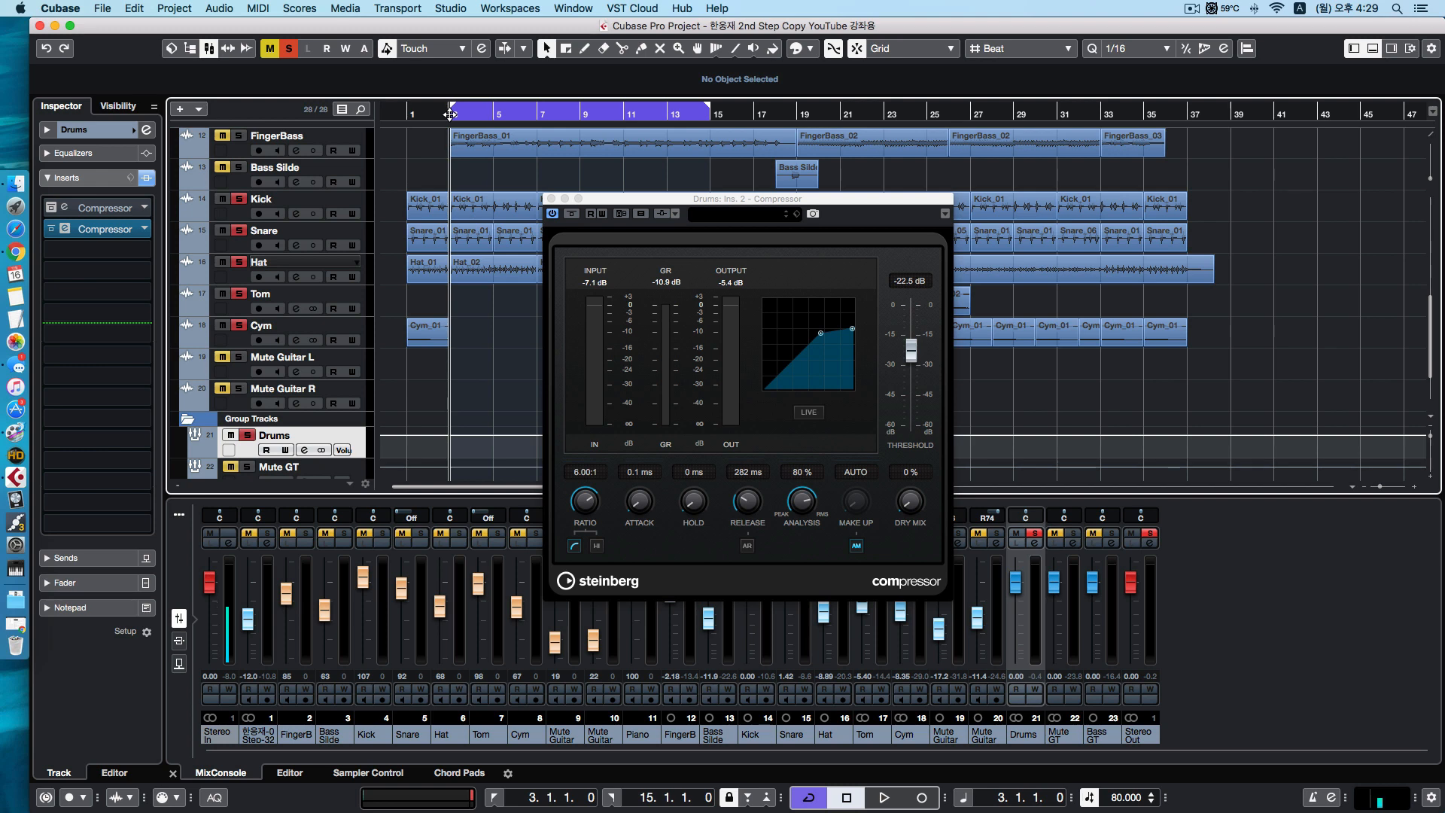
{"action": "key", "text": "space"}
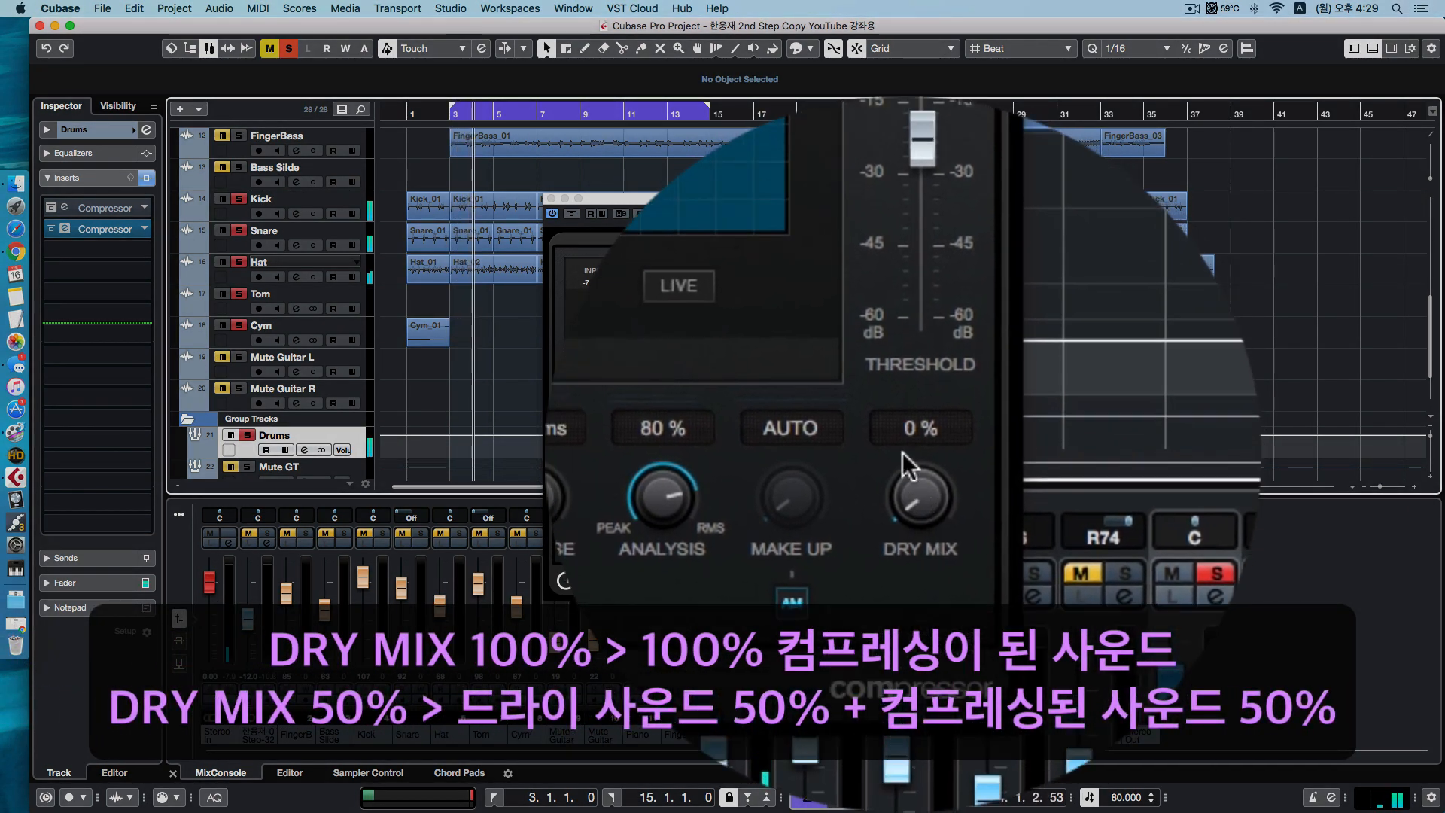
{"action": "left_click", "coordinate": [904, 452]}
{"action": "type", "text": "50"}
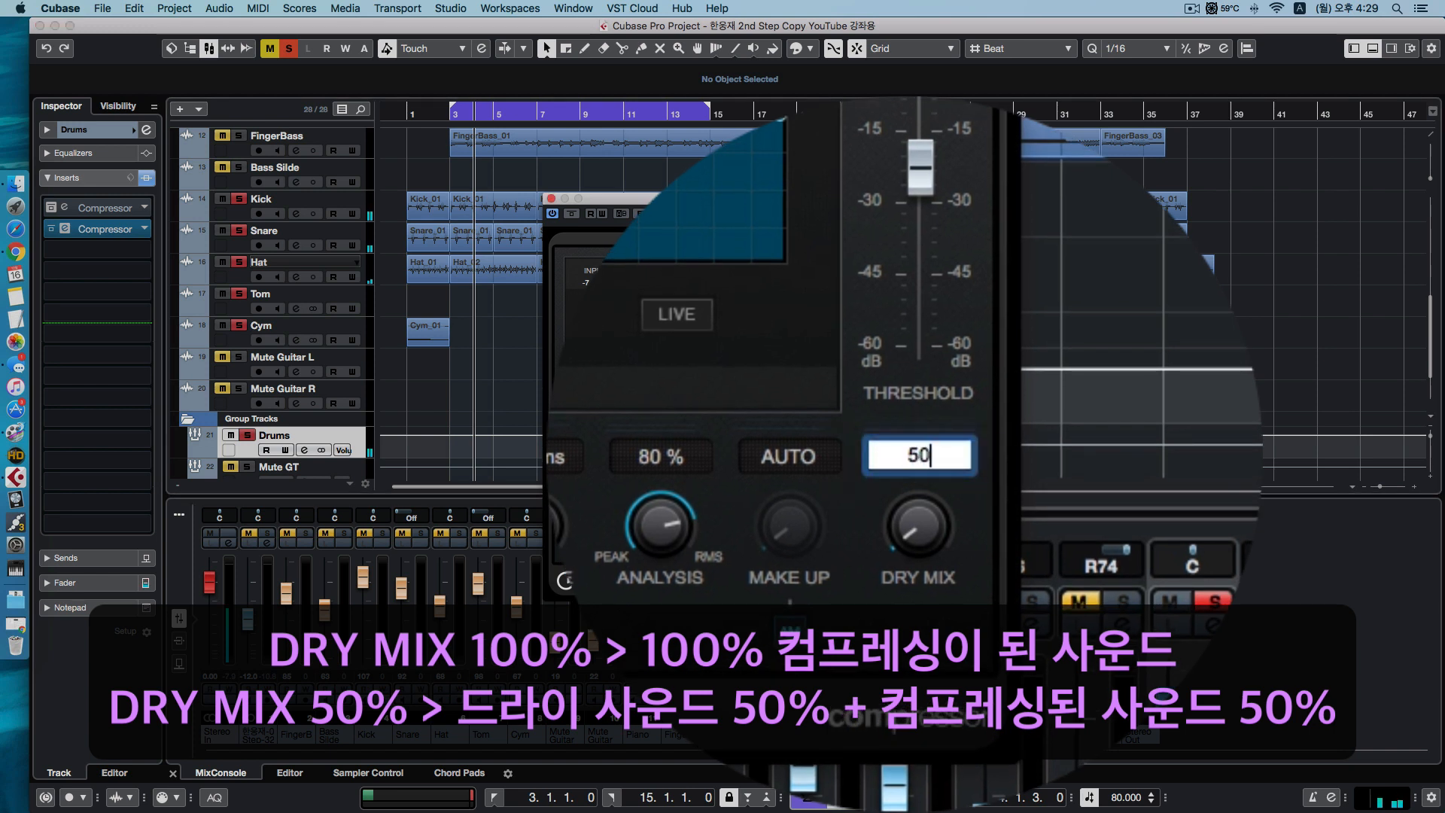
{"action": "key", "text": "Return"}
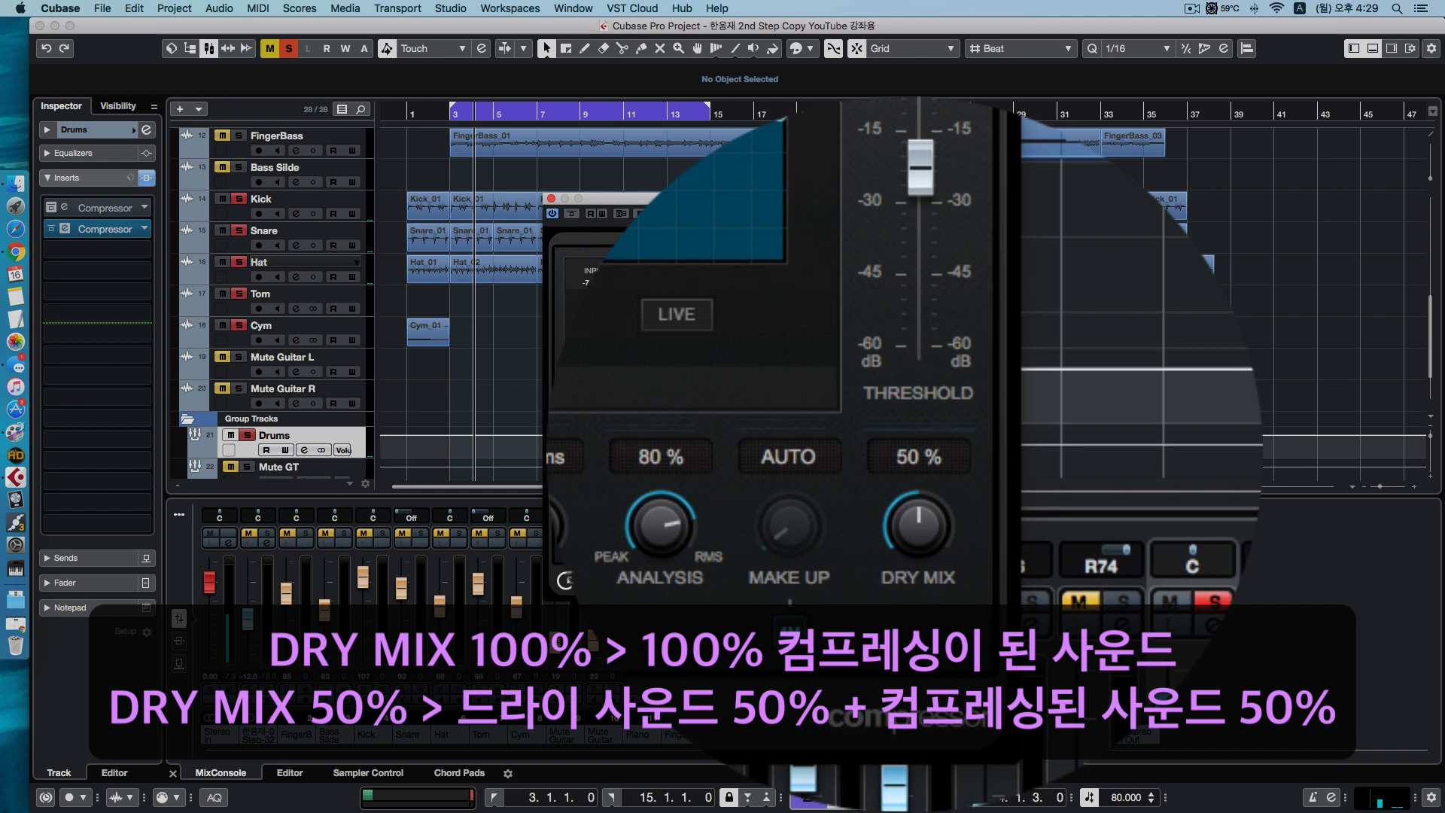
Play the drums from bar 3, lower the Compressor's dry mix to 0% for comparison, and set it back to 50%
{"action": "key", "text": "KP_1"}
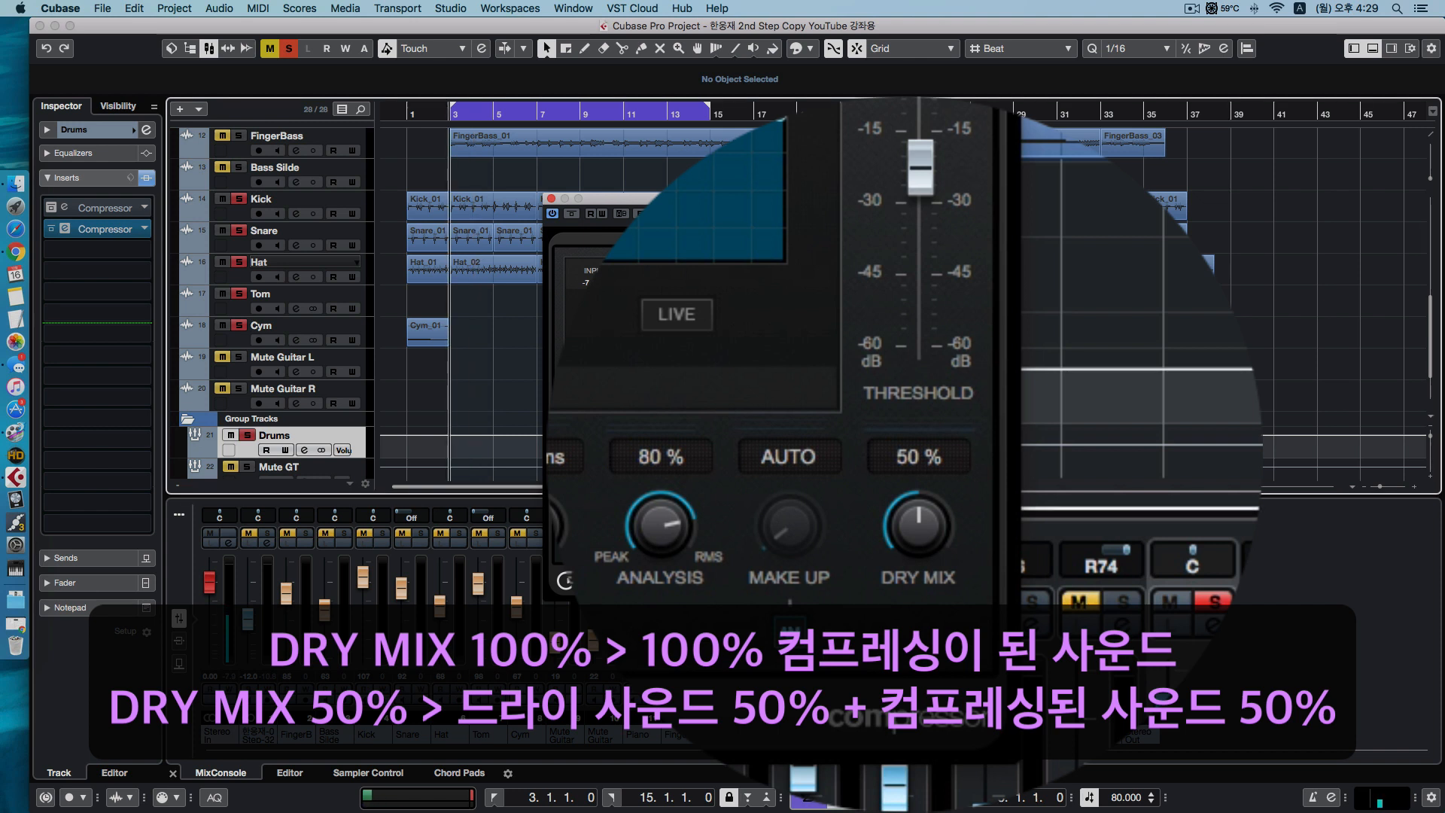
{"action": "key", "text": "space"}
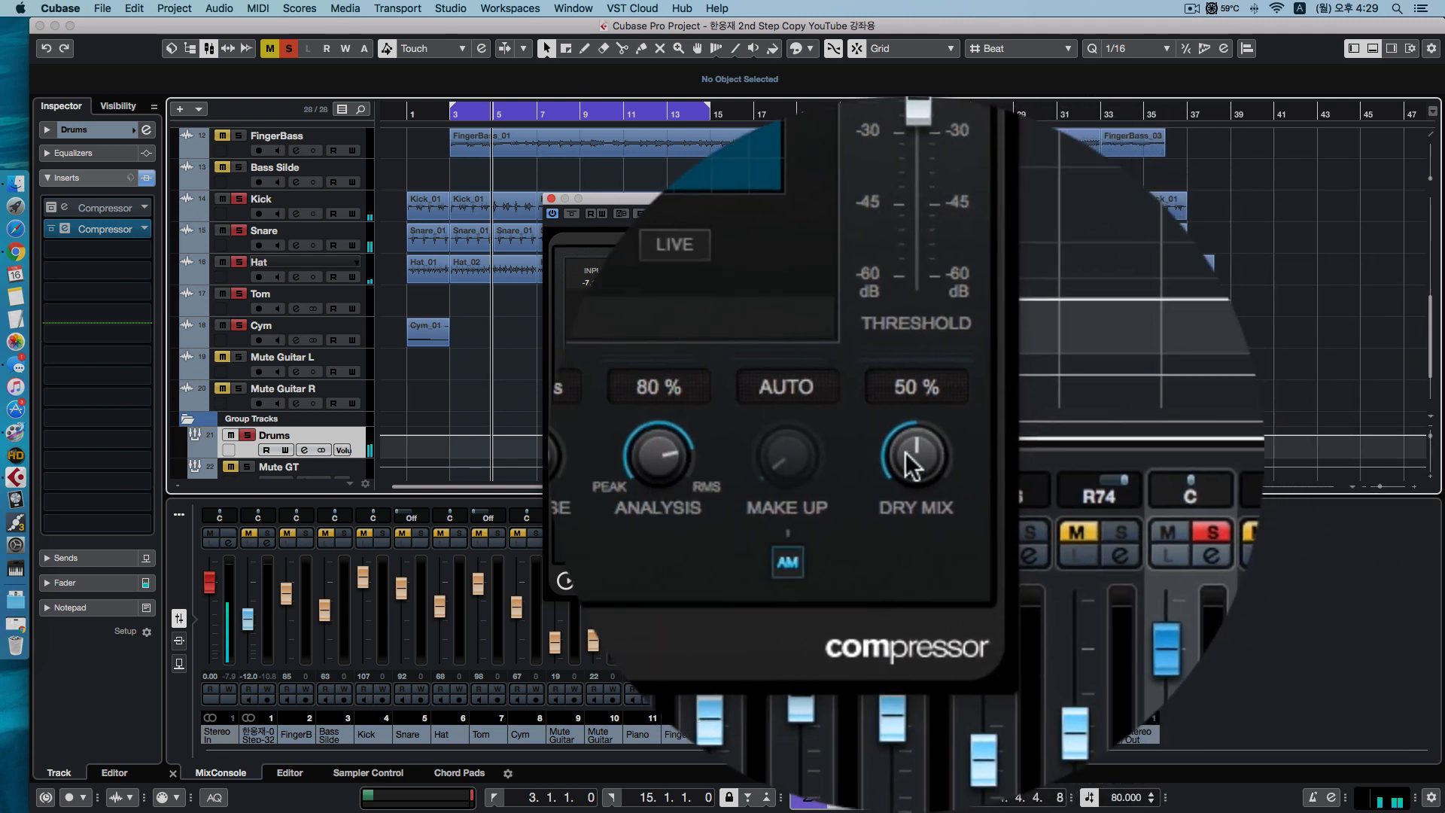
{"action": "left_click_drag", "start_coordinate": [906, 451], "coordinate": [906, 519]}
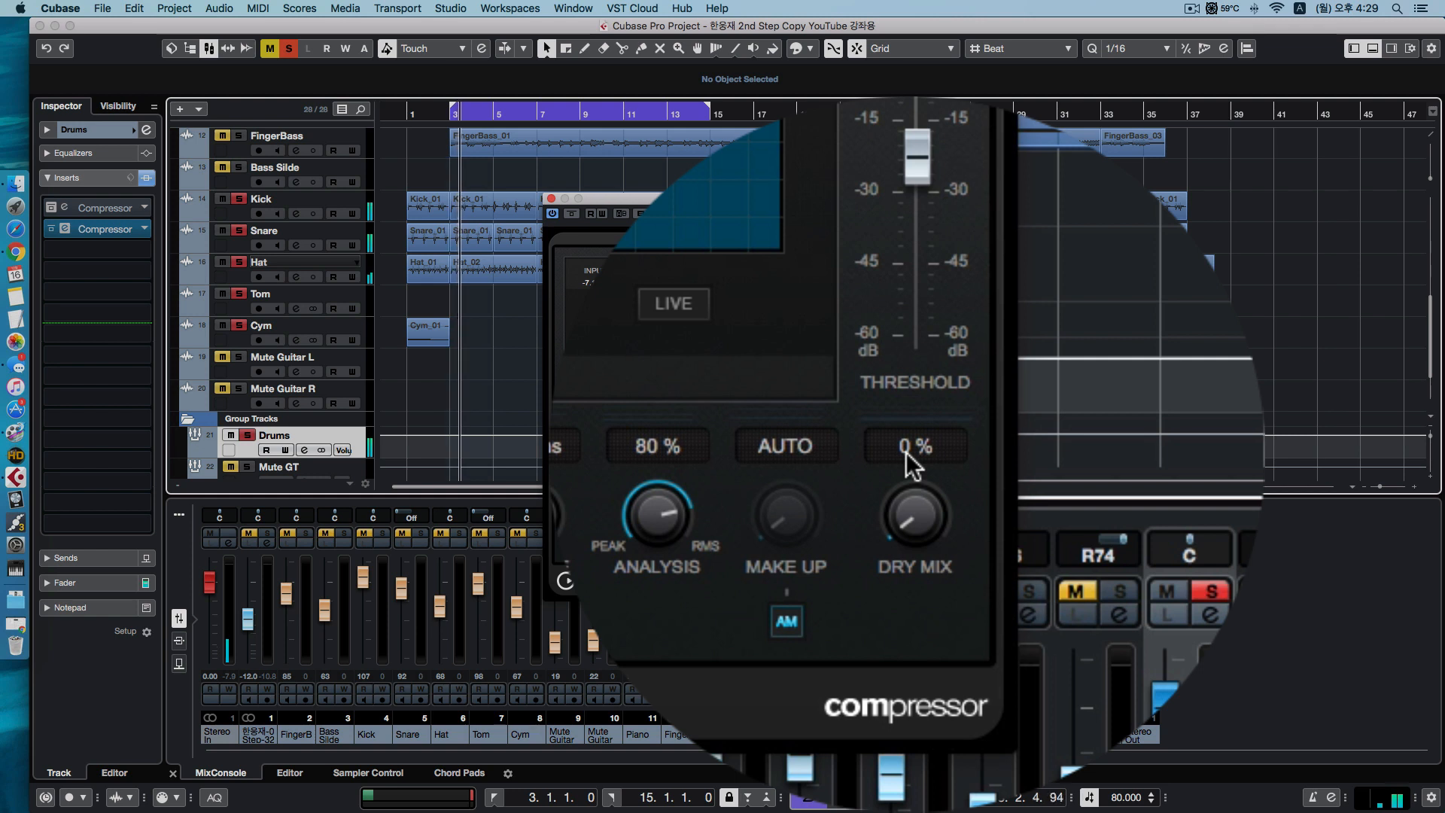
{"action": "double_click", "coordinate": [906, 451]}
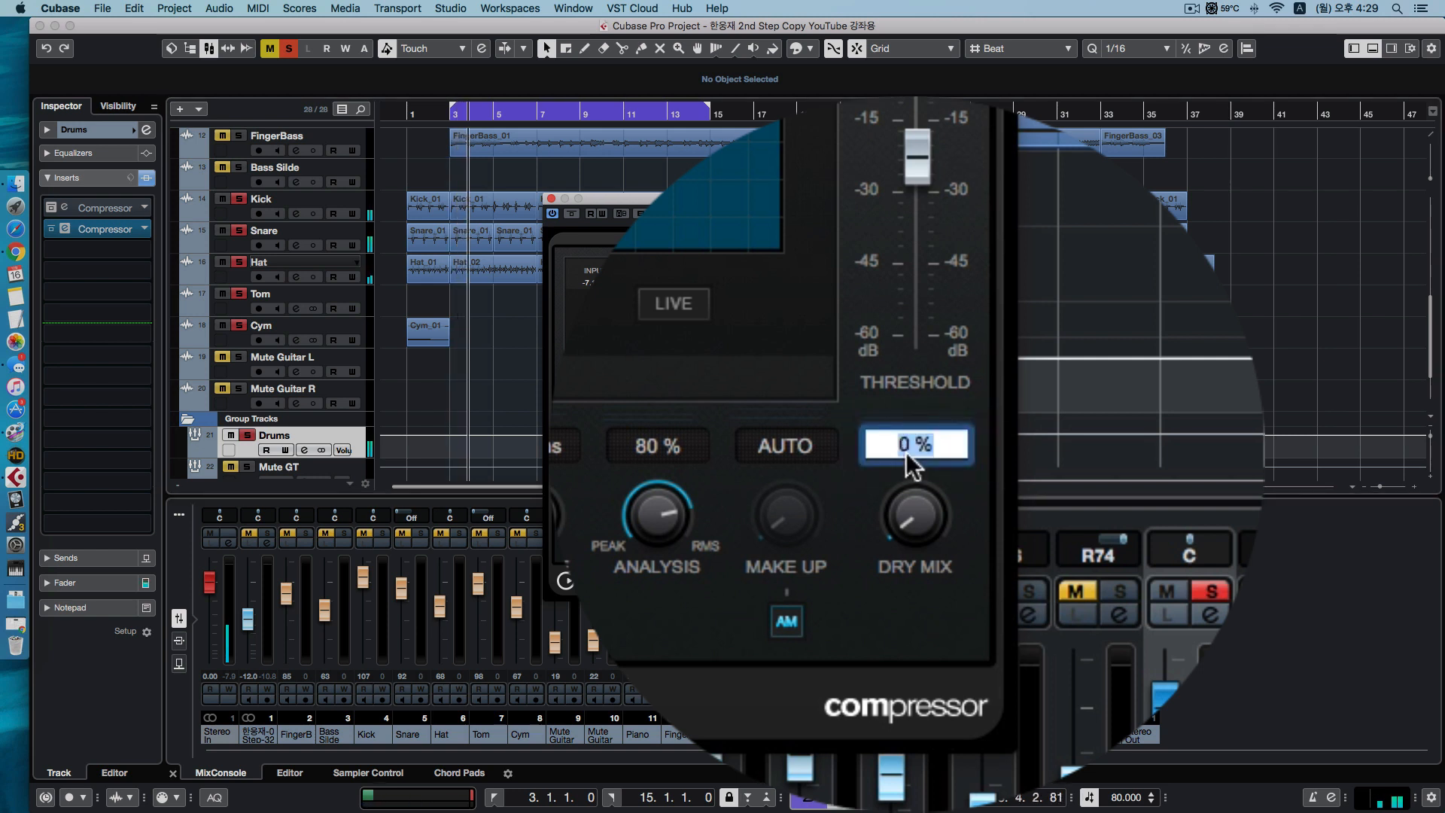
{"action": "type", "text": "50"}
{"action": "key", "text": "Return"}
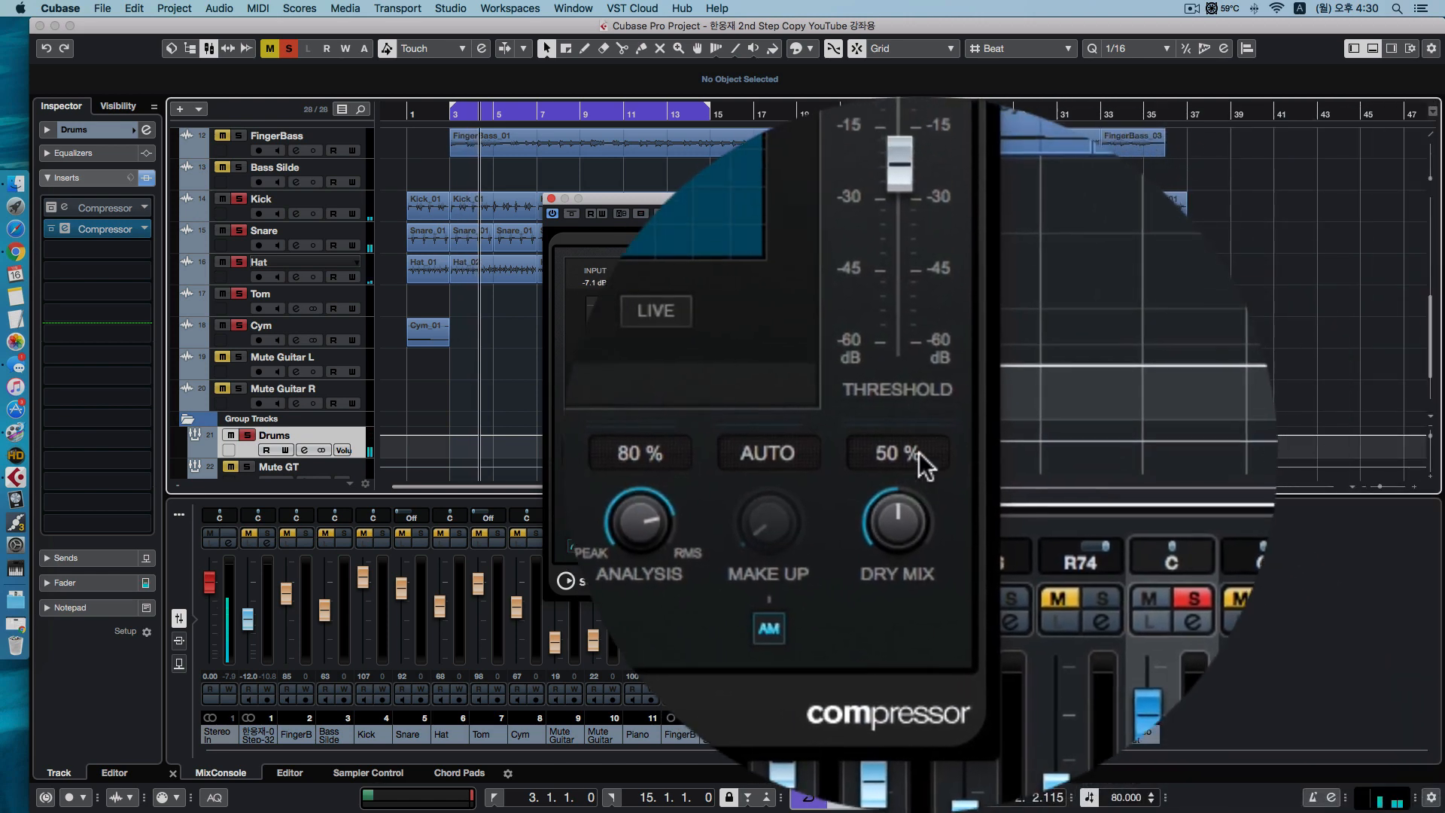
Play the drums with the Compressor's dry mix raised to 100%, and play them again with it set to 70%
{"action": "left_click_drag", "start_coordinate": [902, 453], "coordinate": [918, 423]}
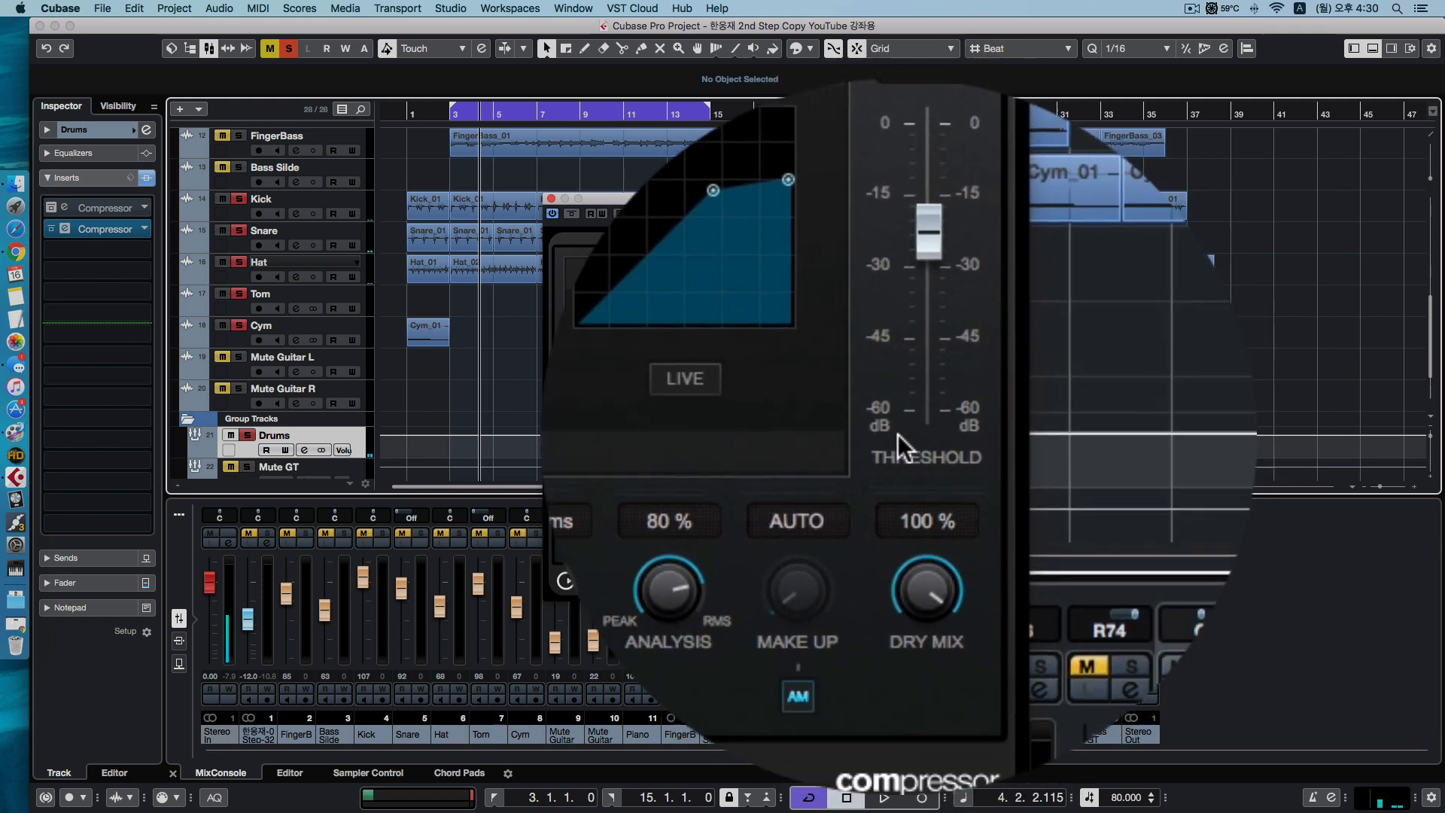
{"action": "key", "text": "space"}
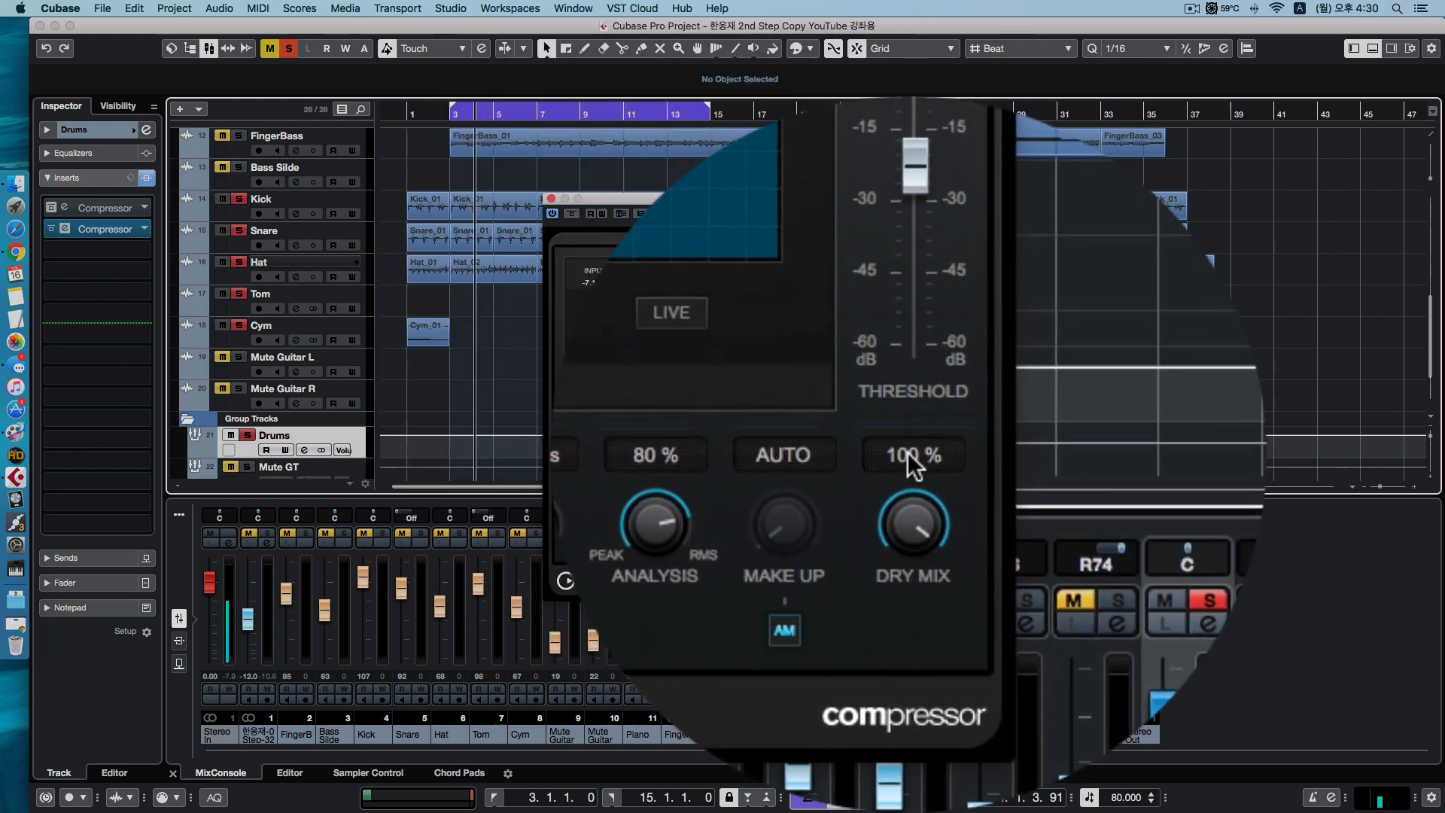
{"action": "double_click", "coordinate": [907, 454]}
{"action": "type", "text": "70"}
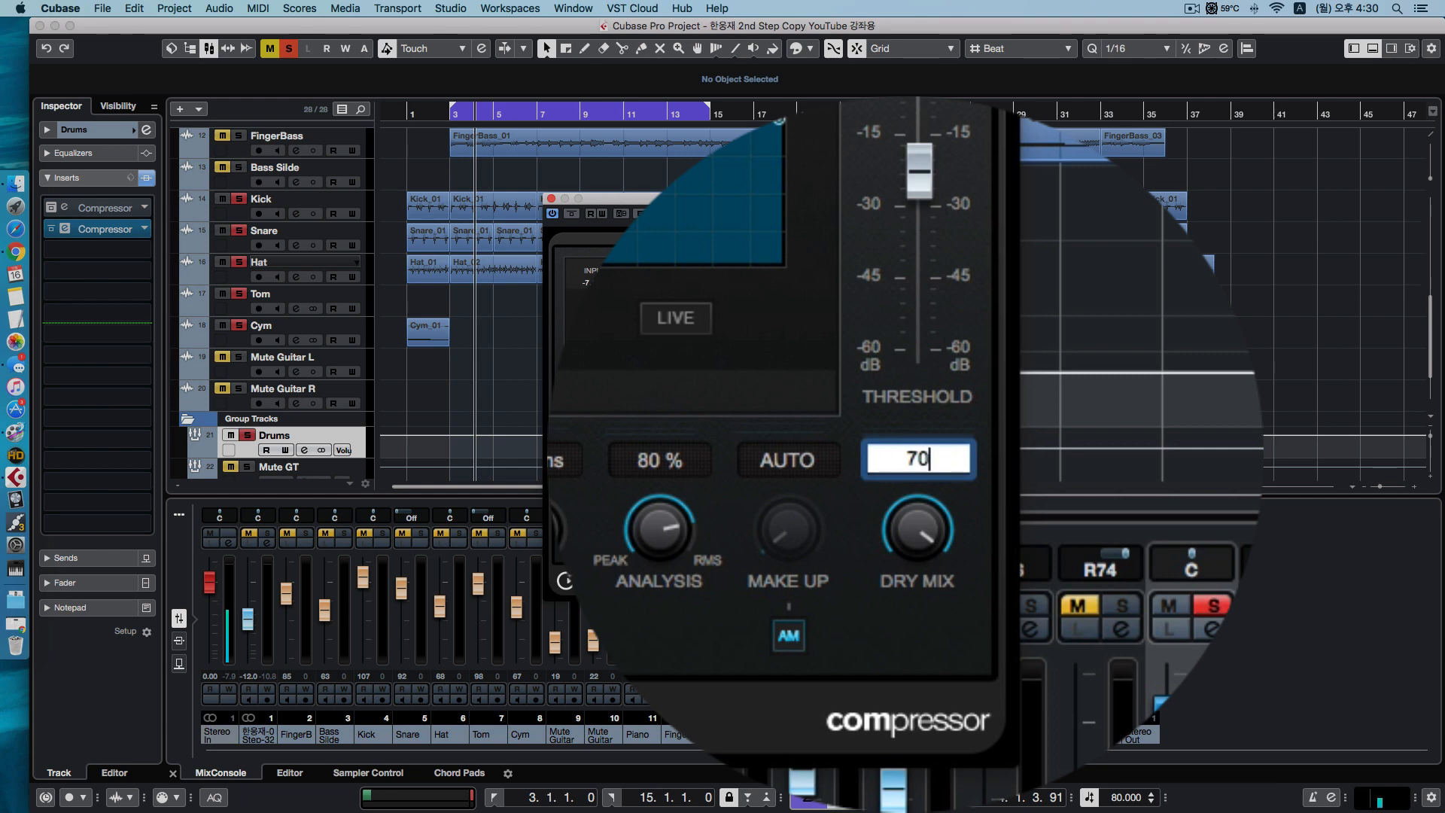
{"action": "key", "text": "Return"}
{"action": "key", "text": "space"}
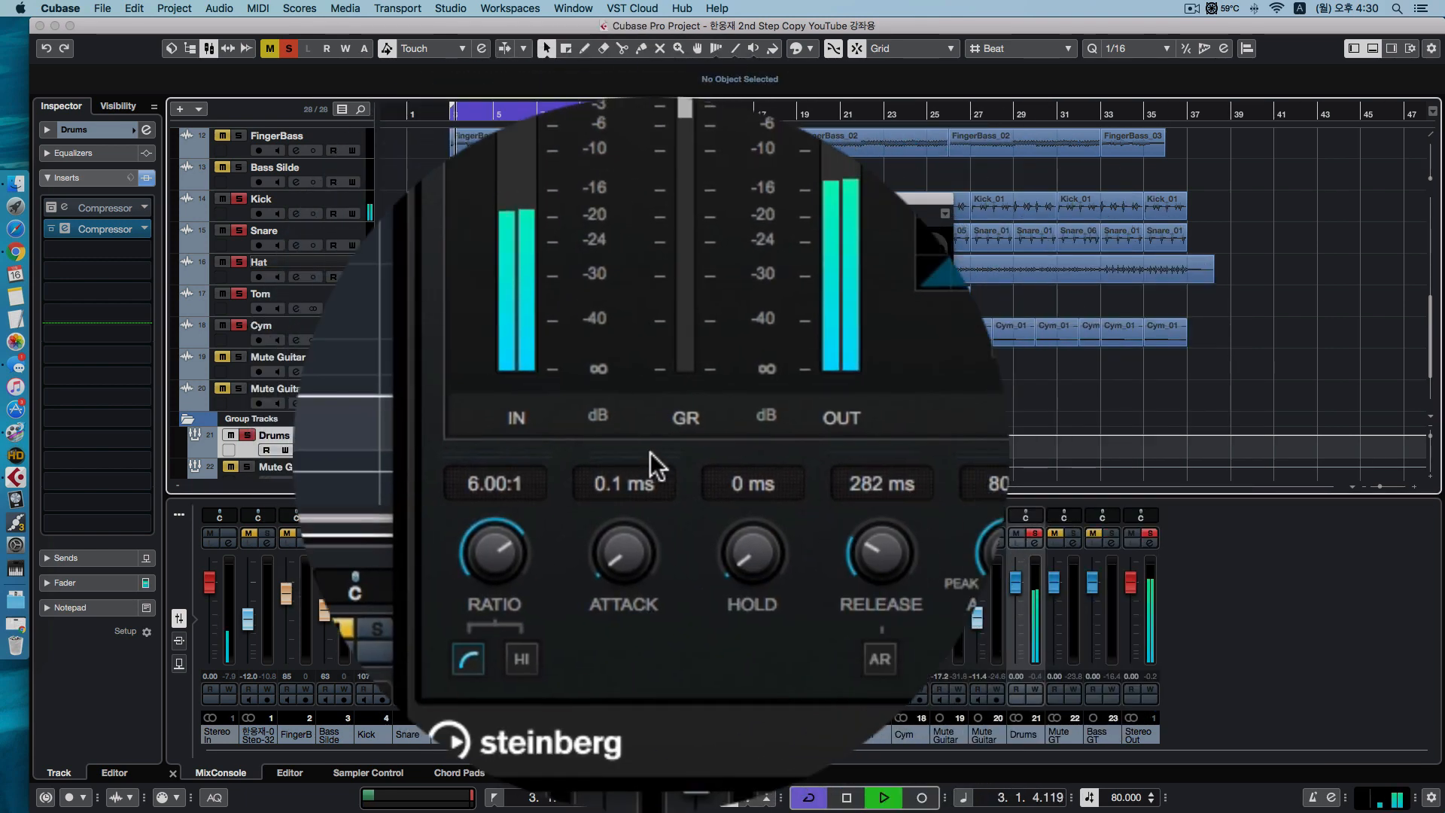
{"action": "key", "text": "space"}
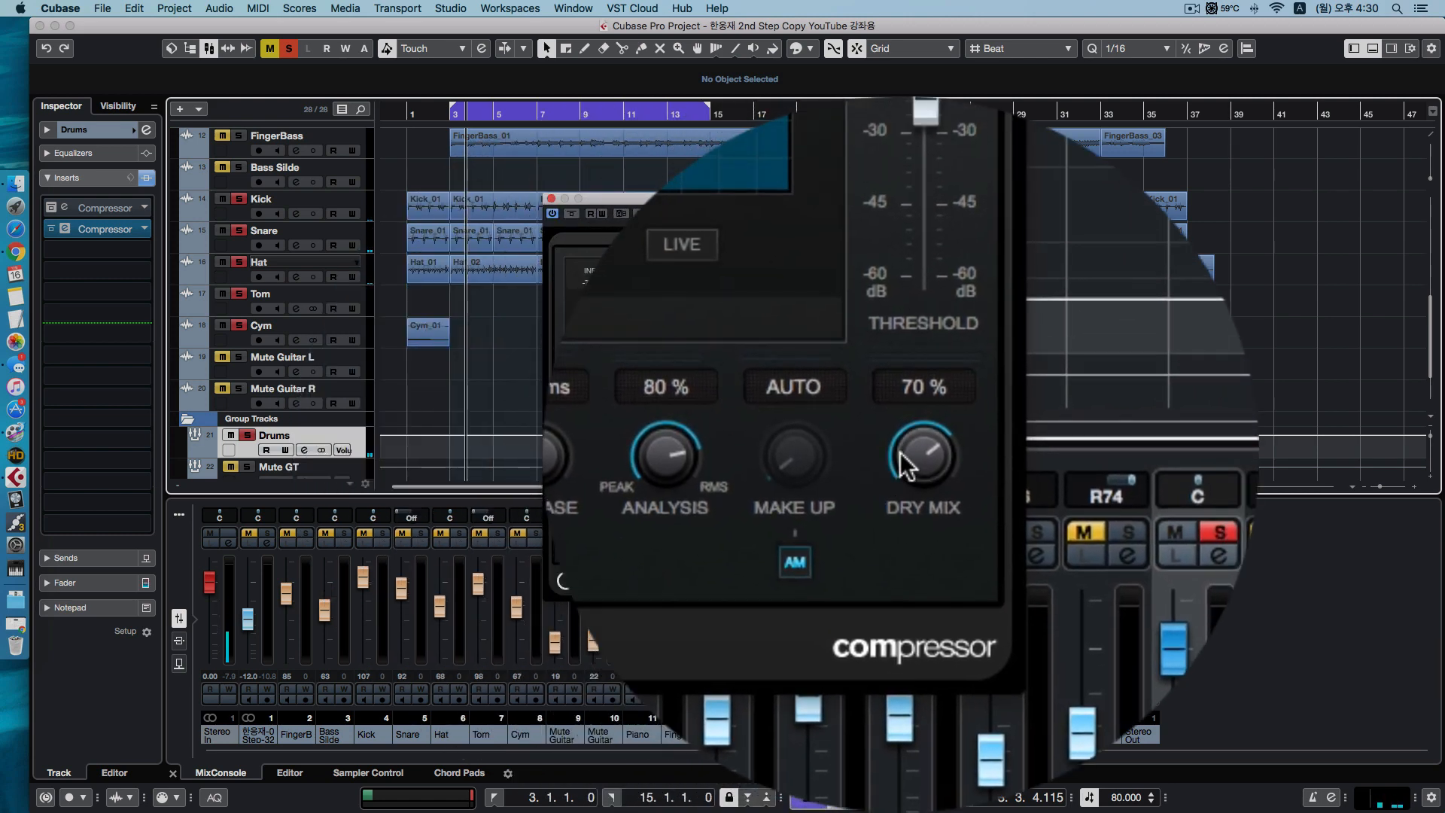
Lower the Compressor's dry mix to 0%, enable High Ratio, and play the drums to hear the result
{"action": "left_click_drag", "start_coordinate": [900, 452], "coordinate": [889, 453]}
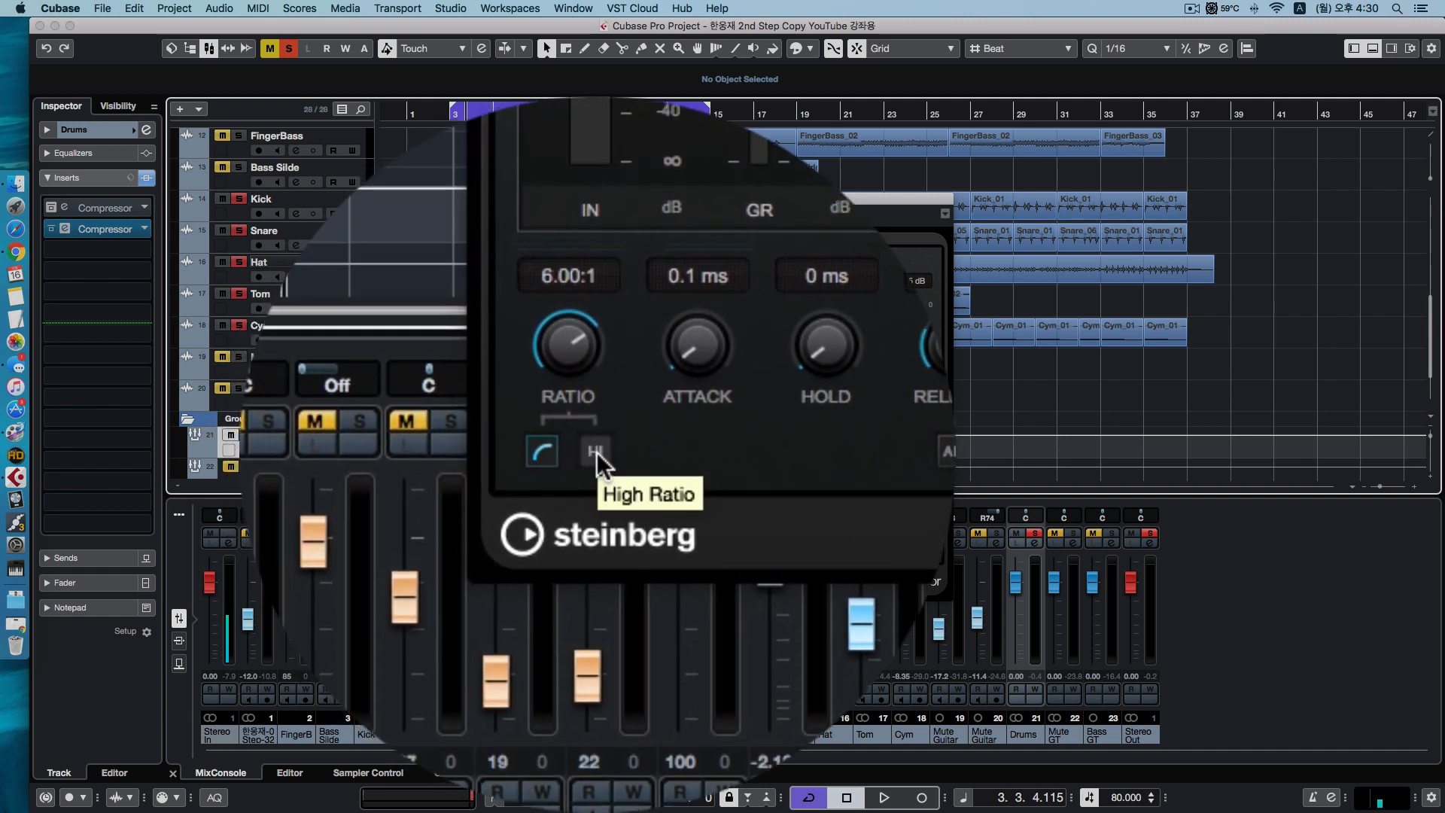
{"action": "left_click", "coordinate": [596, 452]}
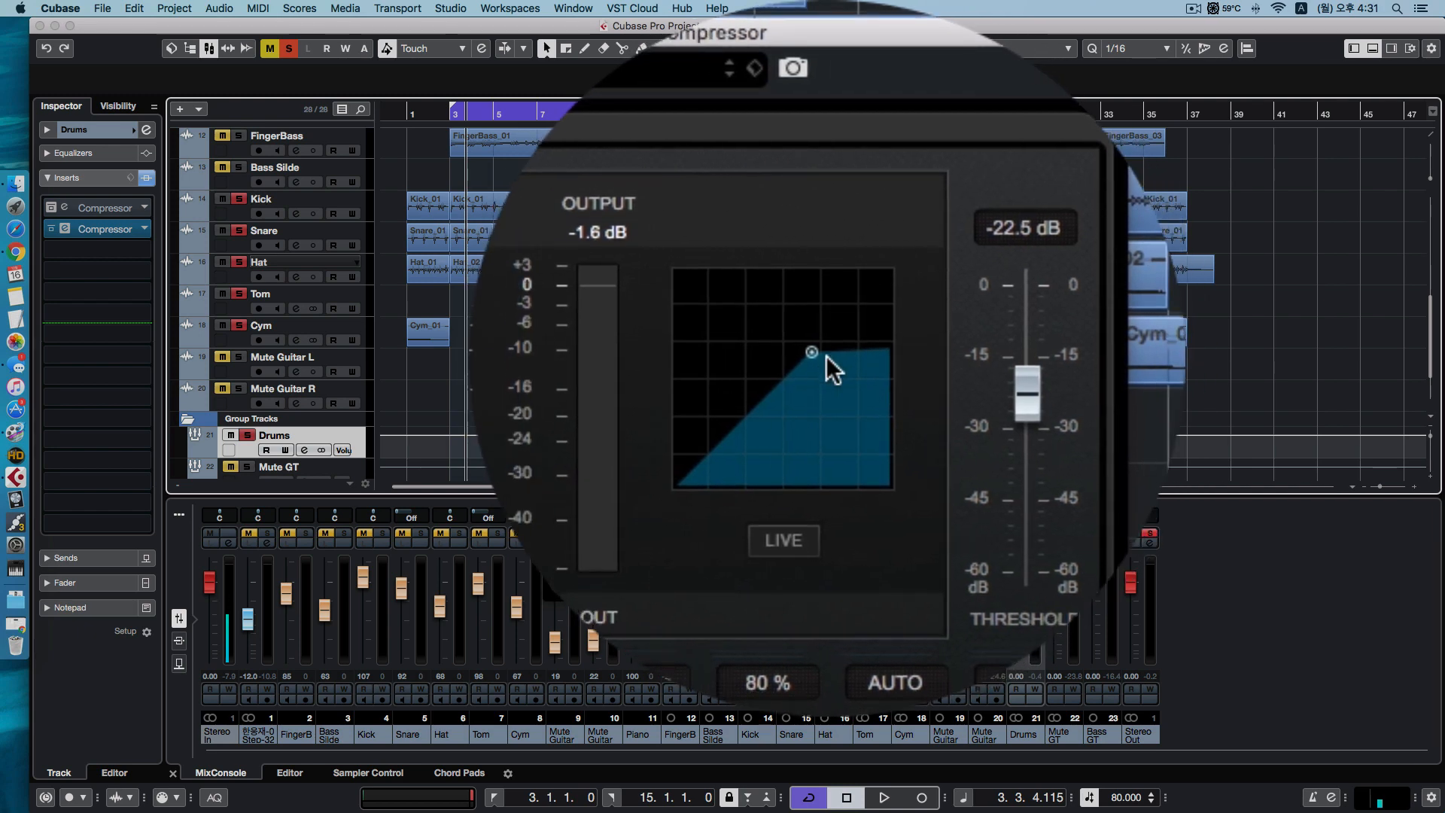
{"action": "key", "text": "space"}
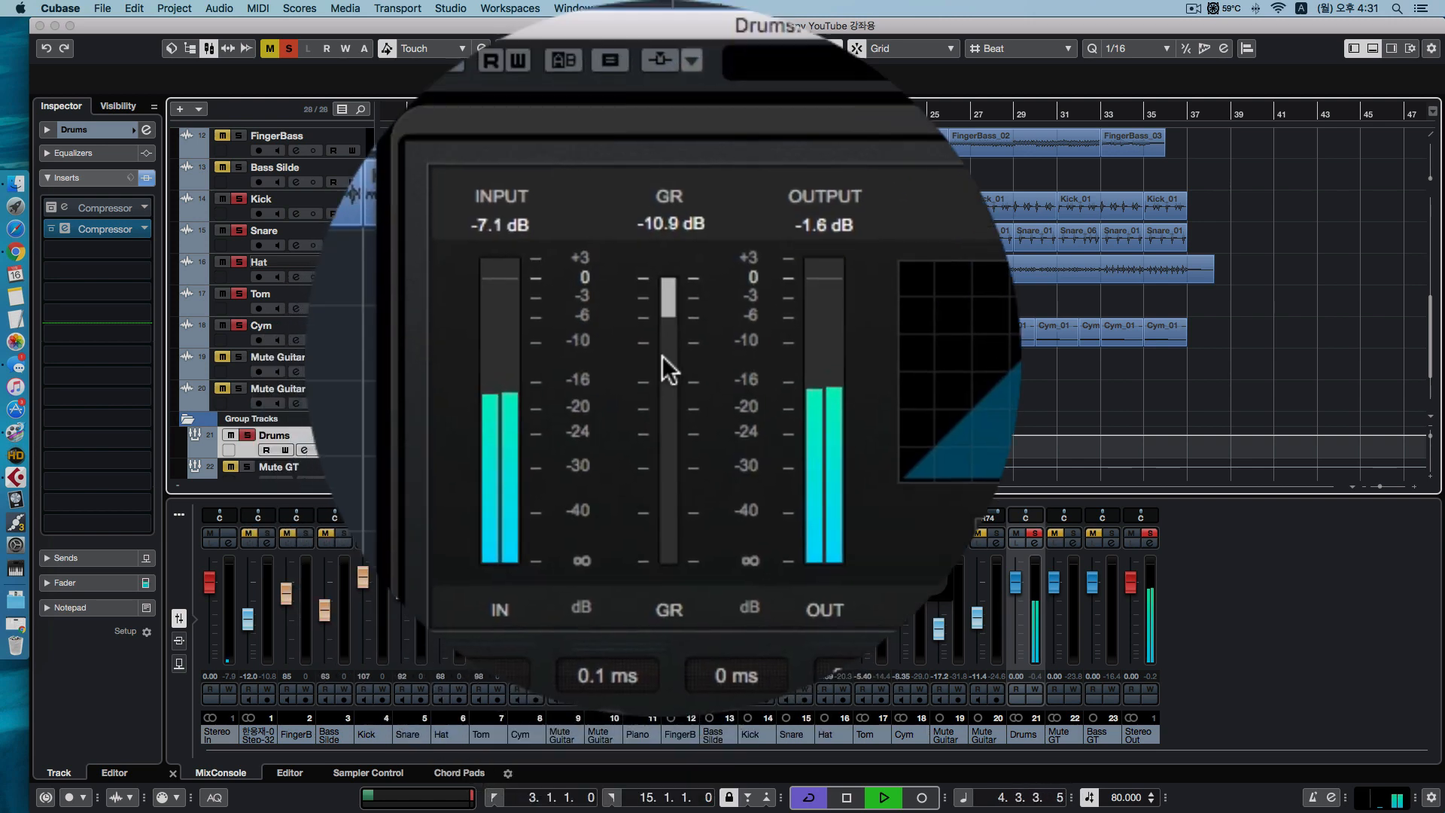
{"action": "key", "text": "space"}
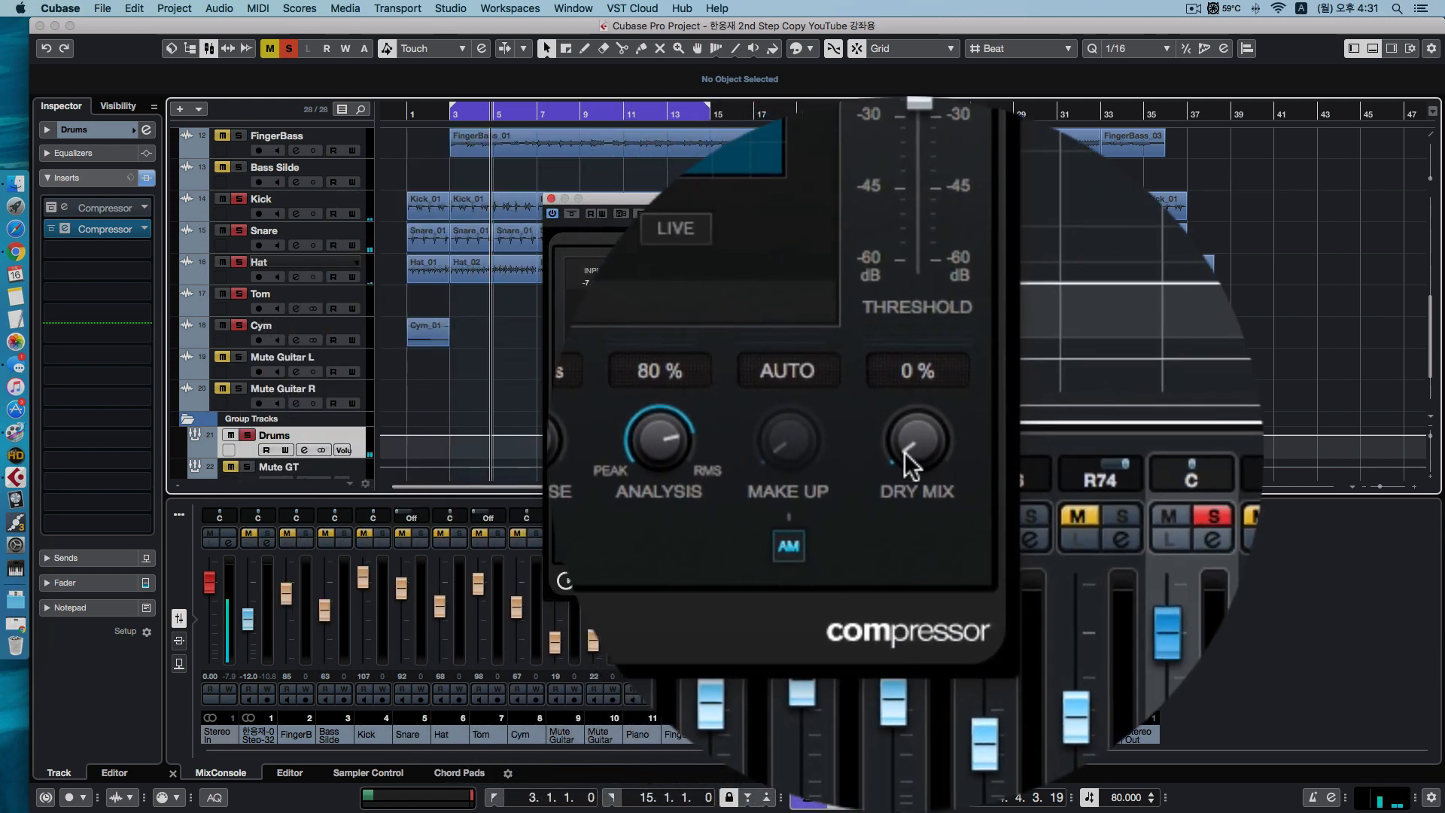
Raise the Compressor's dry mix to 52% and shift its plug-in window slightly sideways over the project
{"action": "mouse_move", "coordinate": [905, 455]}
{"action": "left_mouse_down"}
{"action": "mouse_move", "coordinate": [918, 461]}
{"action": "mouse_move", "coordinate": [917, 432]}
{"action": "mouse_move", "coordinate": [915, 452]}
{"action": "left_mouse_up"}
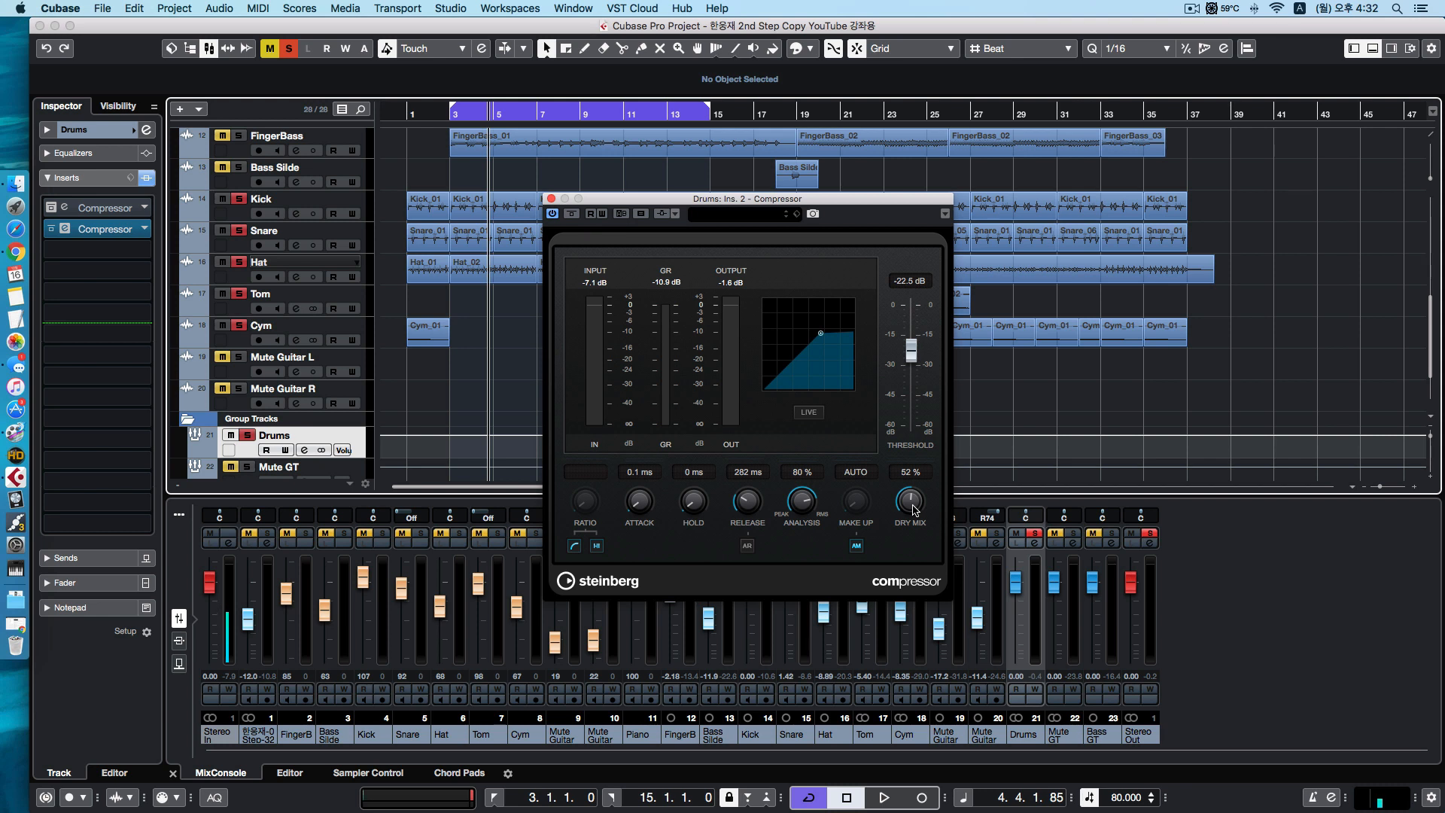
{"action": "left_click", "coordinate": [391, 659]}
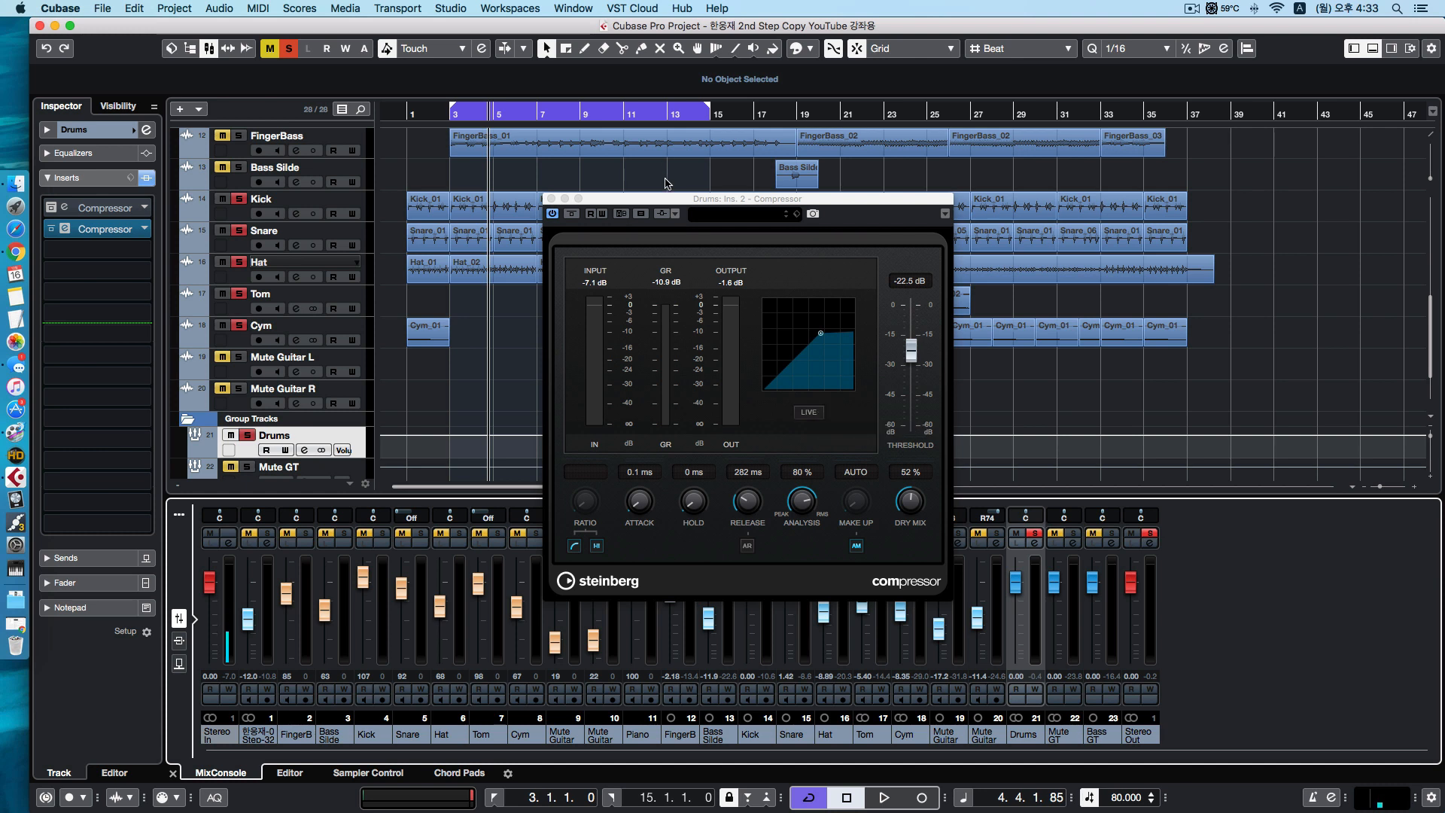
{"action": "left_click_drag", "start_coordinate": [683, 200], "coordinate": [718, 199]}
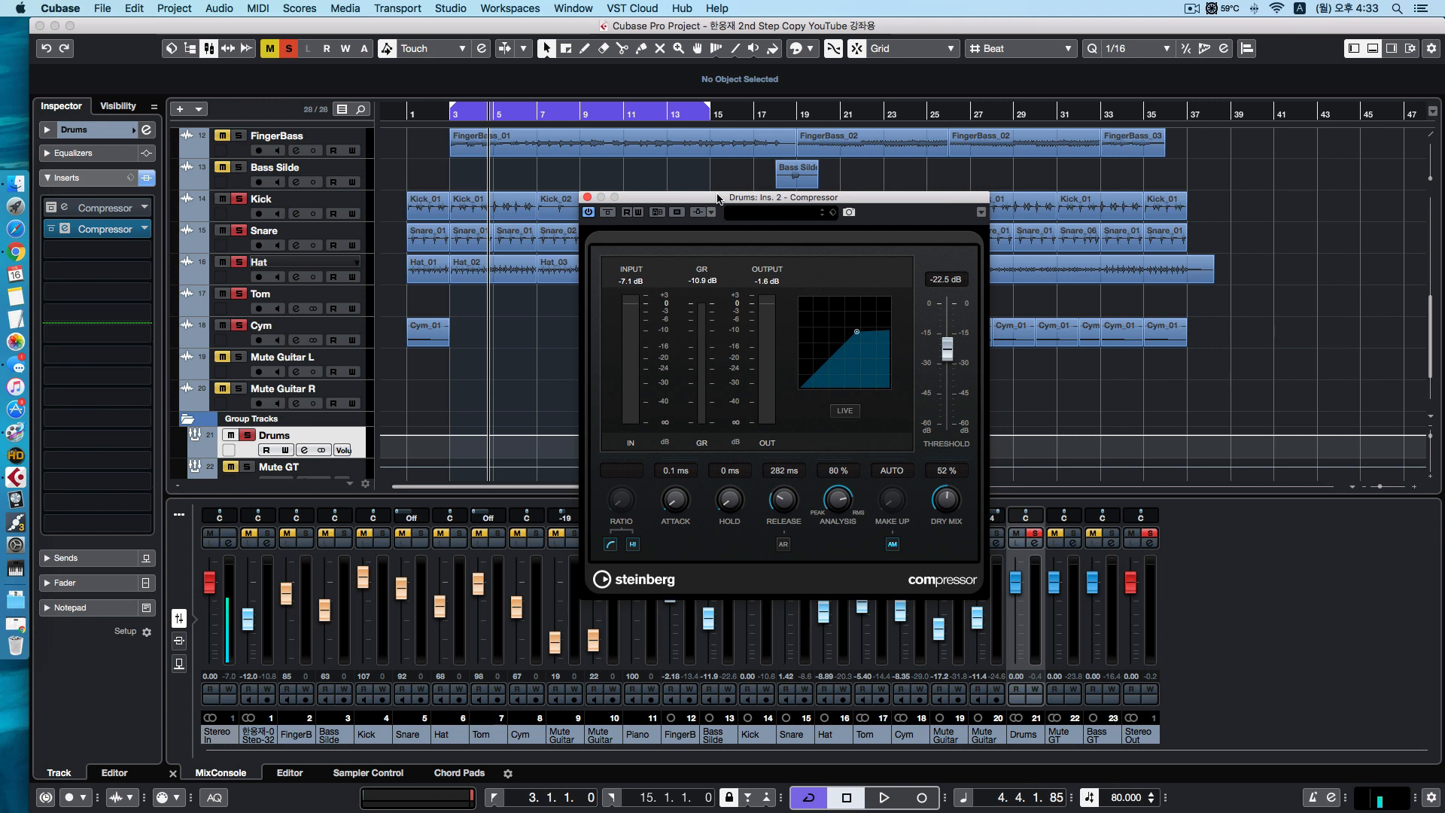
{"action": "left_click_drag", "start_coordinate": [718, 198], "coordinate": [718, 198]}
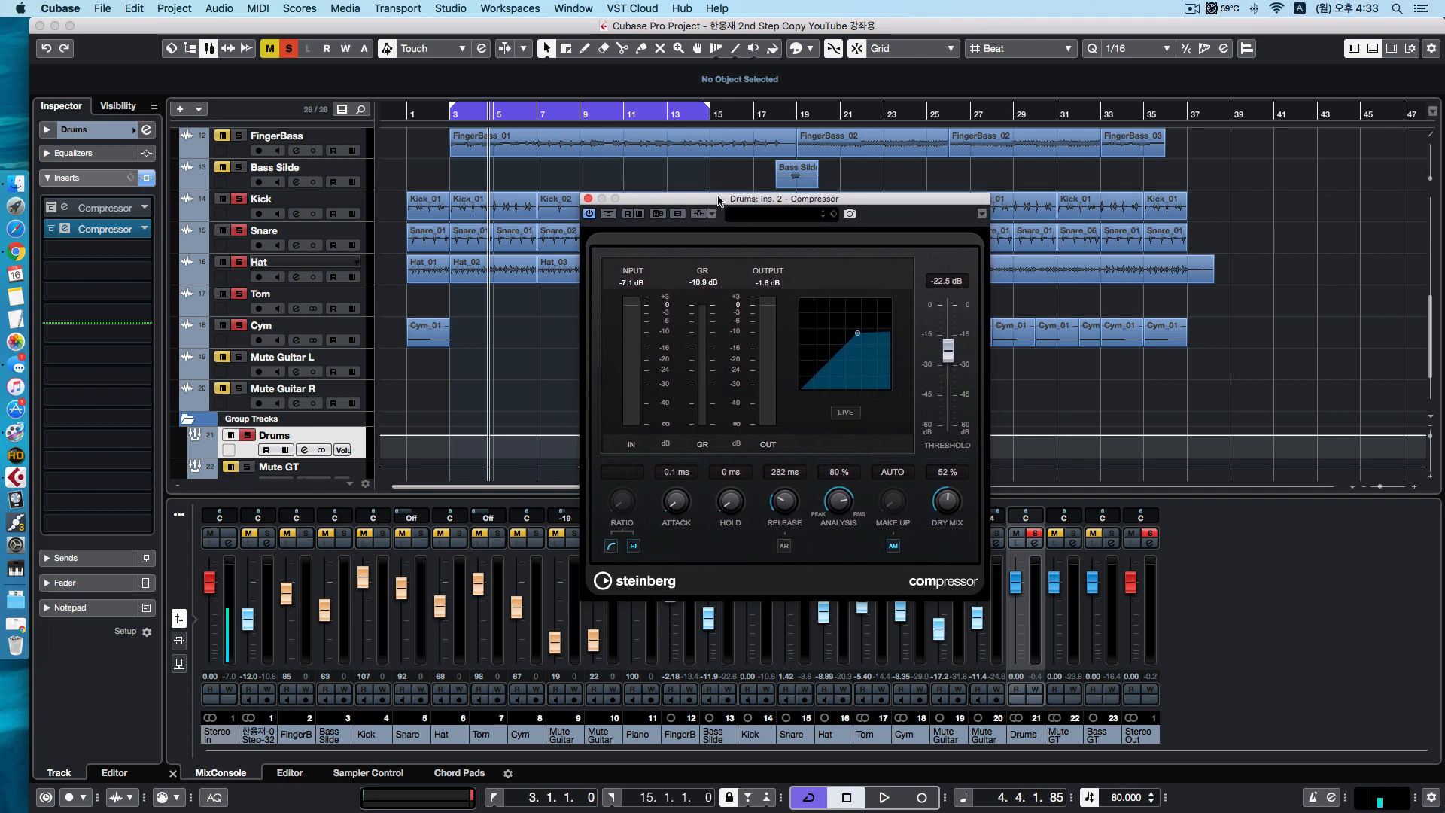